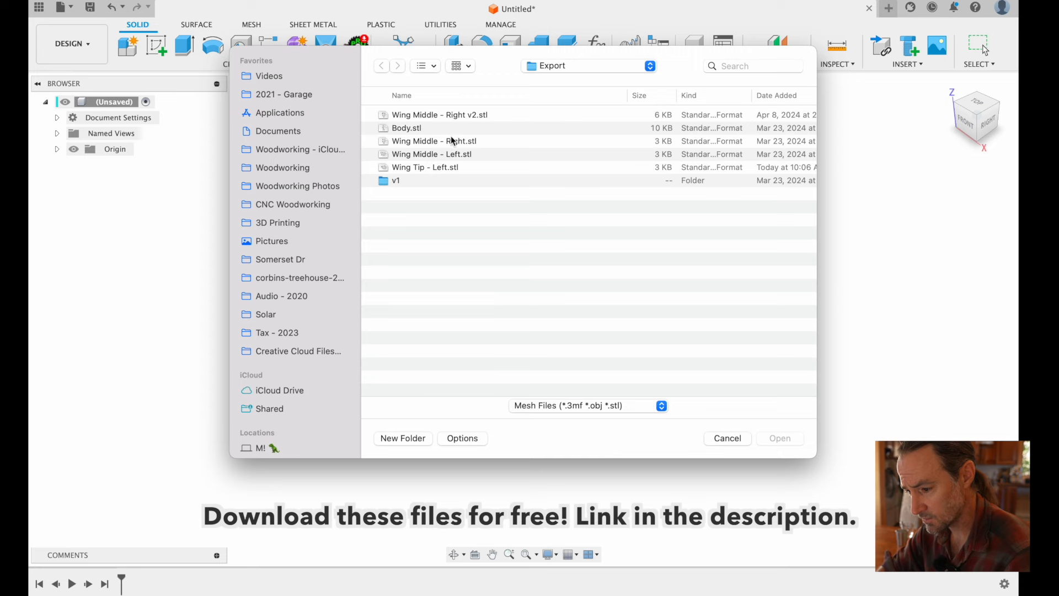
- Insert the mesh file Wing Tip - Left.stl with Meter as unit type and create a component from its body
double_click(455, 167)
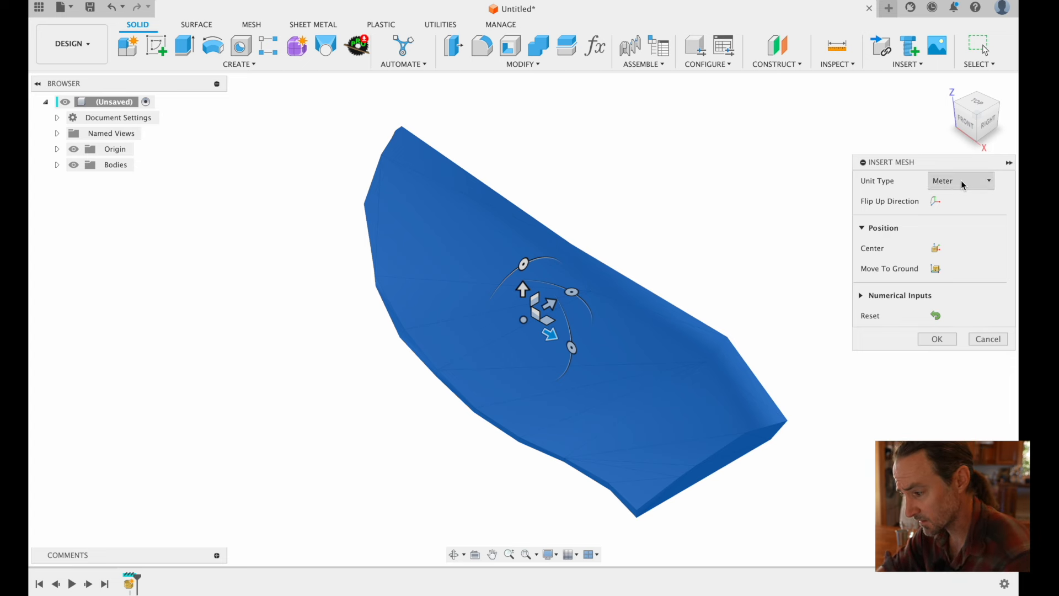
click(929, 339)
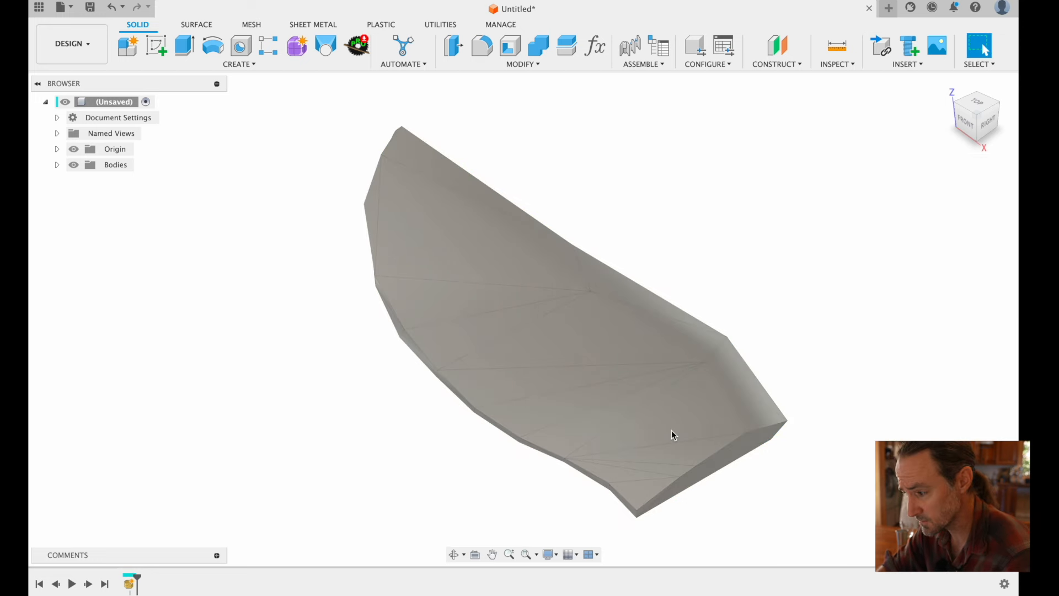
click(56, 164)
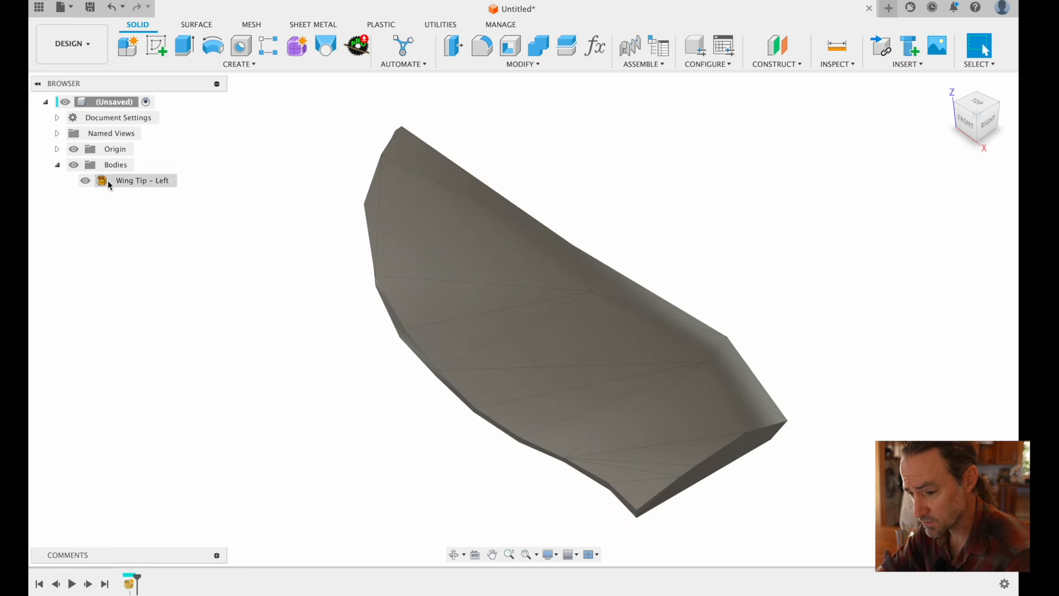
click(113, 180)
right_click(118, 180)
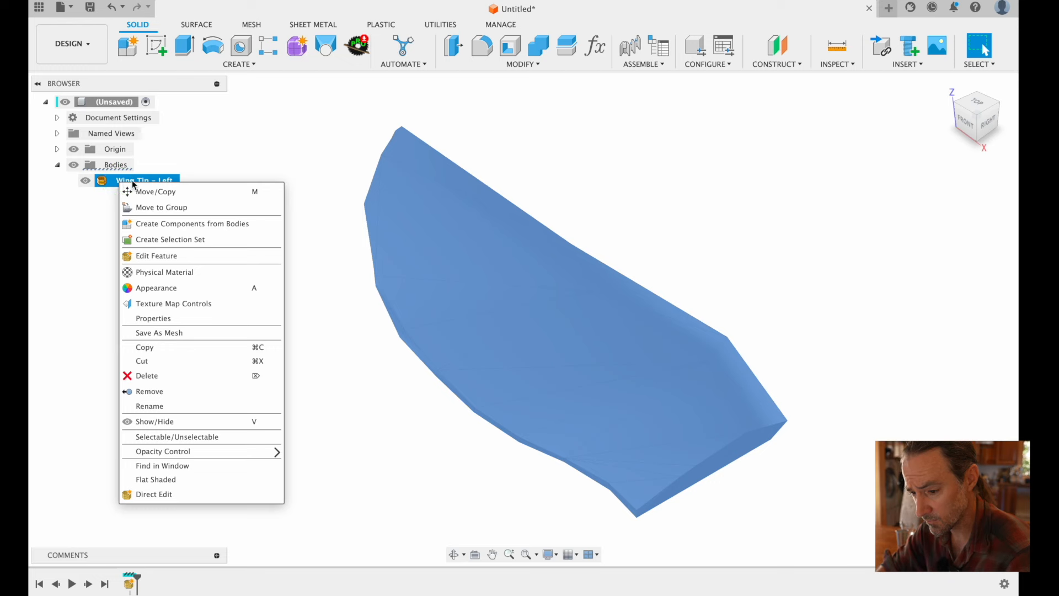
click(184, 222)
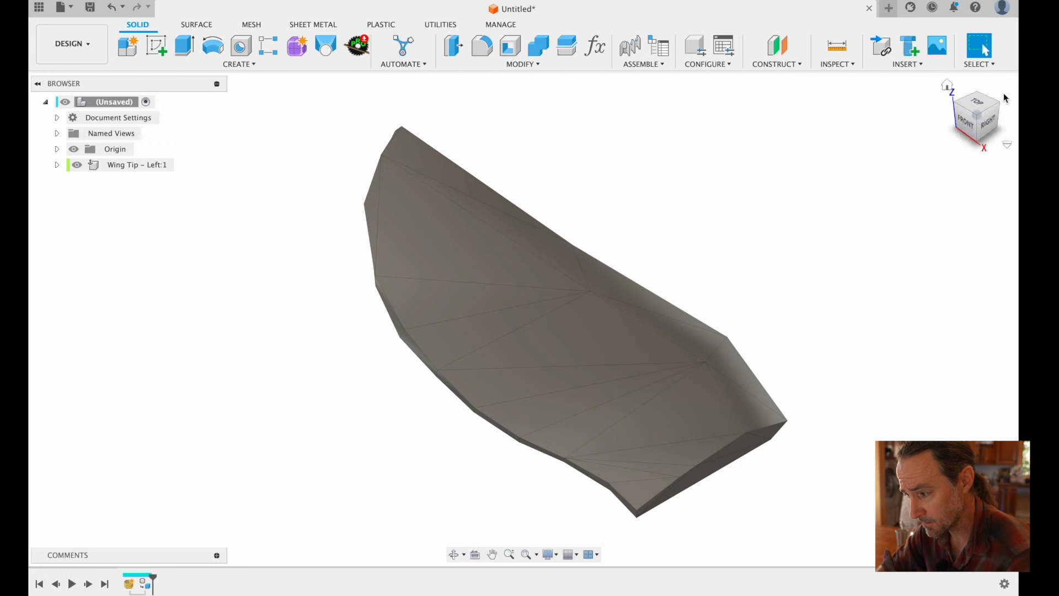
- Create a new internal standard component named Stock at the top level of the design
click(967, 130)
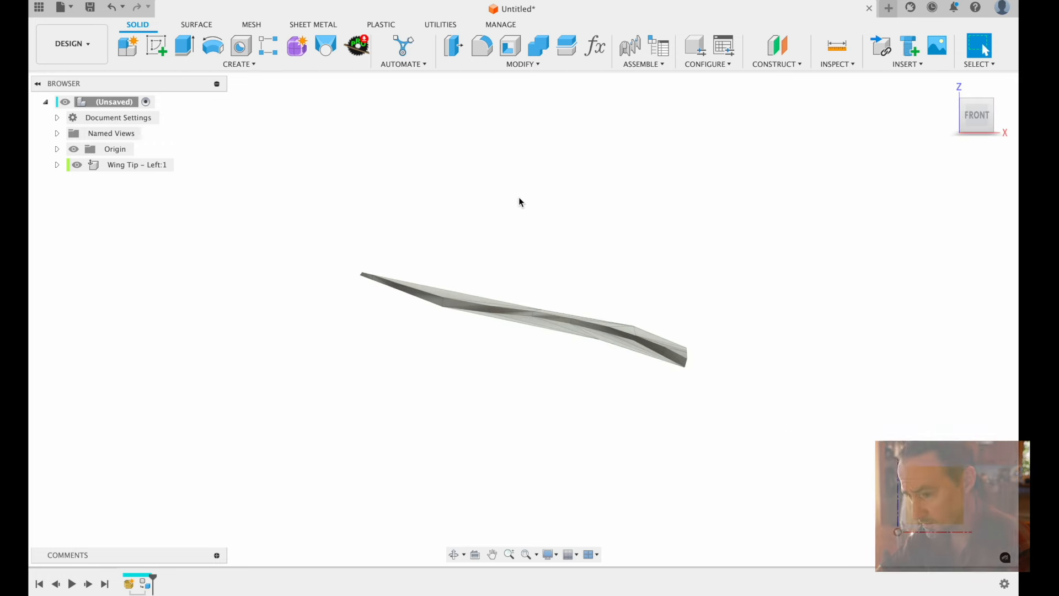
click(178, 65)
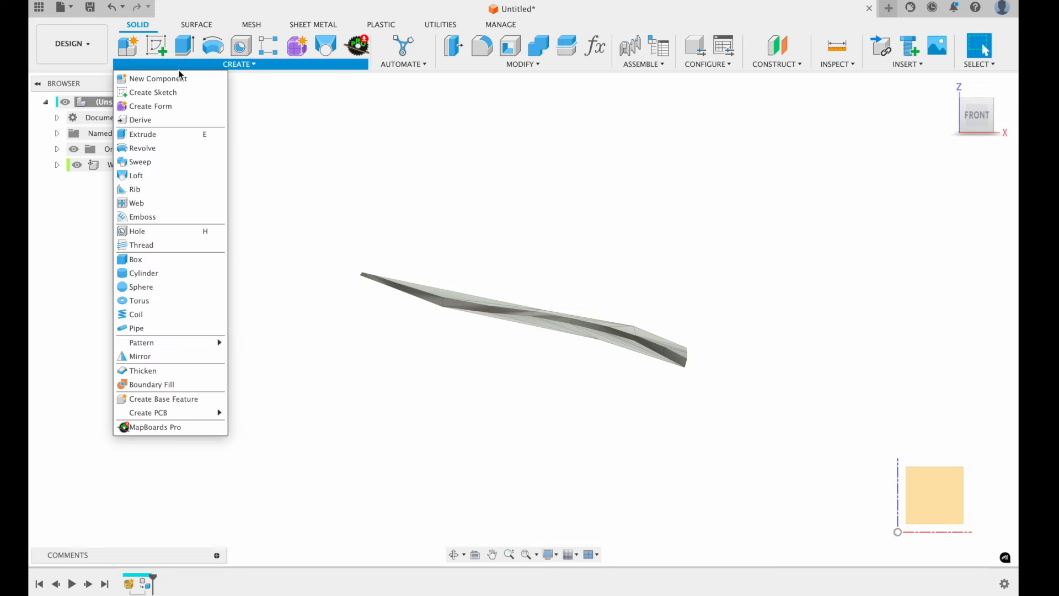
click(181, 80)
double_click(879, 240)
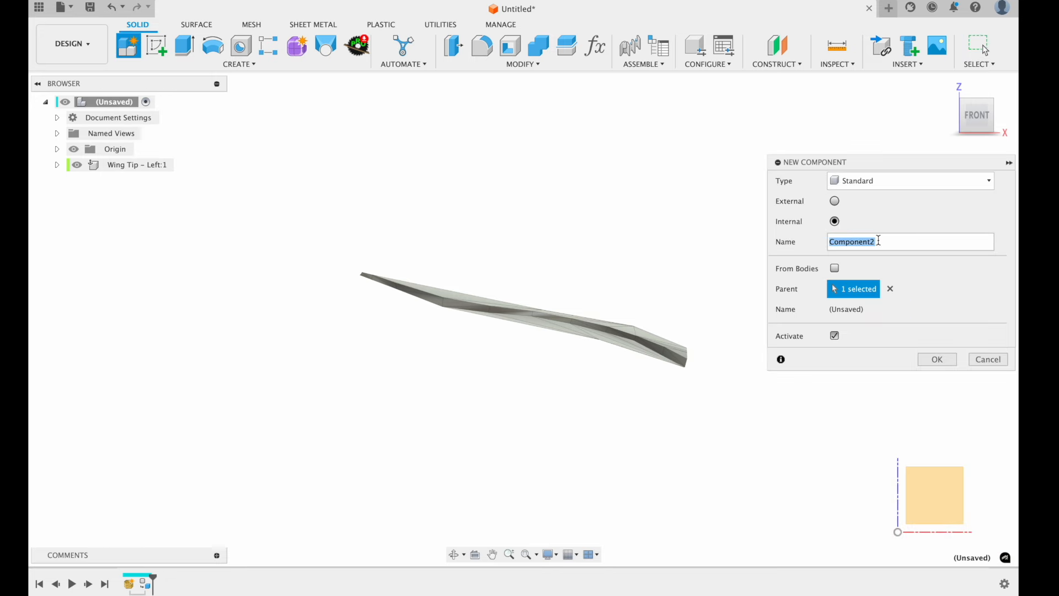
text(Stock)
key(Return)
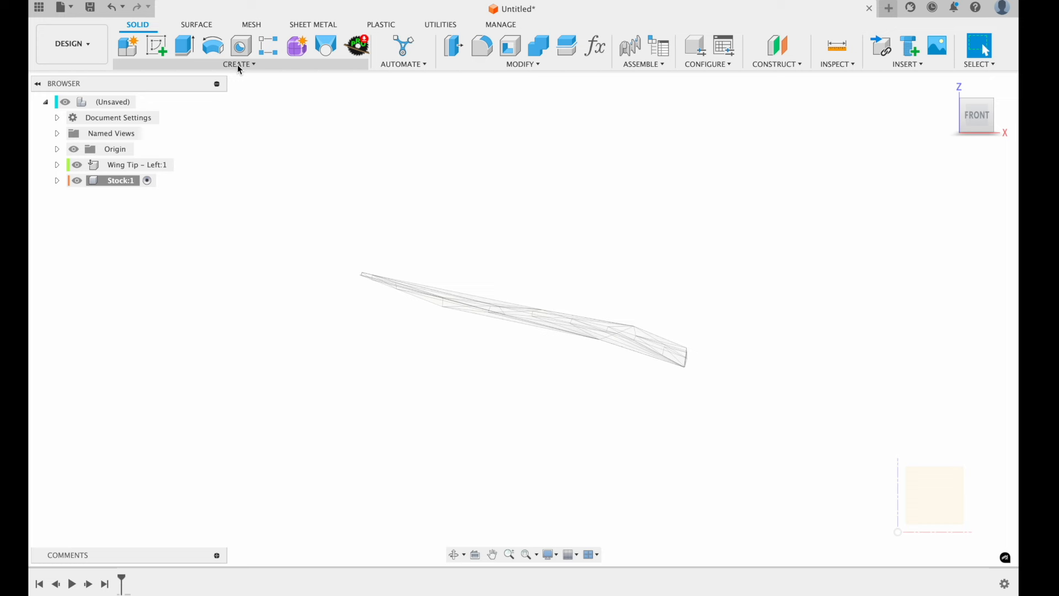
- Start a sketch on the XZ plane inside the Stock component
click(57, 180)
click(85, 196)
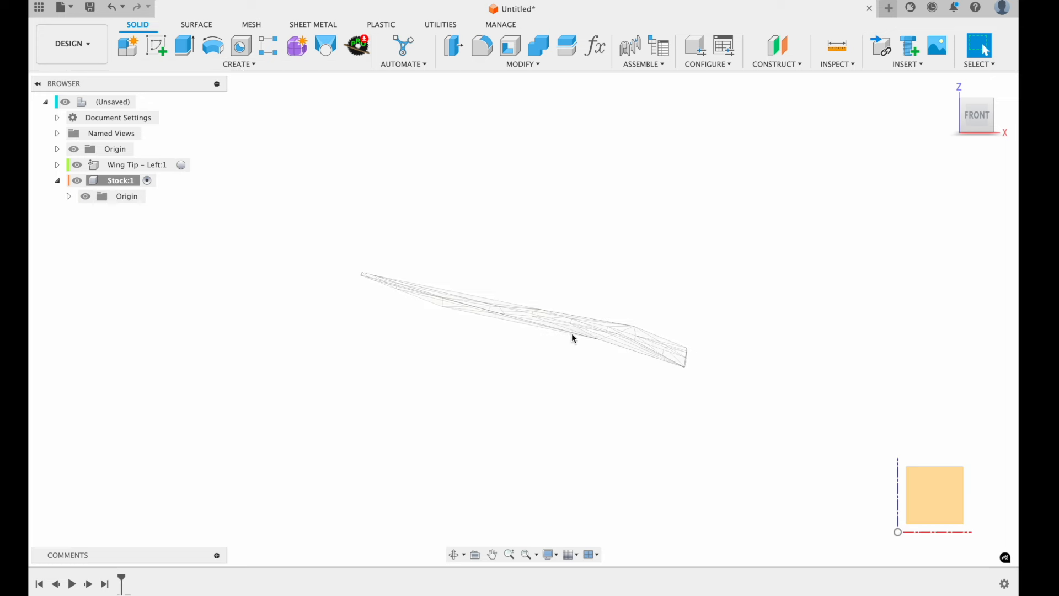
right_click(940, 495)
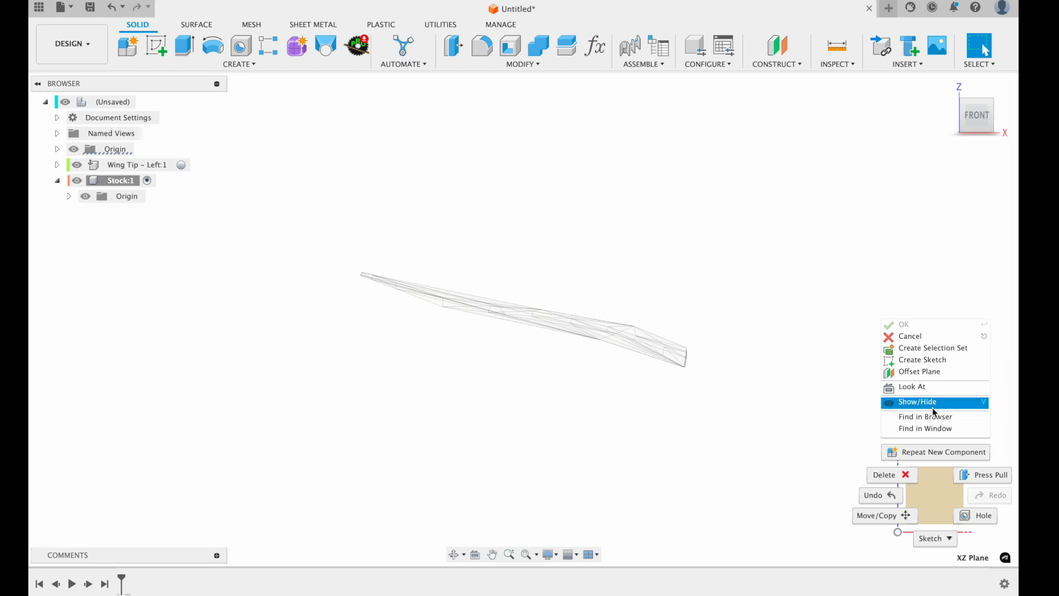
click(935, 359)
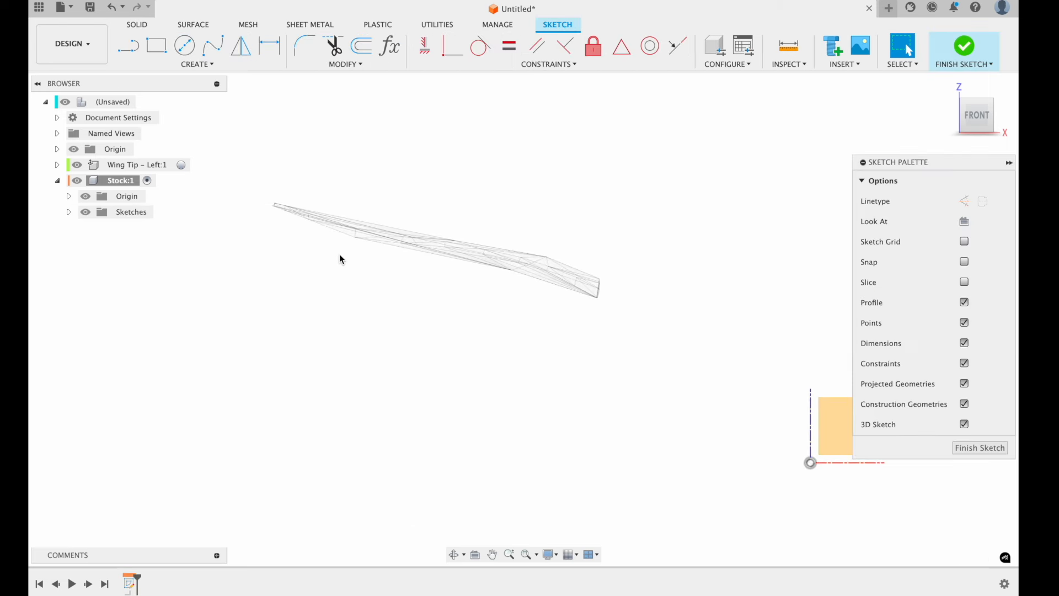
click(130, 48)
click(264, 187)
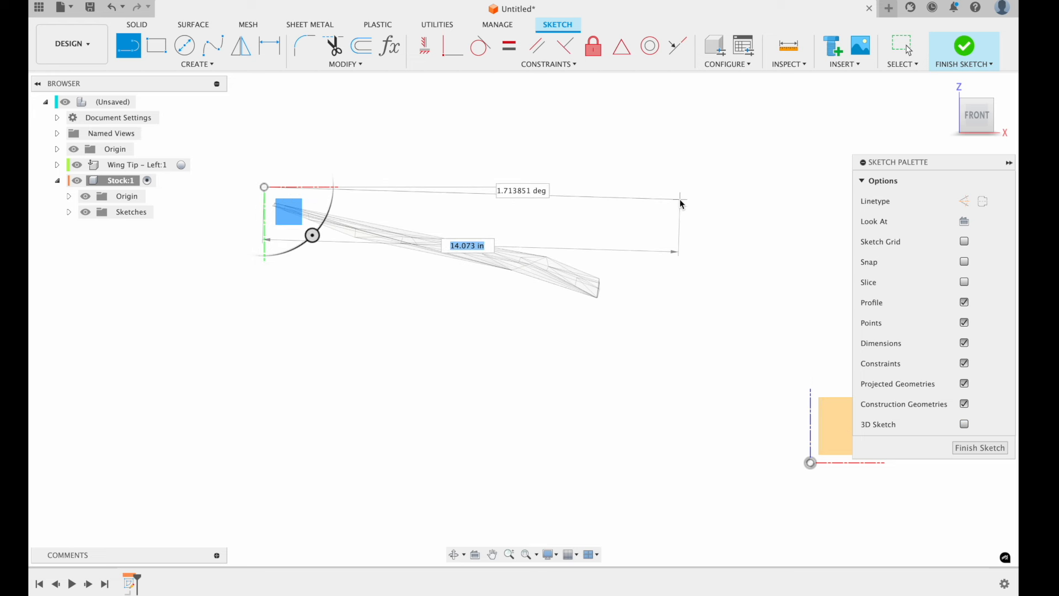
click(902, 47)
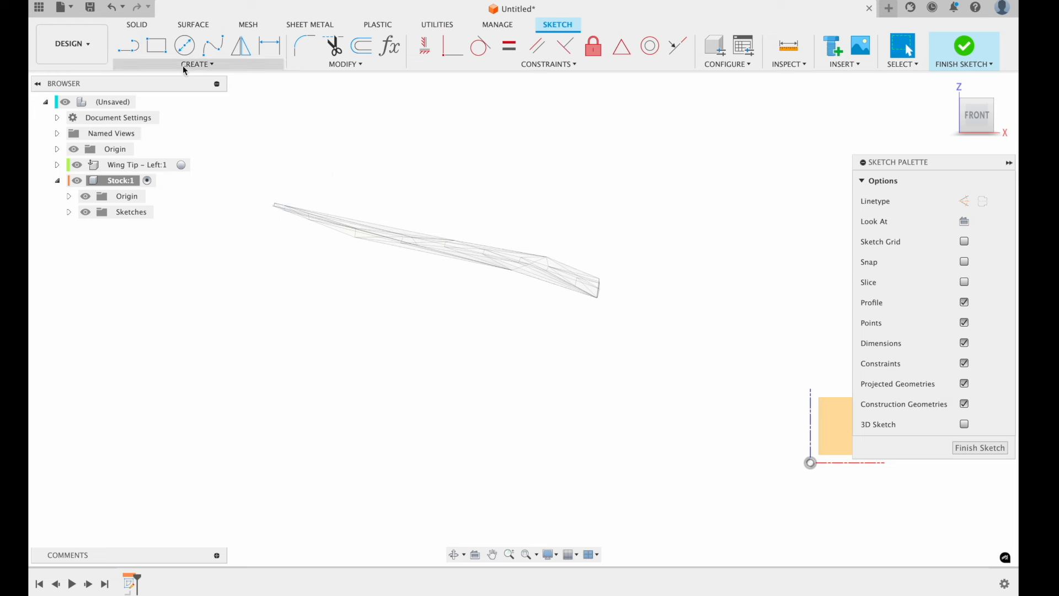
- Sketch a closed tilted four-line outline around the wing tip's side profile, about 13.2 in long and 2.7 in high
click(125, 47)
click(263, 173)
click(242, 231)
click(621, 343)
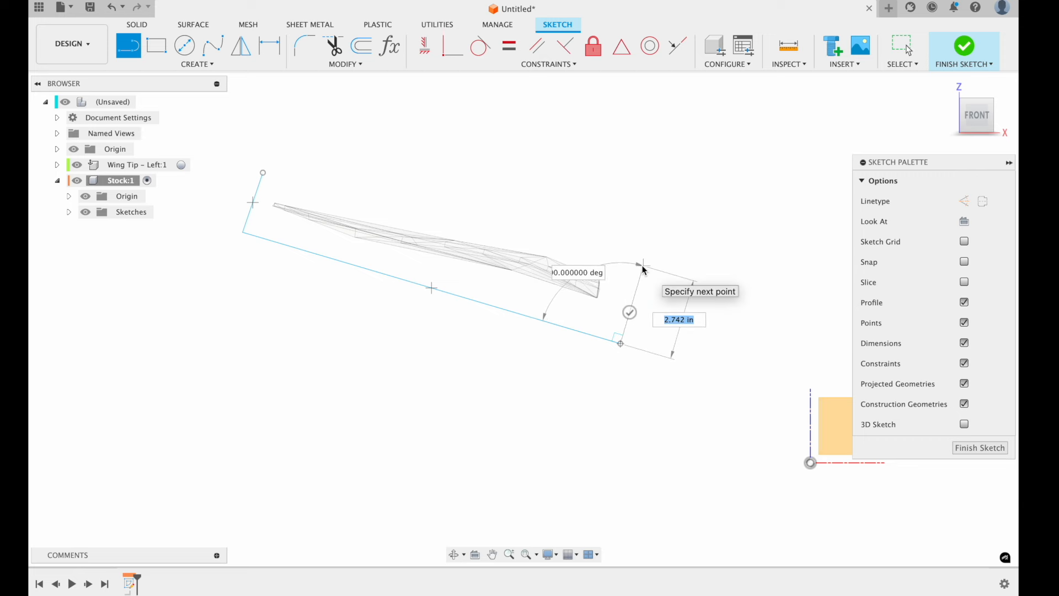
click(643, 266)
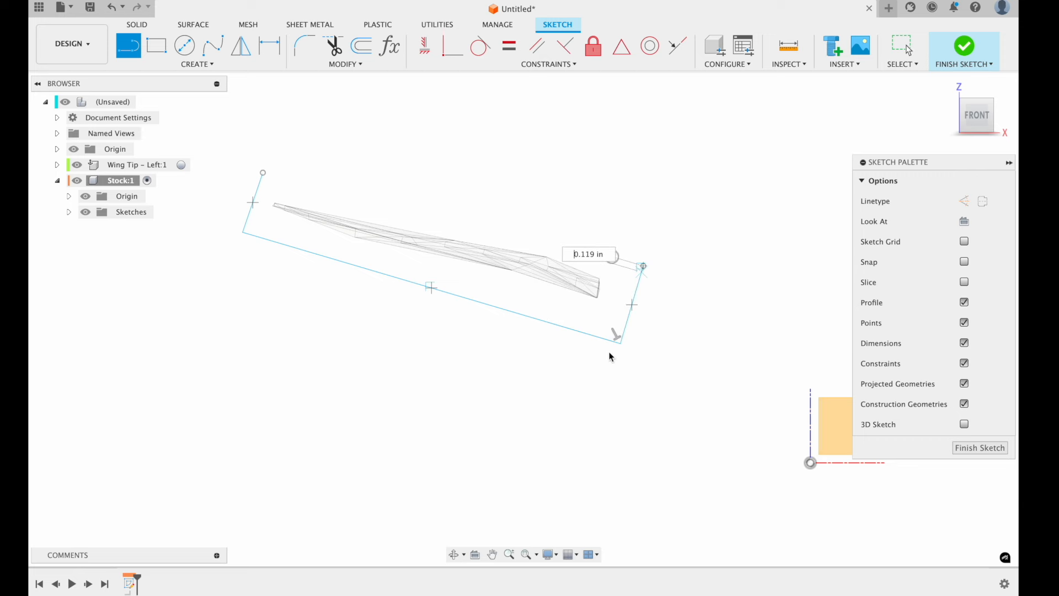
click(269, 159)
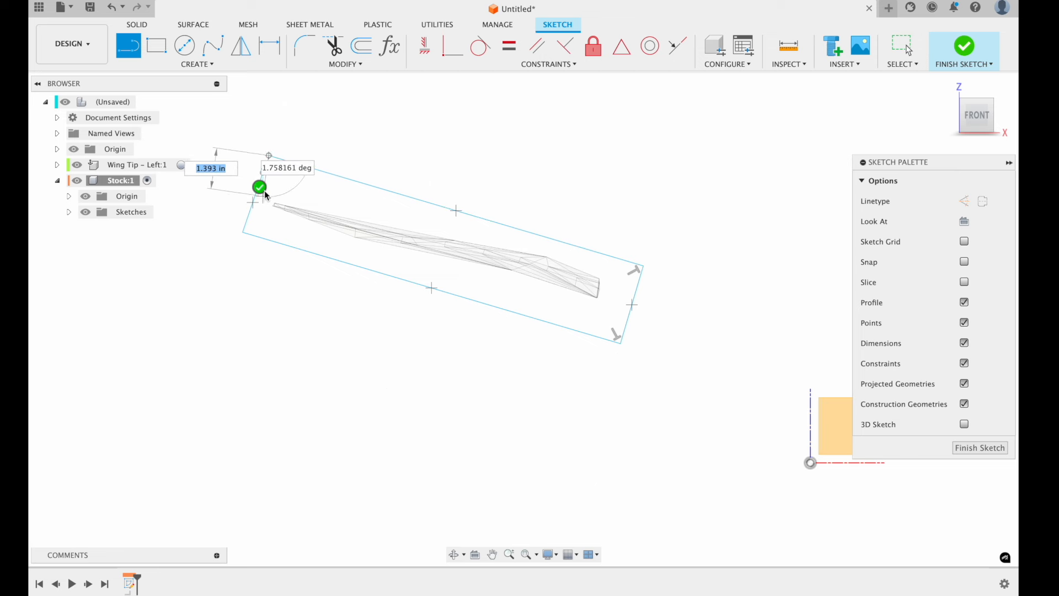
click(261, 188)
drag(264, 174, 268, 157)
- Apply a Perpendicular constraint between the outline's short edge near the wing's thin end and the adjoining long edge
click(254, 205)
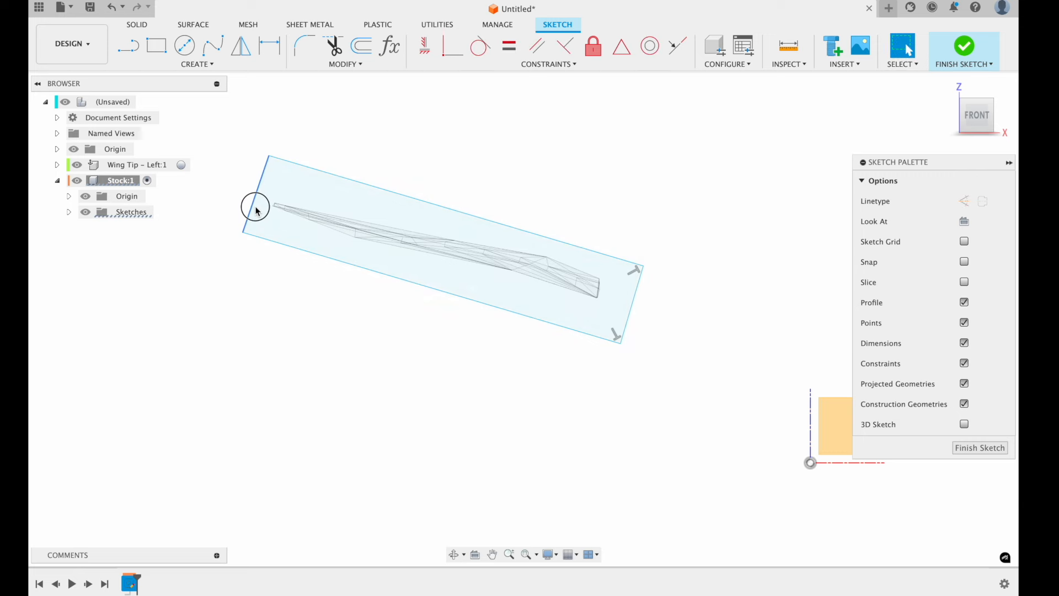
shift+click(262, 237)
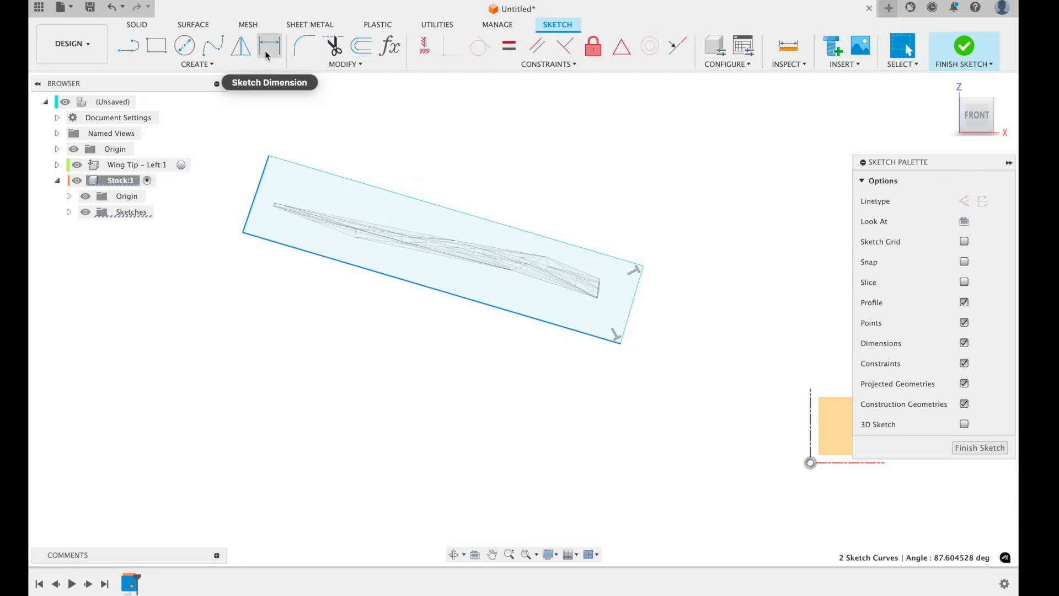
click(564, 46)
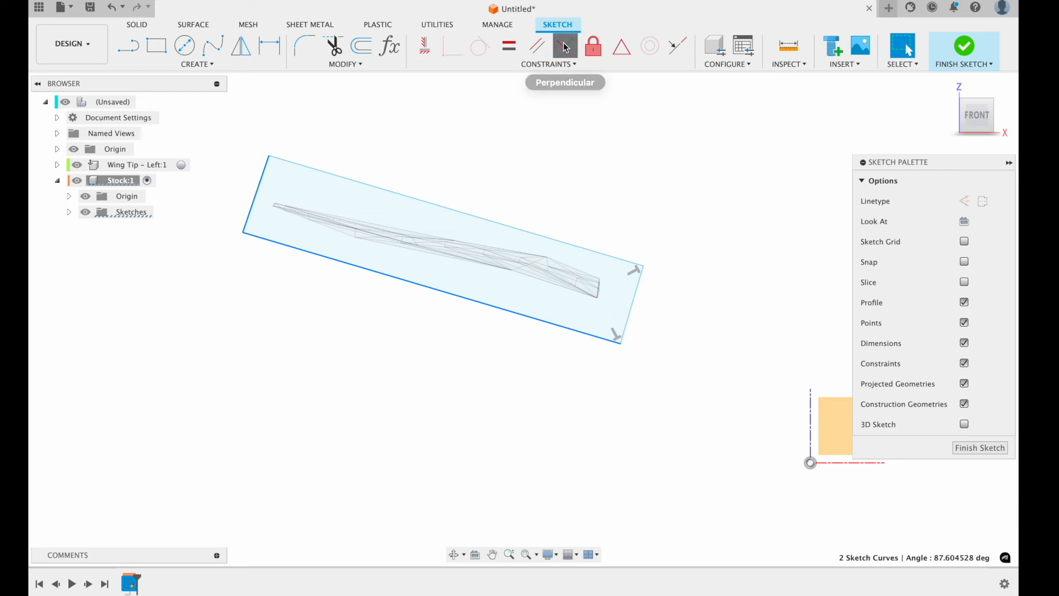
click(322, 173)
click(260, 176)
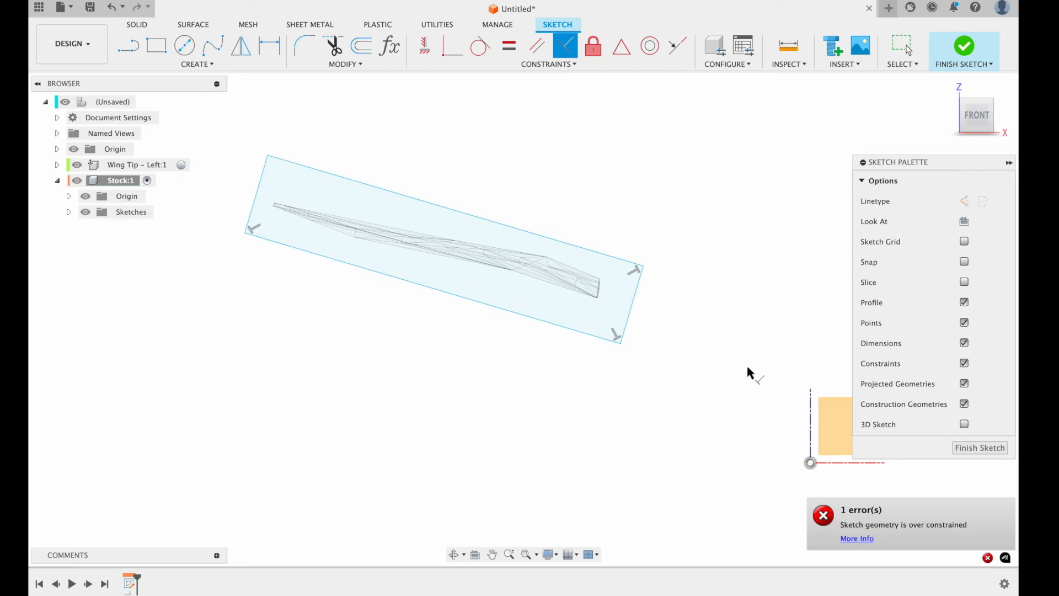
key(Escape)
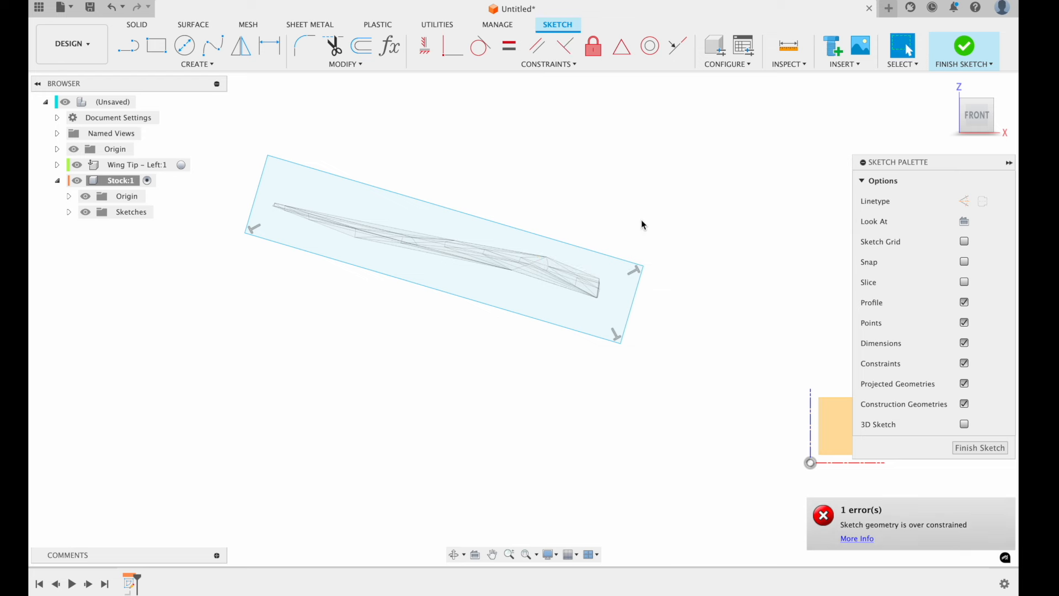
- Dimension the outline's short edge near the wing's thick end as 2.5 in
key(d)
click(634, 304)
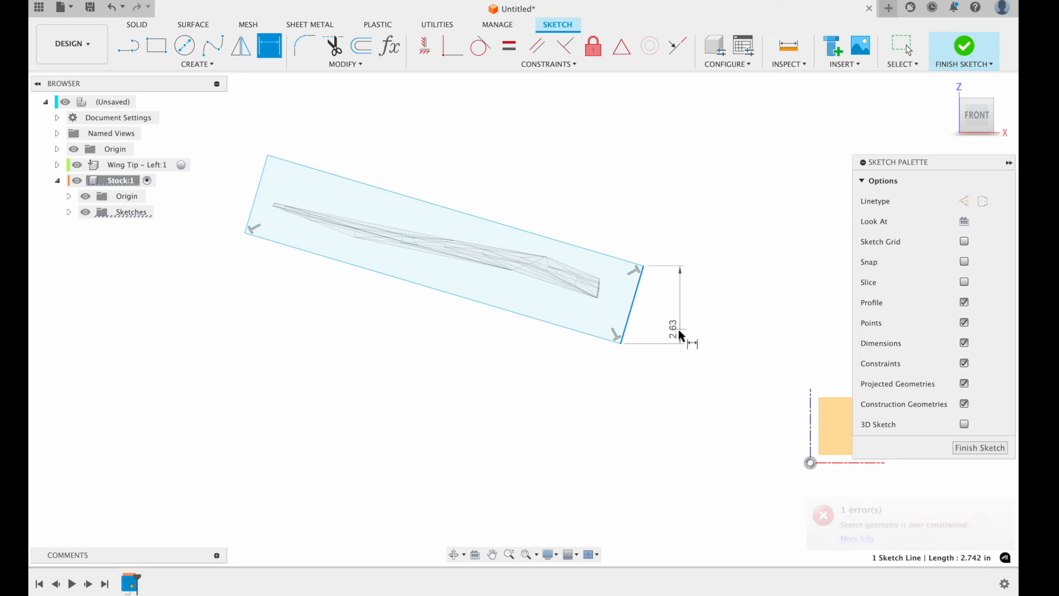
click(672, 361)
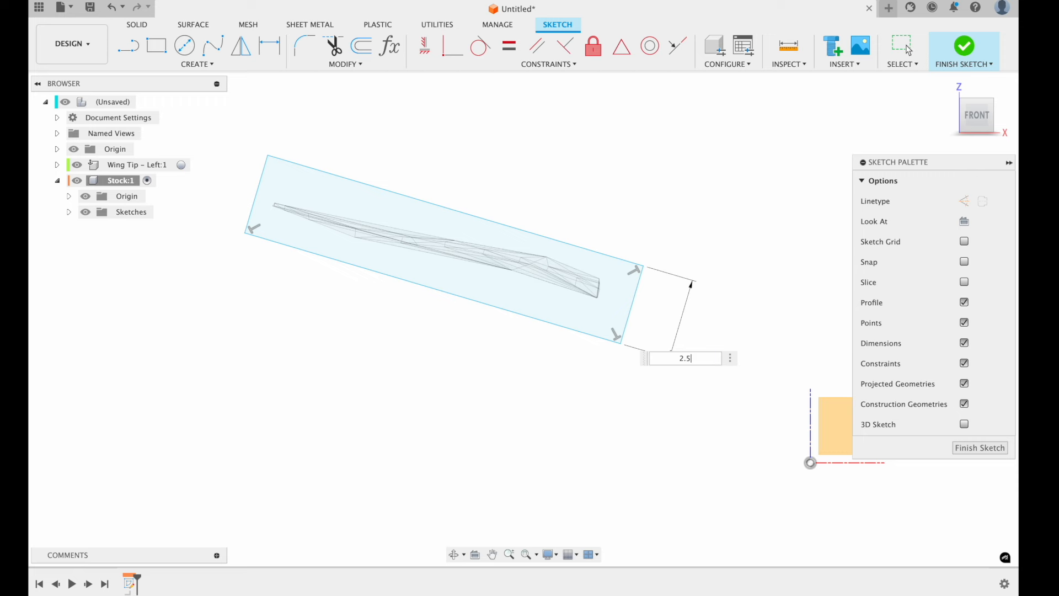
key(Return)
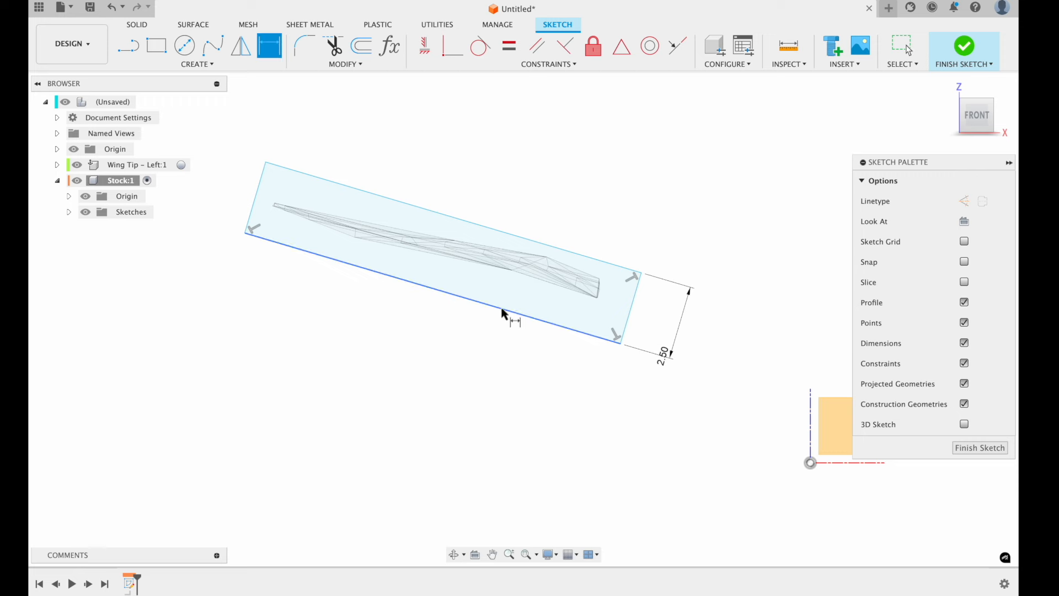
- Reduce the outline's short-edge dimension to 2.25 in
double_click(664, 358)
text(2.)
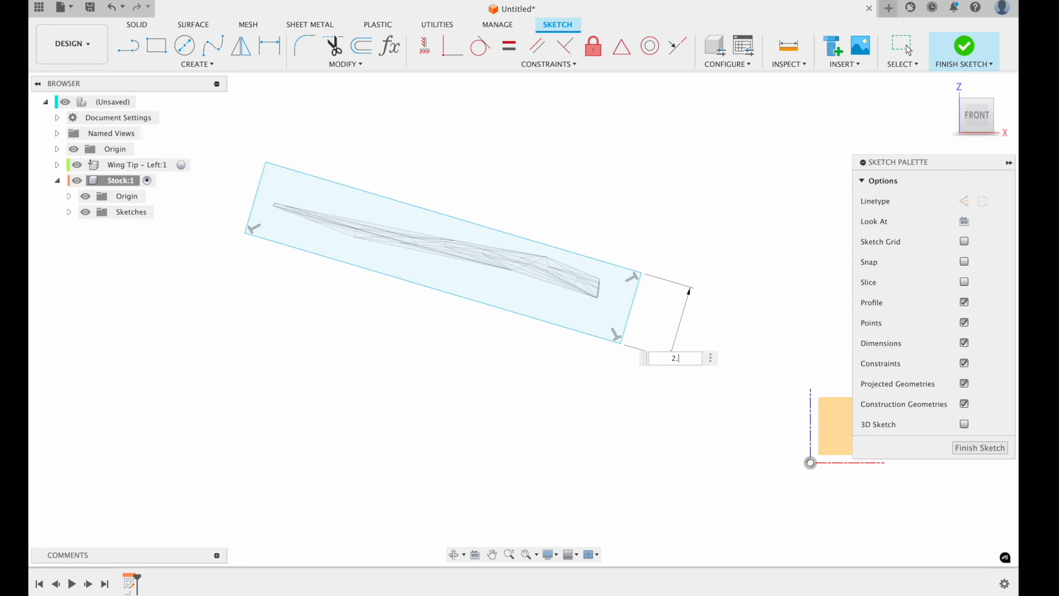
text(2)
key(Return)
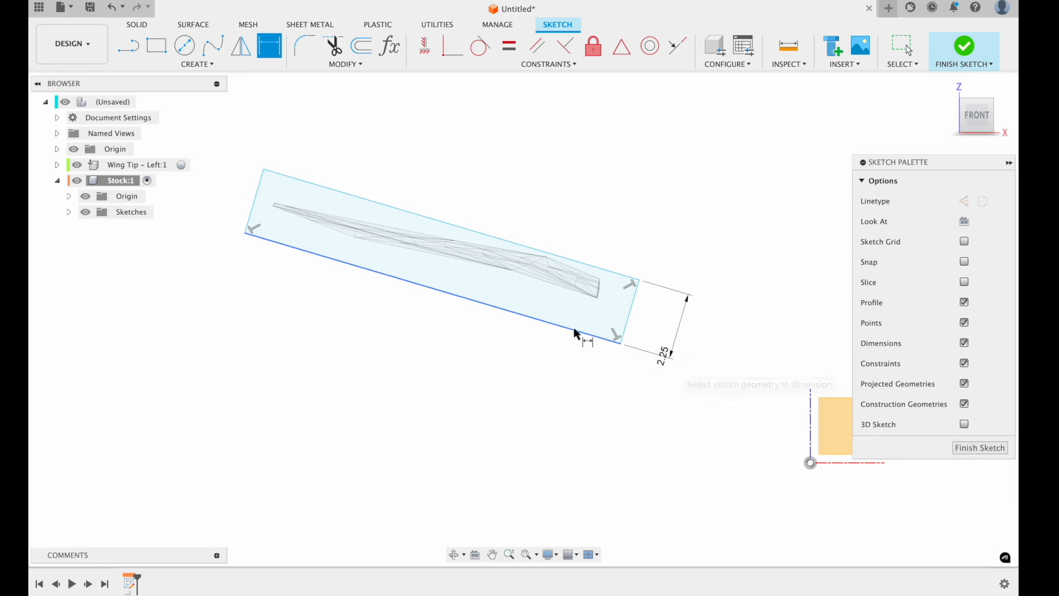
- Set the outline's short-edge dimension to 2 in
double_click(662, 355)
text(2)
key(Return)
key(Escape)
- Move the outline's lower long edge and thick-end short edge so the rectangle fits more closely around the wing tip
drag(555, 328, 557, 318)
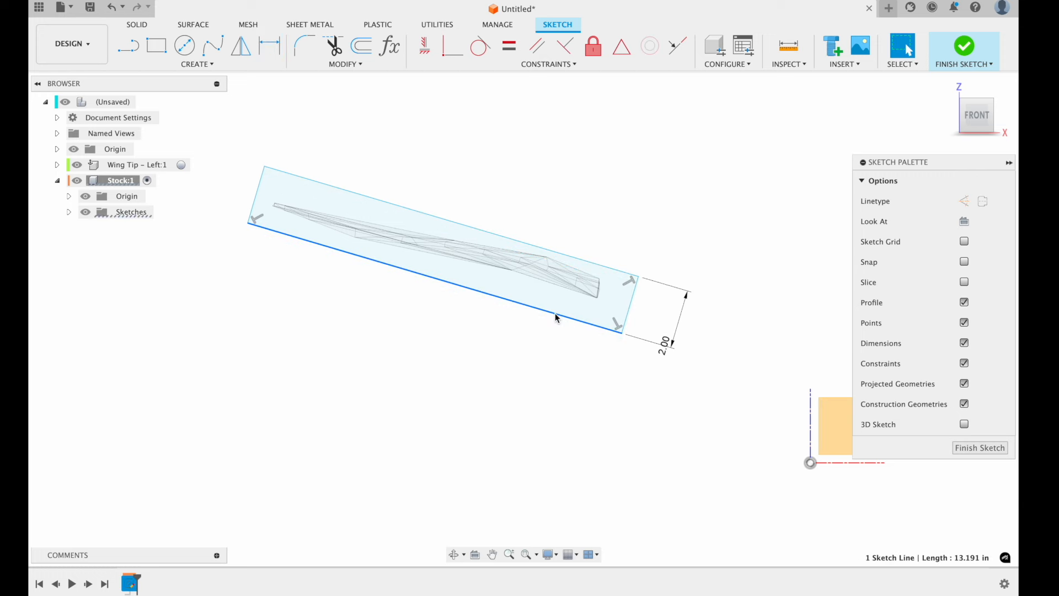
click(620, 303)
drag(620, 302, 627, 300)
click(542, 345)
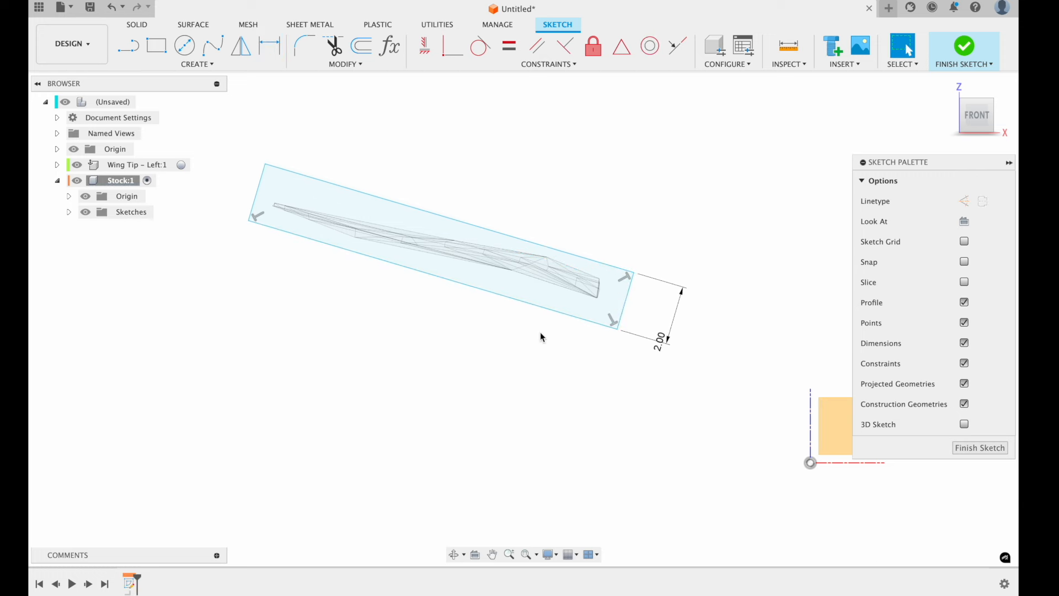
- Dimension the outline's lower long edge as 13 in, aligned with the edge, and finish the sketch
key(d)
click(539, 307)
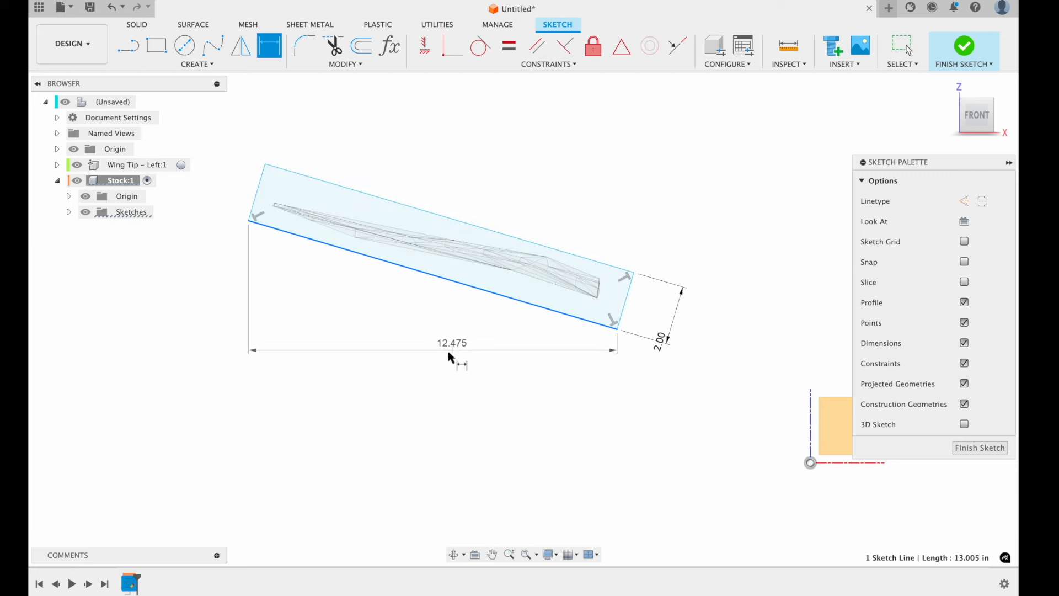
click(358, 310)
text(13)
key(Return)
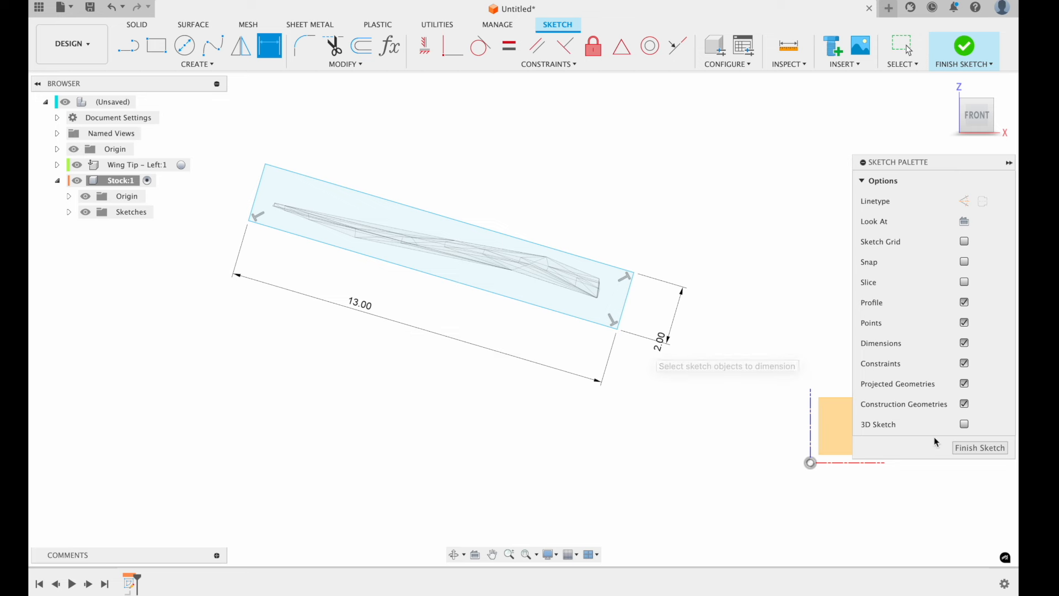
click(974, 449)
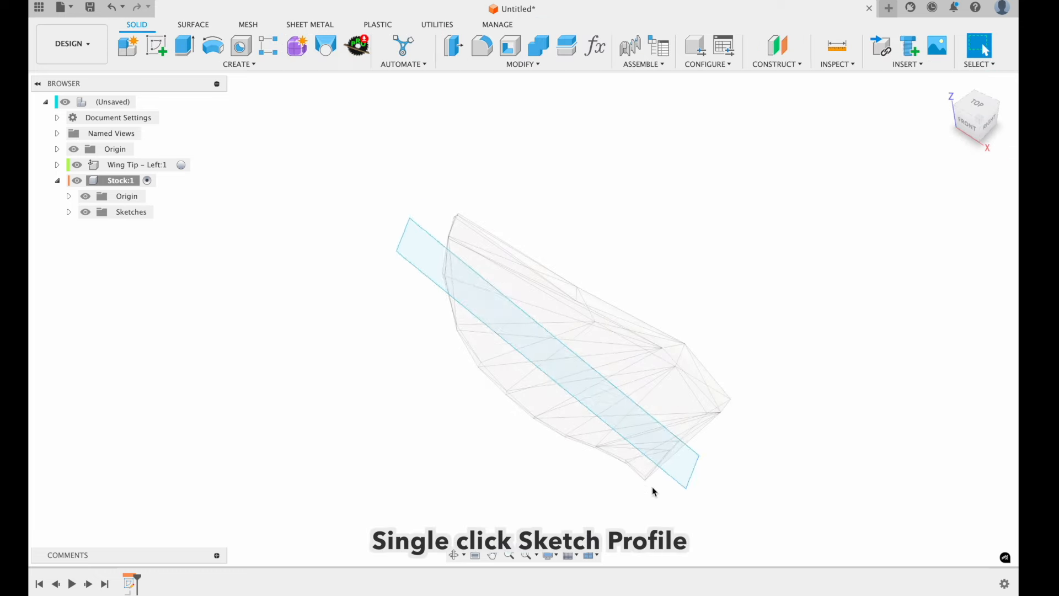
- Extrude the rectangular profile about 5 in to one side as a new body, and switch the extrusion direction to Two Sides
click(681, 472)
shift+scroll(682, 474, right, 5)
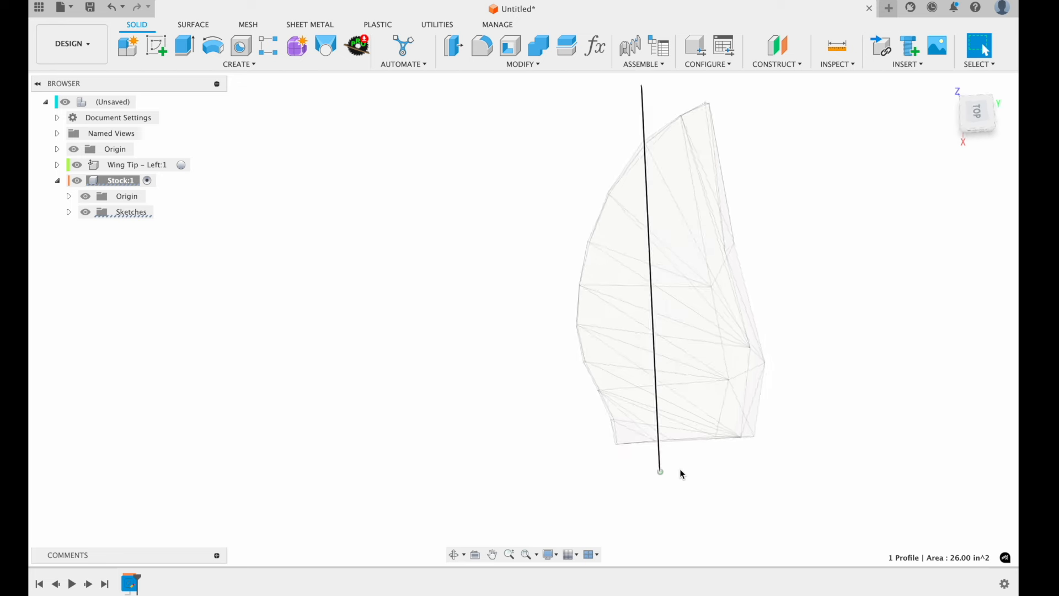
key(e)
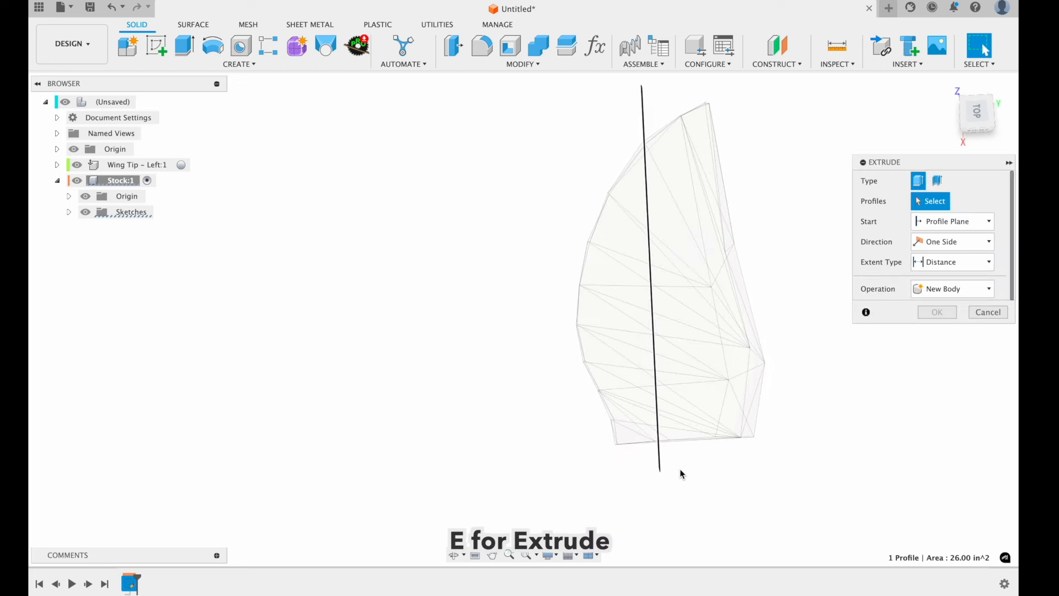
drag(669, 277, 815, 287)
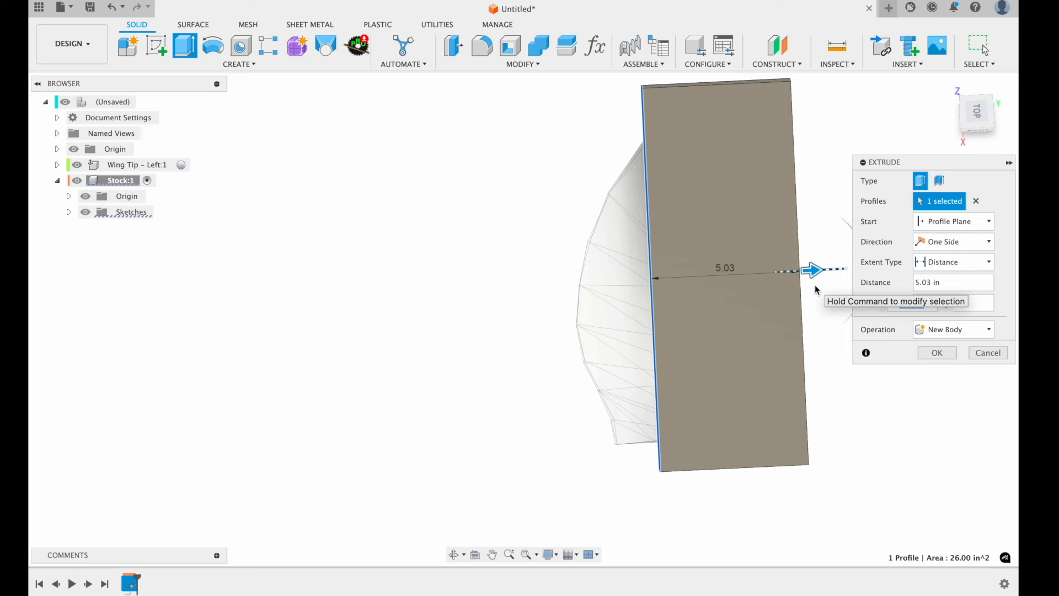
click(955, 260)
click(956, 256)
click(952, 242)
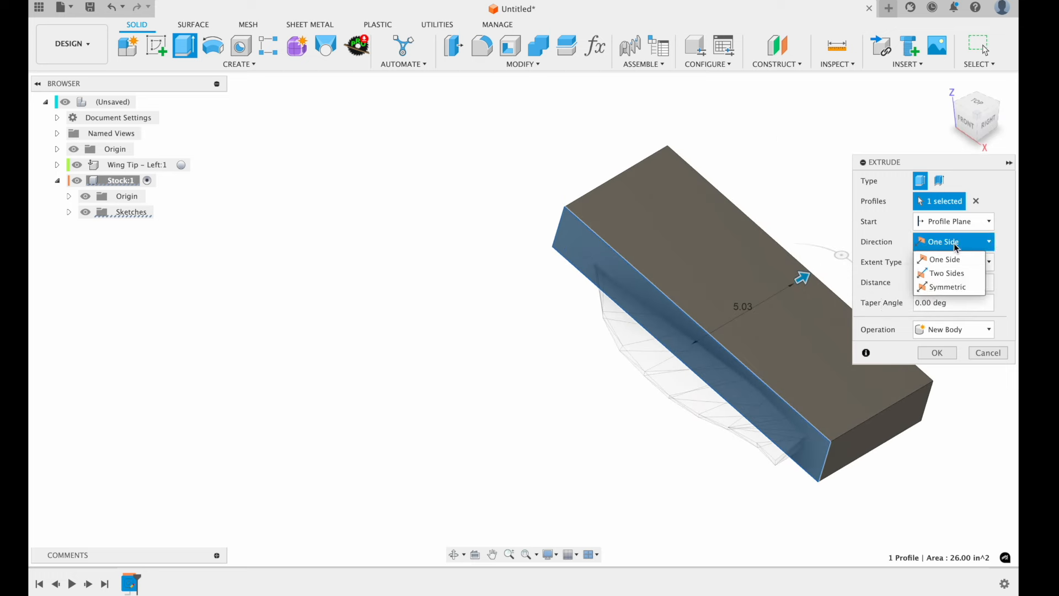
click(951, 273)
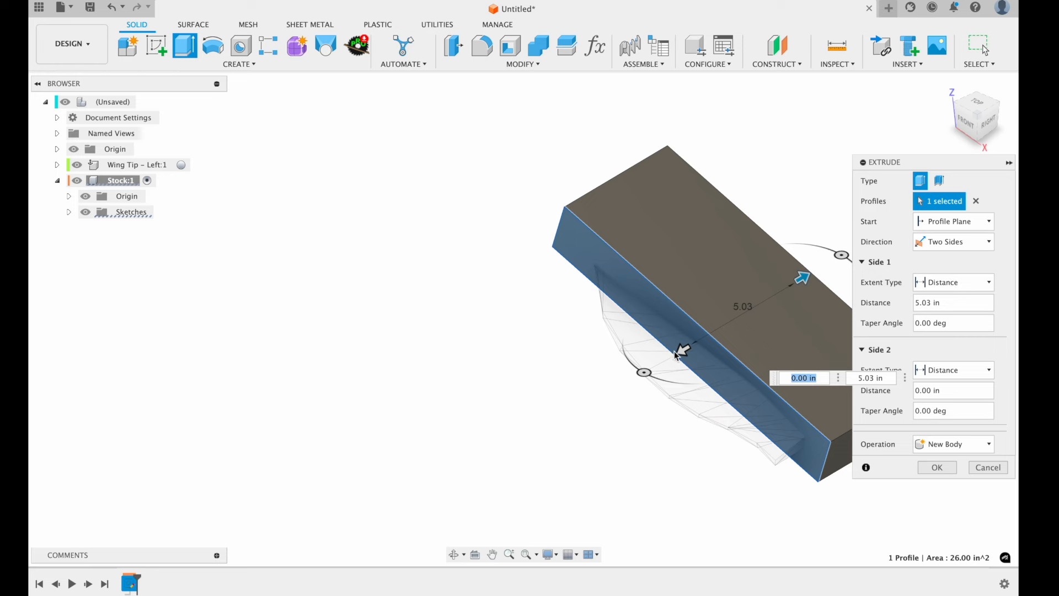
- Set the two-sided extrusion to 6 in on side 1 and 4.5 in on side 2, and finish the stock body
shift+scroll(696, 360, up, 5)
shift+scroll(696, 360, left, 3)
scroll(696, 359, right, 4)
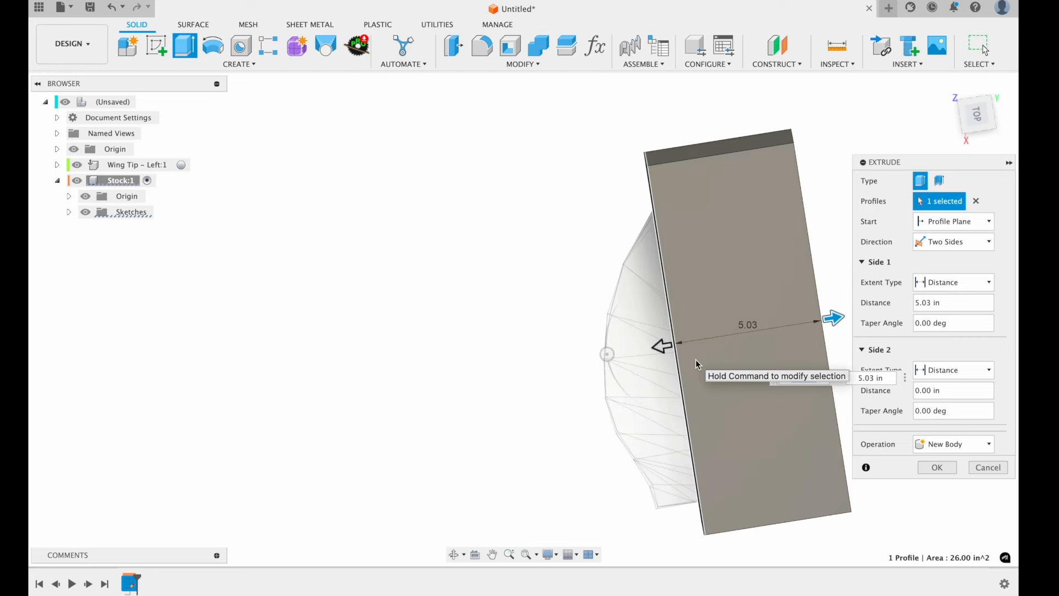
drag(579, 336, 450, 357)
drag(753, 308, 777, 304)
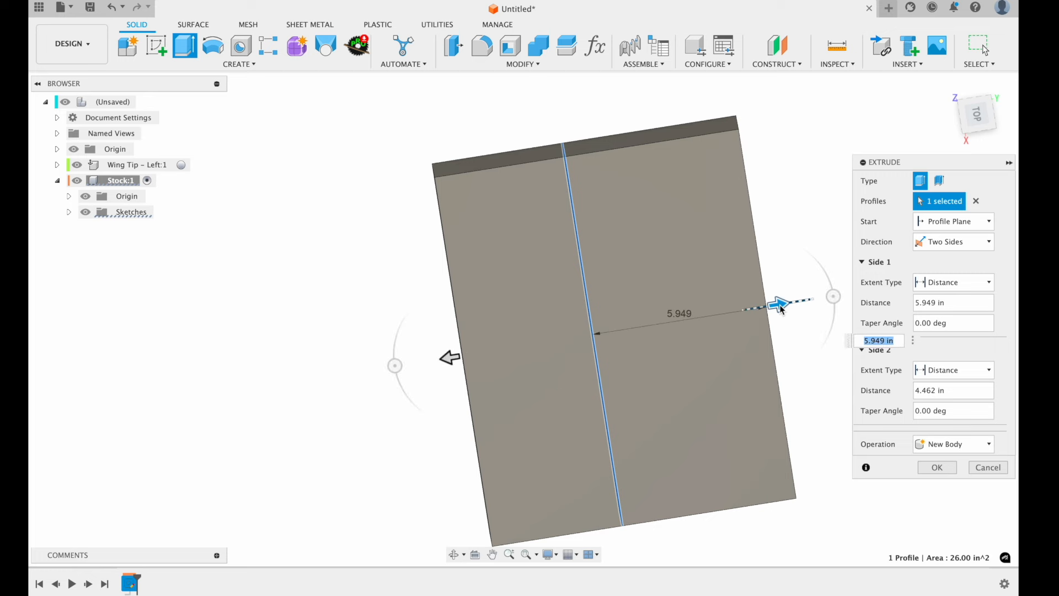
double_click(946, 302)
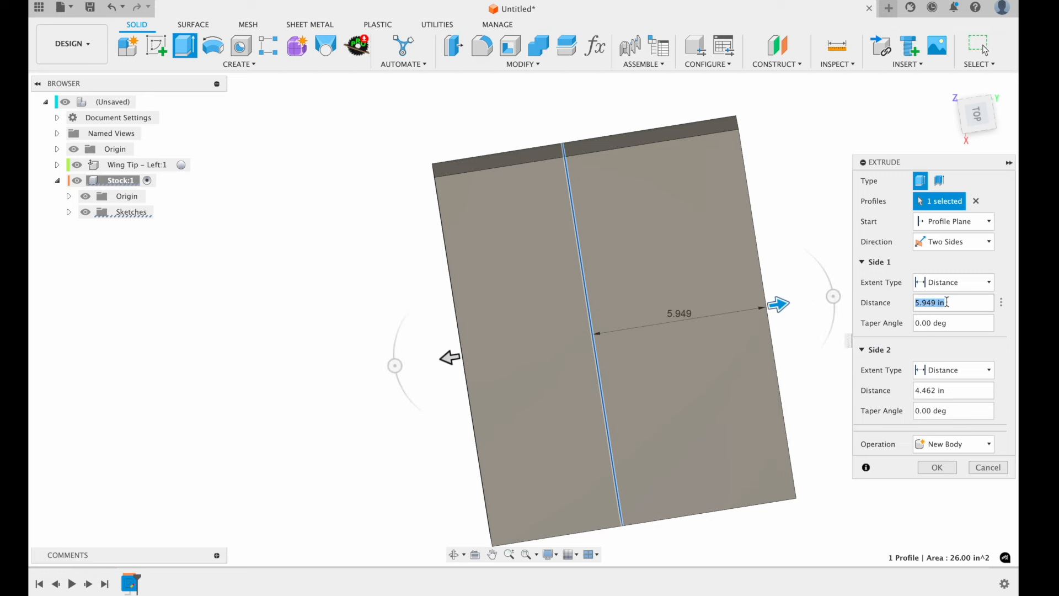
double_click(949, 391)
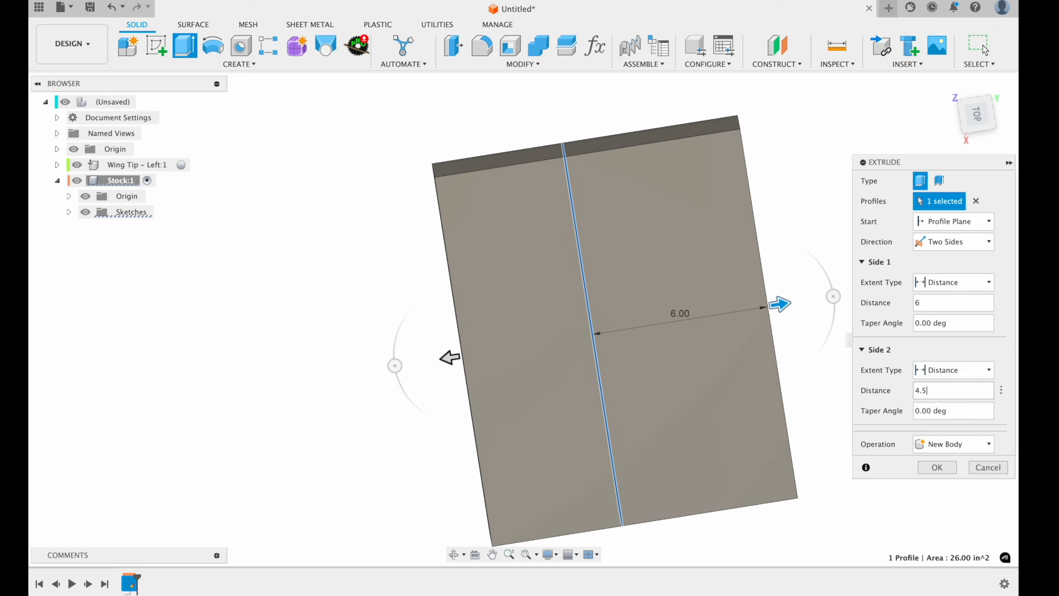
click(936, 467)
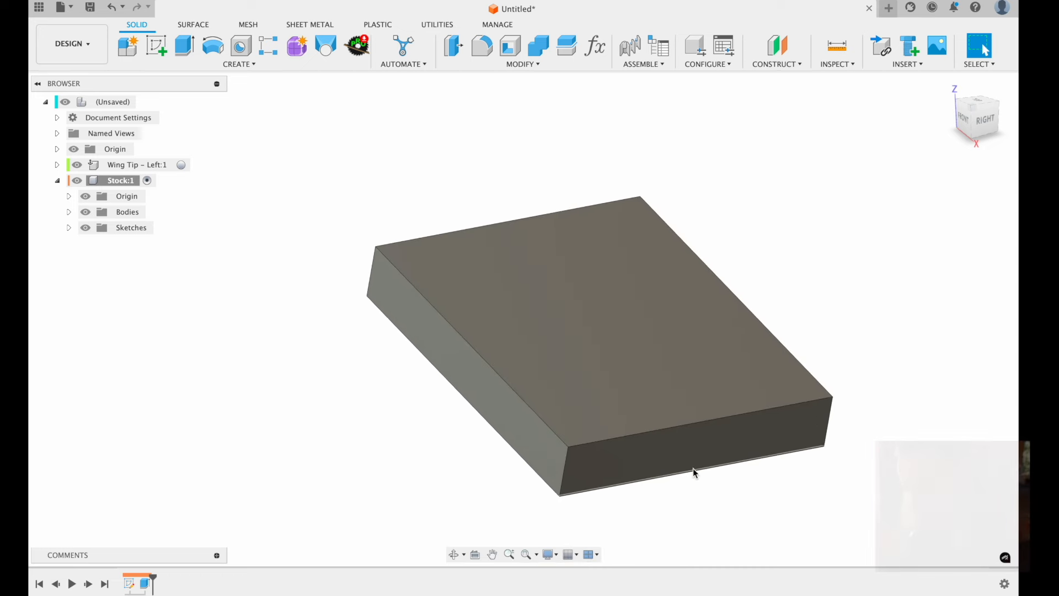
- Activate the top-level assembly and set the opacity of the Stock component's body to 20%
click(145, 101)
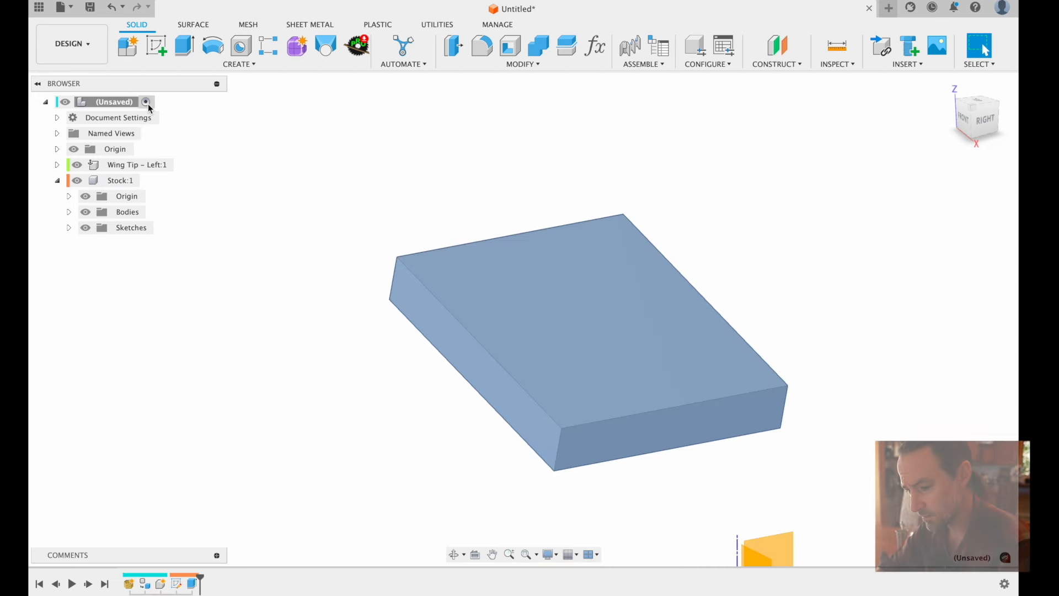
click(69, 227)
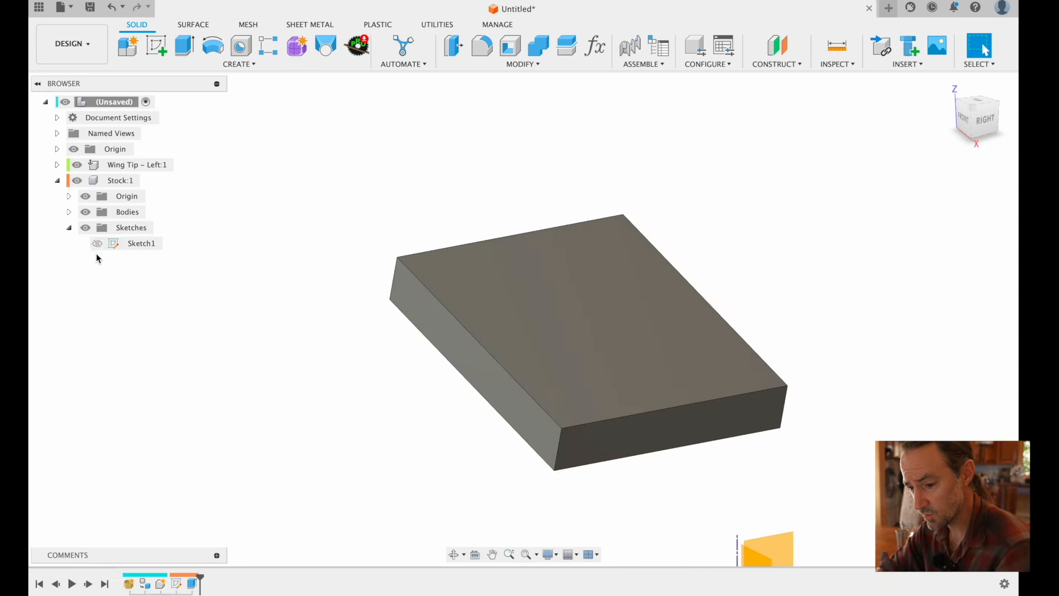
click(69, 213)
click(141, 232)
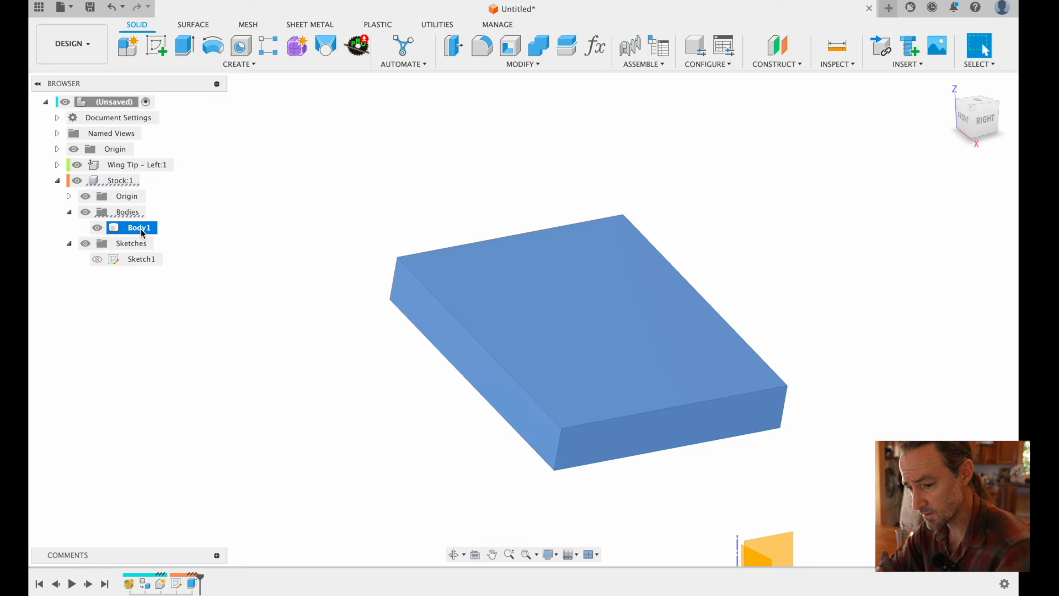
right_click(141, 232)
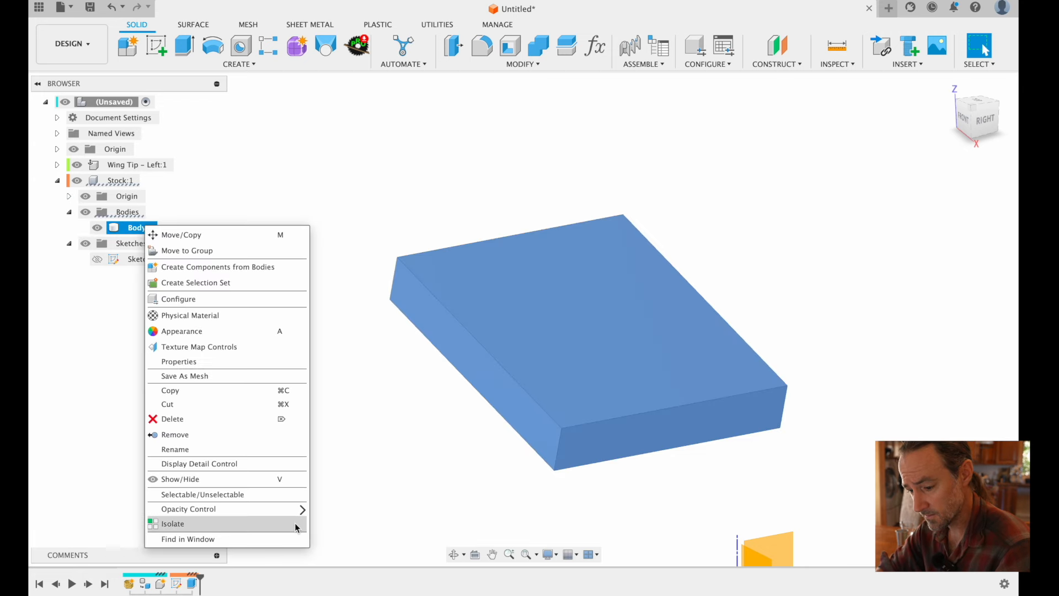
mouse_move(297, 508)
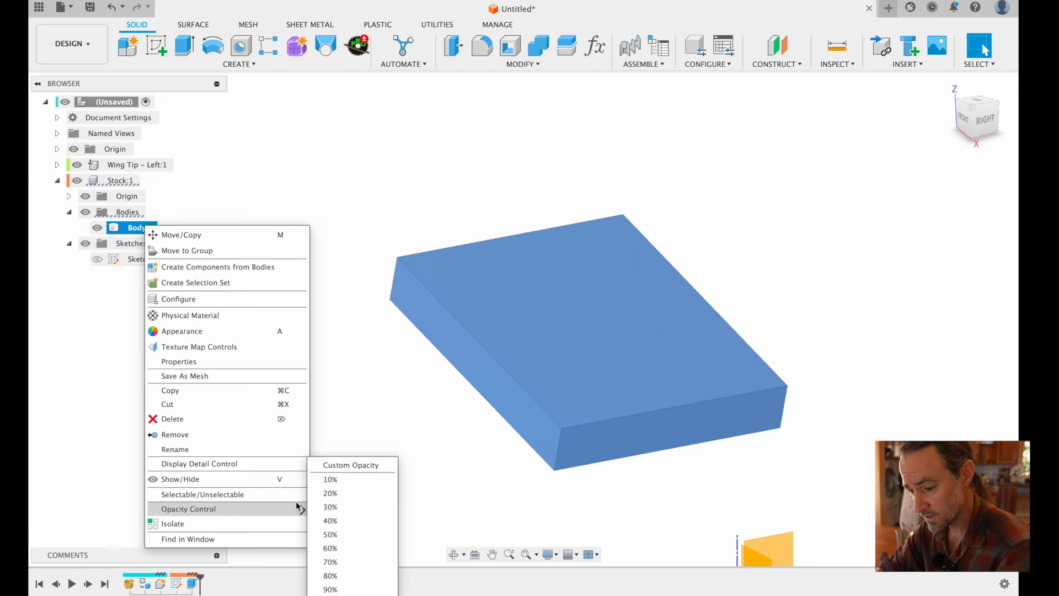
click(344, 497)
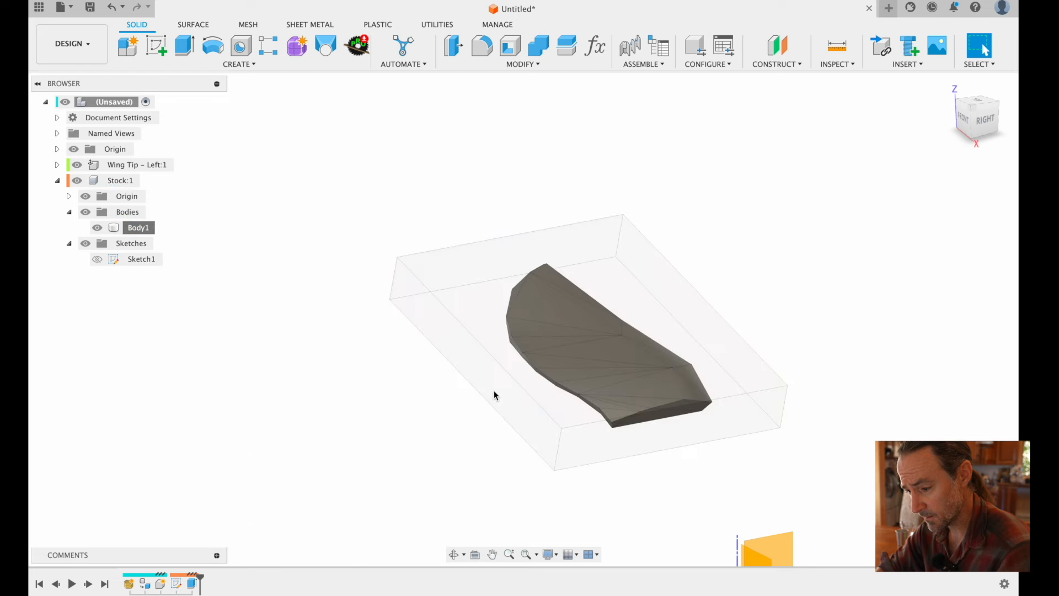
- Examine from several angles how the wing tip mesh sits inside the transparent stock block
shift+scroll(711, 299, up, 5)
shift+scroll(711, 299, down, 8)
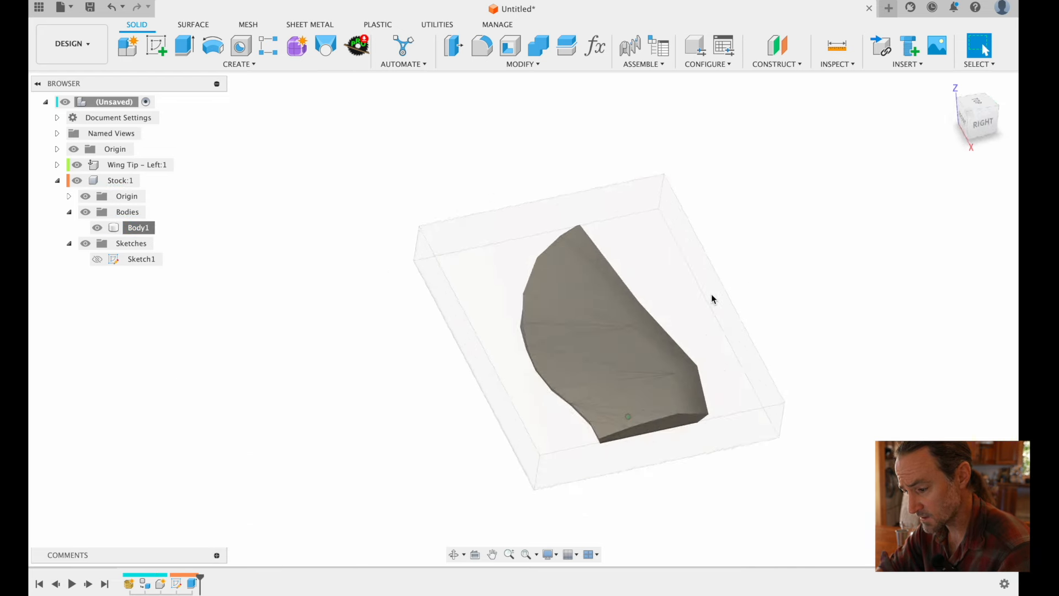
shift+scroll(711, 299, left, 5)
shift+scroll(711, 299, right, 6)
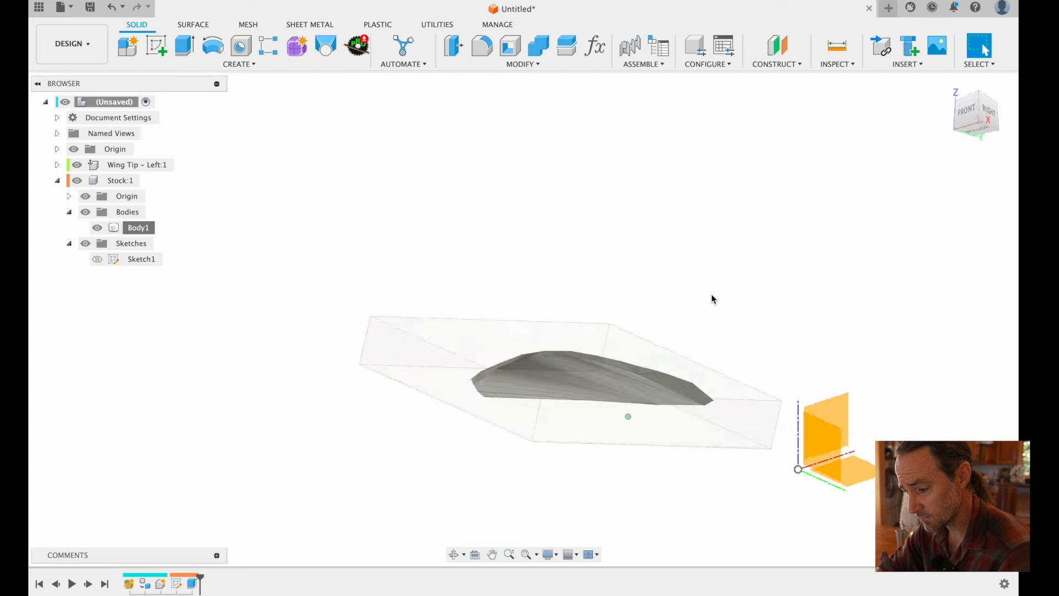
shift+scroll(711, 299, up, 6)
shift+scroll(711, 299, down, 3)
shift+scroll(711, 299, up, 4)
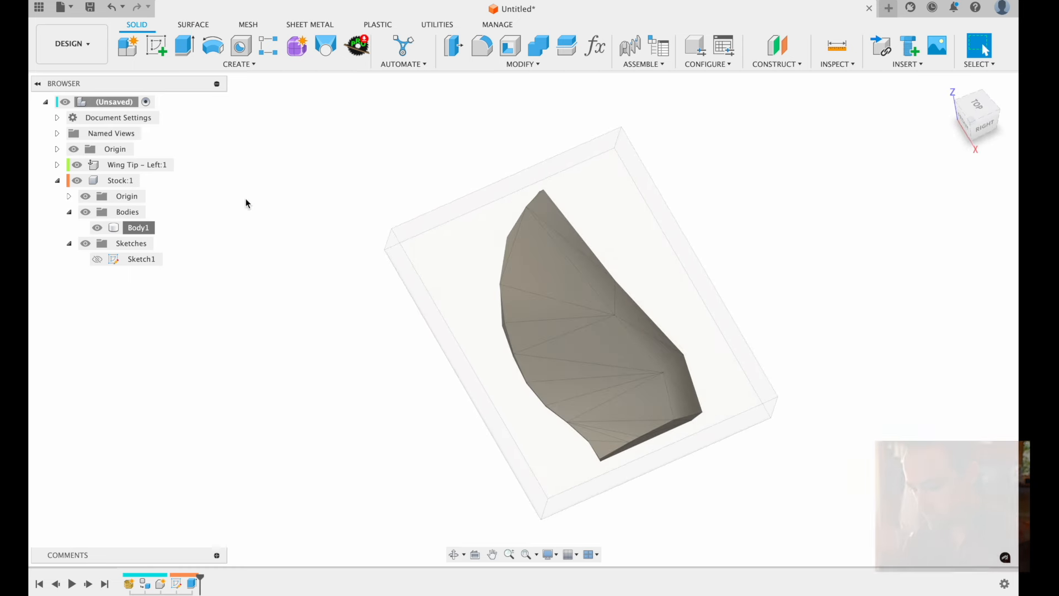
- Activate the Stock component for editing
click(57, 181)
click(58, 181)
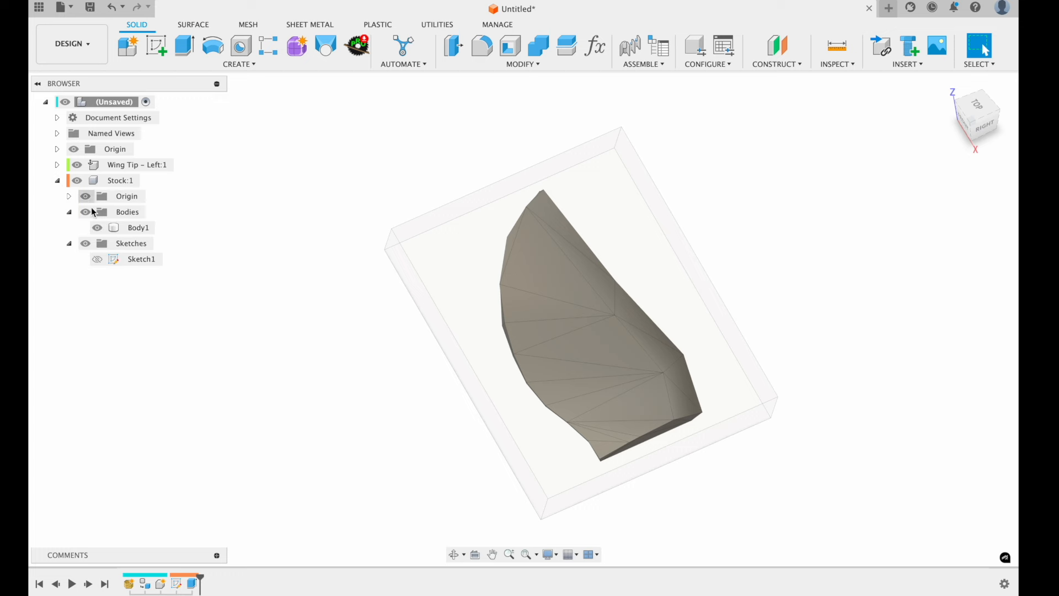
click(130, 180)
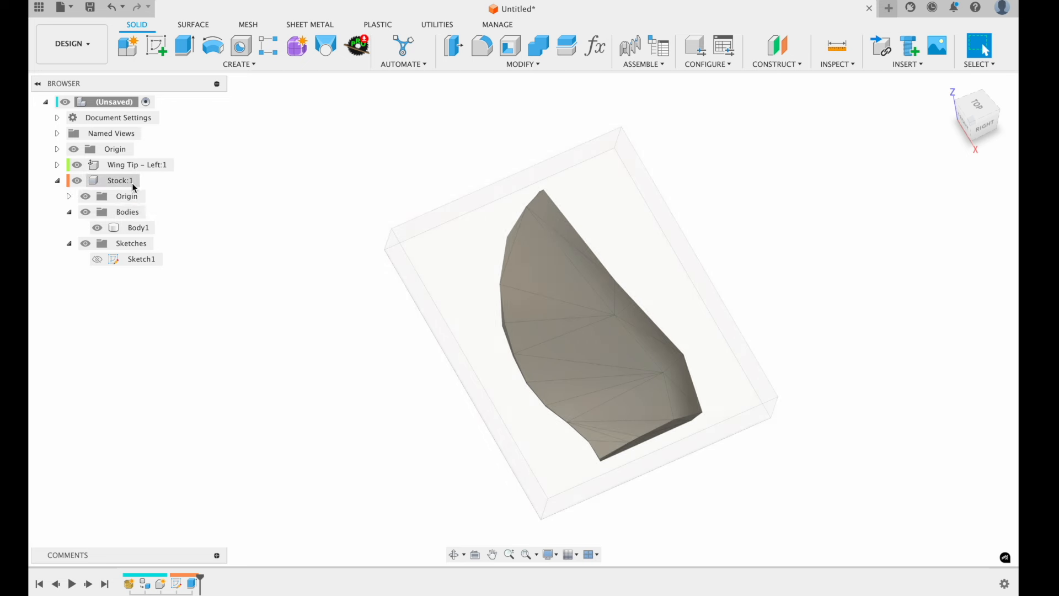
click(145, 180)
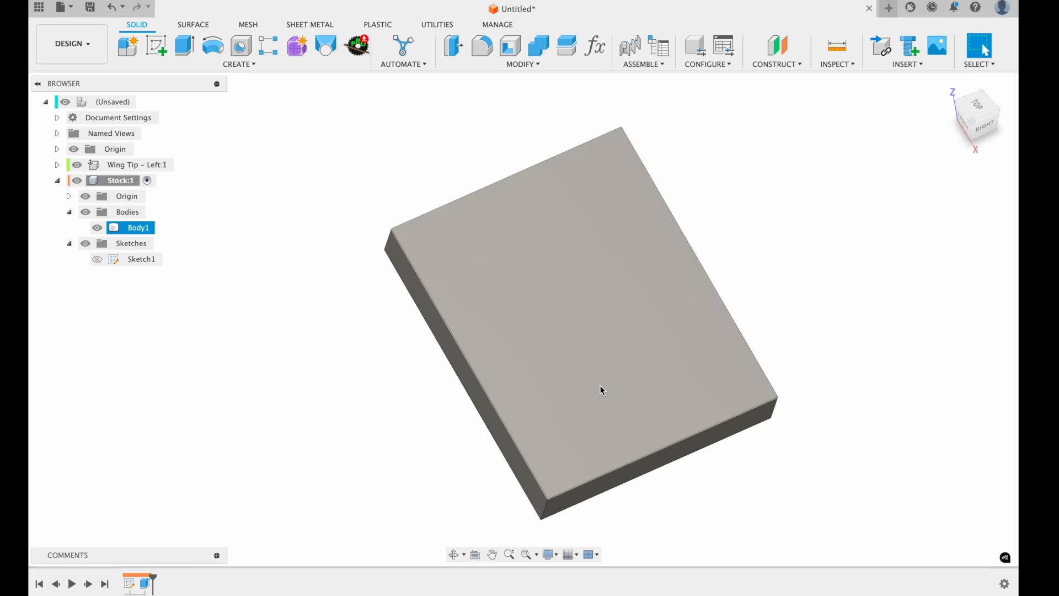
- Create a sketch on the stock block's long front side face and rename it as tabs
shift+scroll(600, 385, left, 5)
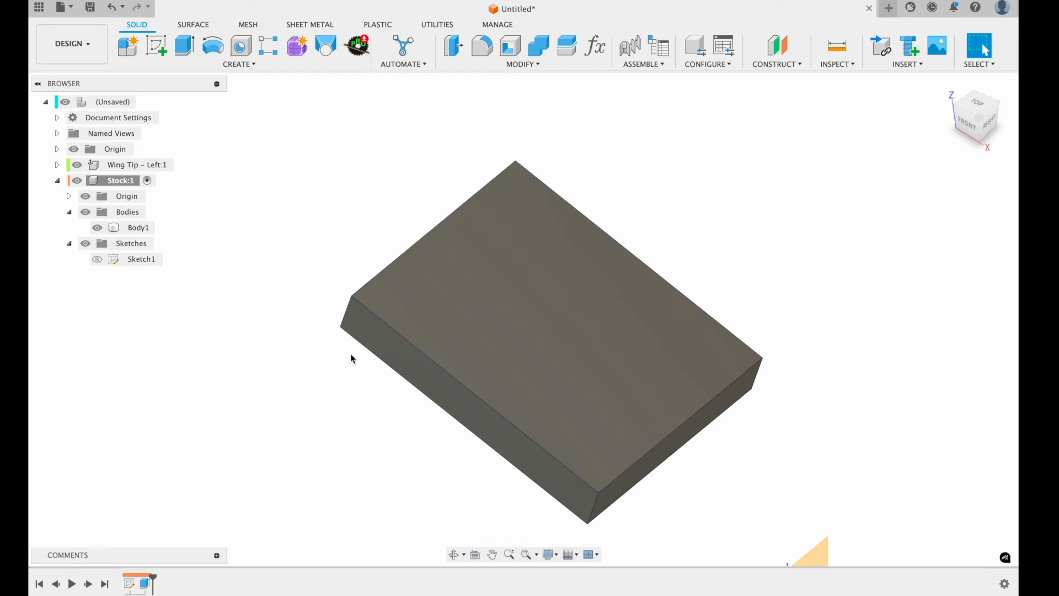
shift+scroll(349, 357, left, 5)
shift+scroll(350, 357, down, 5)
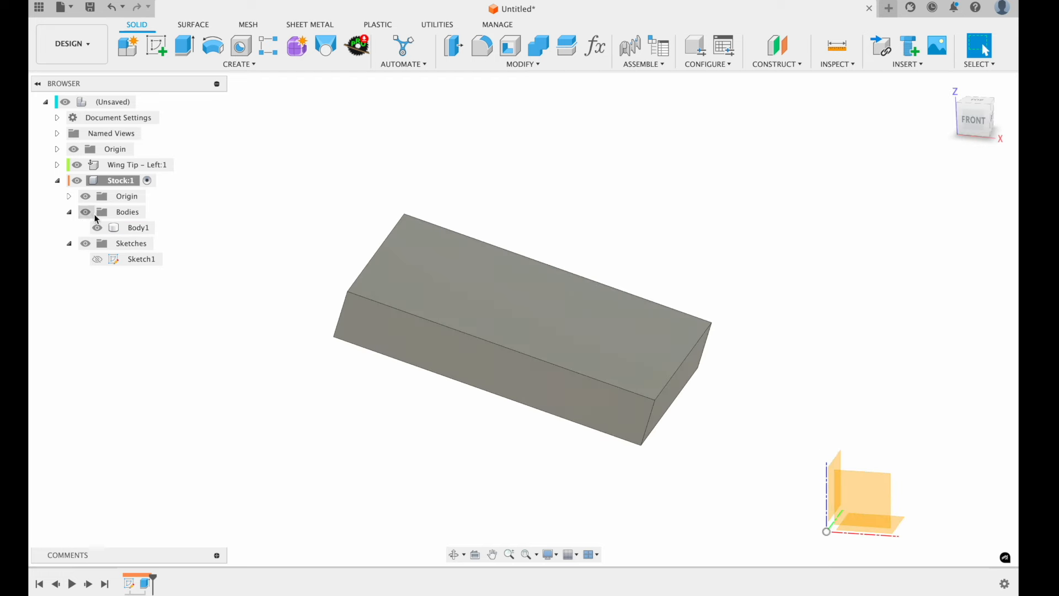
click(95, 231)
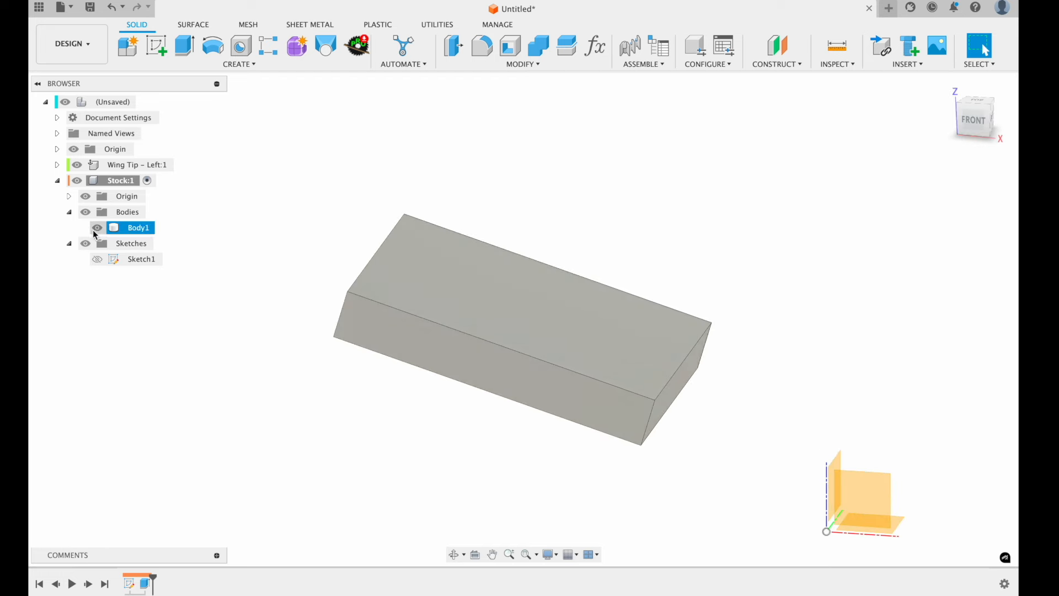
click(491, 374)
right_click(494, 380)
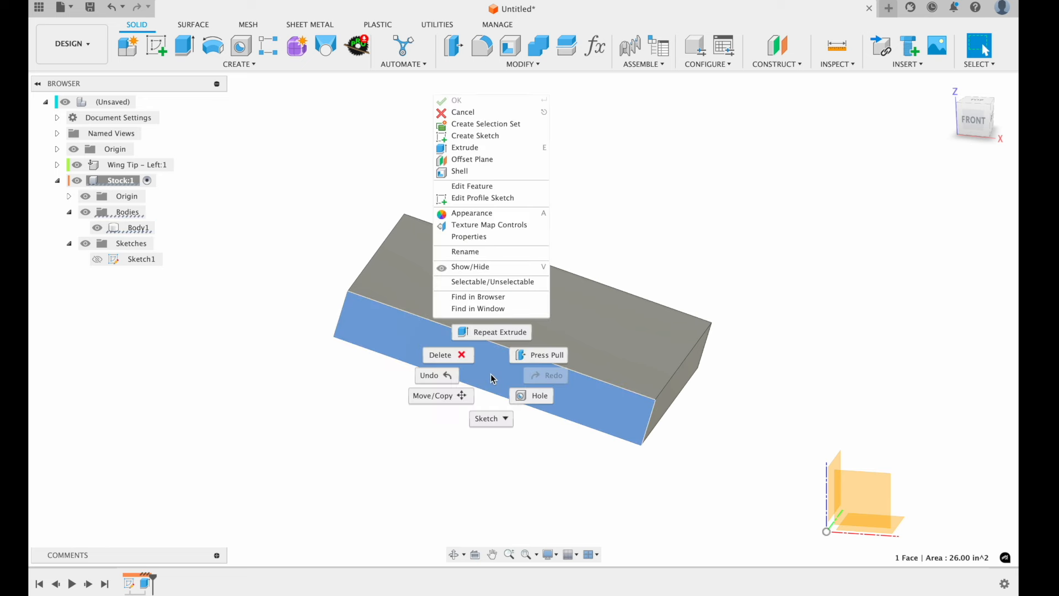
click(475, 136)
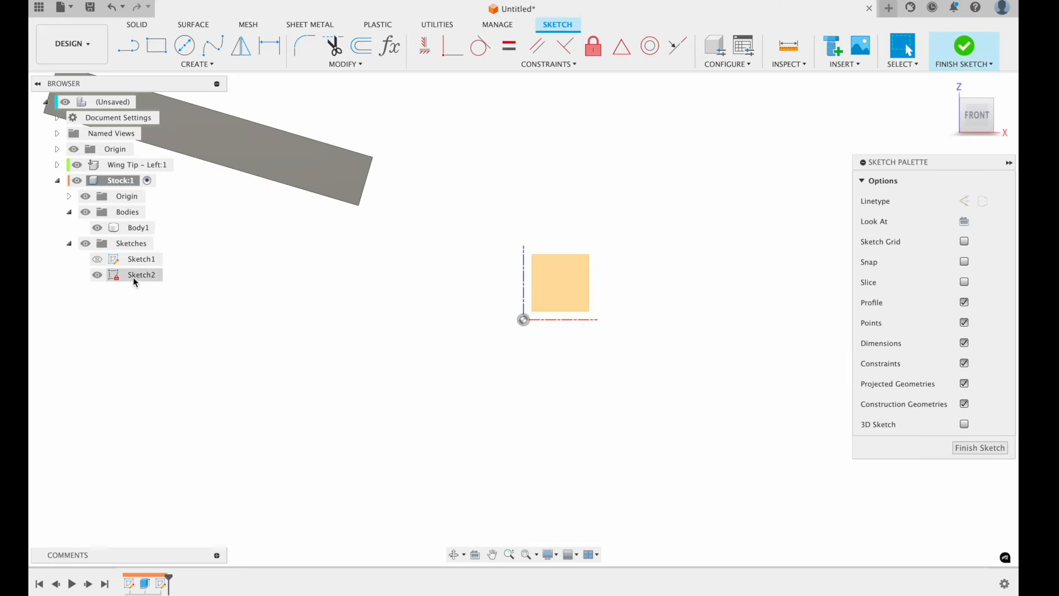
click(139, 259)
click(141, 276)
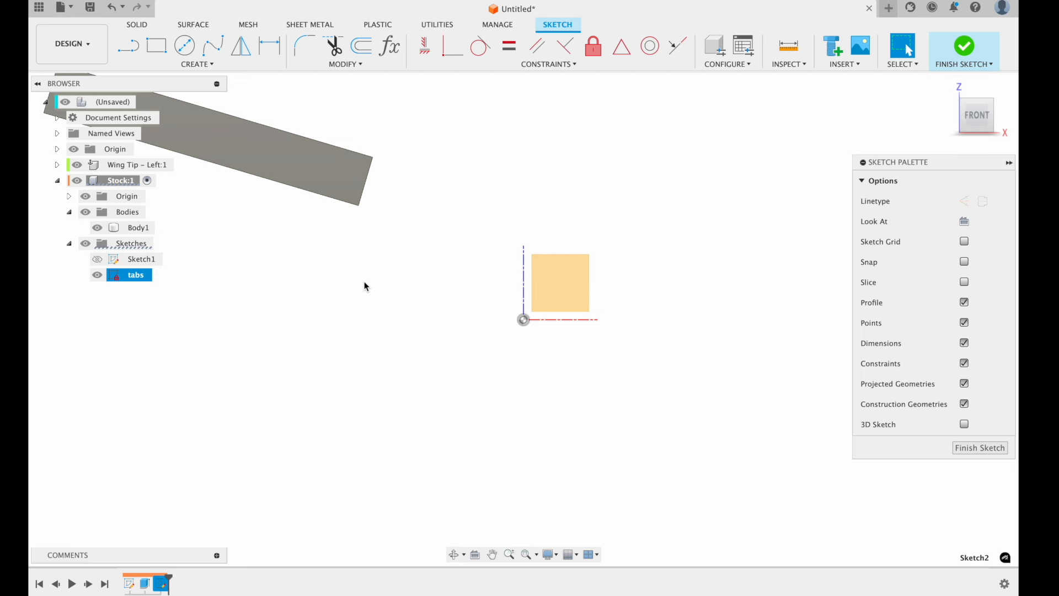
- Project the stock body's outline into the tabs sketch using the body selection filter, and hide the stock body
scroll(364, 286, left, 4)
scroll(364, 286, up, 2)
scroll(364, 285, up, 2)
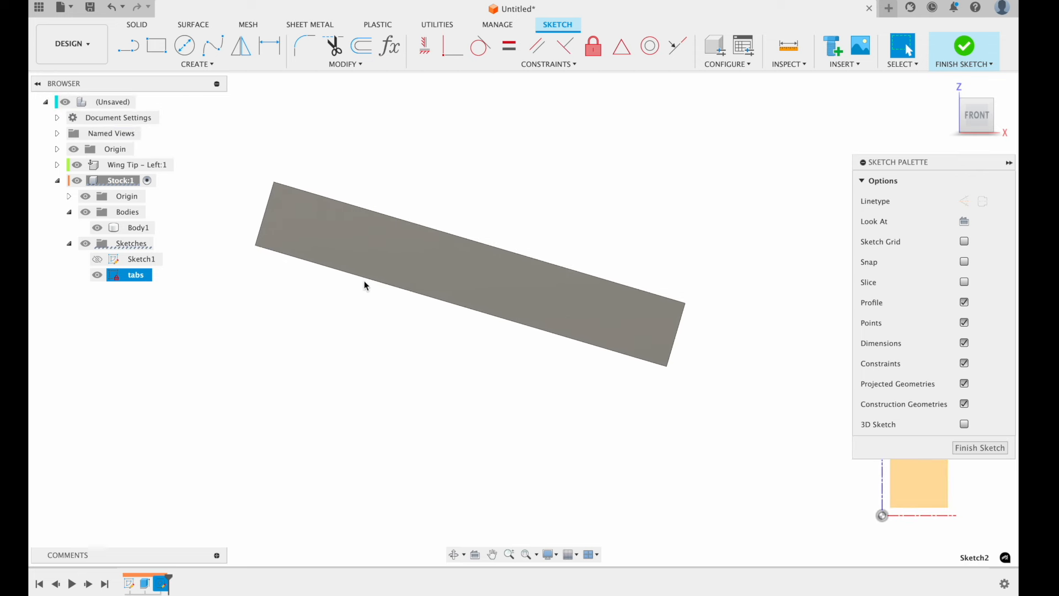
click(97, 228)
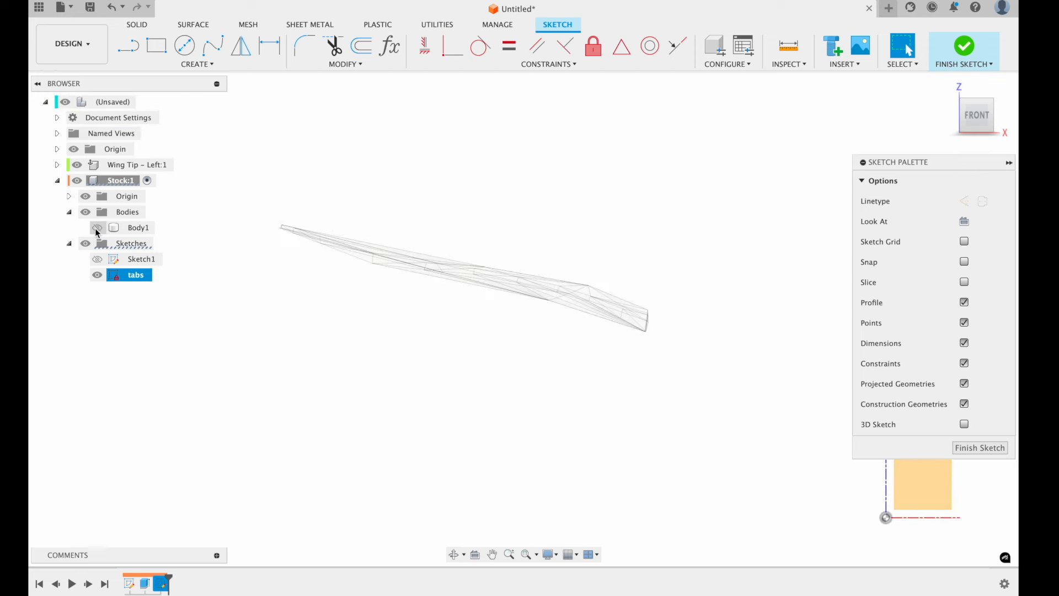
click(97, 228)
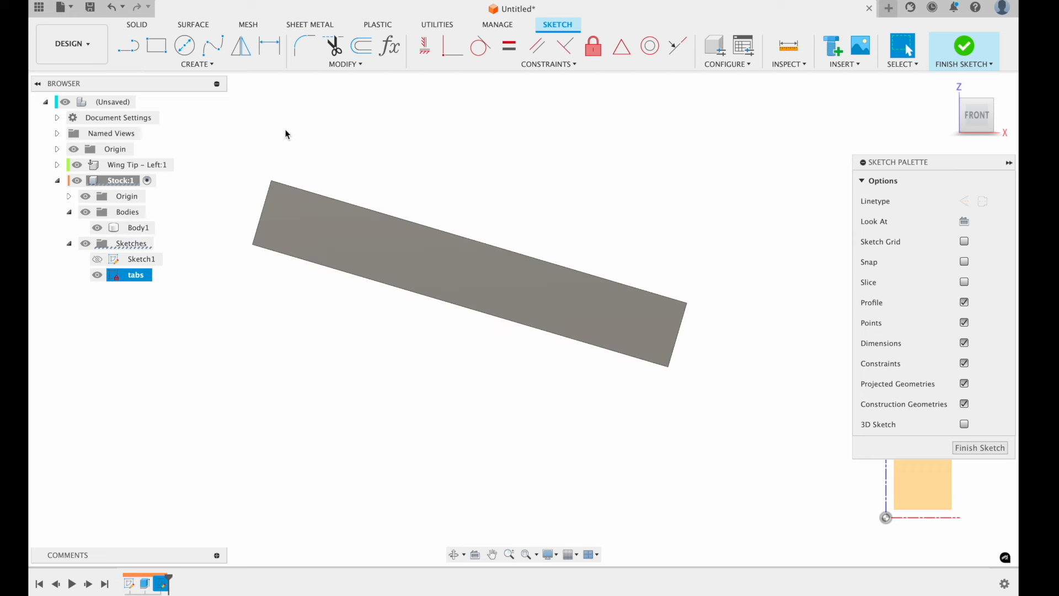
key(p)
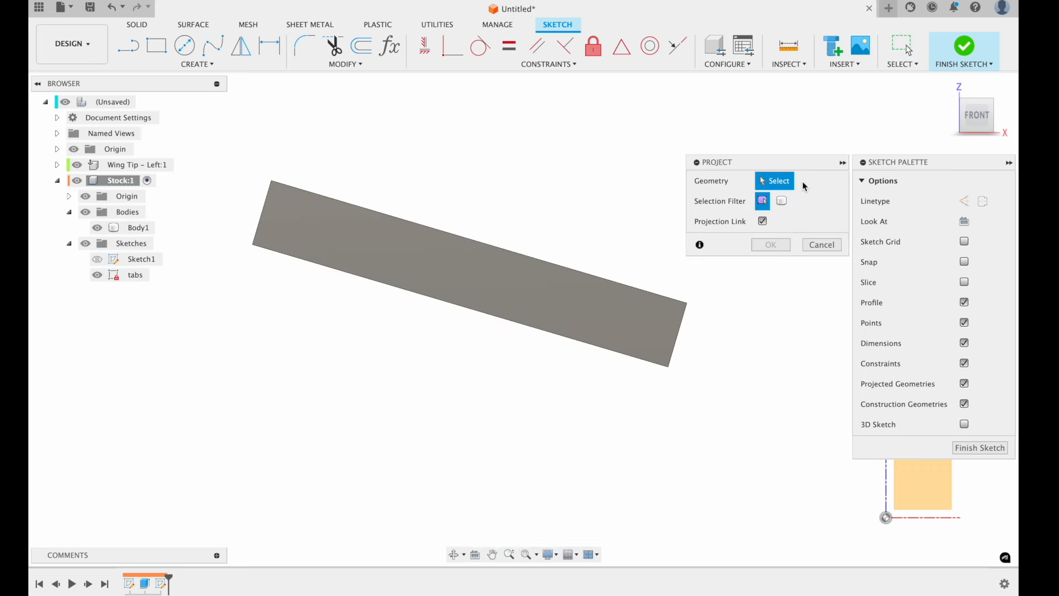
click(782, 202)
click(650, 303)
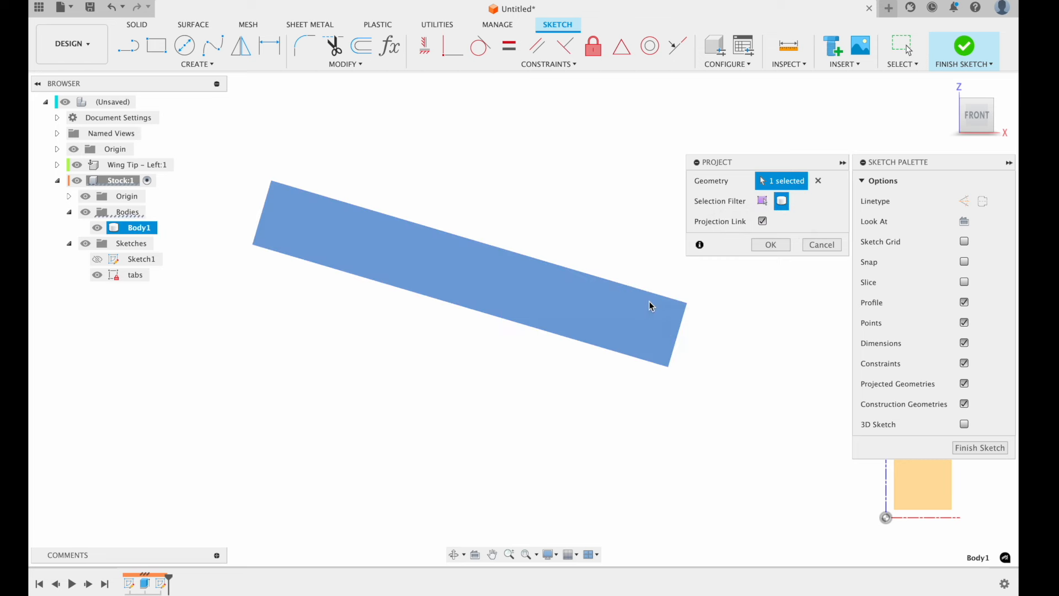
click(770, 245)
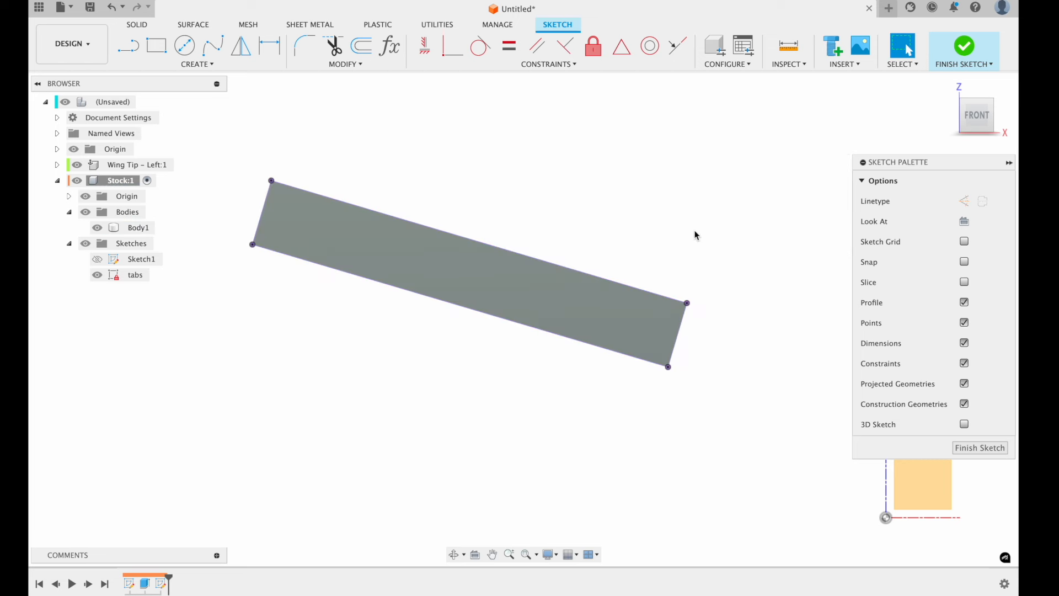
click(97, 227)
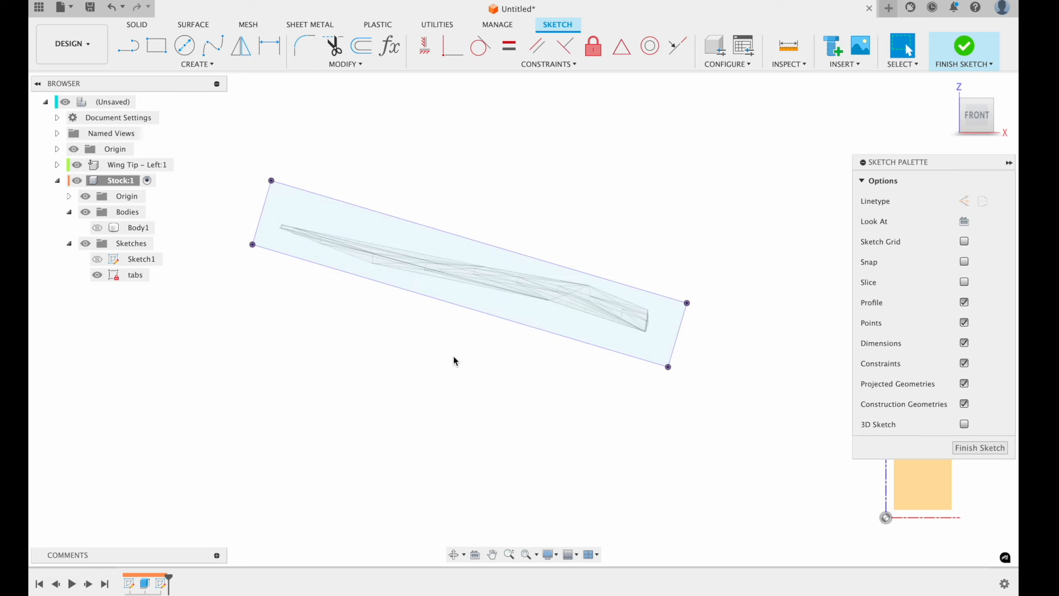
- Sketch a 0.3 in diameter circle over the narrow end of the wing tip mesh, inside the projected stock outline
scroll(545, 295, up, 2)
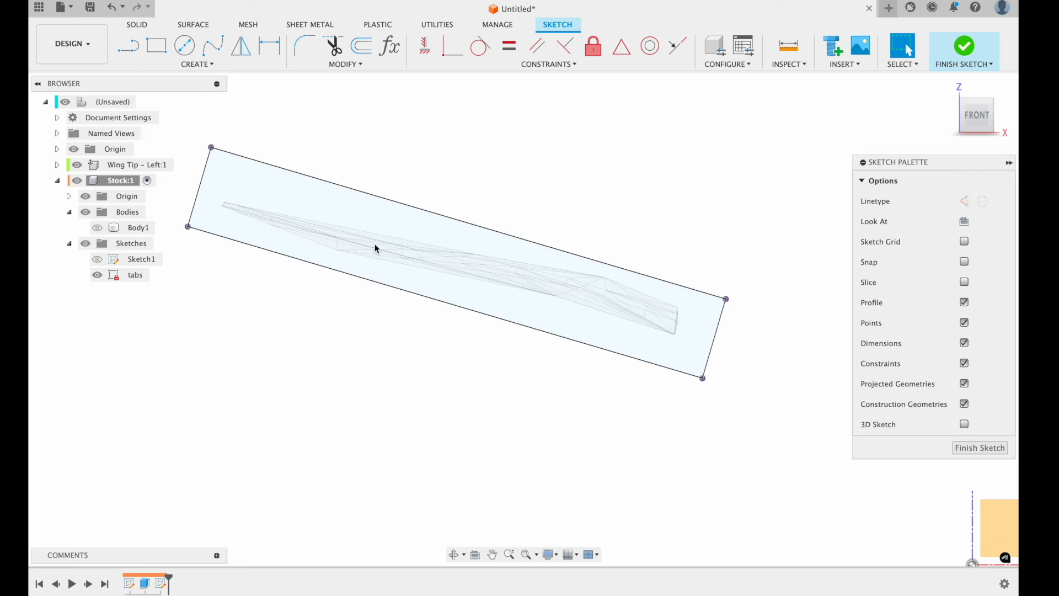
key(c)
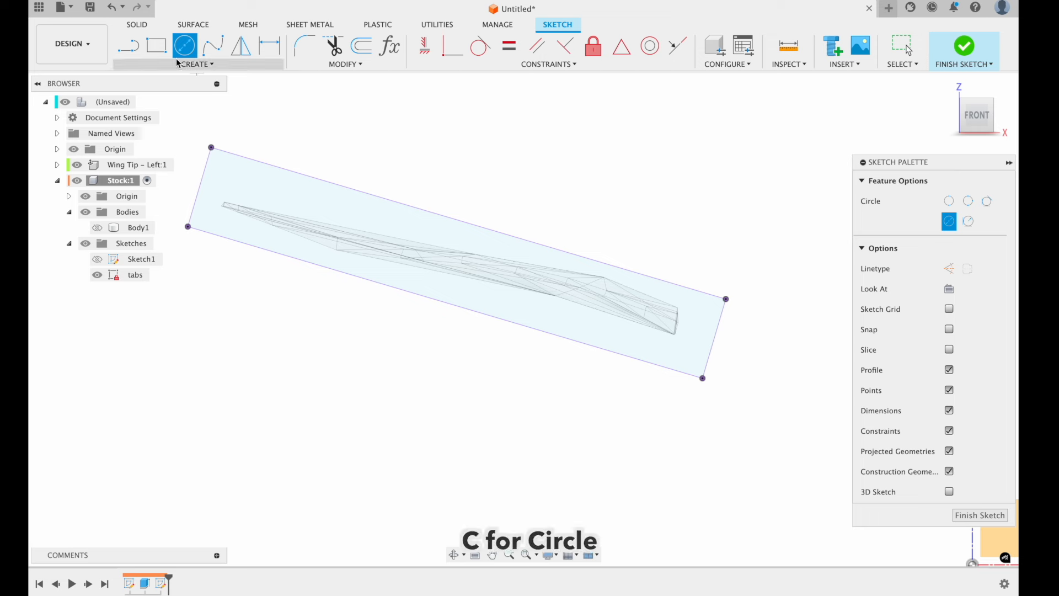
click(351, 230)
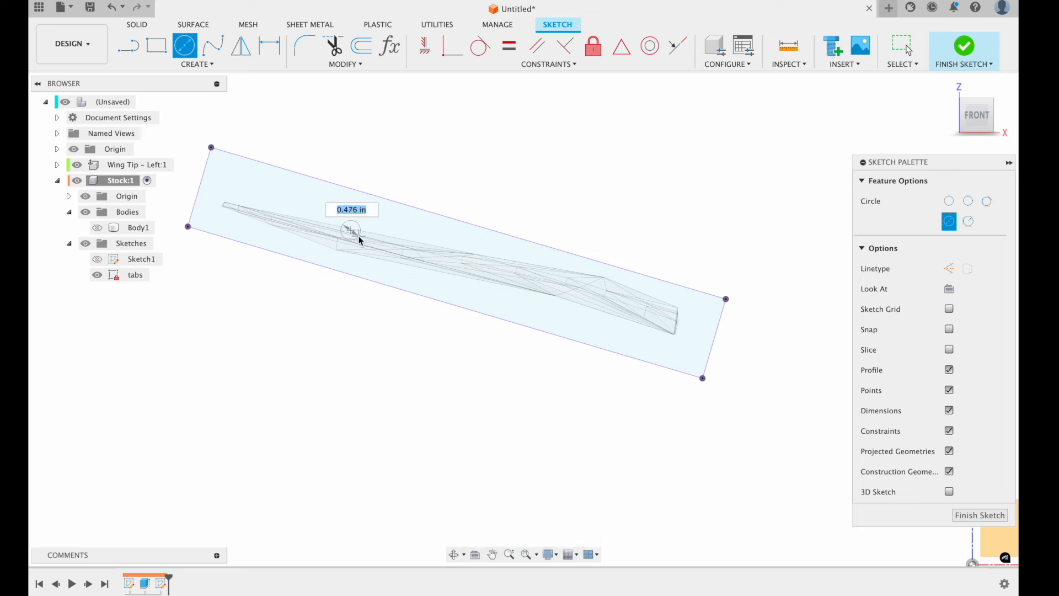
key(Tab)
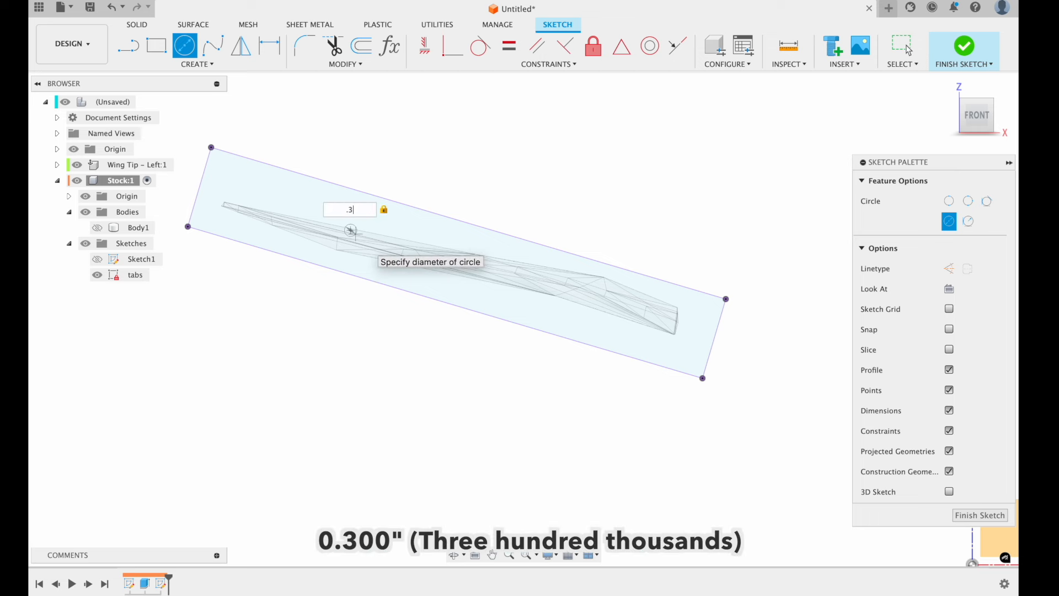
key(Return)
key(Escape)
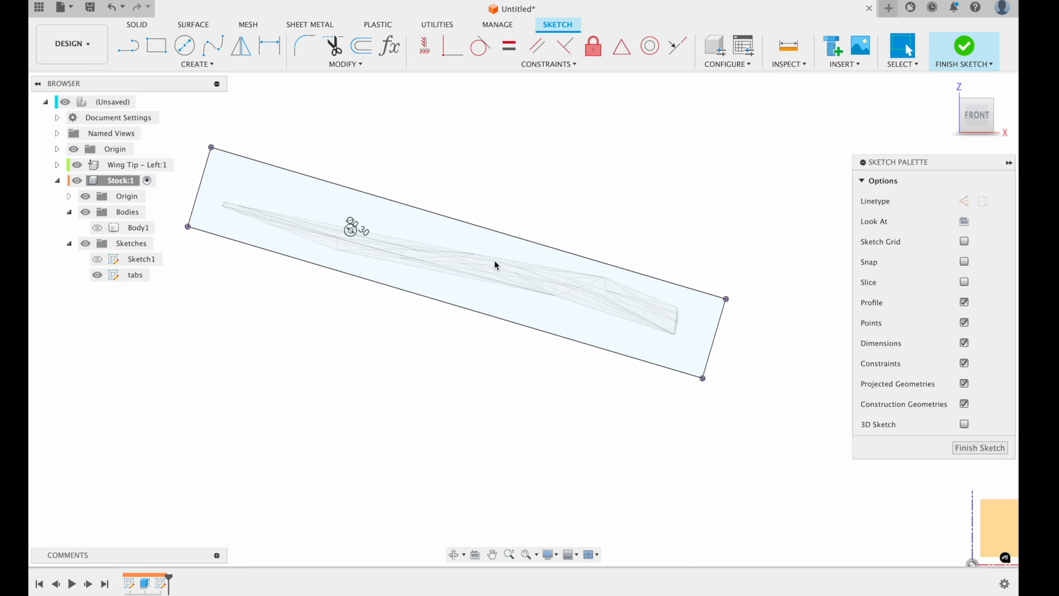
- Sketch a second 0.3 in diameter circle over the wide end of the wing tip mesh and finish the tabs sketch
key(c)
click(611, 306)
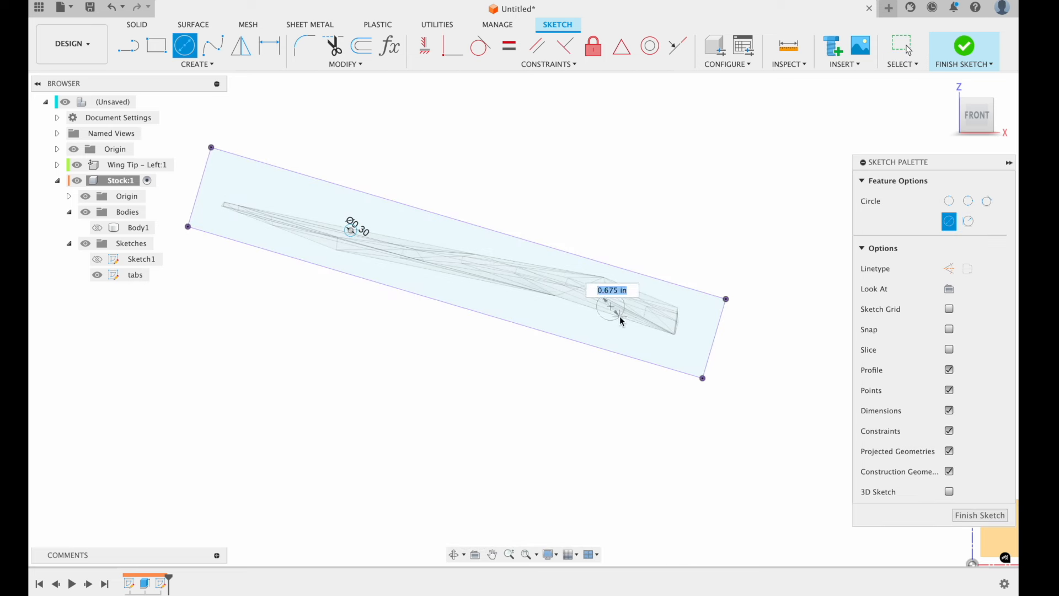
text(.3)
key(Return)
key(Escape)
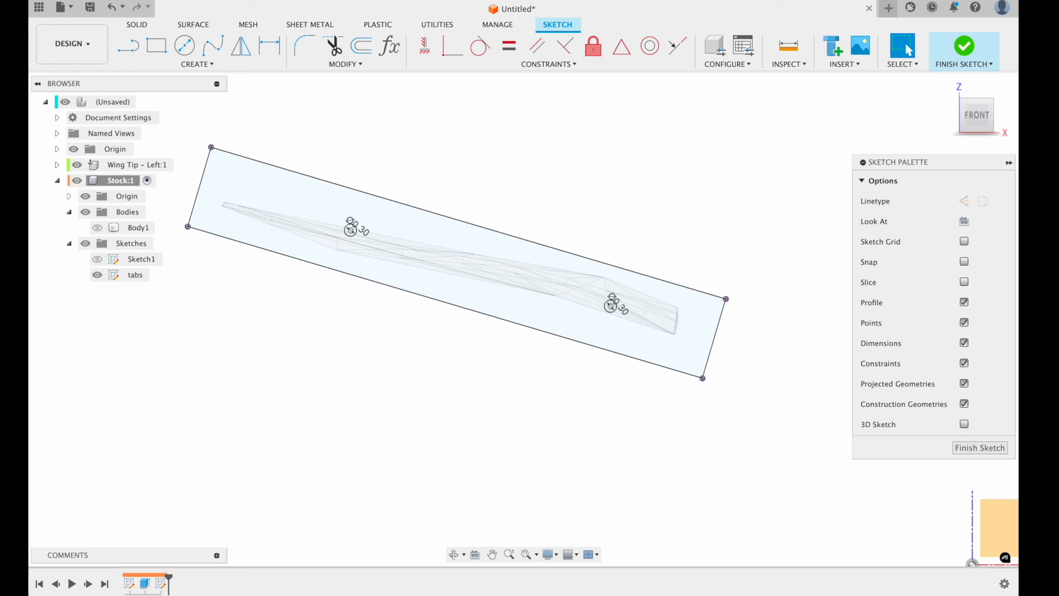
shift+middle_drag(610, 306, 556, 400)
mouse_move(619, 315)
shift+middle_down()
mouse_move(648, 226)
mouse_move(610, 227)
mouse_move(612, 260)
shift+middle_up()
middle_drag(681, 381, 724, 347)
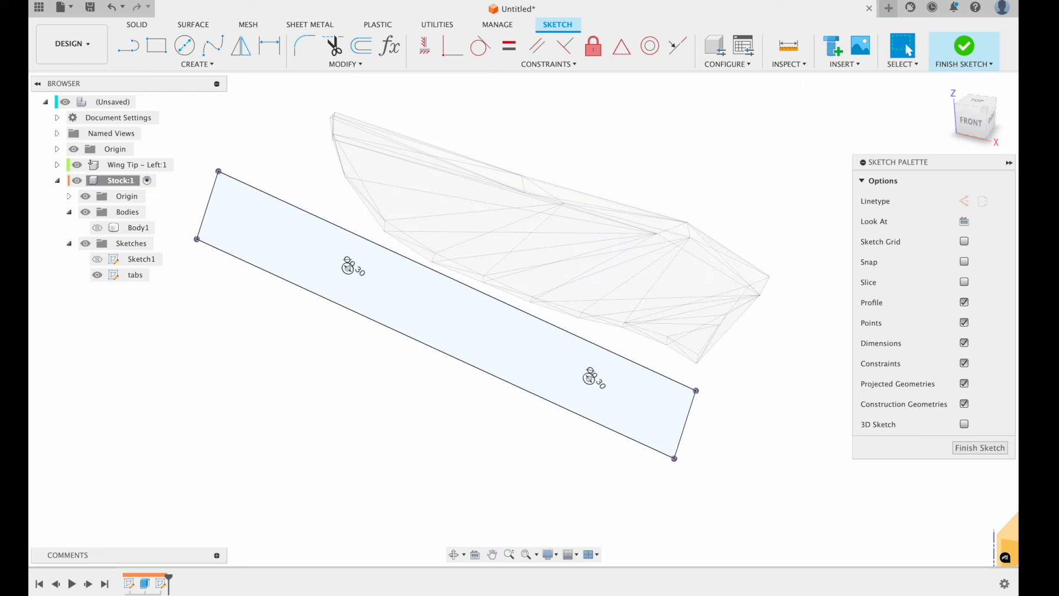
click(981, 447)
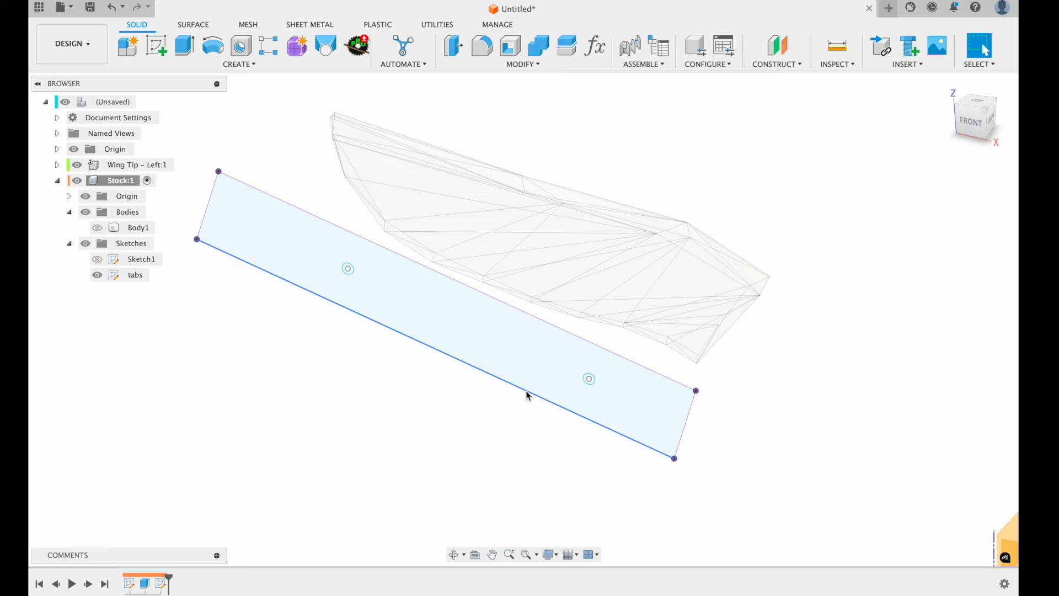
- Extrude both circles together by about -4.293 in as new bodies so that they reach into the wing tip mesh
key(e)
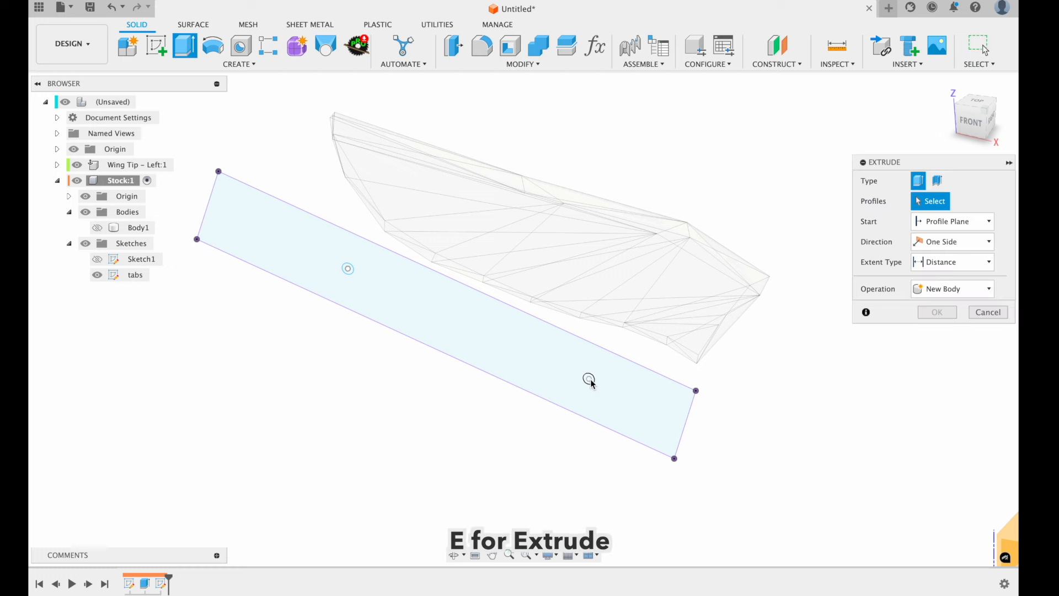
click(589, 379)
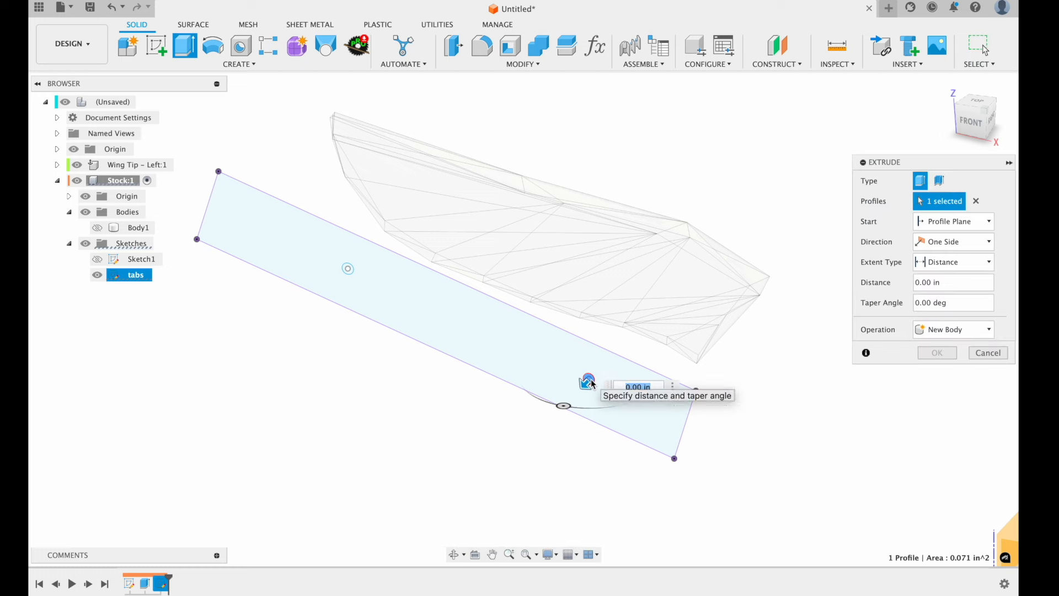
click(349, 269)
drag(344, 273, 406, 226)
shift+middle_drag(406, 226, 406, 227)
shift+scroll(406, 227, right, 8)
scroll(406, 226, right, 4)
drag(551, 135, 580, 145)
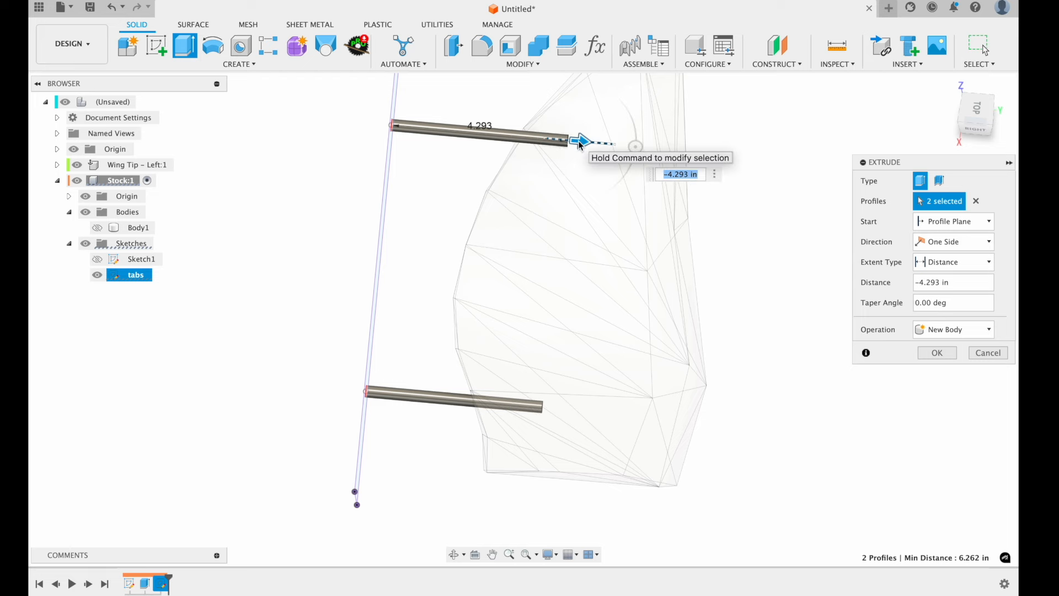
shift+scroll(580, 144, up, 10)
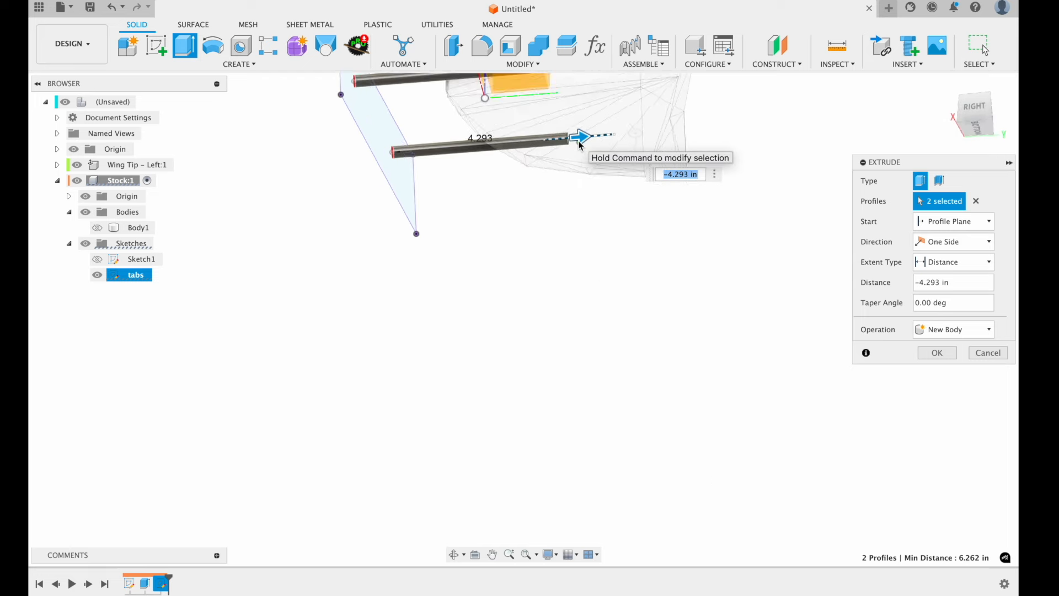
shift+scroll(580, 145, down, 10)
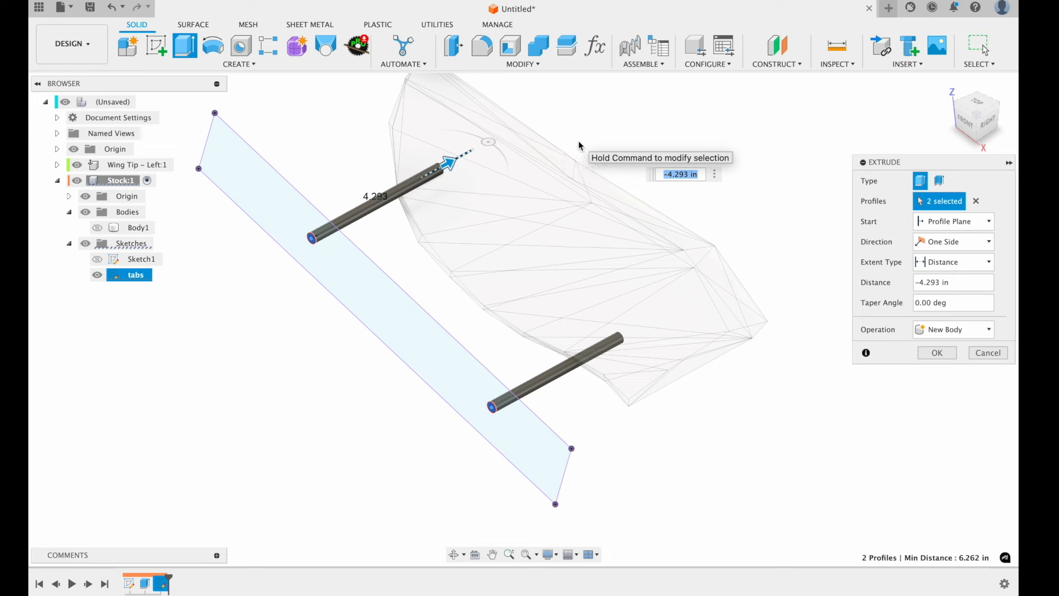
click(936, 353)
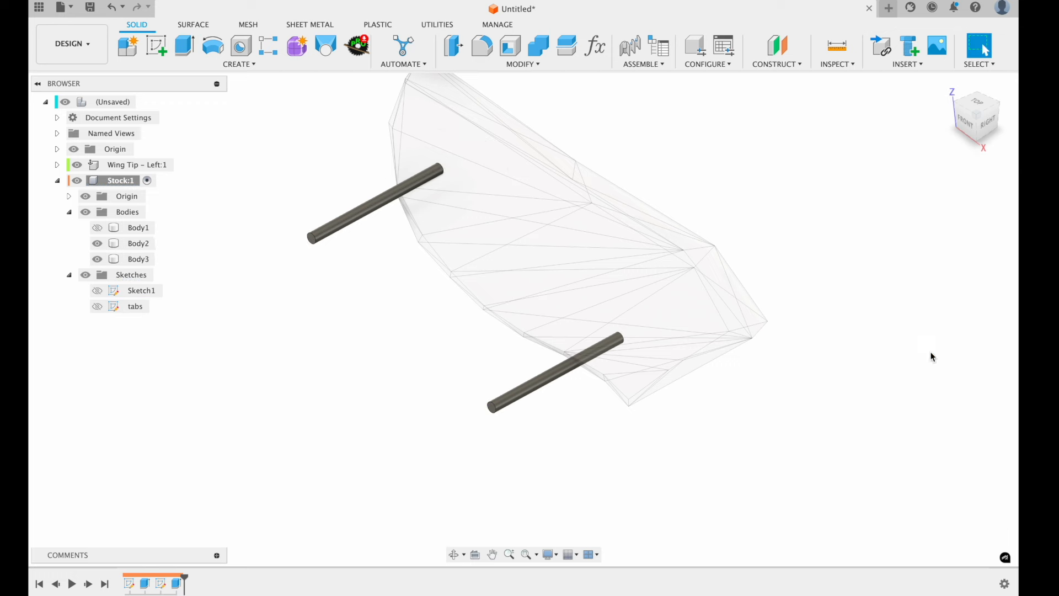
- Rename the stock component's three bodies as Stock, Tab and Tab2
click(144, 228)
text(Stock)
key(Return)
double_click(138, 243)
text(Tab)
double_click(138, 259)
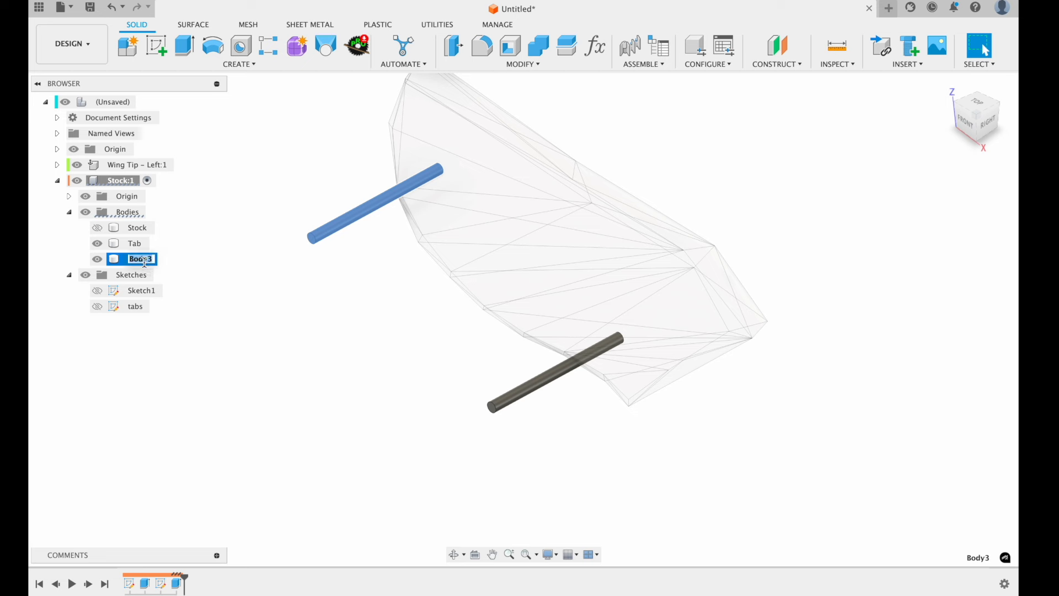
text(Tab2)
click(347, 346)
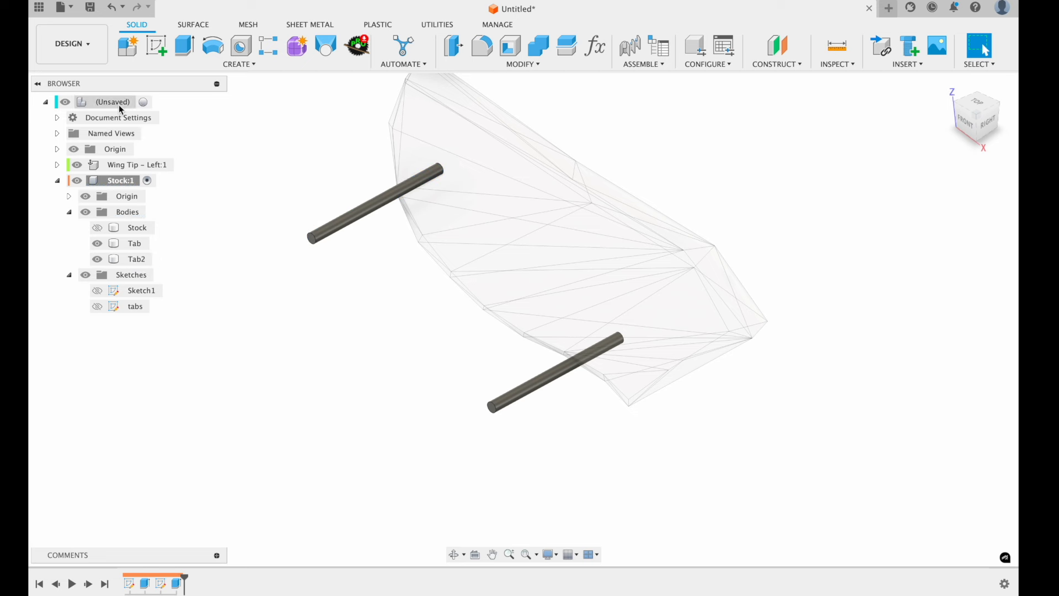
- Activate the top-level component of the design and show the Stock body again
click(145, 102)
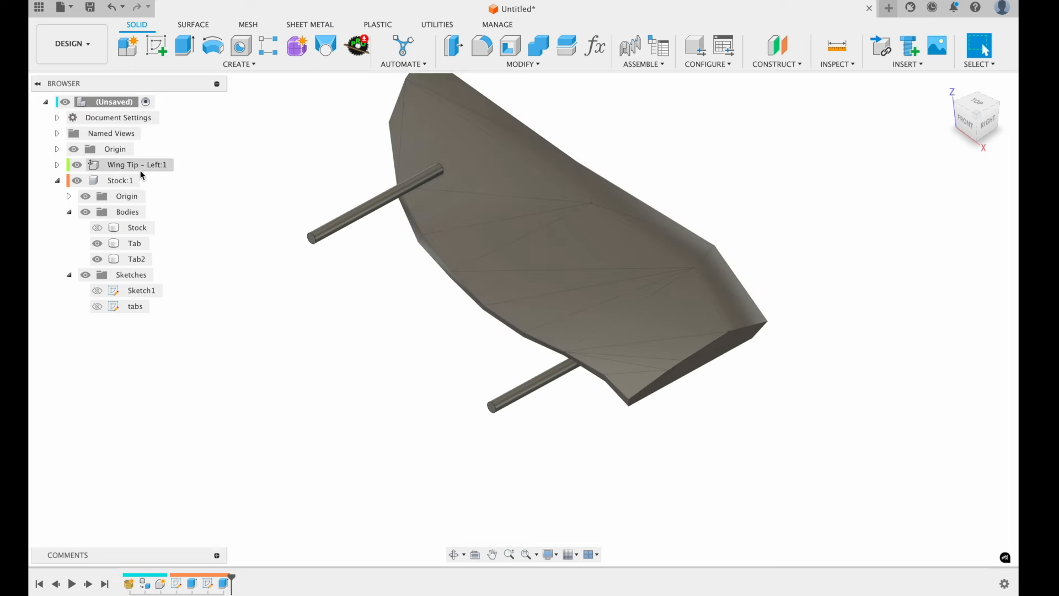
click(133, 244)
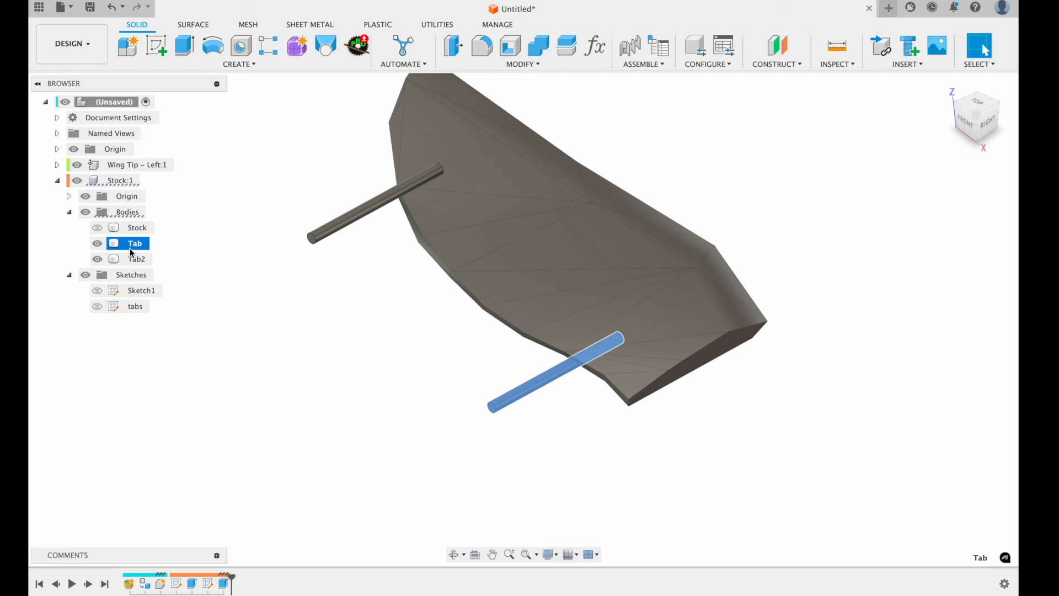
click(97, 228)
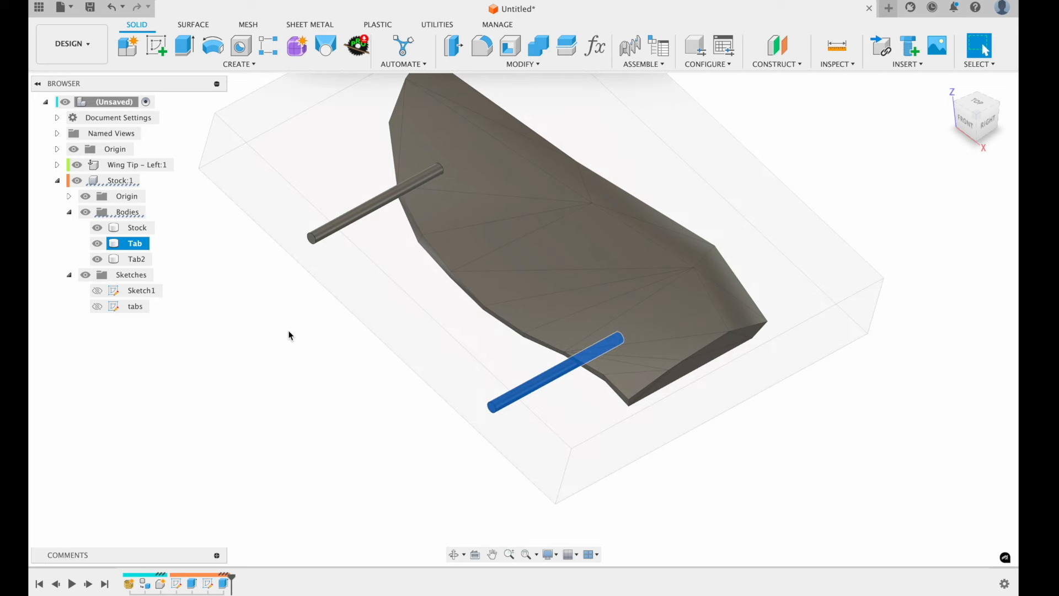
- Examine from several angles how the two tabs run through the stock and meet the edge of the wing tip mesh
scroll(289, 331, down, 1)
scroll(288, 331, up, 3)
shift+scroll(289, 331, down, 8)
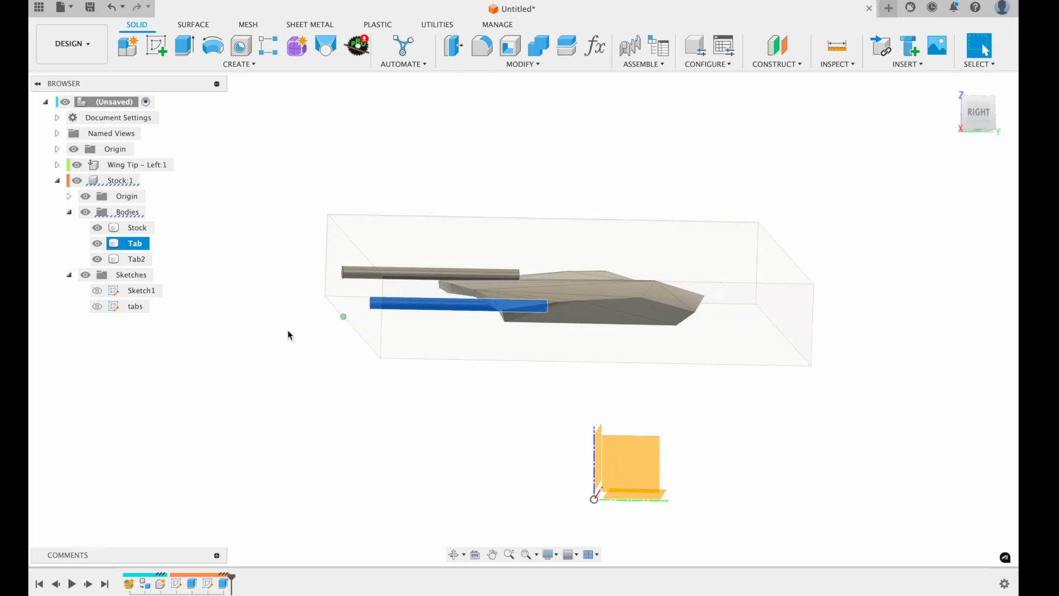
click(508, 353)
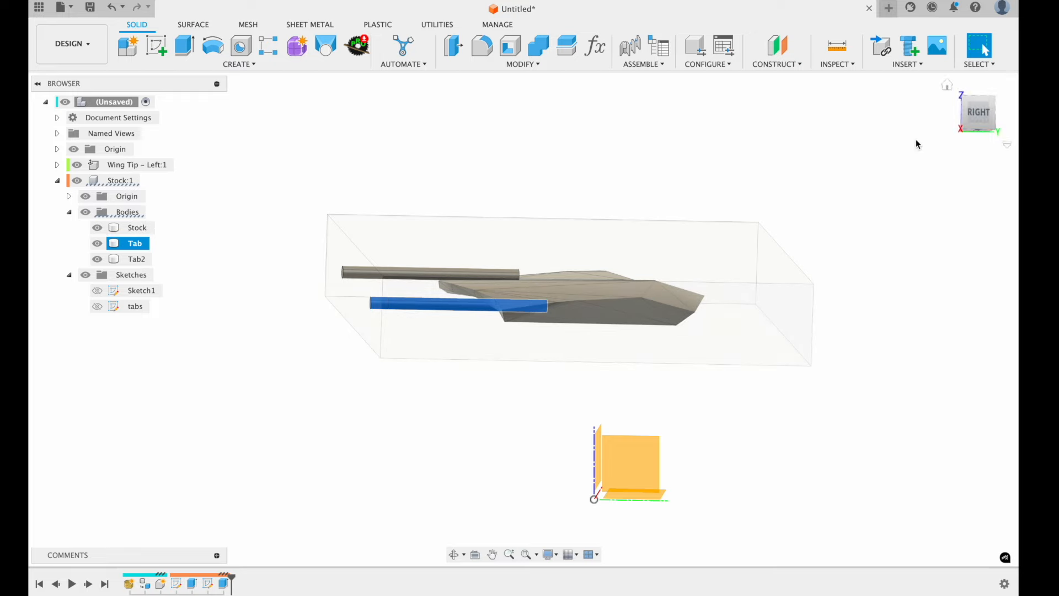
shift+scroll(498, 381, up, 8)
shift+scroll(497, 380, down, 10)
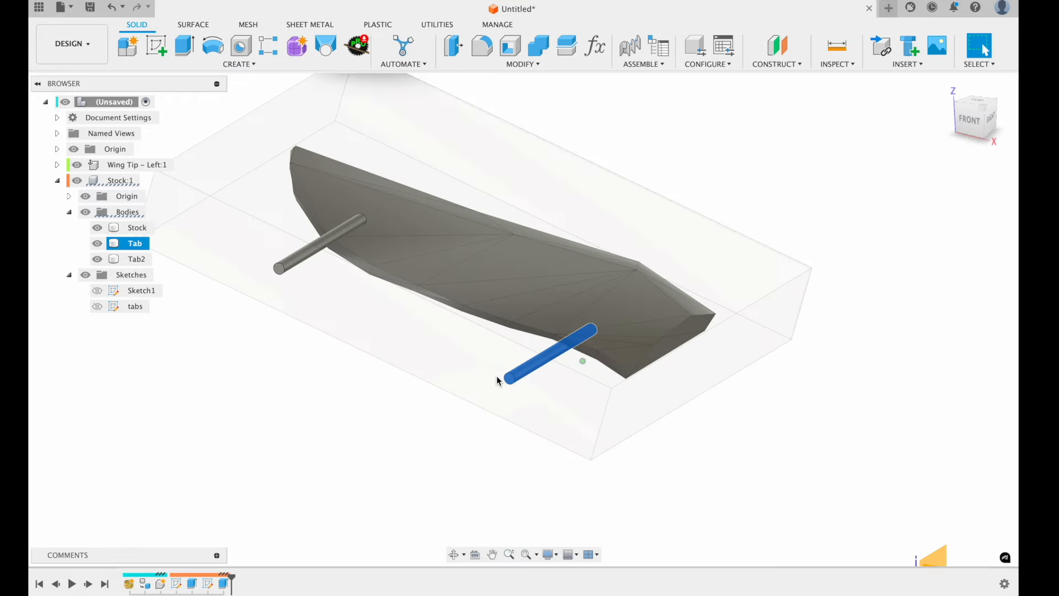
shift+scroll(498, 380, right, 10)
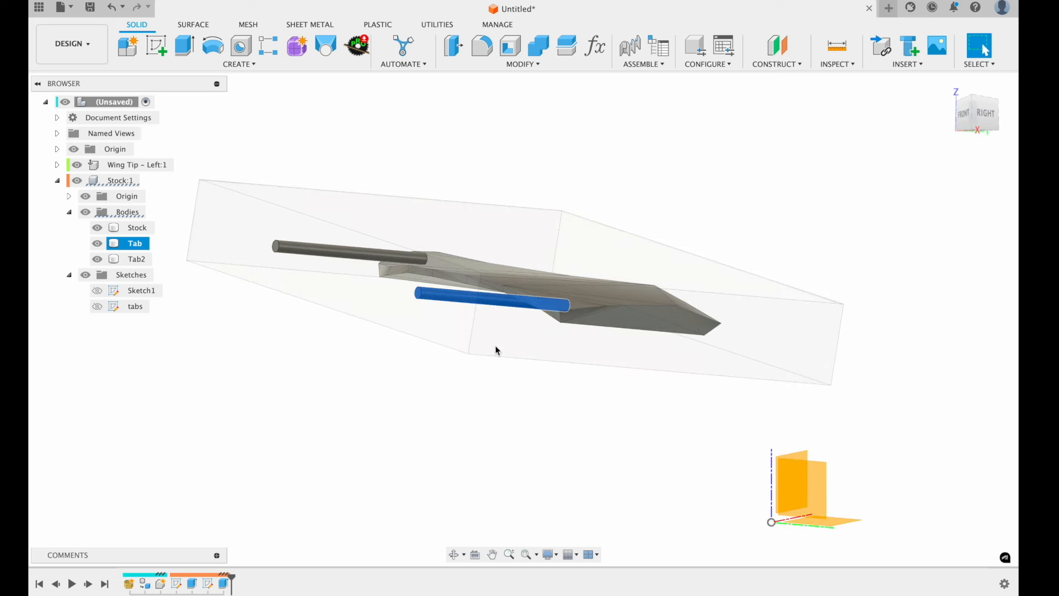
right_click(496, 376)
click(490, 312)
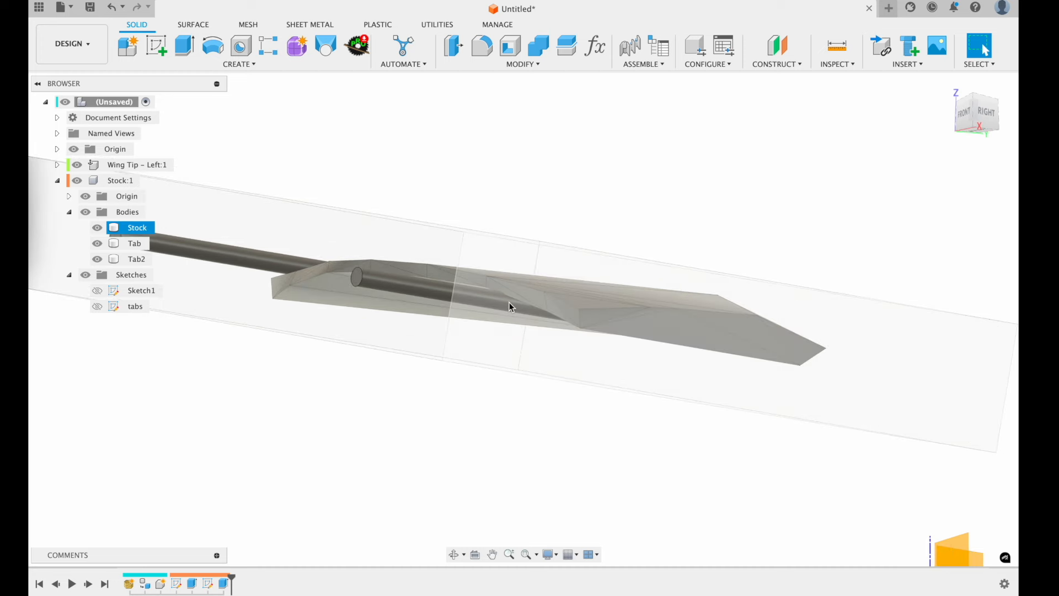
scroll(509, 302, up, 2)
scroll(538, 356, up, 3)
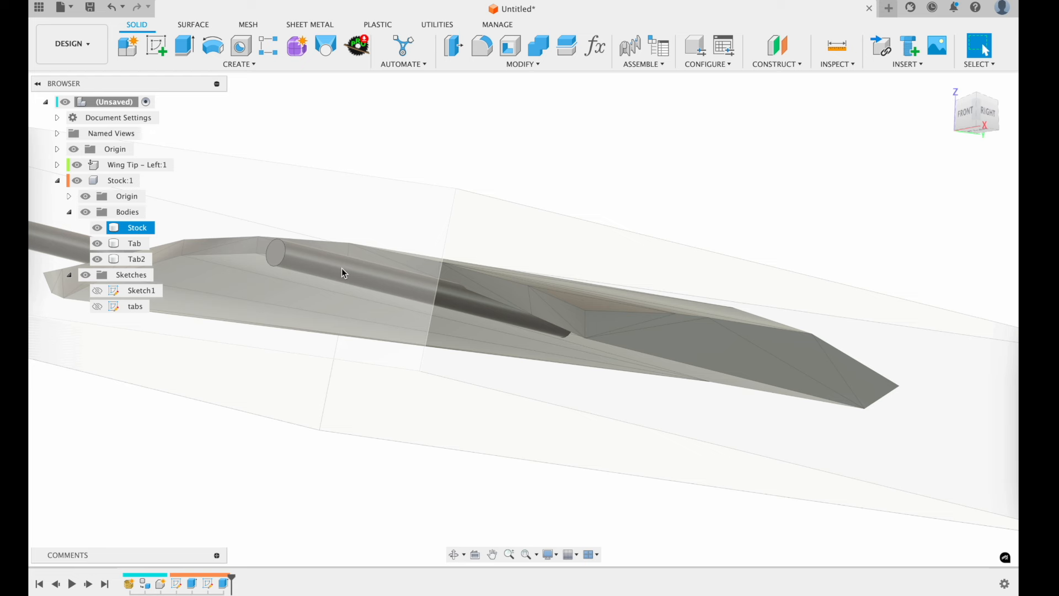
- Hide the Stock body and move the Tab body upward by about 0.174 in in Y distance
click(97, 227)
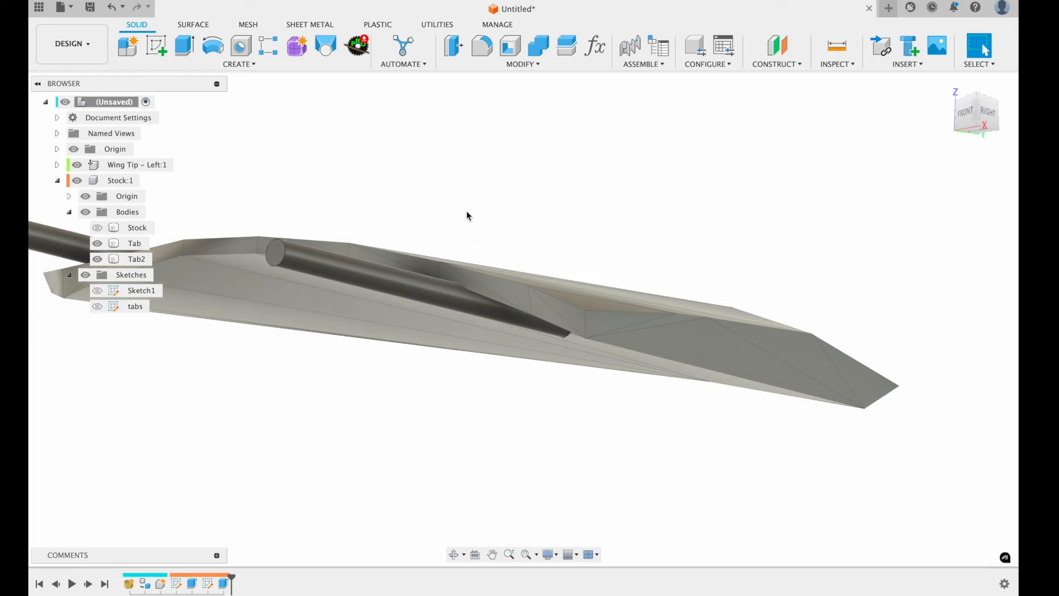
key(m)
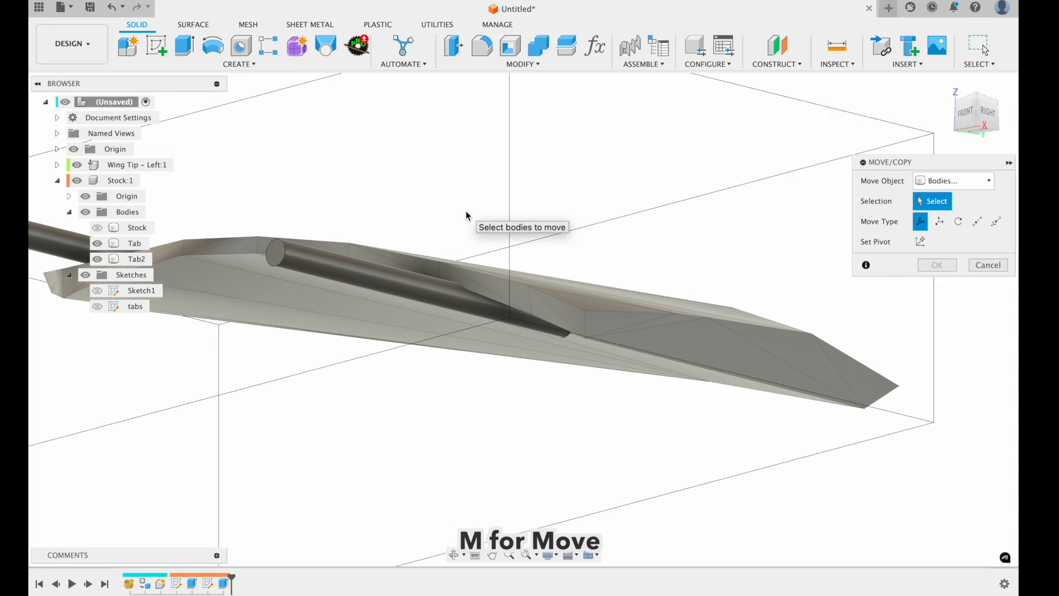
click(329, 282)
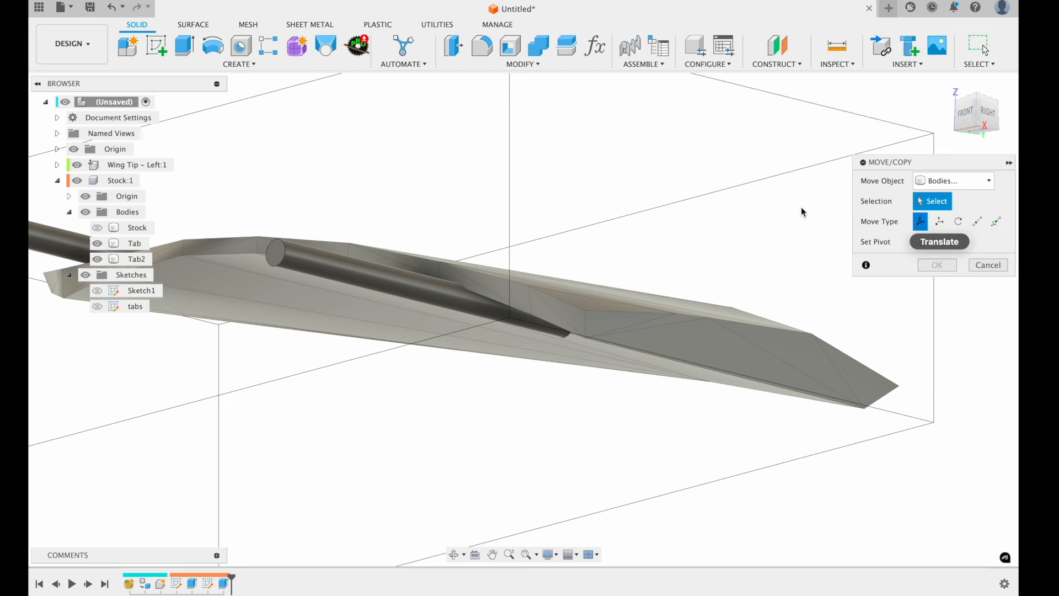
click(275, 255)
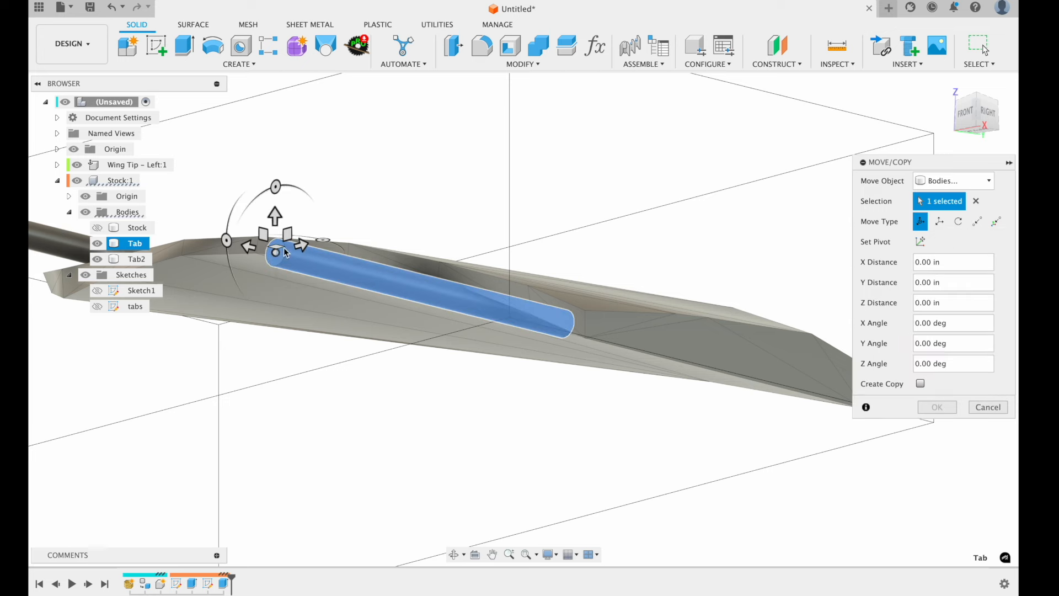
drag(278, 216, 280, 203)
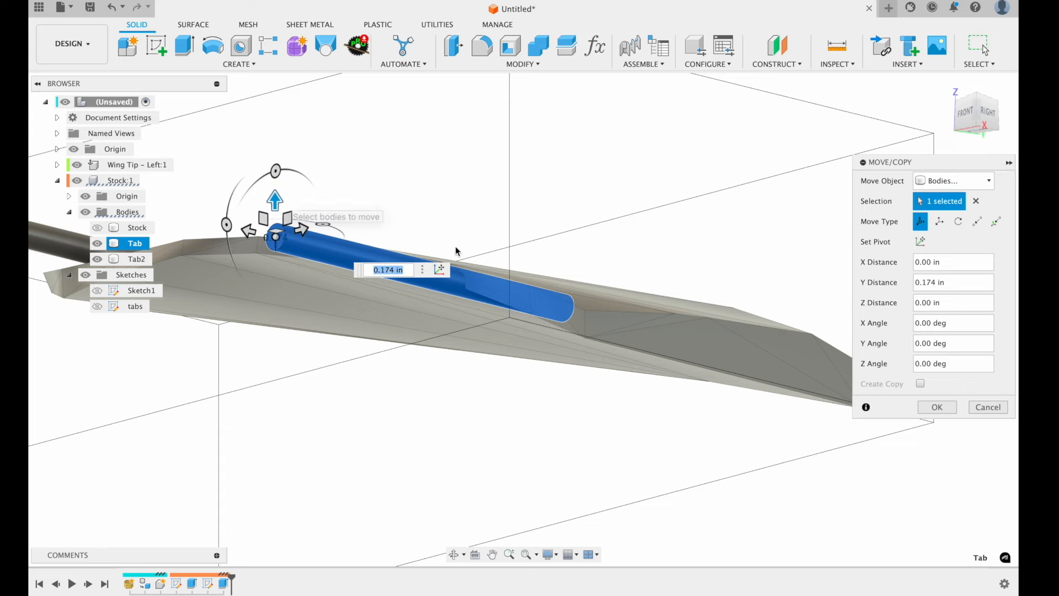
shift+middle_drag(496, 292, 439, 461)
shift+scroll(489, 411, up, 10)
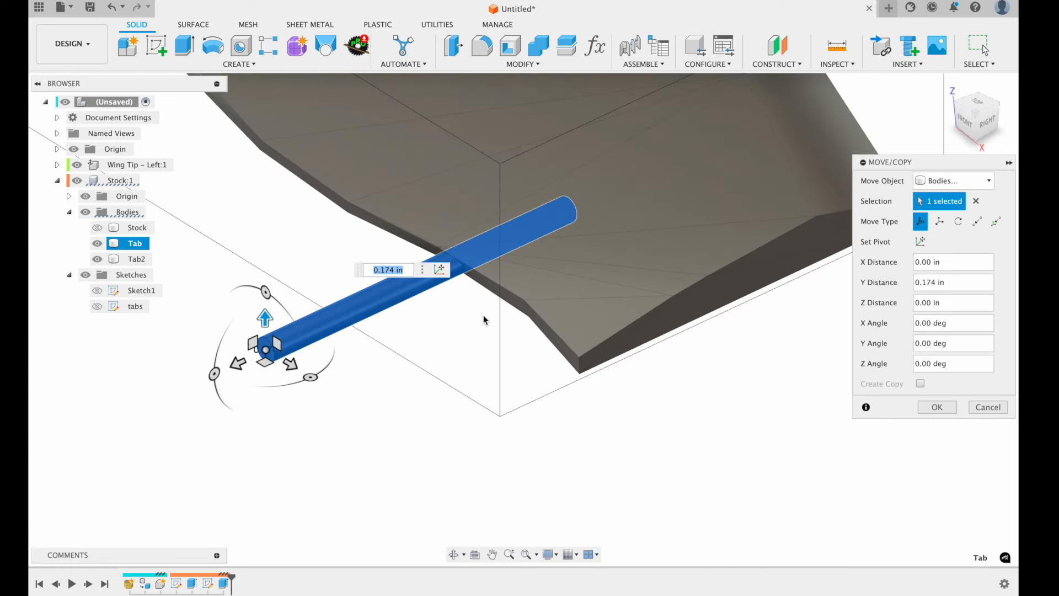
scroll(483, 318, left, 3)
scroll(484, 319, up, 3)
scroll(484, 319, left, 3)
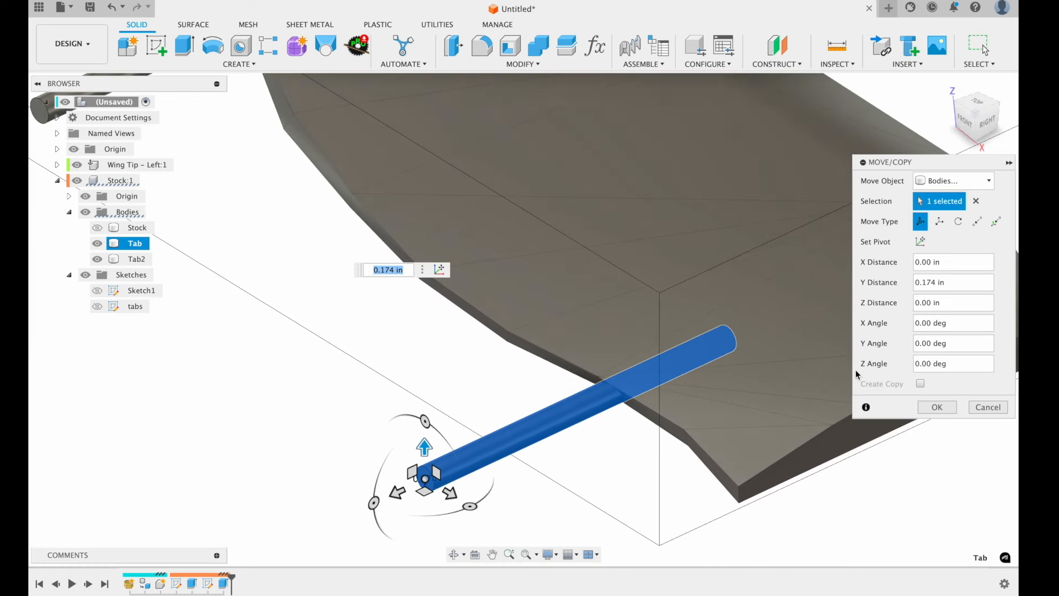
click(919, 404)
- Examine from below and from the left side how the Tab2 and Tab bodies intersect the wing tip mesh
scroll(718, 340, left, 4)
scroll(718, 340, up, 4)
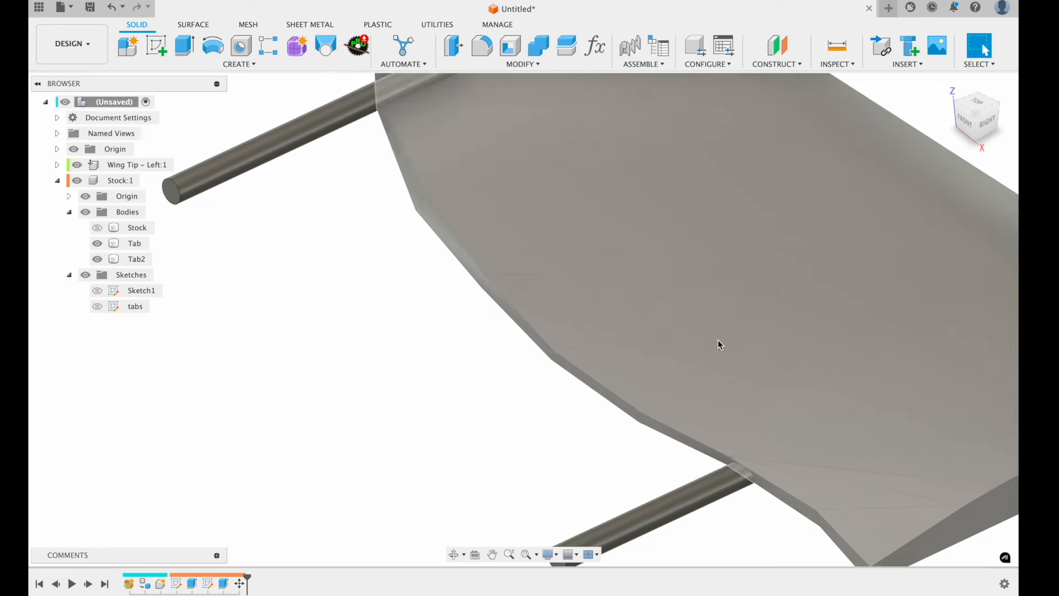
shift+scroll(537, 214, down, 6)
shift+scroll(536, 214, left, 5)
shift+scroll(512, 356, down, 6)
shift+scroll(511, 357, up, 5)
shift+scroll(511, 356, left, 6)
shift+scroll(511, 357, down, 4)
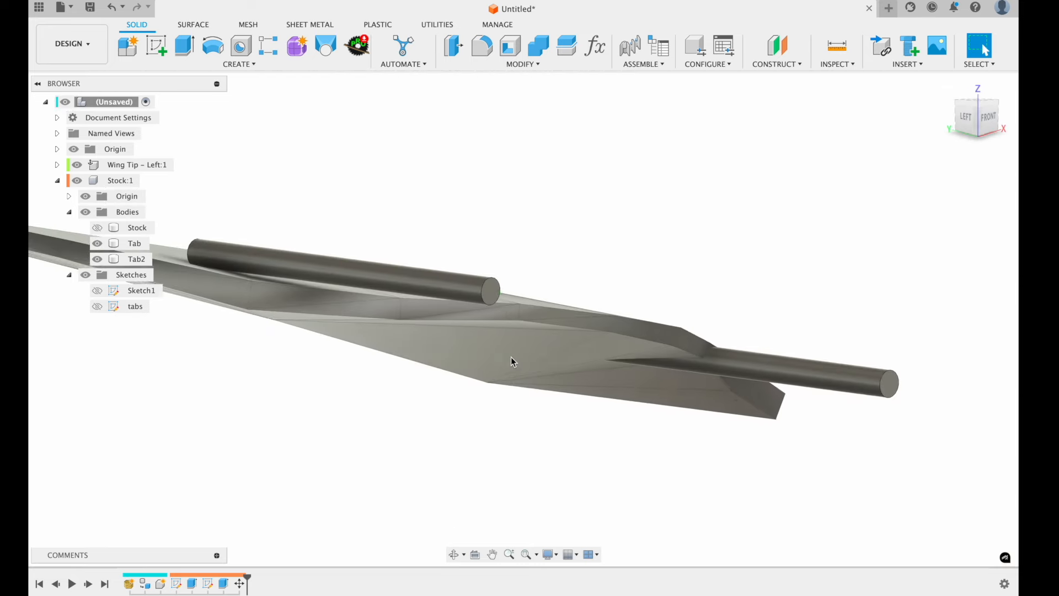
- Move the Tab2 body downward by about 0.376 in, using a Y distance of about -0.376 in
scroll(511, 356, left, 3)
scroll(511, 356, up, 1)
scroll(511, 356, left, 3)
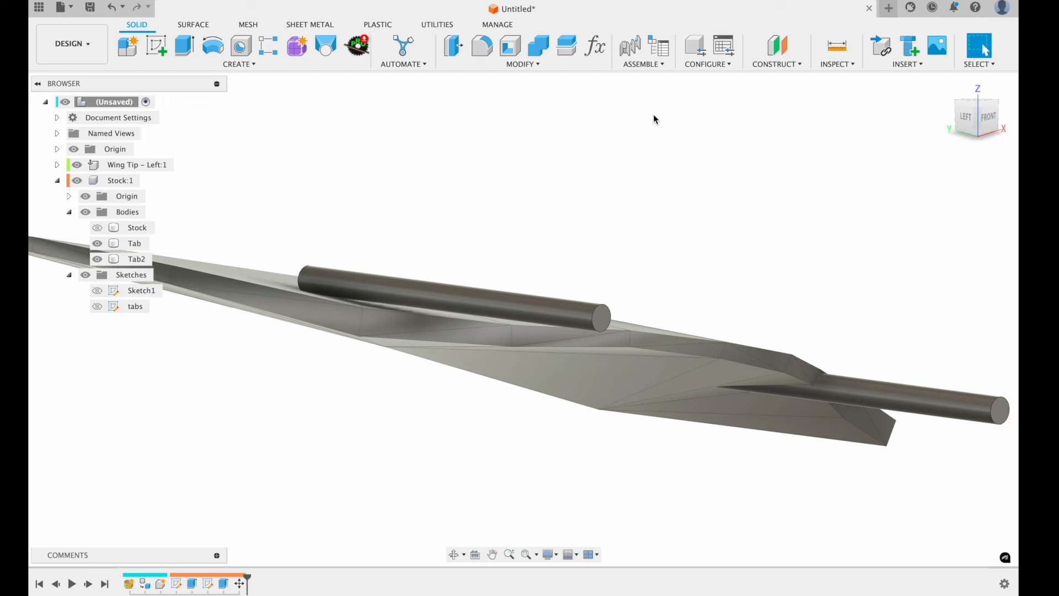
key(m)
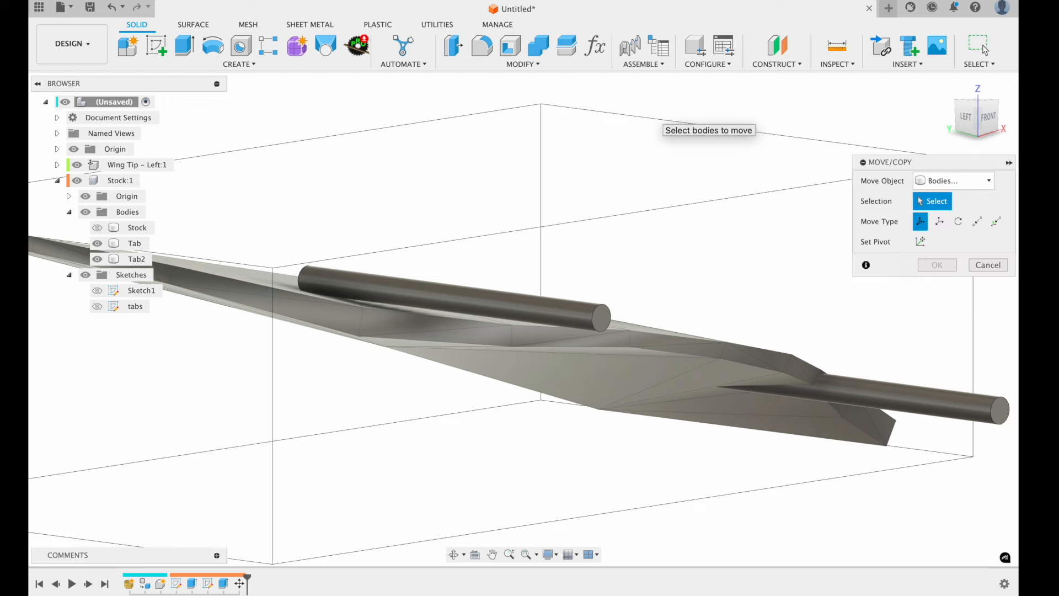
click(605, 321)
drag(601, 282, 614, 325)
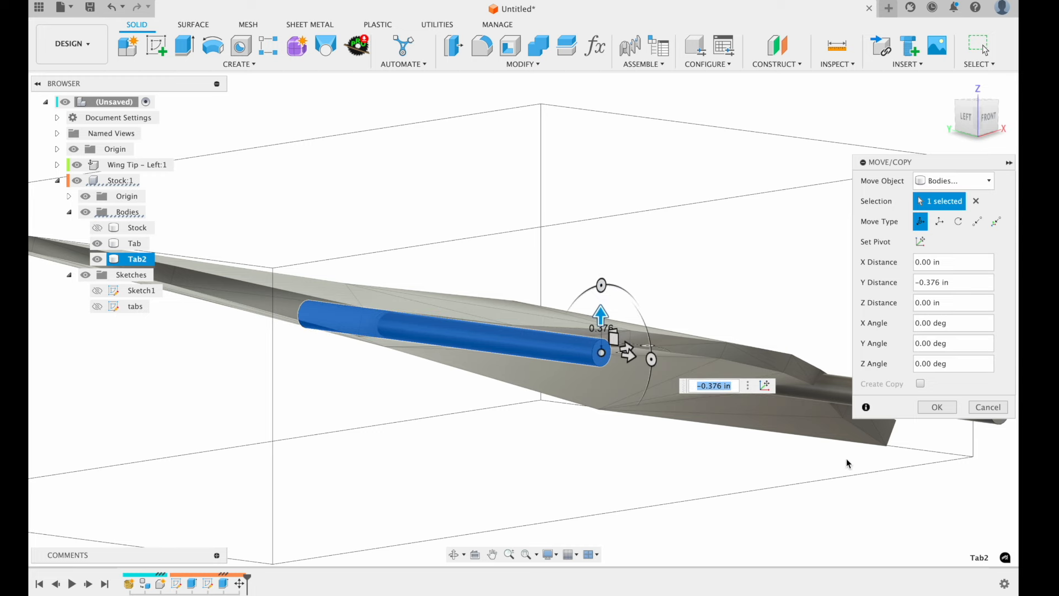
- Tilt the Tab2 body by about 6.4 deg in X angle and lower it by about a further 0.369 in in Y distance
shift+scroll(654, 379, left, 5)
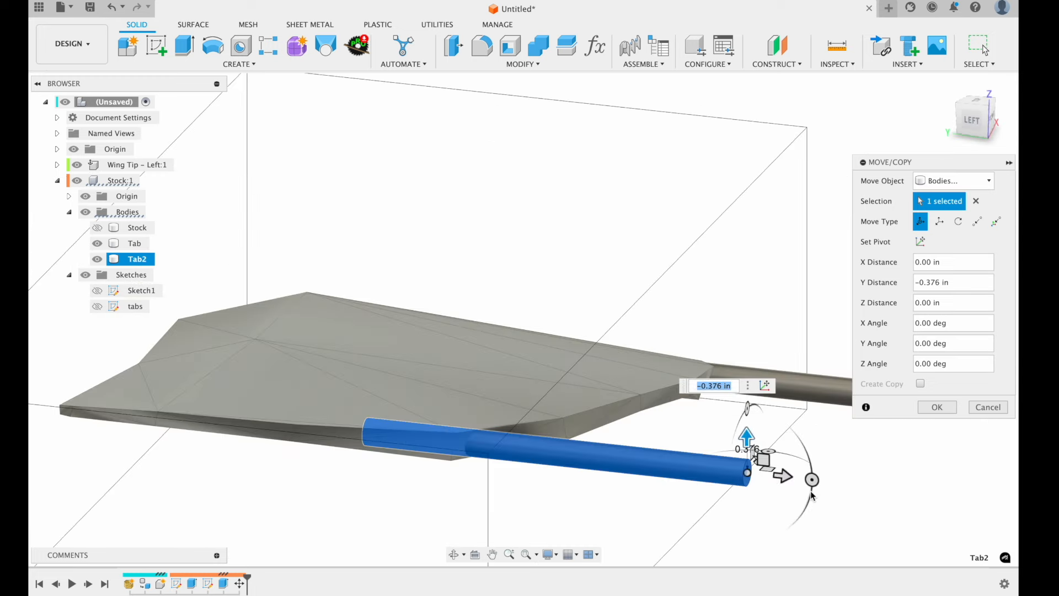
drag(811, 480, 812, 488)
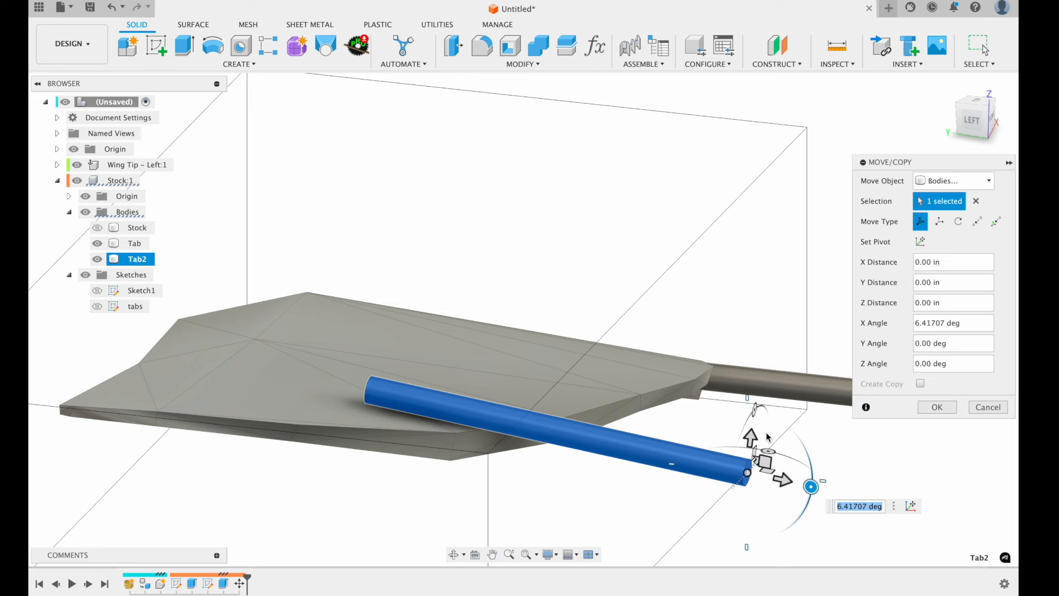
drag(752, 438, 748, 472)
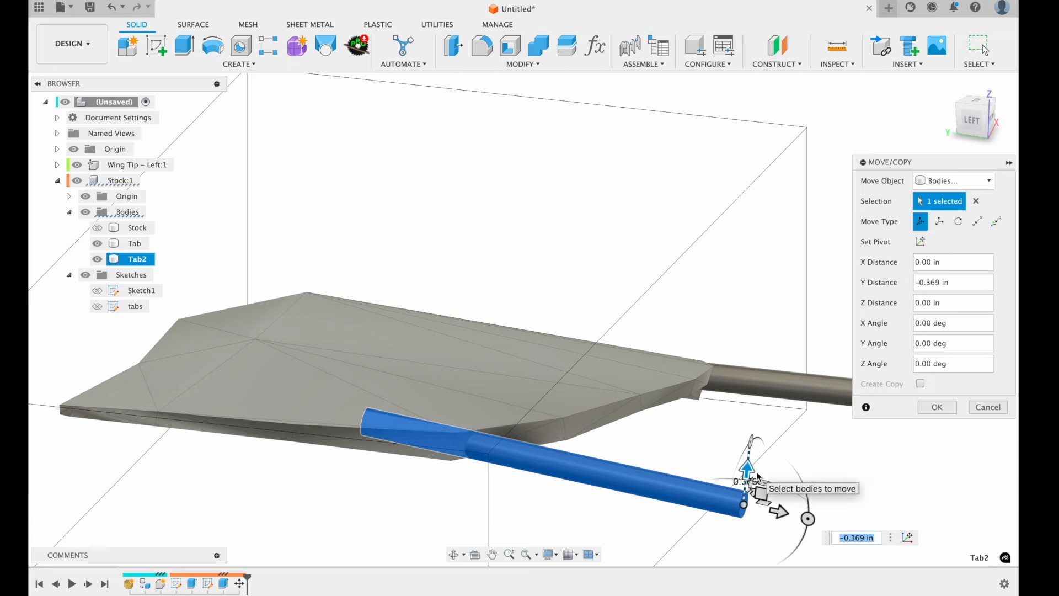
click(938, 408)
- Slide the Tab2 body outward from the wing tip mesh along its length, with a Z distance of about -0.95 in
shift+middle_drag(940, 414, 939, 414)
click(214, 334)
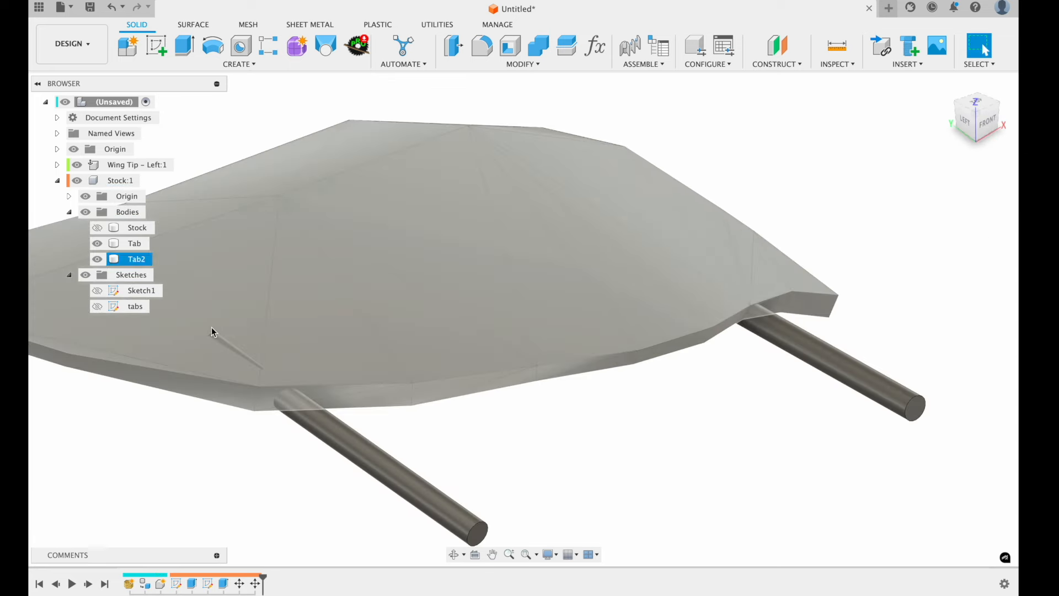
shift+middle_drag(369, 371, 369, 371)
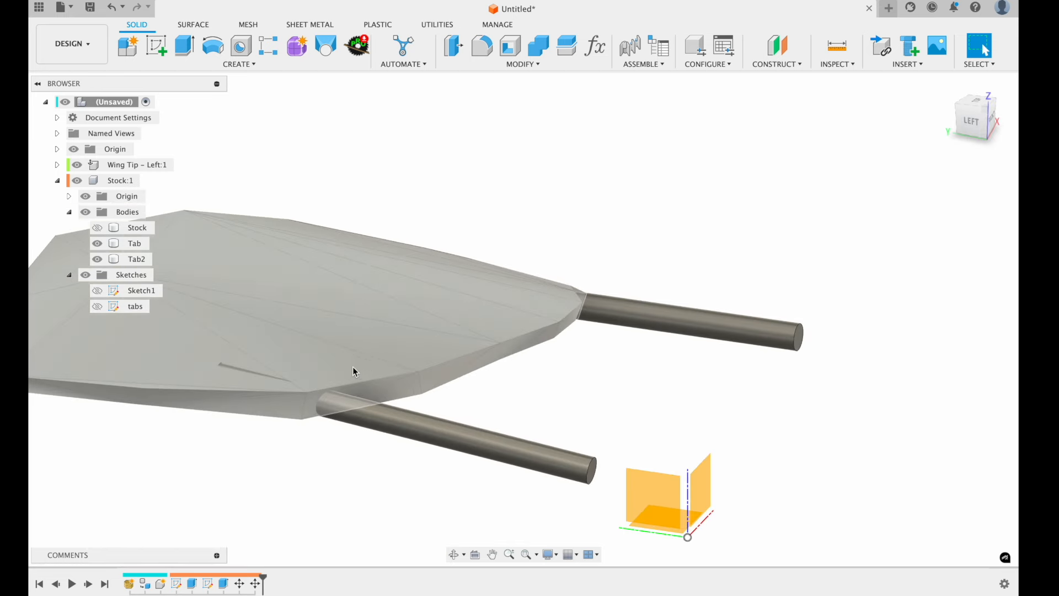
shift+middle_drag(489, 445, 490, 447)
key(m)
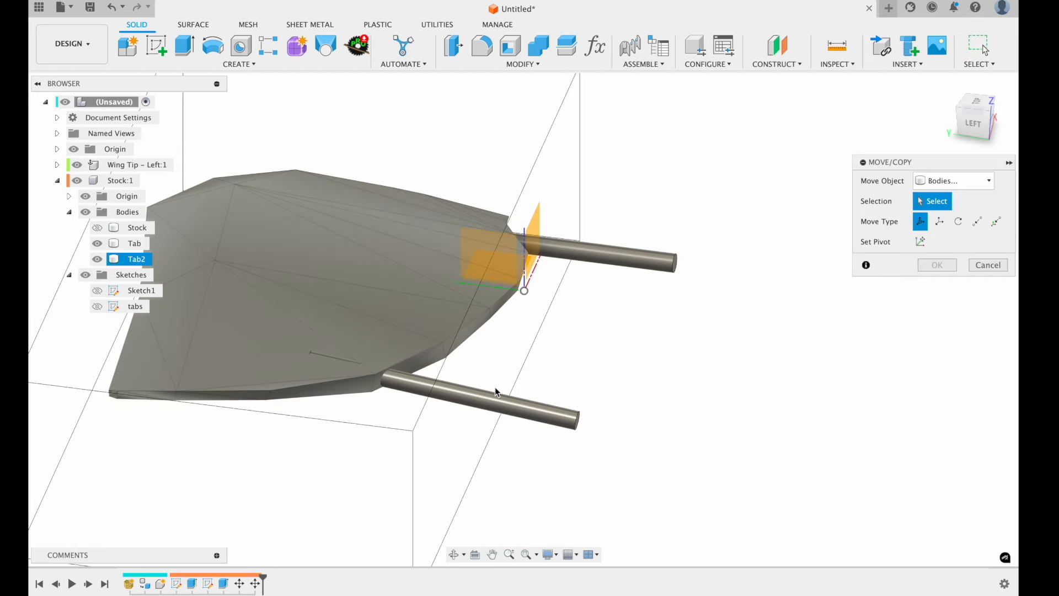
click(573, 420)
drag(543, 416, 603, 425)
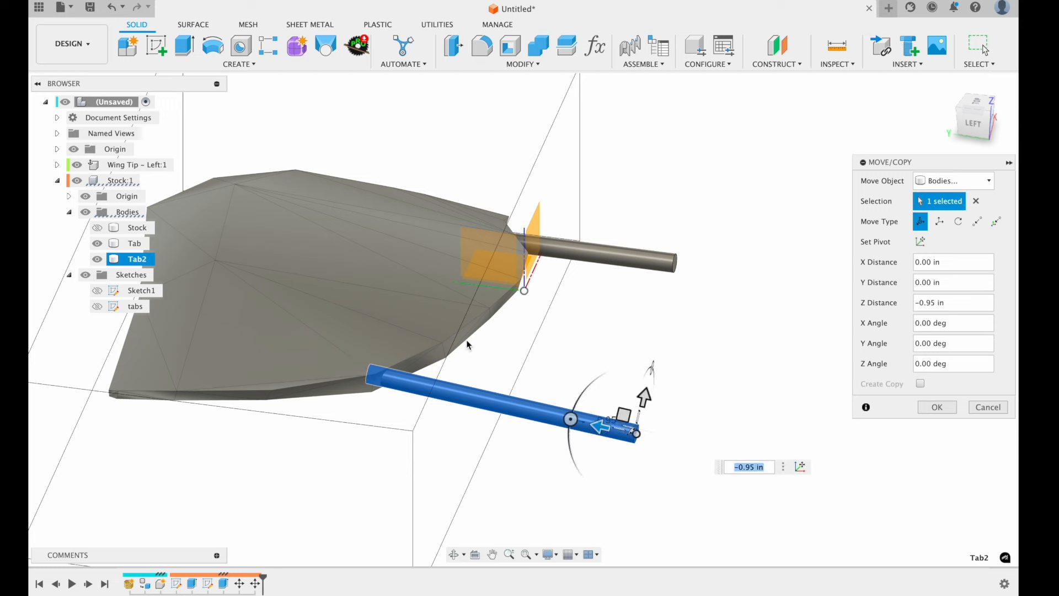
click(937, 407)
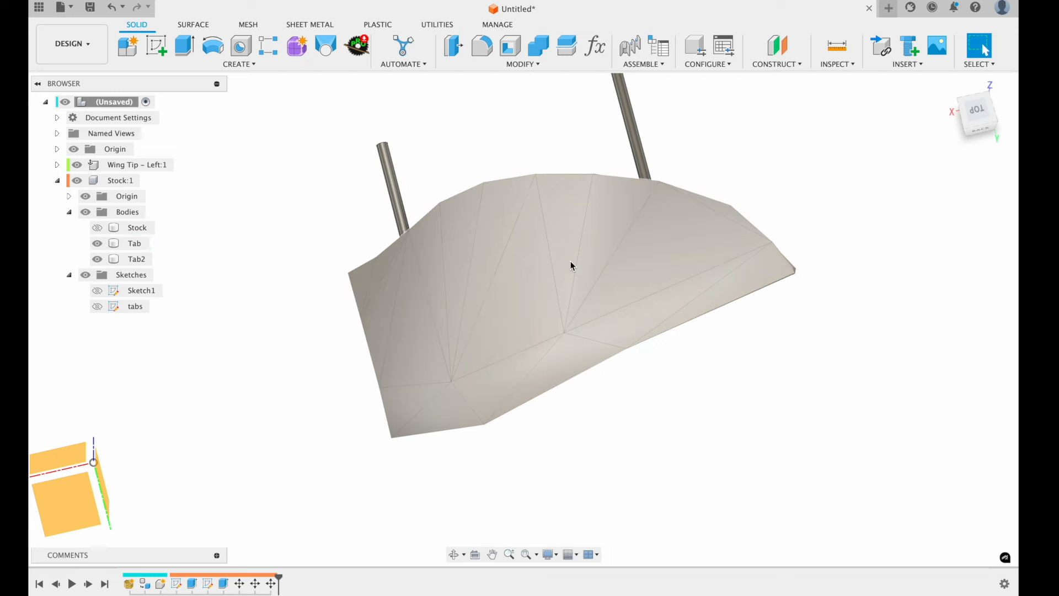
shift+scroll(570, 261, left, 5)
scroll(571, 261, up, 4)
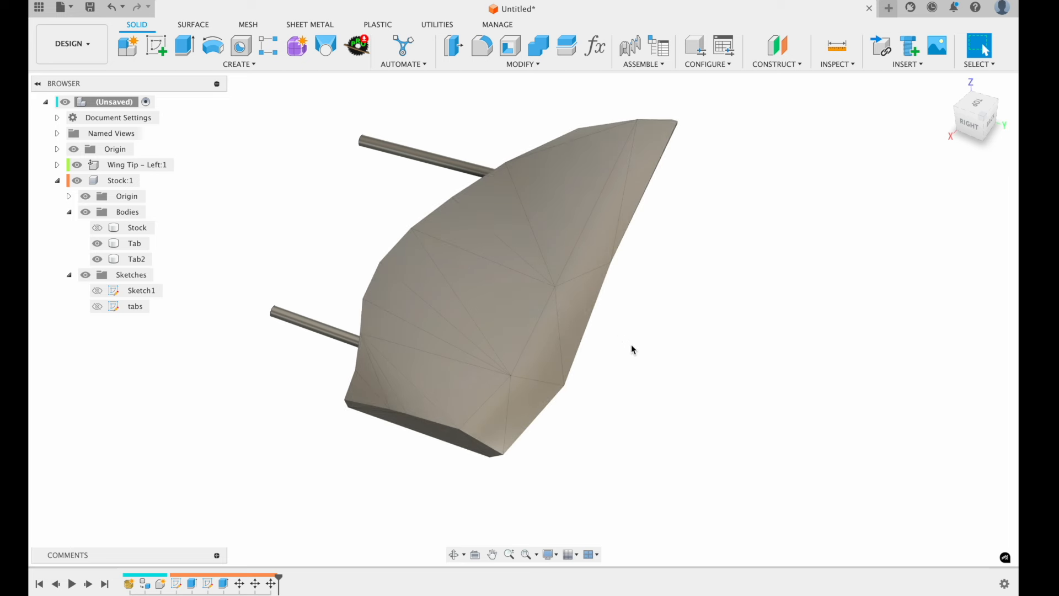
click(449, 163)
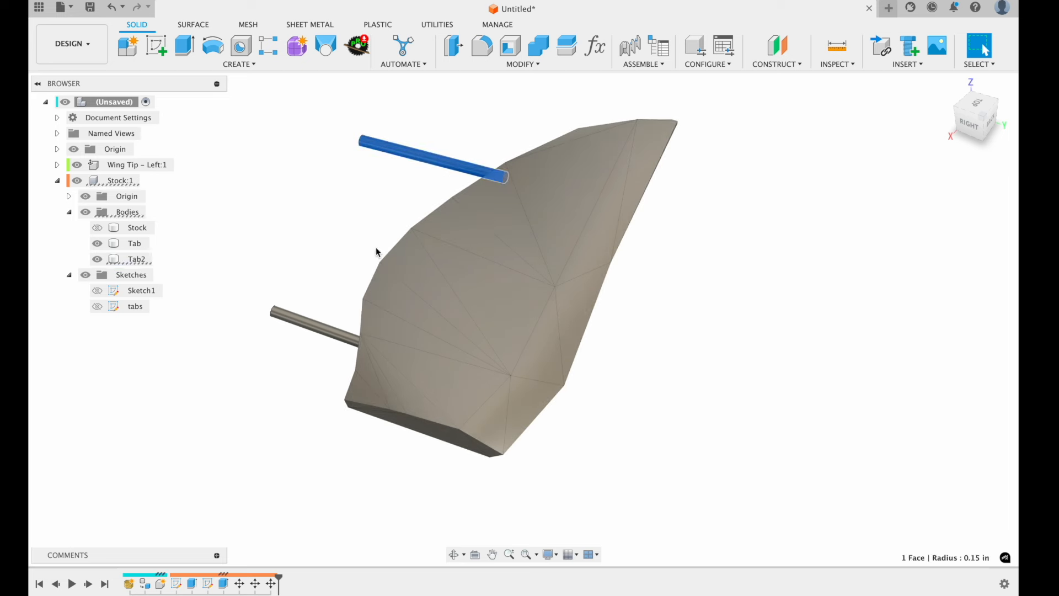
click(134, 245)
click(256, 230)
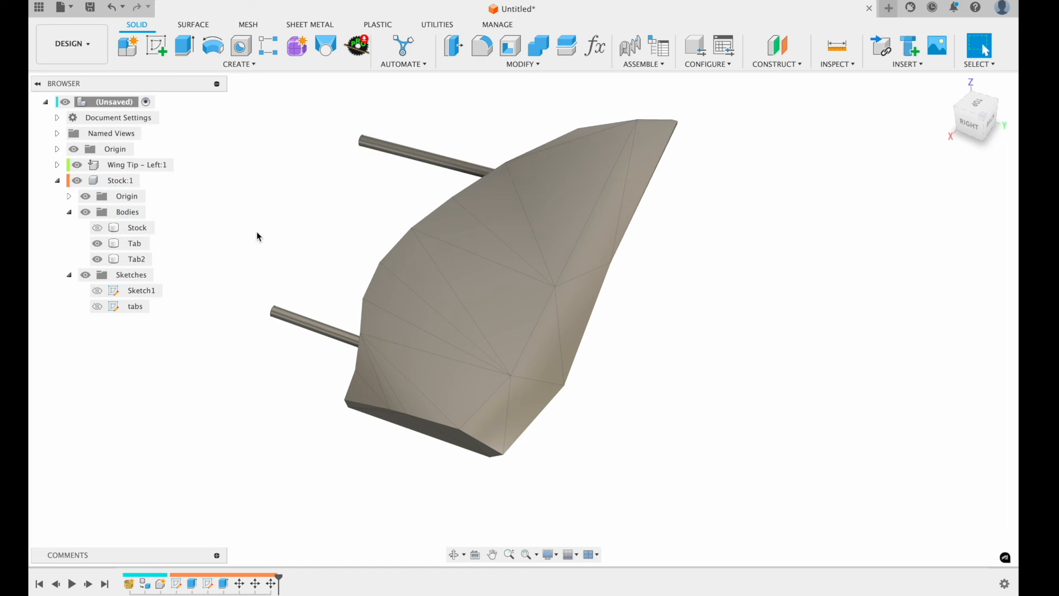
key(m)
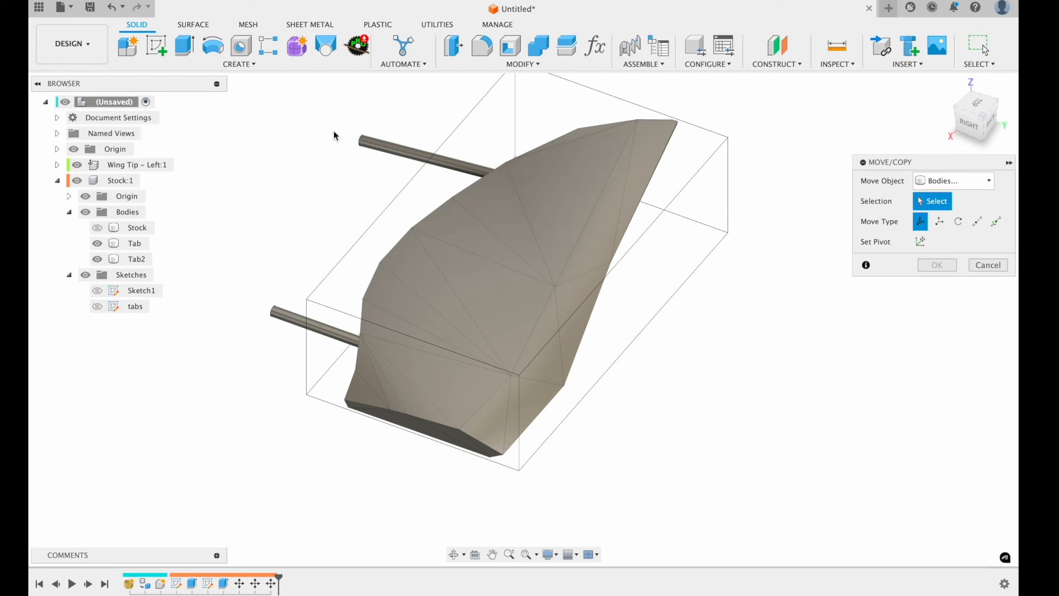
scroll(324, 138, left, 2)
shift+scroll(324, 137, down, 5)
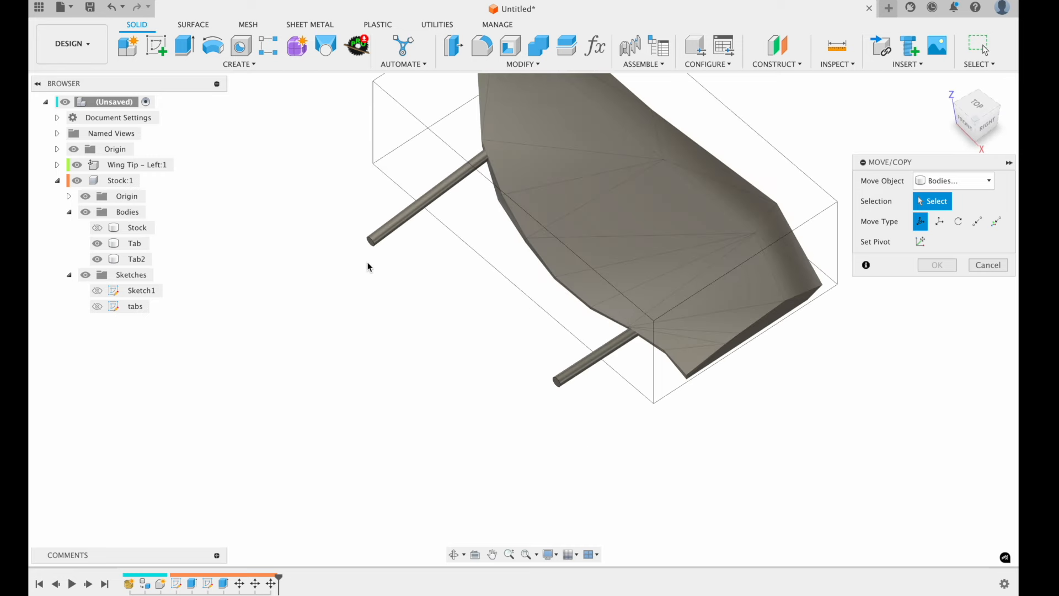
click(559, 381)
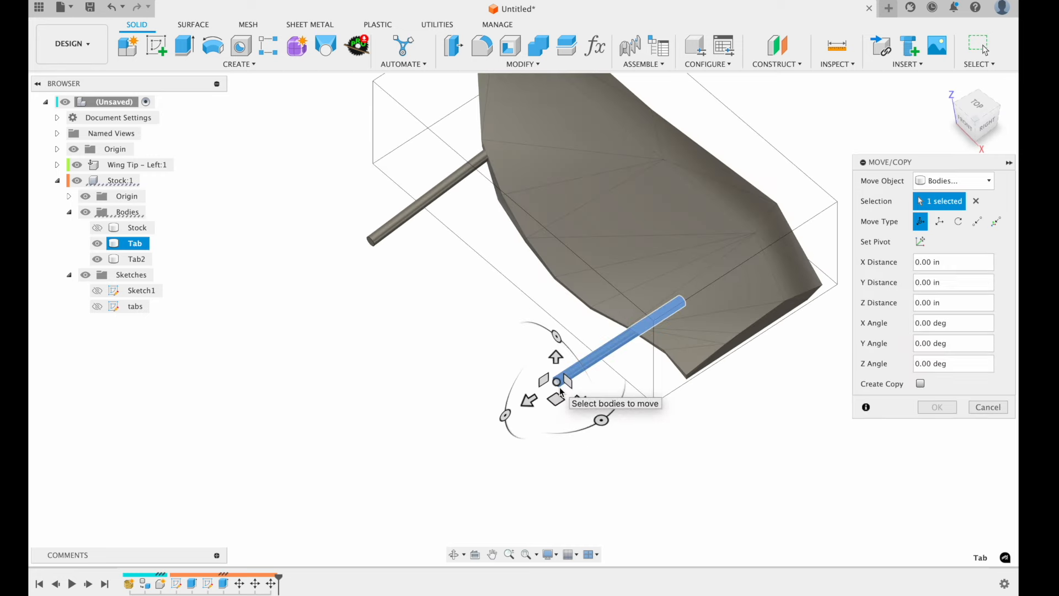
click(920, 383)
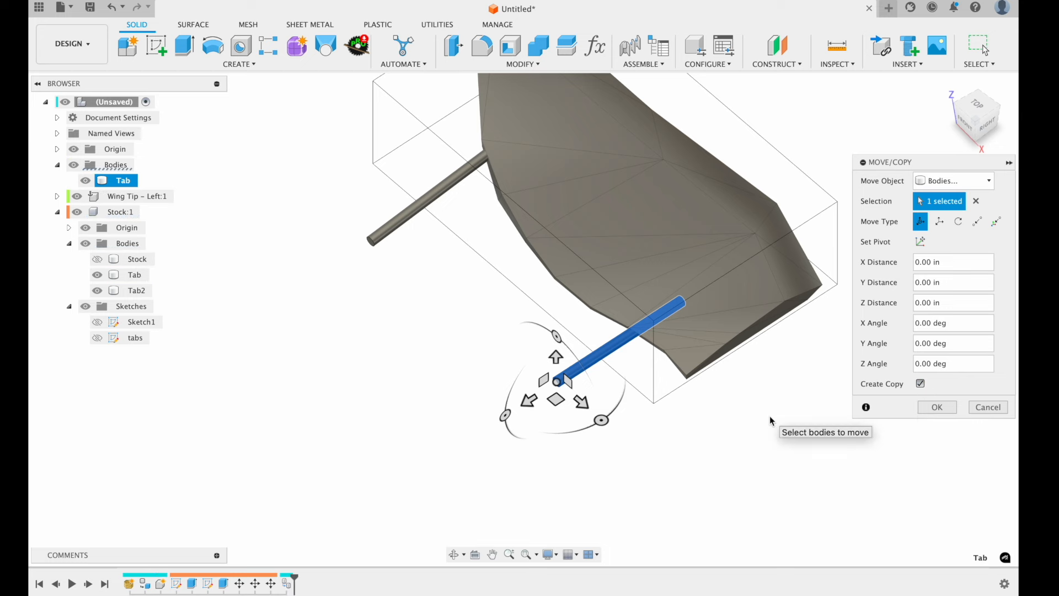
scroll(770, 421, right, 5)
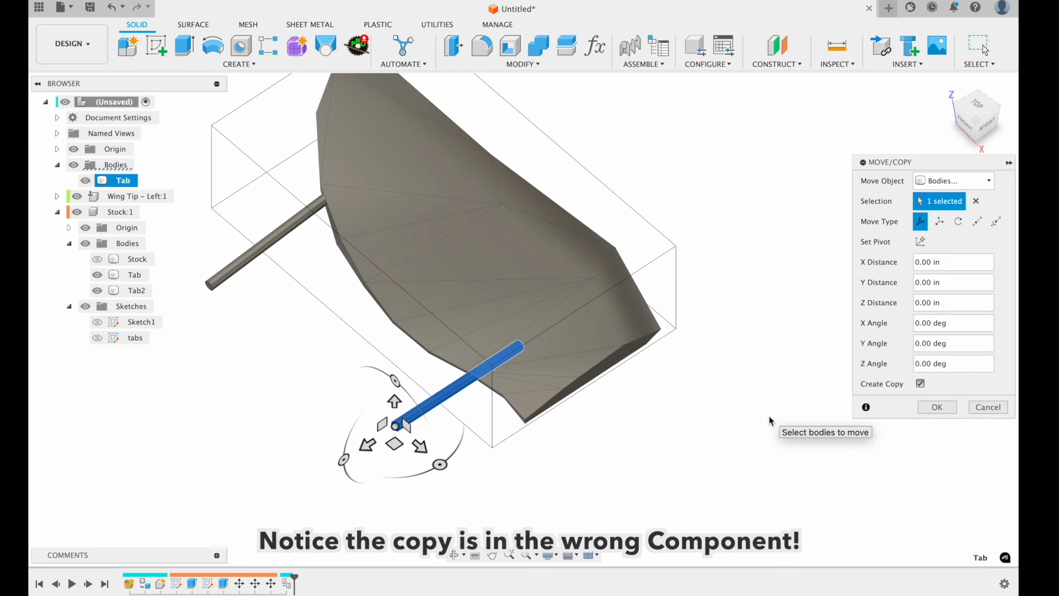
click(998, 408)
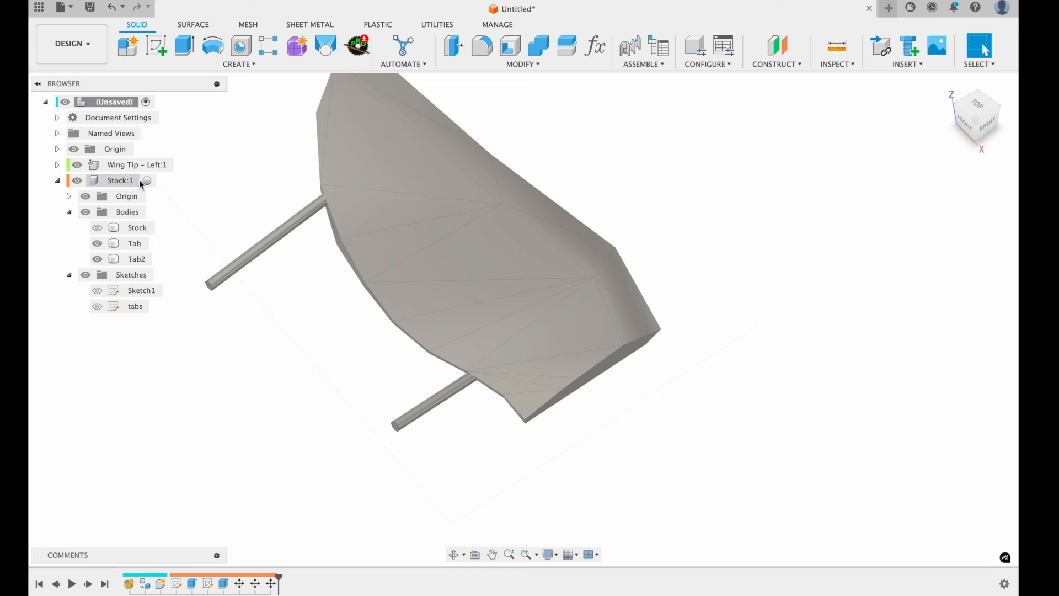
- Activate the Stock component and copy the Tab body to the opposite side of the wing tip, with a Z distance of about -7.59 in
click(147, 180)
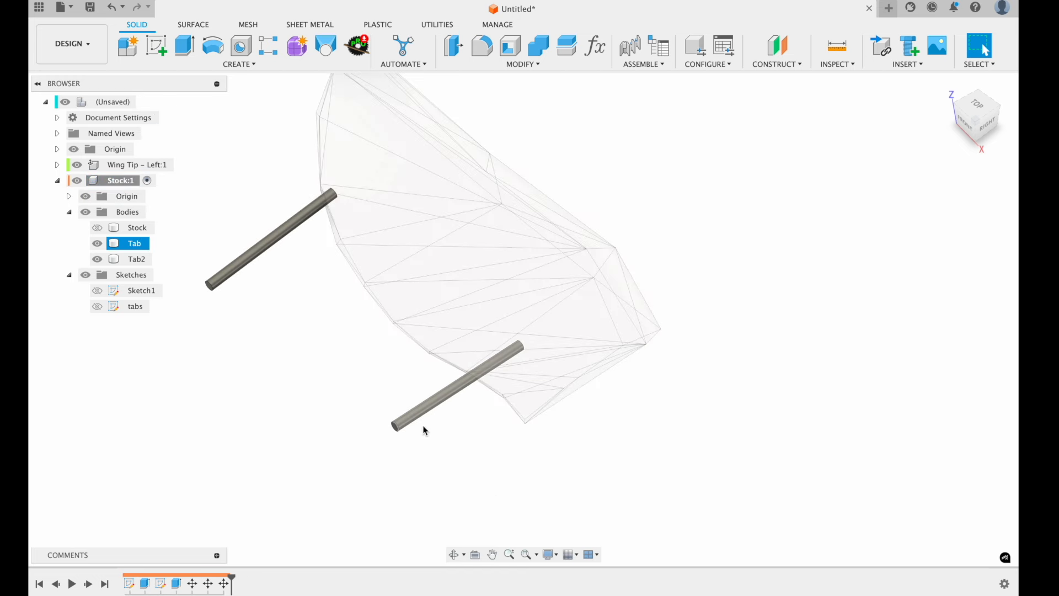
key(m)
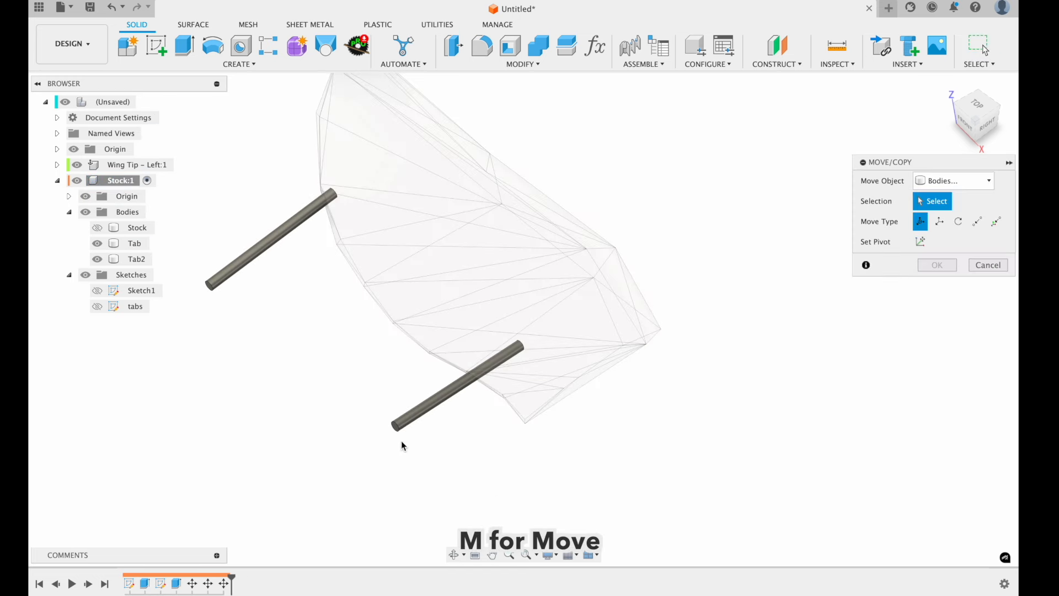
click(400, 423)
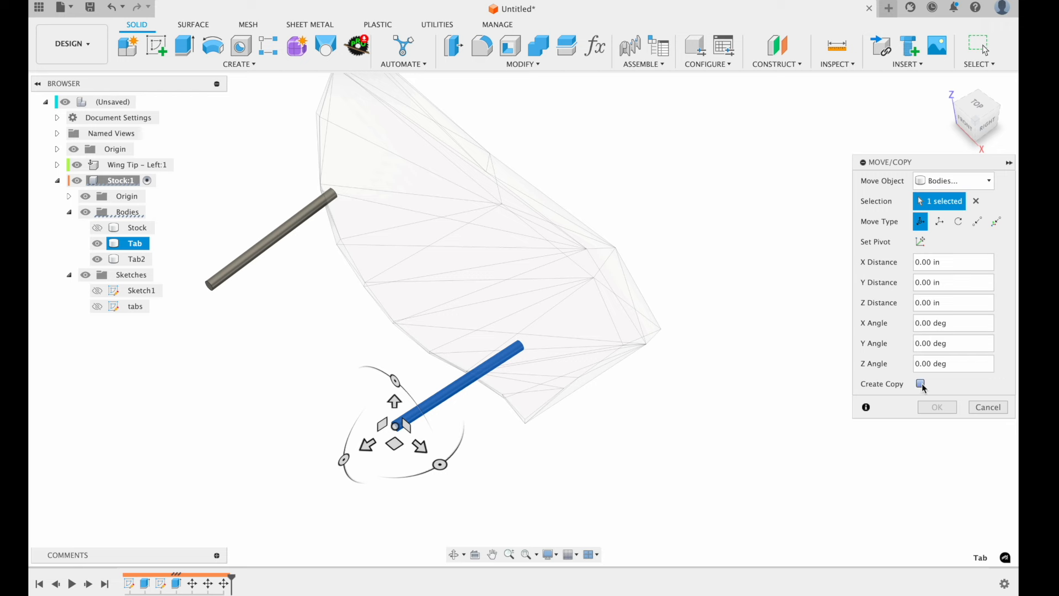
click(920, 384)
drag(368, 443, 607, 329)
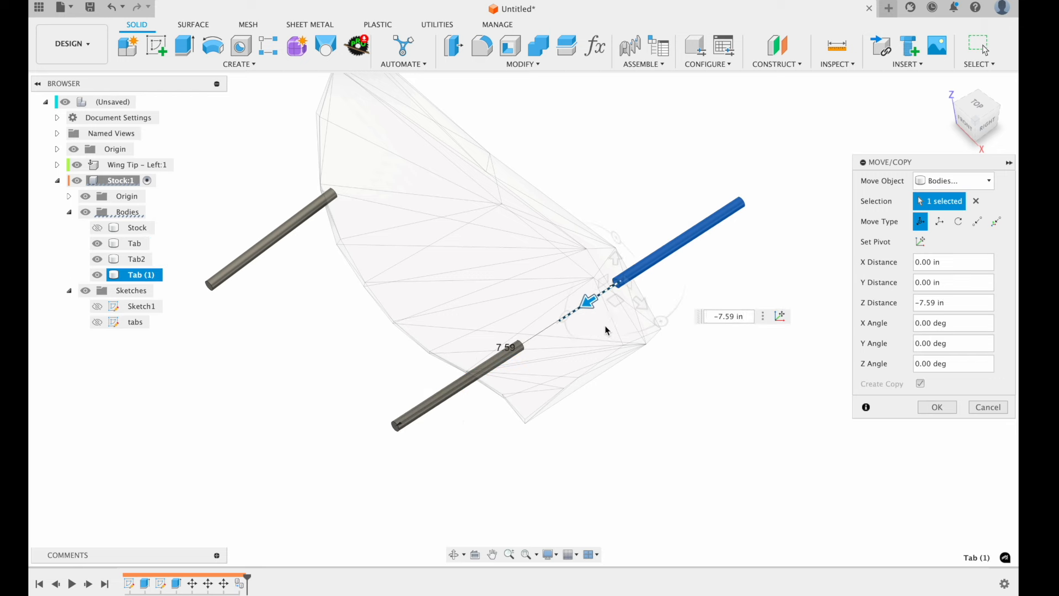
click(941, 407)
- Copy the Tab2 body to the opposite side of the wing tip, with a Z distance of about -7.505 in
key(m)
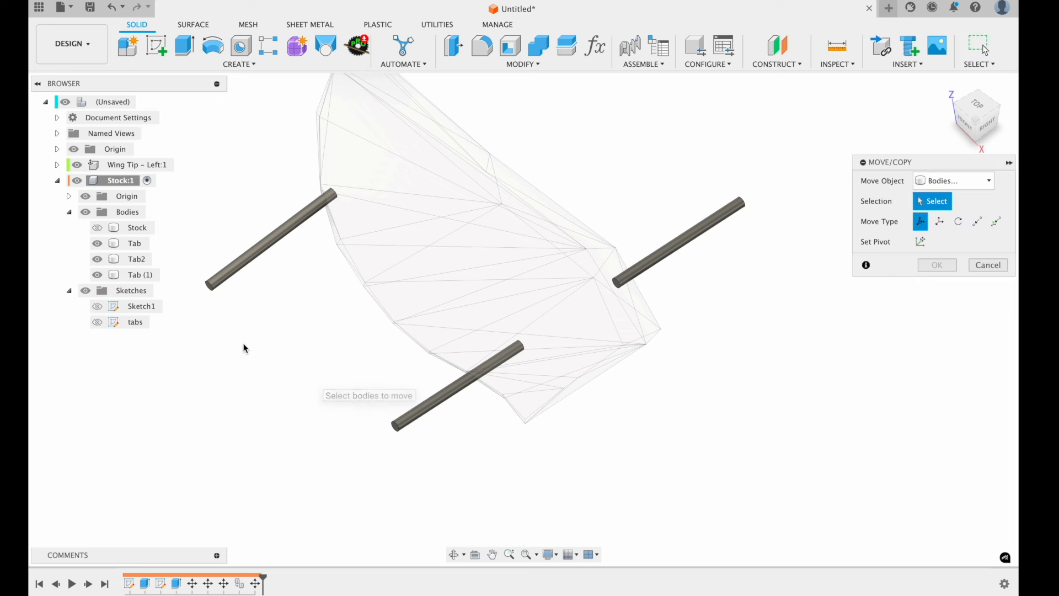
click(212, 286)
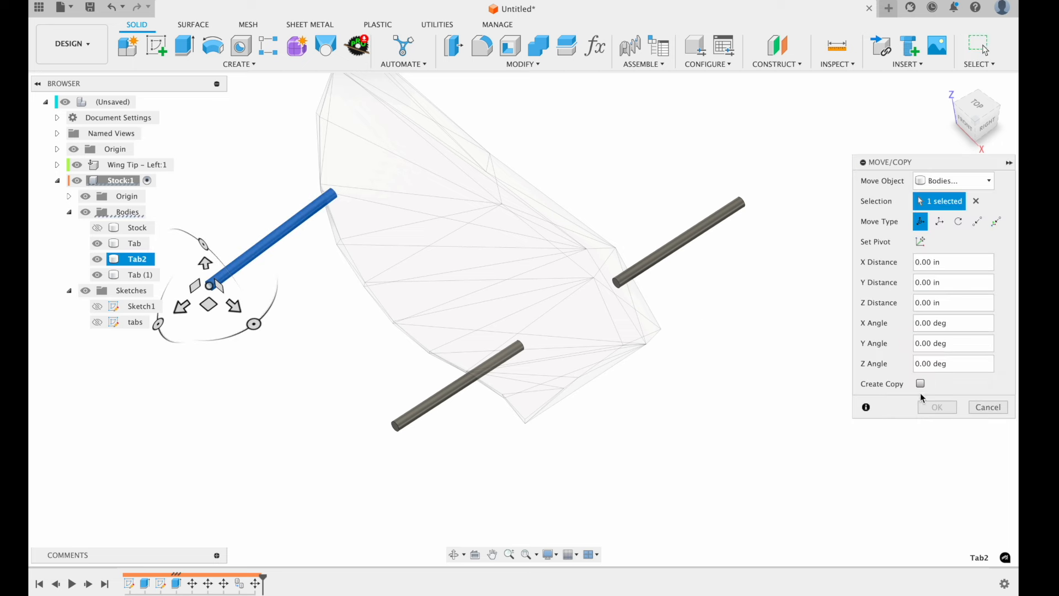
click(922, 384)
drag(186, 302, 400, 143)
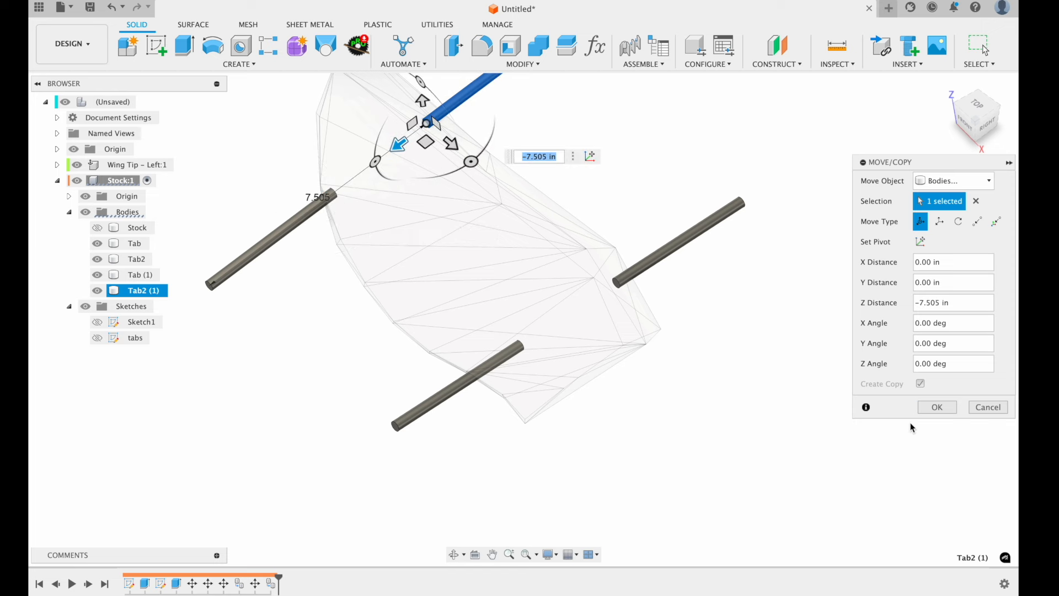
click(937, 407)
- Activate the top-level component of the design
shift+middle_drag(772, 293, 773, 296)
shift+scroll(772, 292, left, 5)
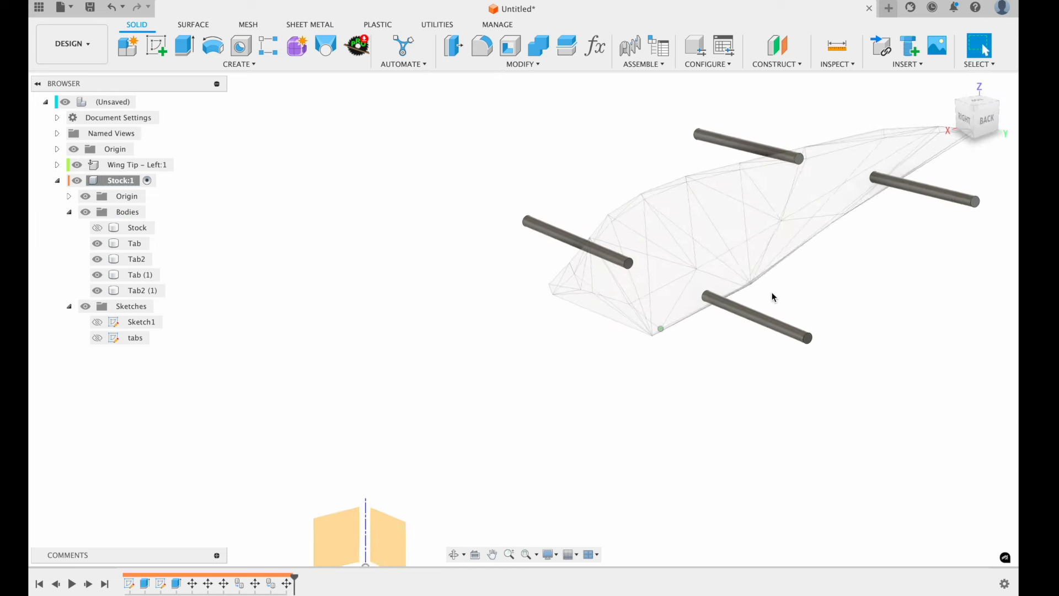
scroll(772, 292, right, 5)
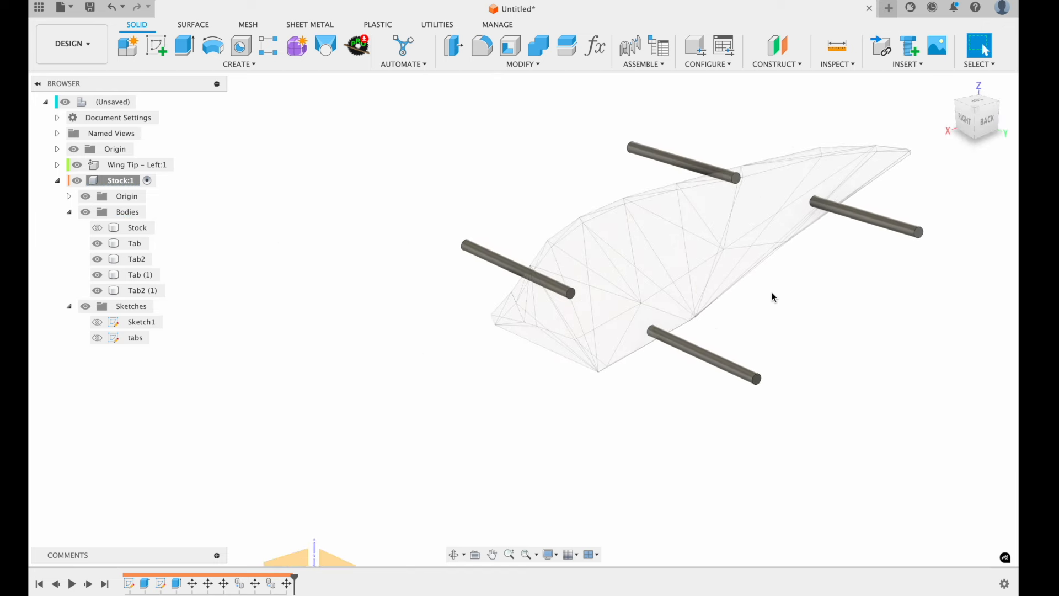
click(145, 102)
click(771, 437)
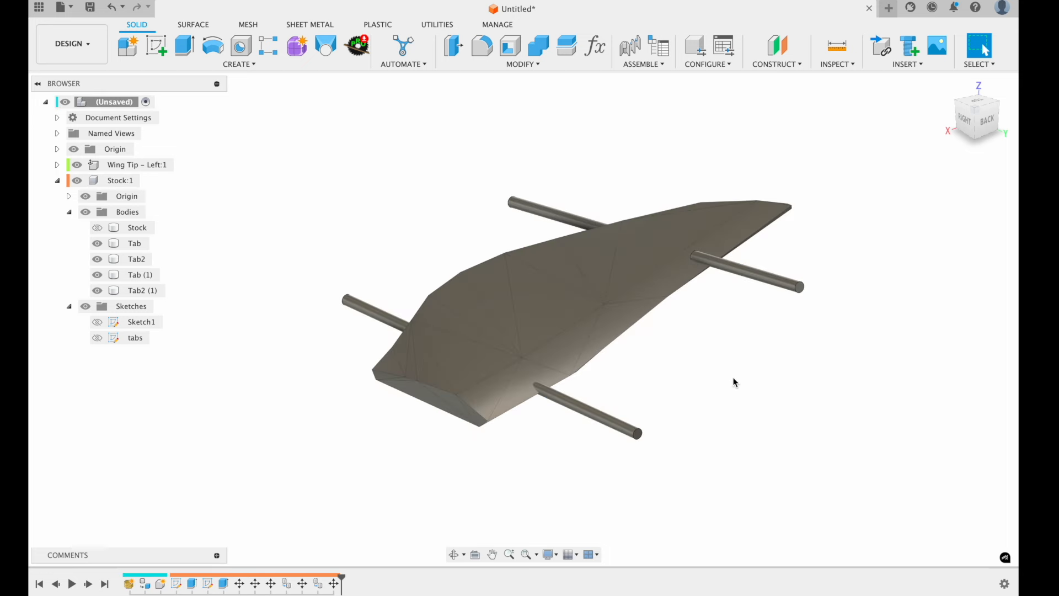
- Move the Tab2 (1) body down toward the wing tip's edge with a Y distance of about -0.176 in
scroll(734, 381, up, 3)
shift+scroll(734, 382, down, 5)
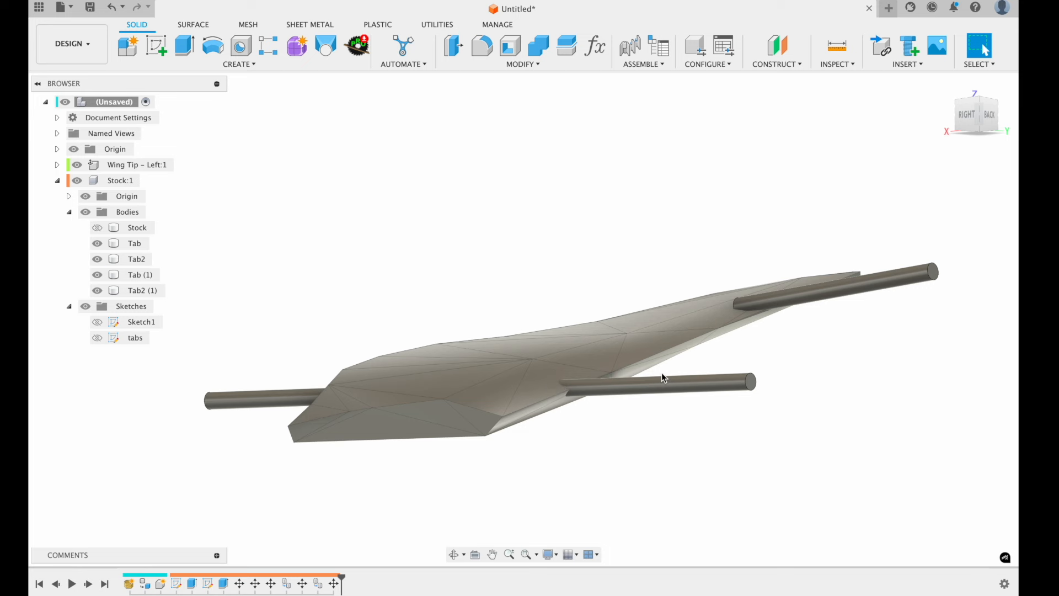
scroll(661, 373, up, 1)
shift+scroll(660, 372, up, 5)
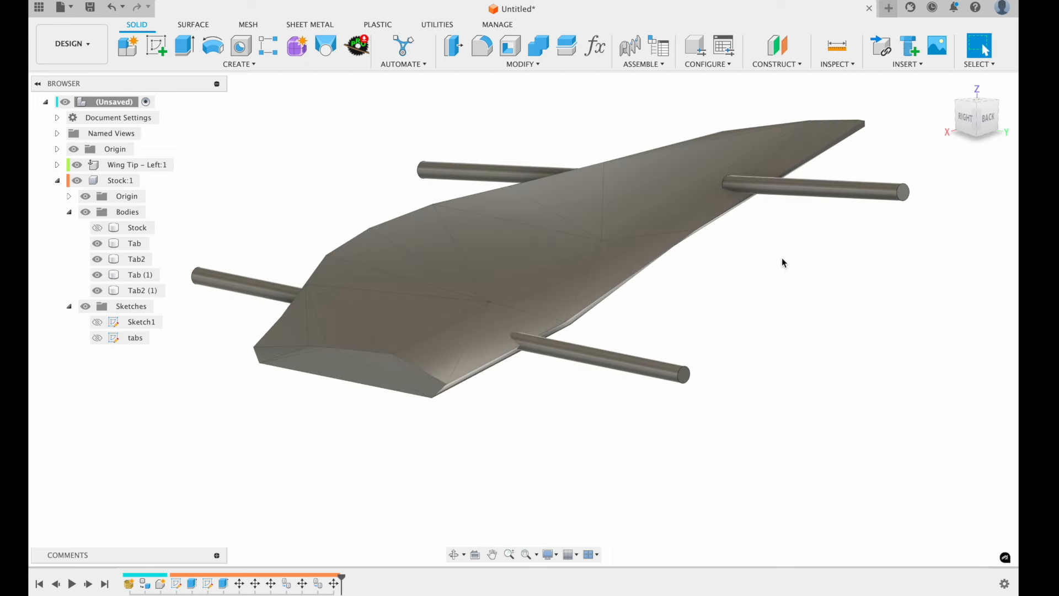
click(803, 195)
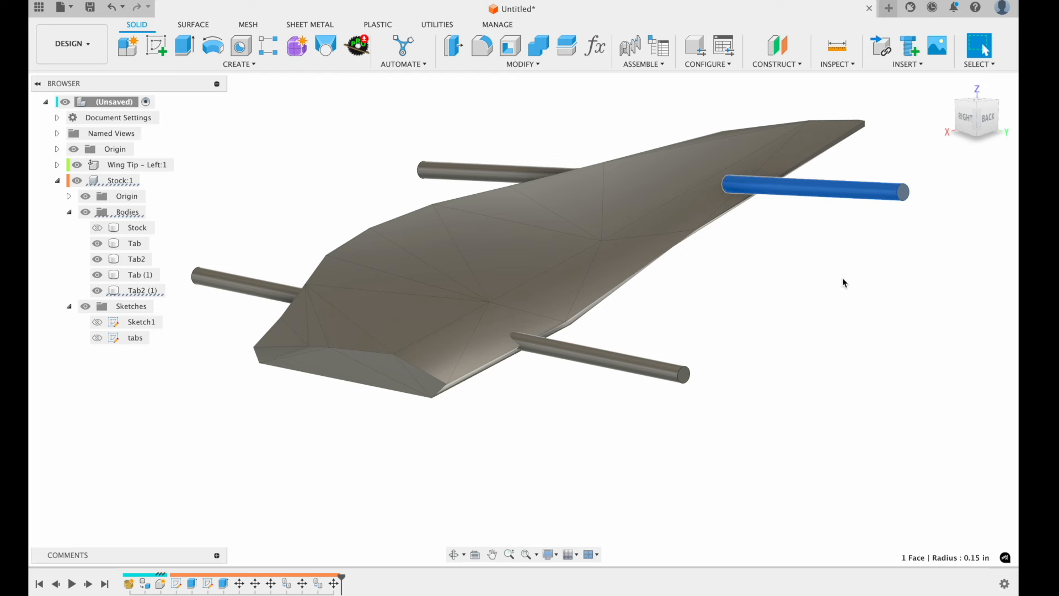
key(m)
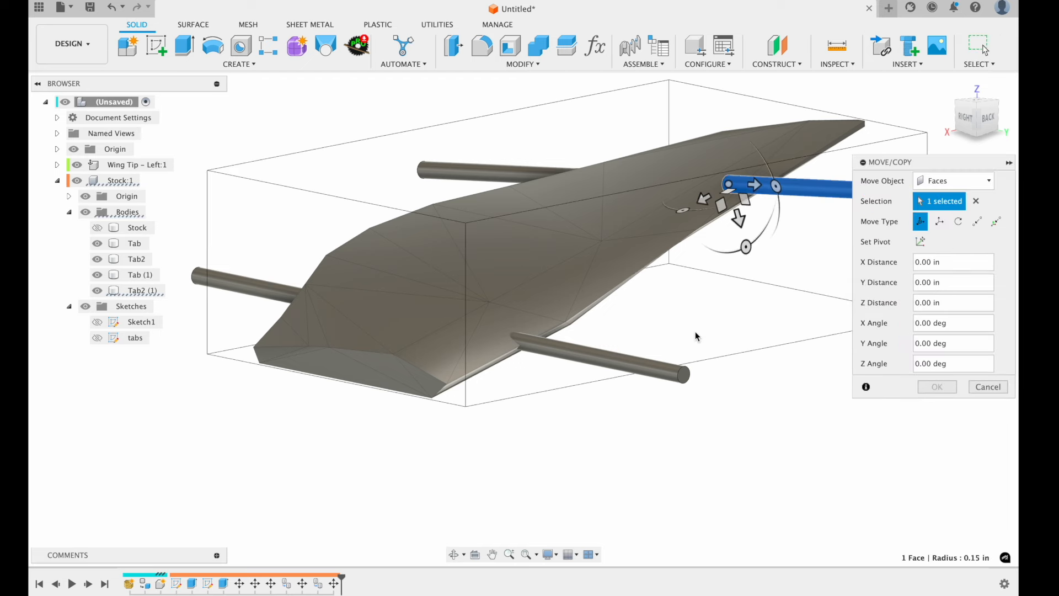
scroll(697, 336, right, 3)
click(975, 185)
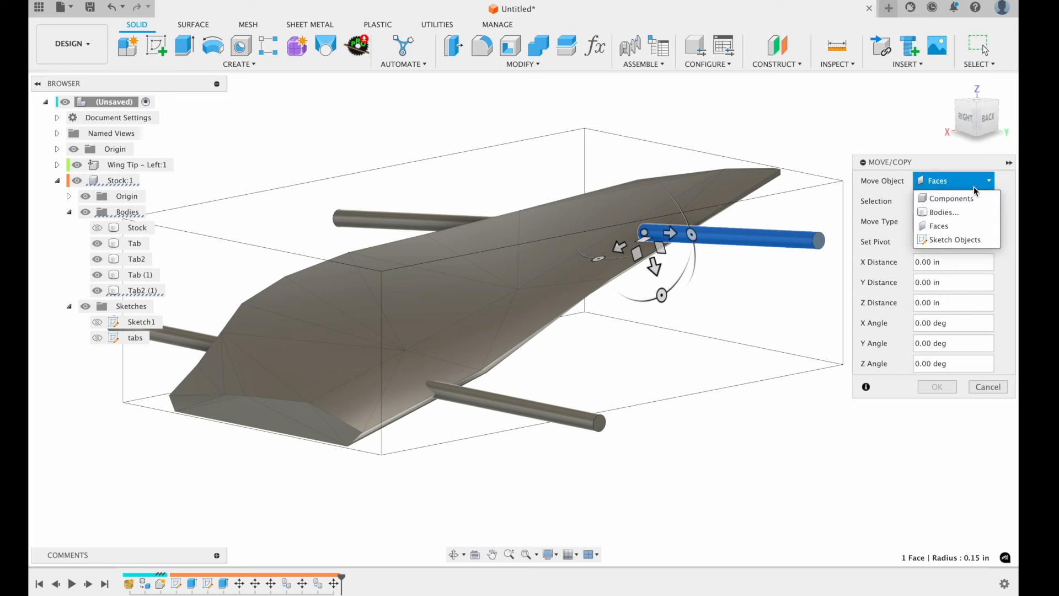
click(973, 212)
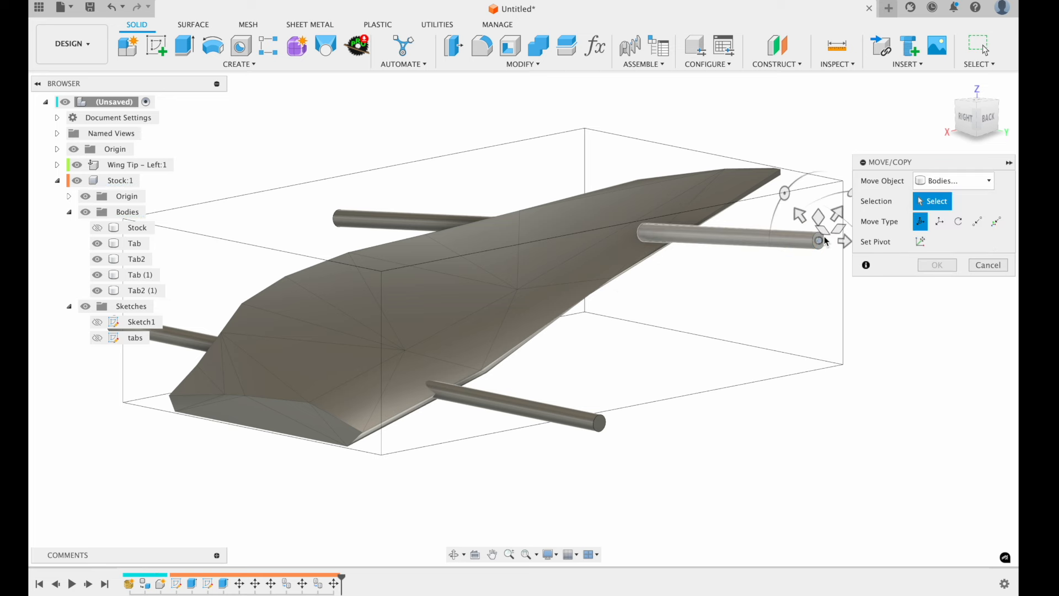
click(821, 239)
scroll(816, 237, right, 5)
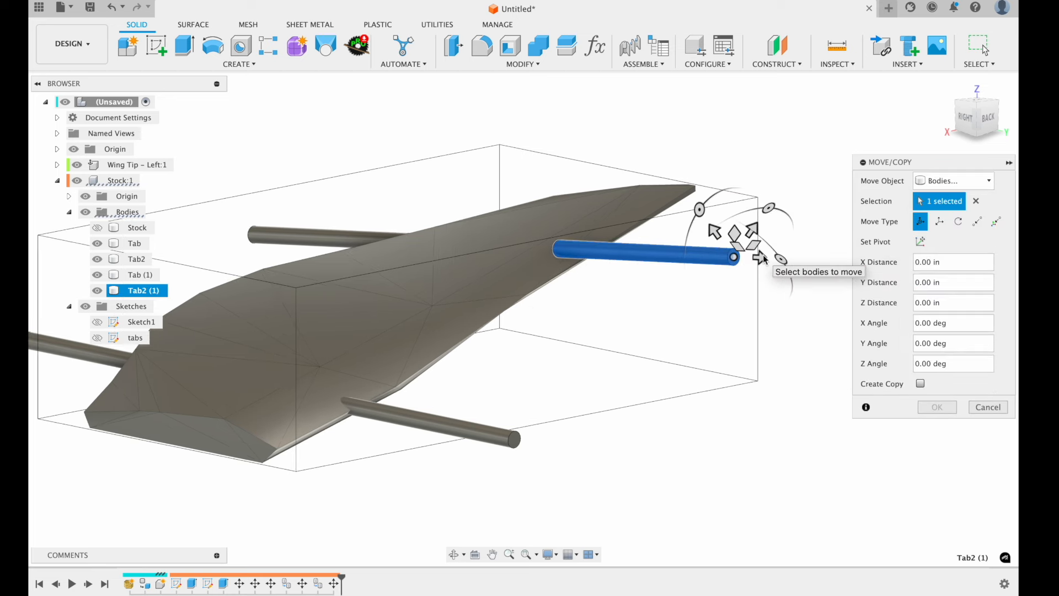
click(975, 201)
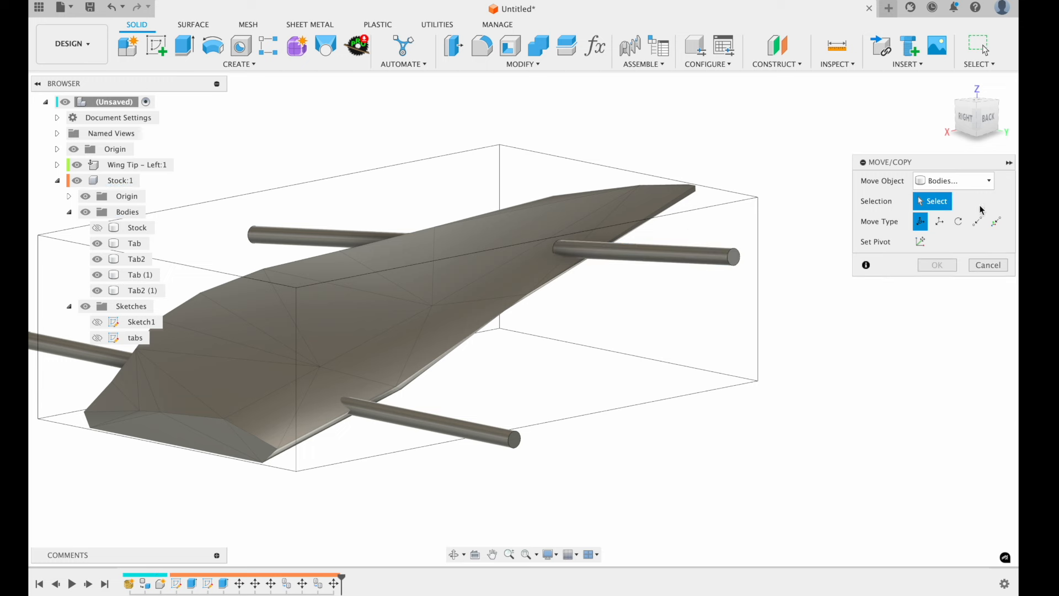
click(734, 259)
drag(735, 236, 737, 234)
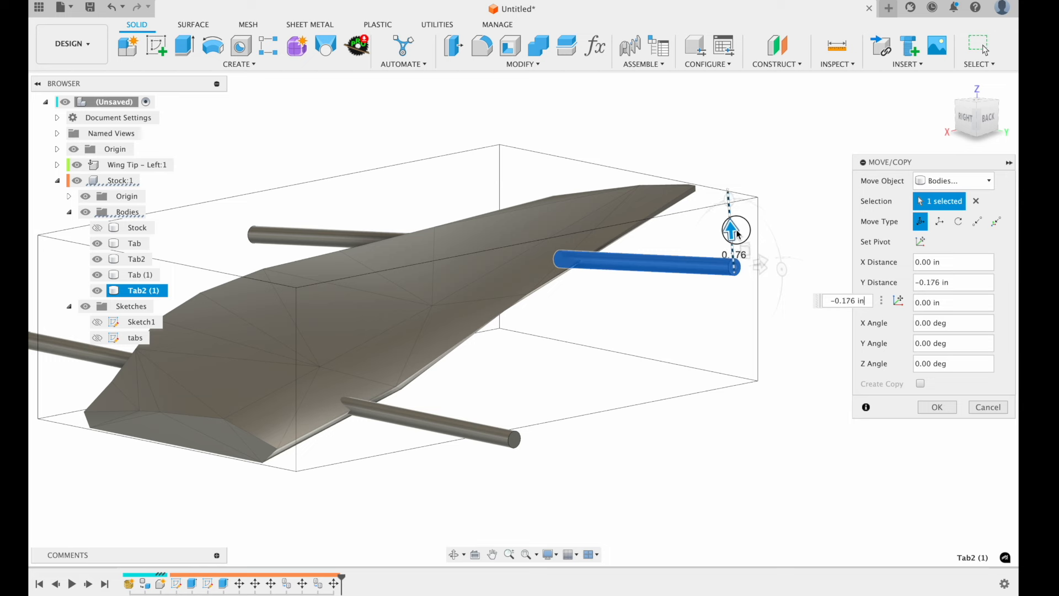
click(937, 407)
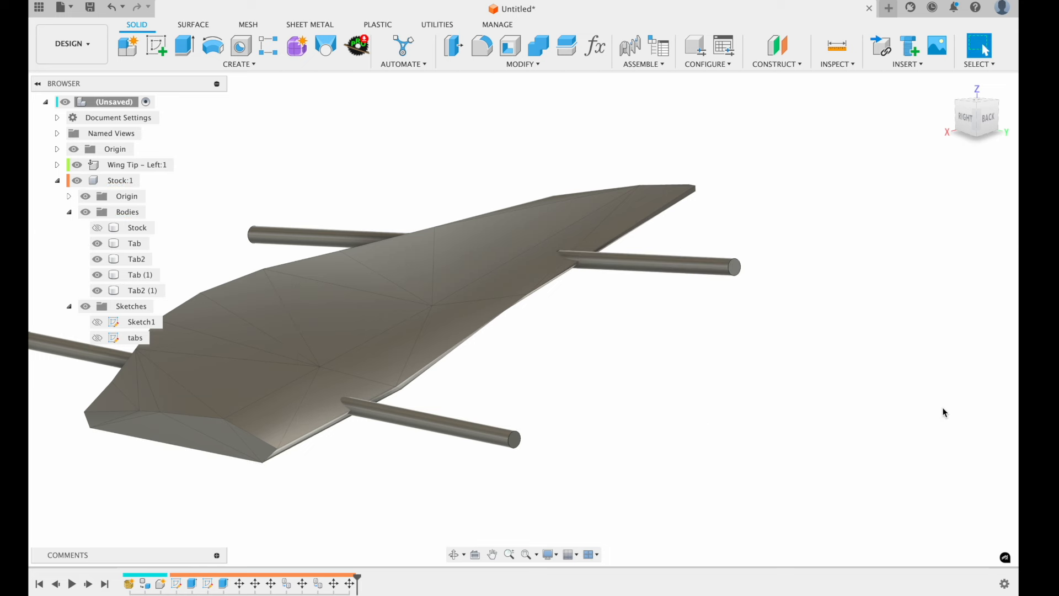
- Examine from several angles how the four tabs meet the edges of the wing tip
scroll(717, 356, left, 4)
shift+scroll(717, 356, up, 5)
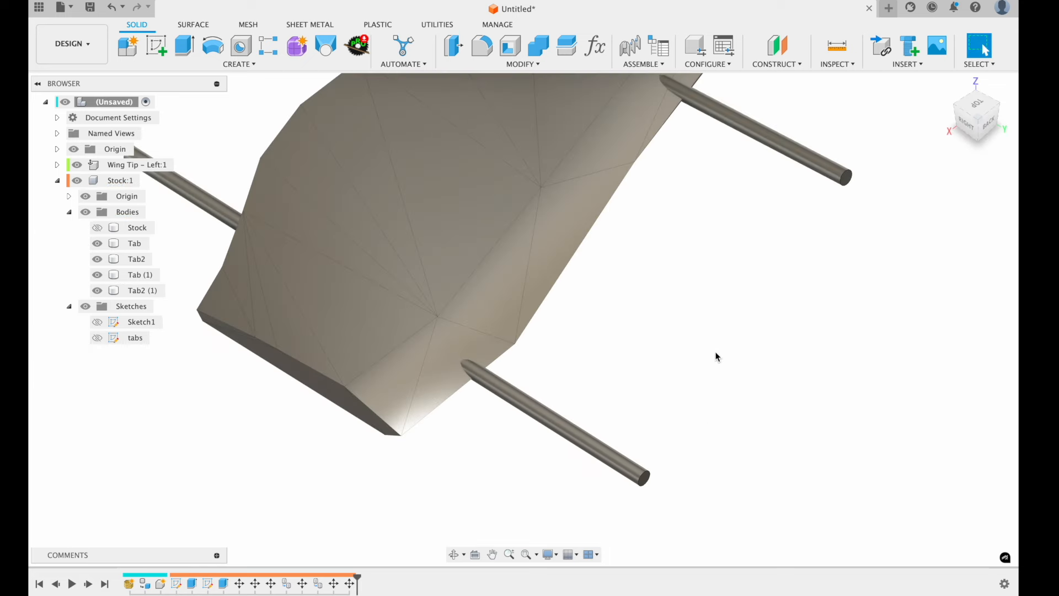
scroll(718, 355, down, 1)
scroll(718, 354, left, 3)
scroll(719, 355, down, 4)
scroll(719, 354, left, 2)
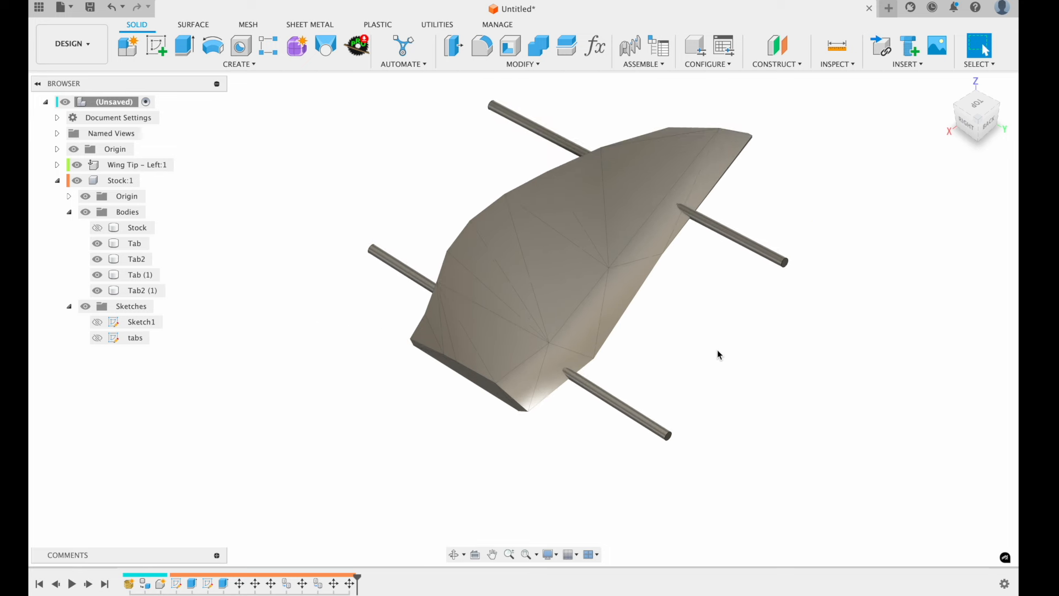
shift+scroll(718, 354, left, 5)
shift+scroll(718, 355, left, 5)
shift+scroll(719, 354, left, 4)
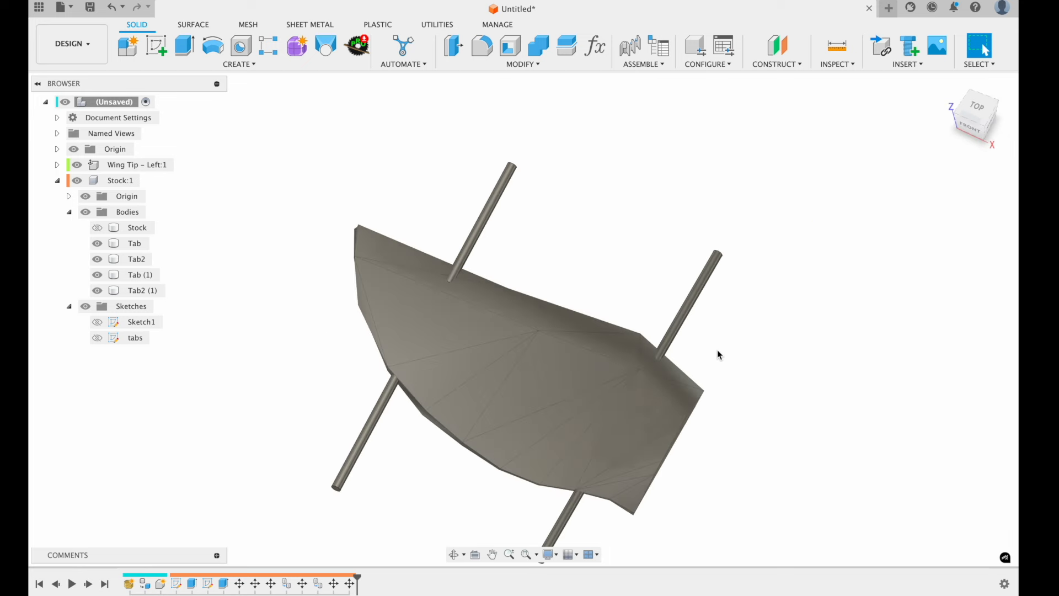
scroll(719, 354, down, 3)
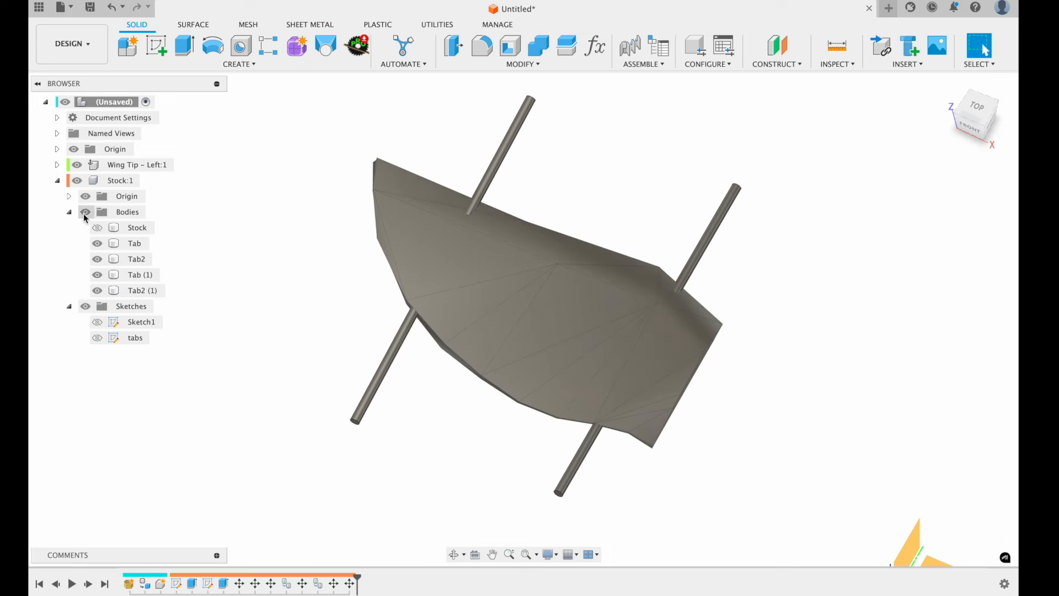
- Make the Stock body visible and view the model from the top
click(97, 227)
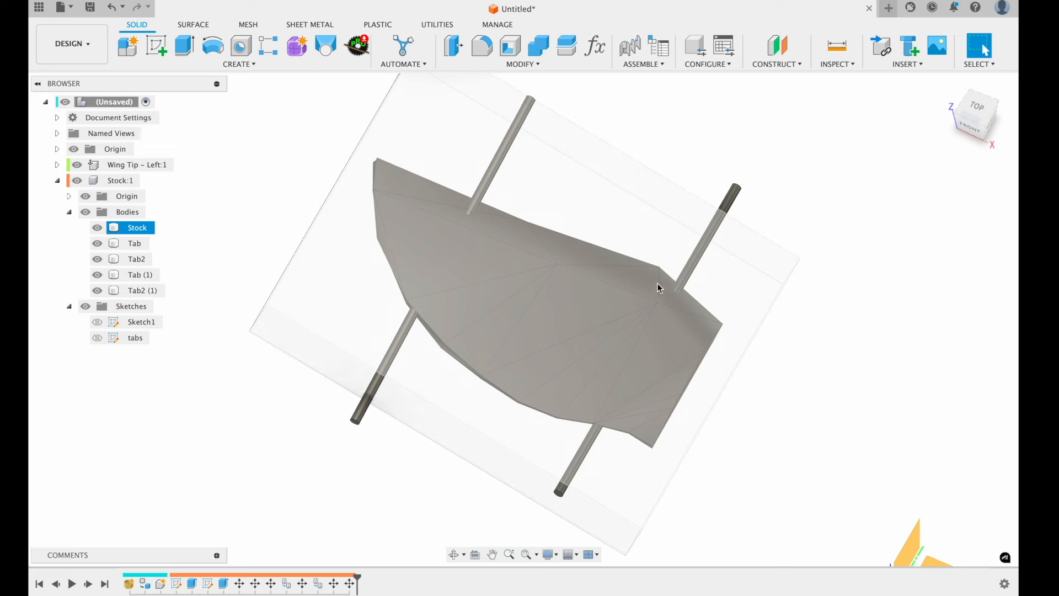
click(980, 108)
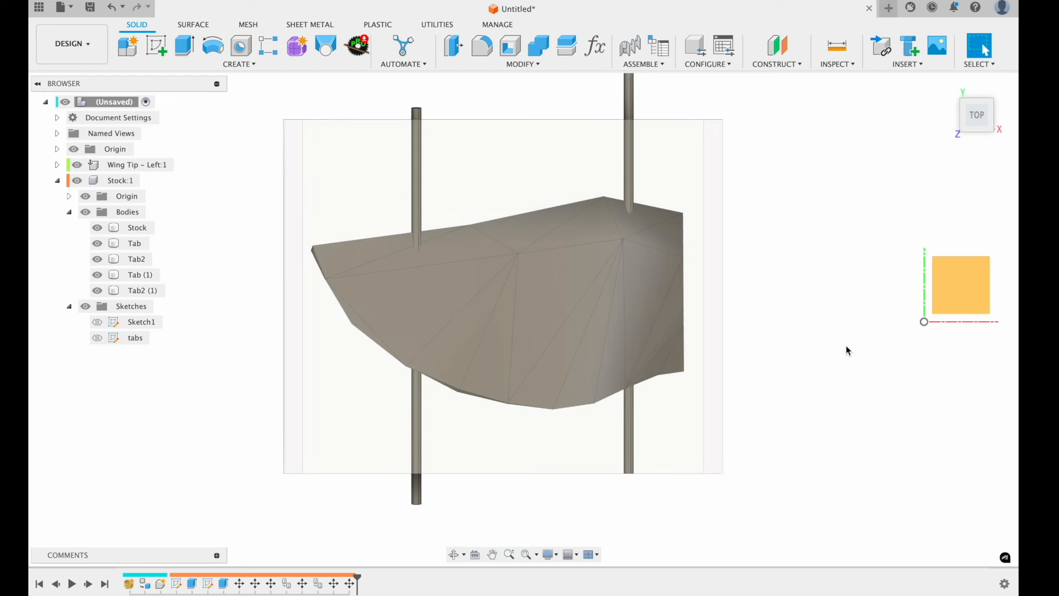
- Try to cut the Tab (1) body with the Stock body using Combine with Keep Tools enabled, and undo it
click(539, 57)
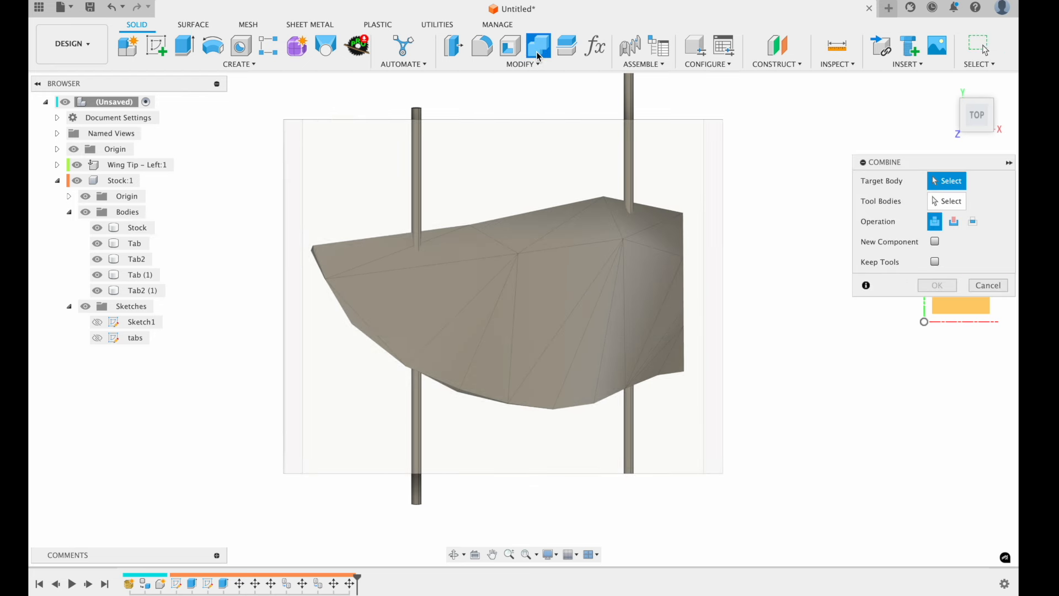
click(628, 100)
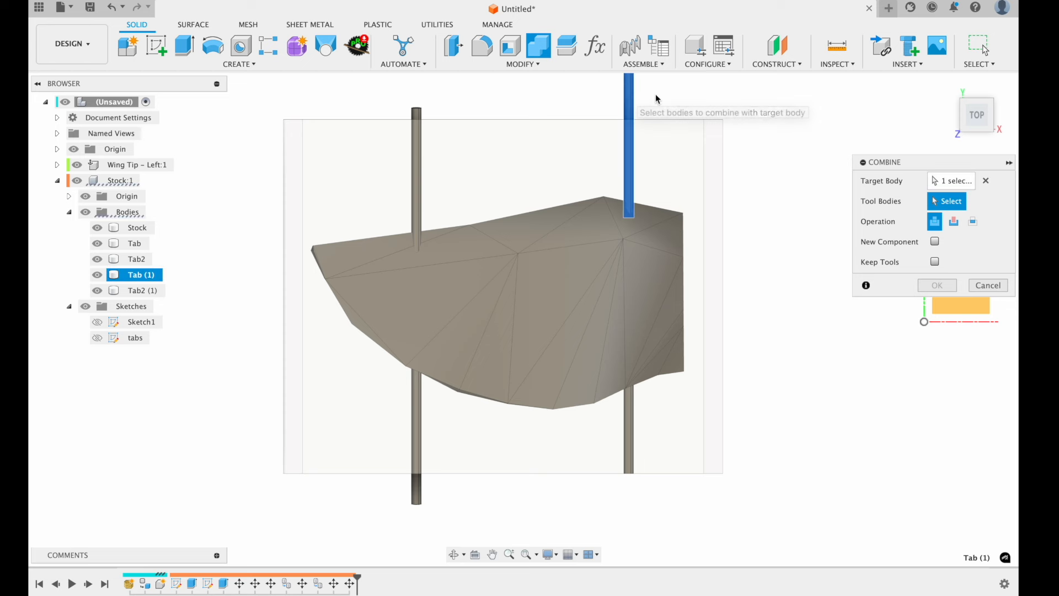
click(934, 262)
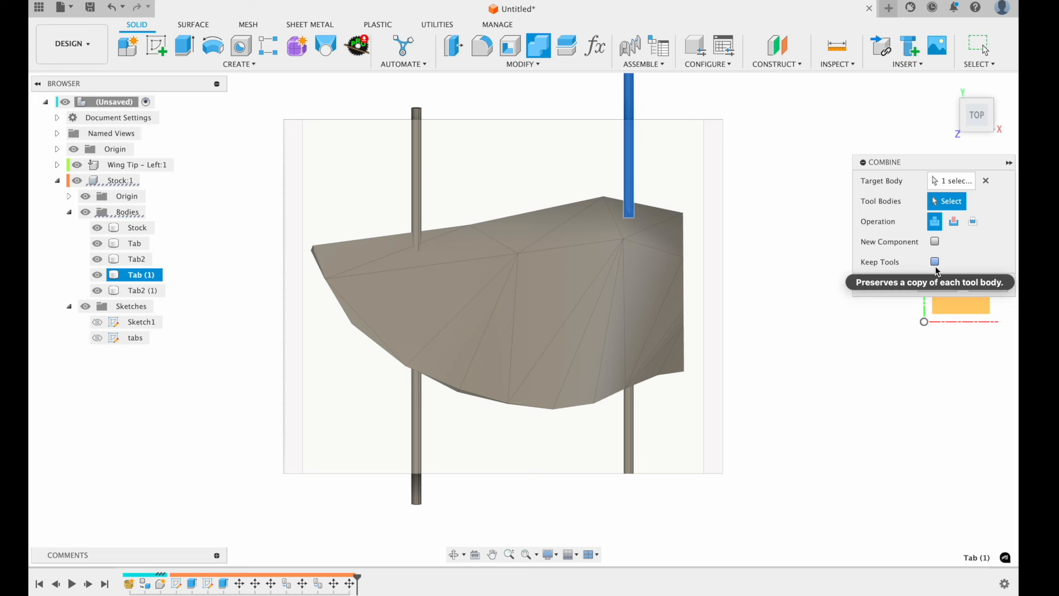
click(953, 222)
click(690, 185)
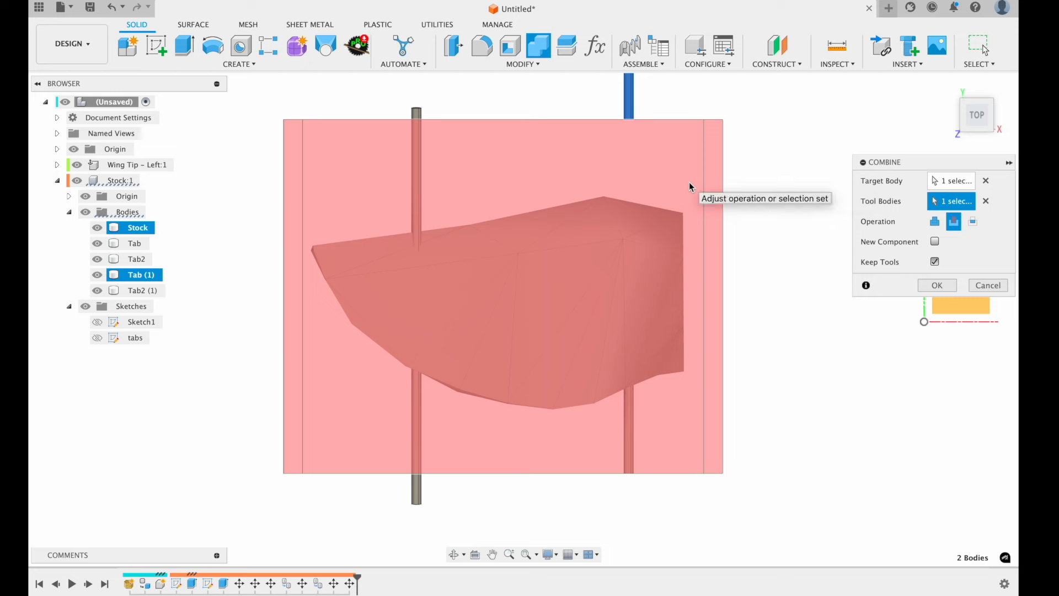
click(936, 285)
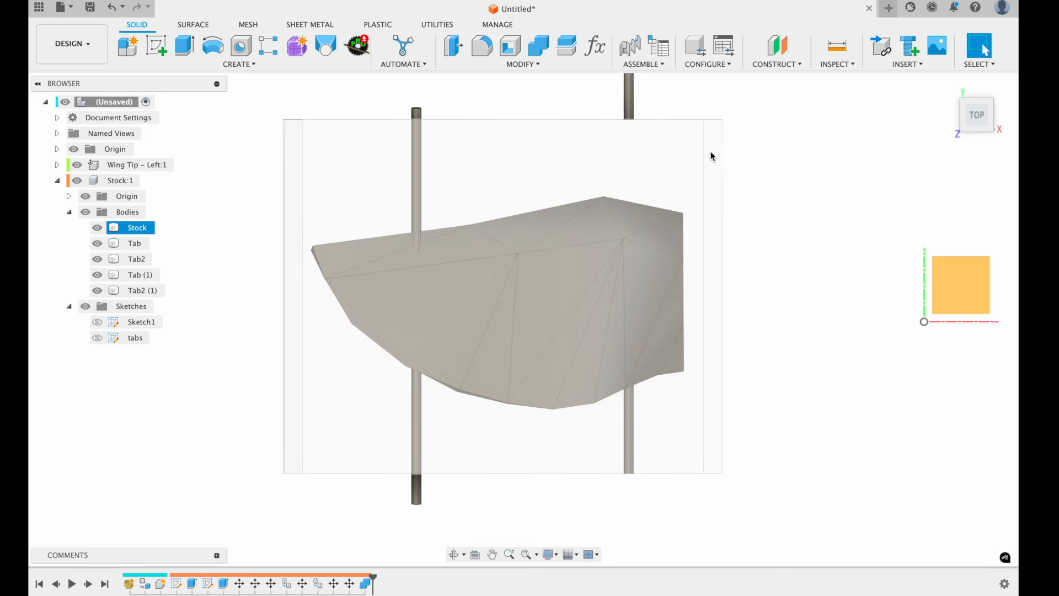
key(ctrl+z)
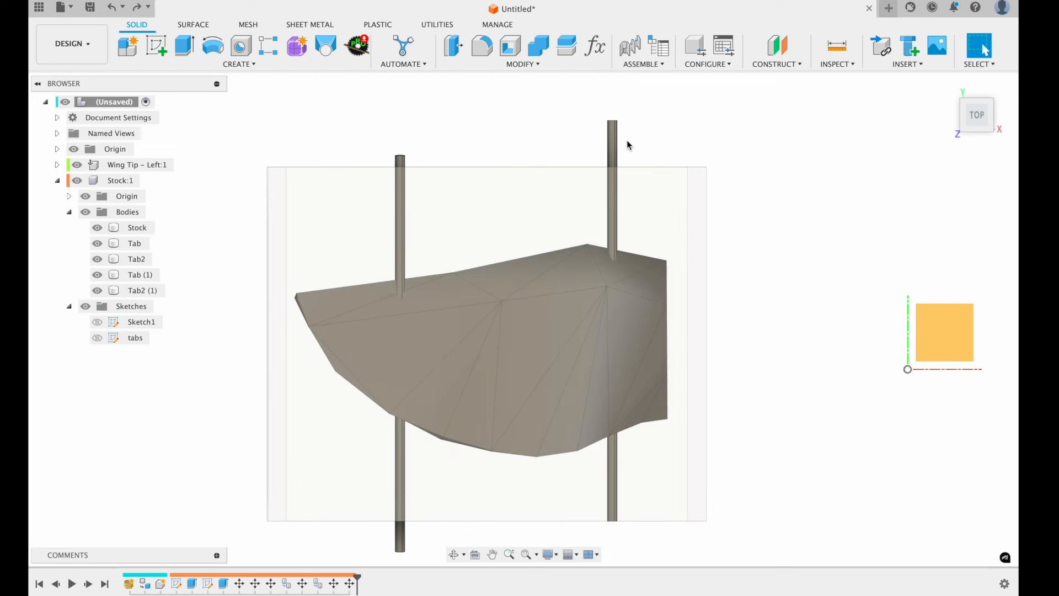
- Trim the Tab (1) body to the stock block with a Combine Intersect, using Stock as the tool and keeping it
click(539, 47)
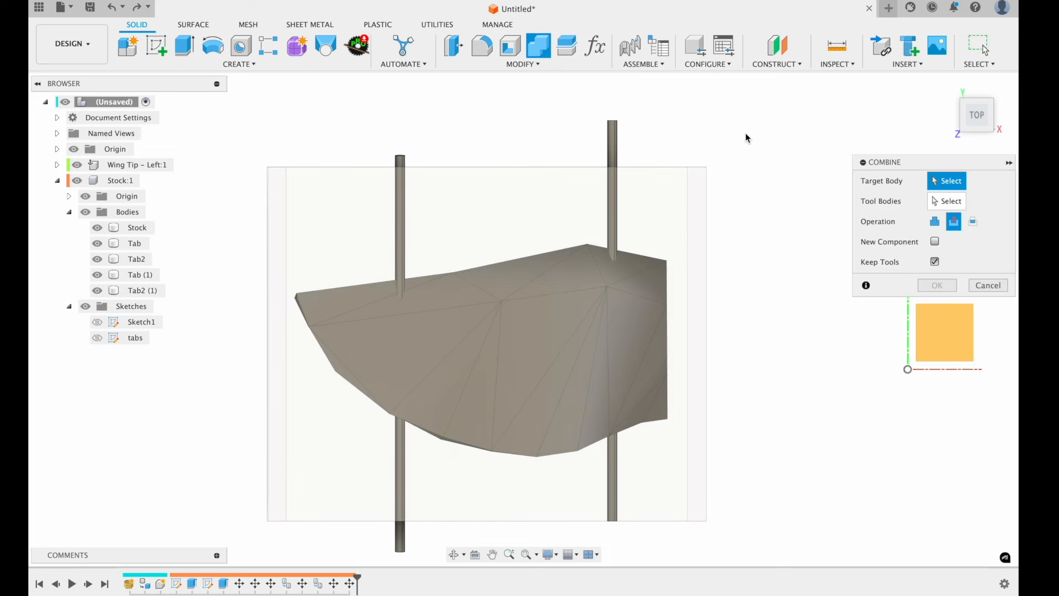
click(612, 146)
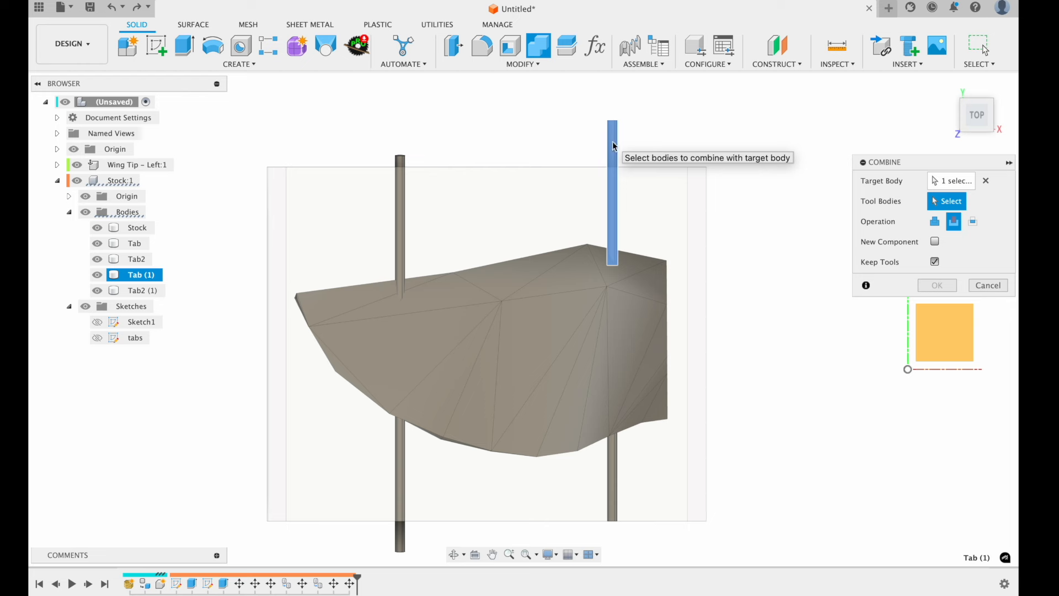
click(973, 222)
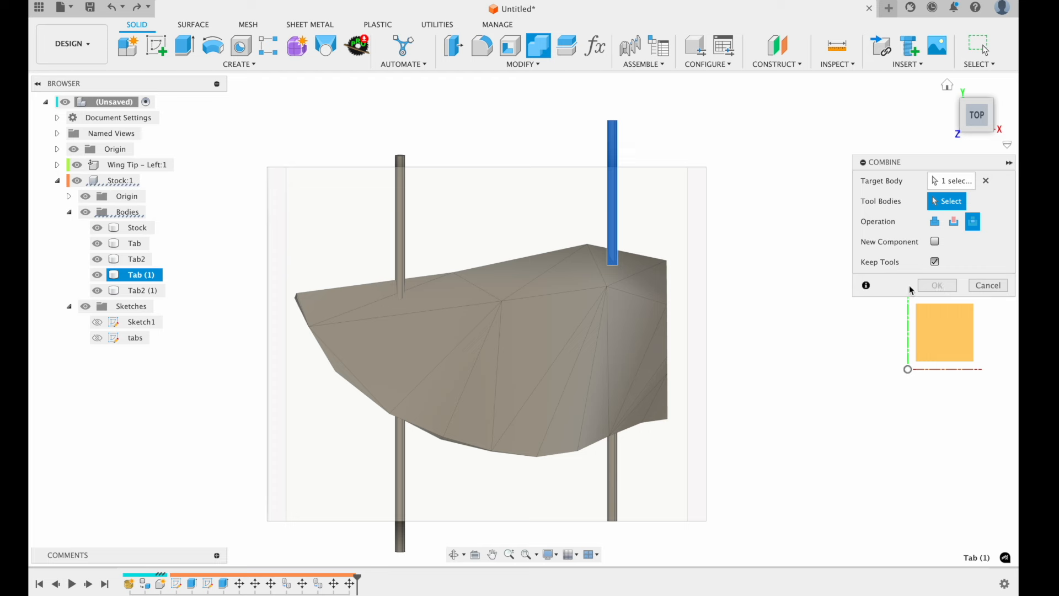
click(657, 204)
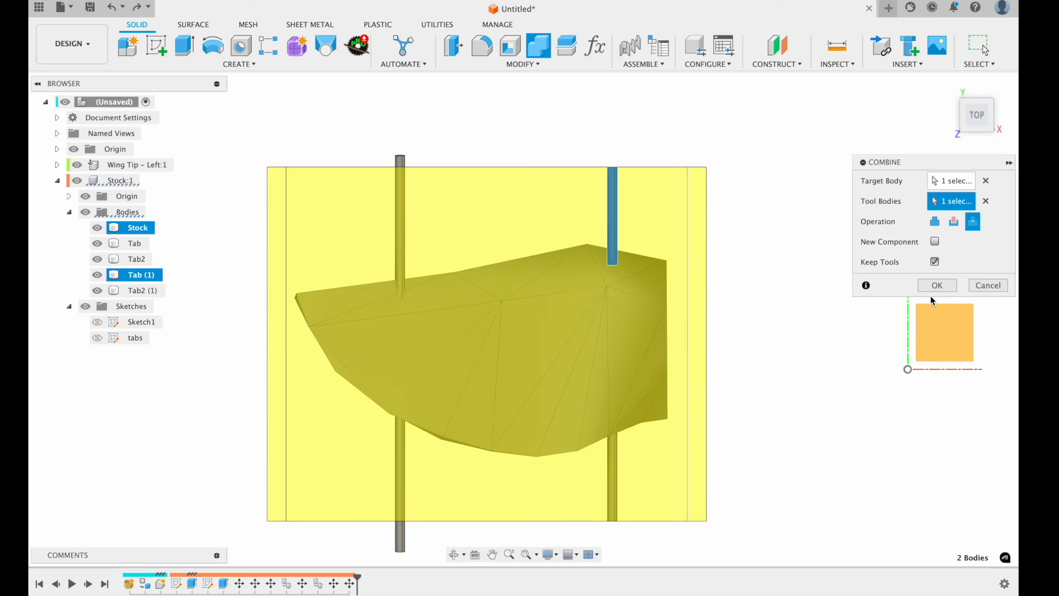
click(937, 285)
- Intersect the Tab2 (1) body with the Stock body to trim it to the block, keeping the tool body
click(538, 46)
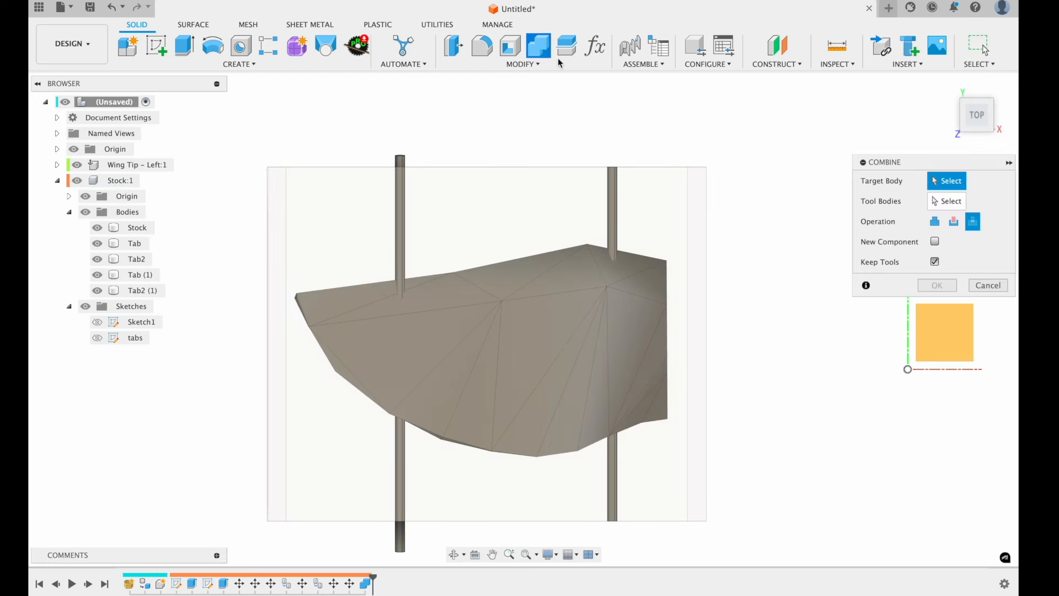
click(399, 165)
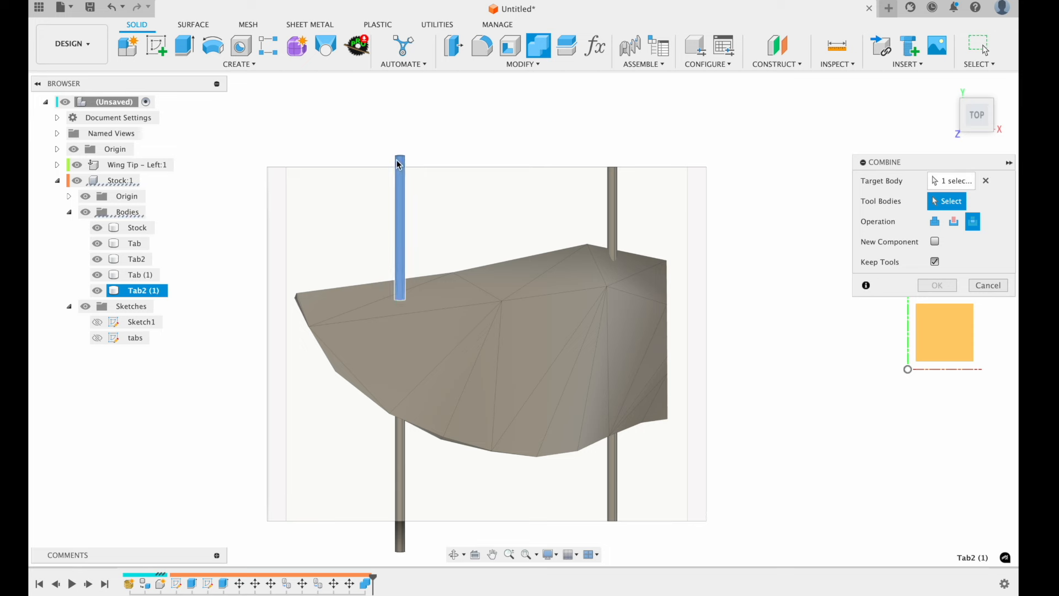
click(474, 200)
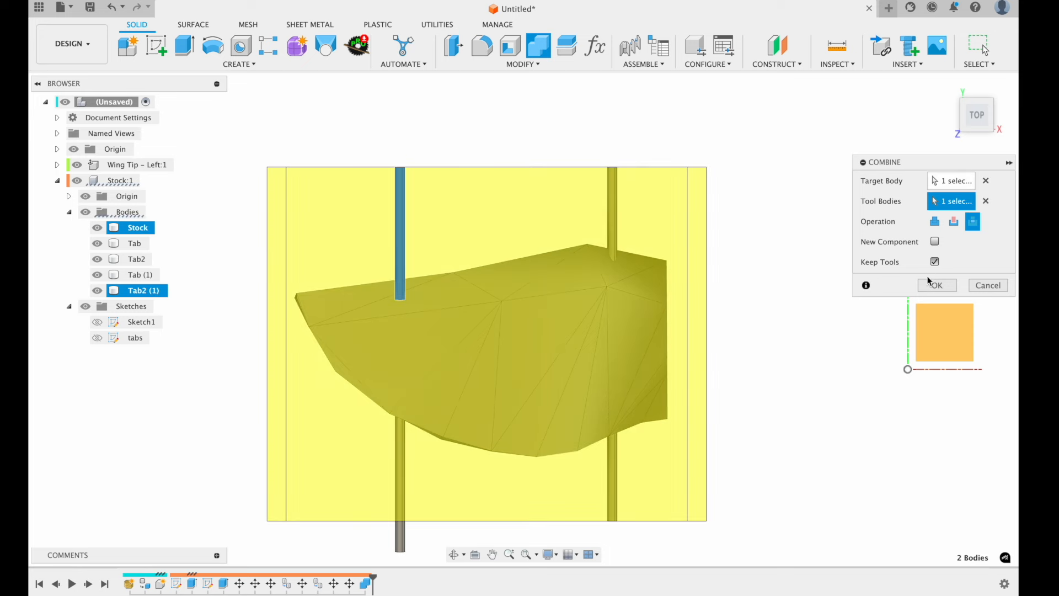
click(935, 285)
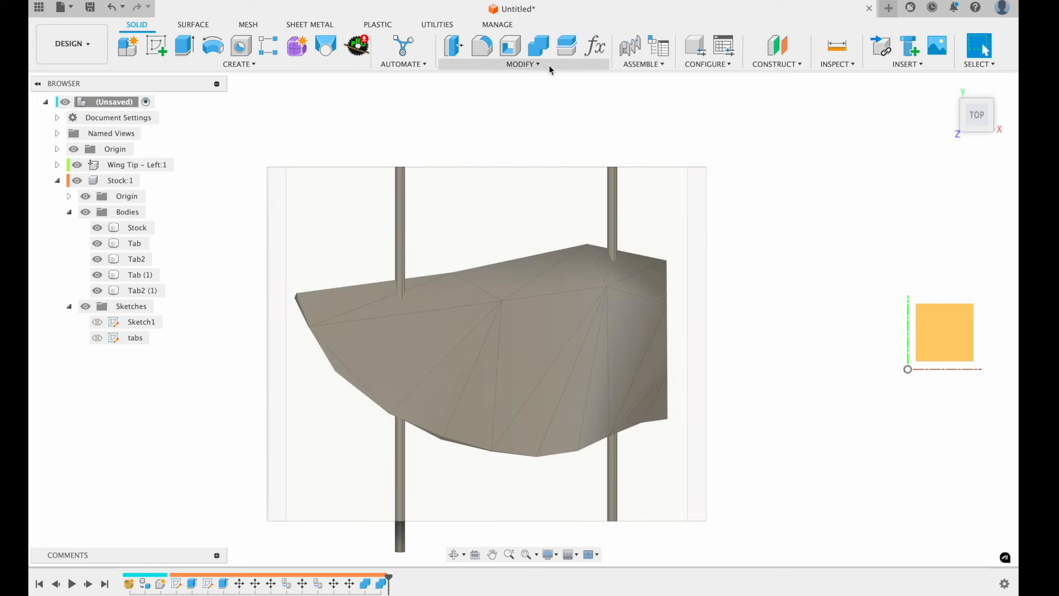
- Intersect the Tab2 body with the Stock body, keeping the tool, and check the trimmed tabs from other angles
click(538, 46)
click(400, 427)
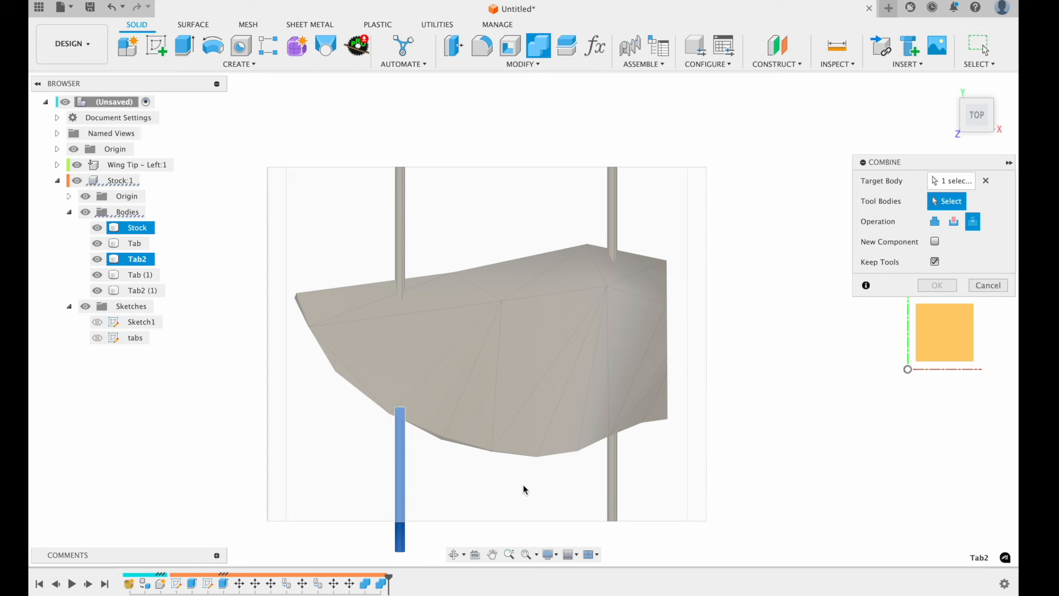
click(439, 497)
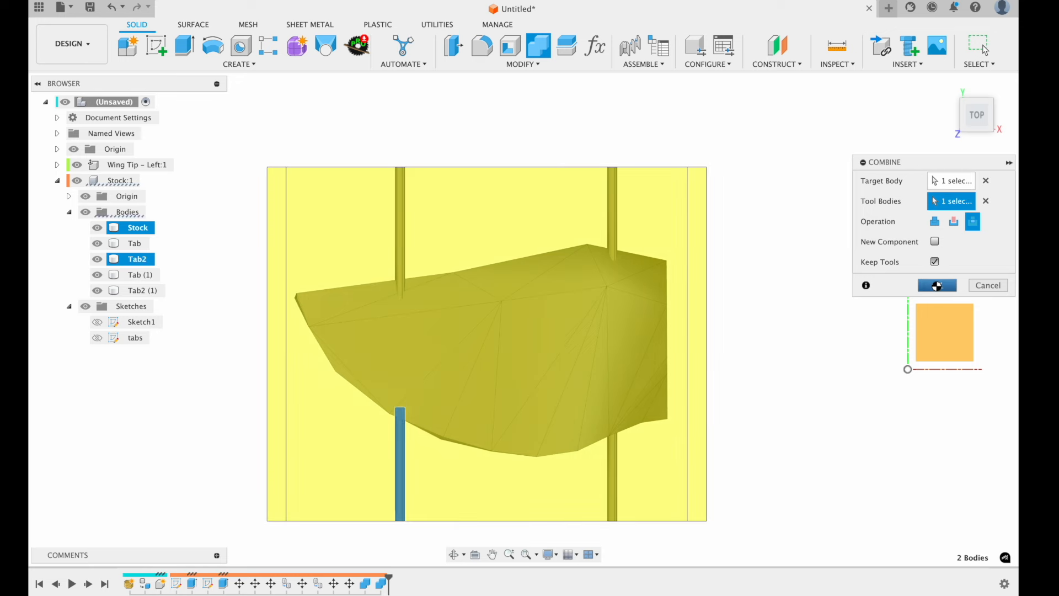
key(Return)
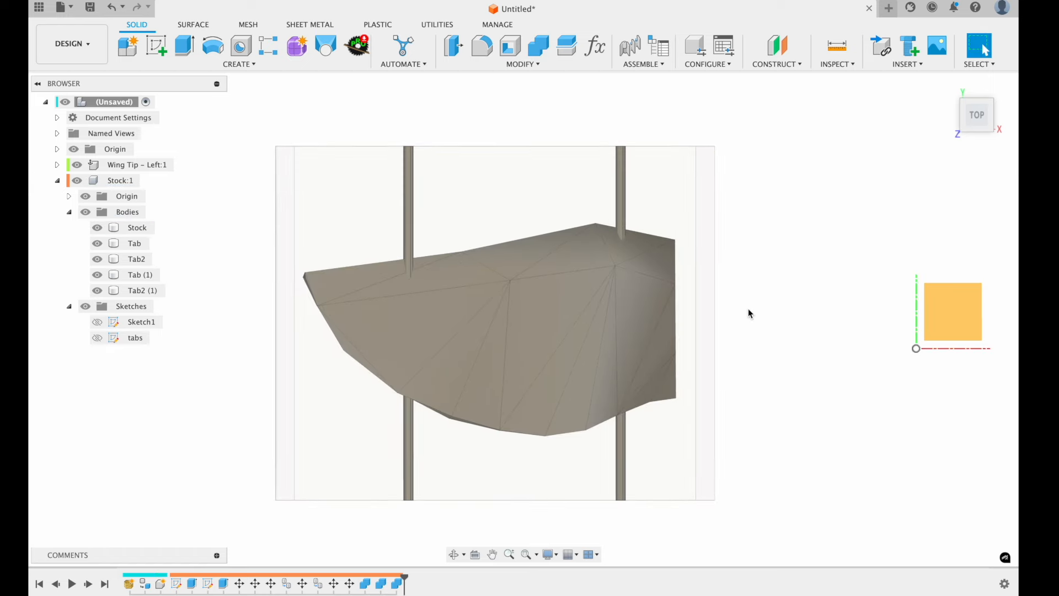
shift+scroll(748, 309, down, 10)
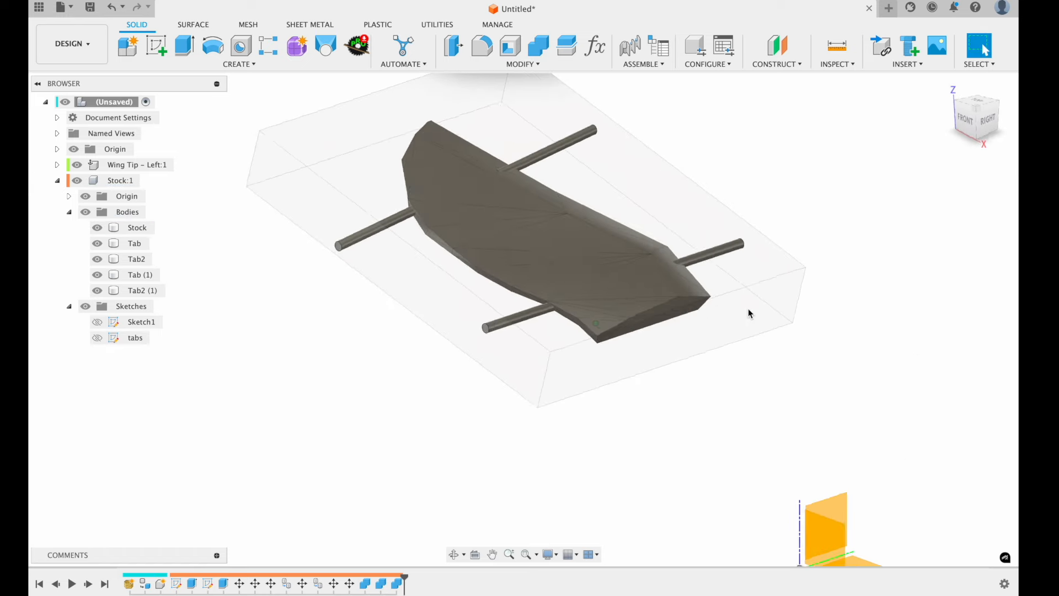
shift+scroll(748, 309, right, 10)
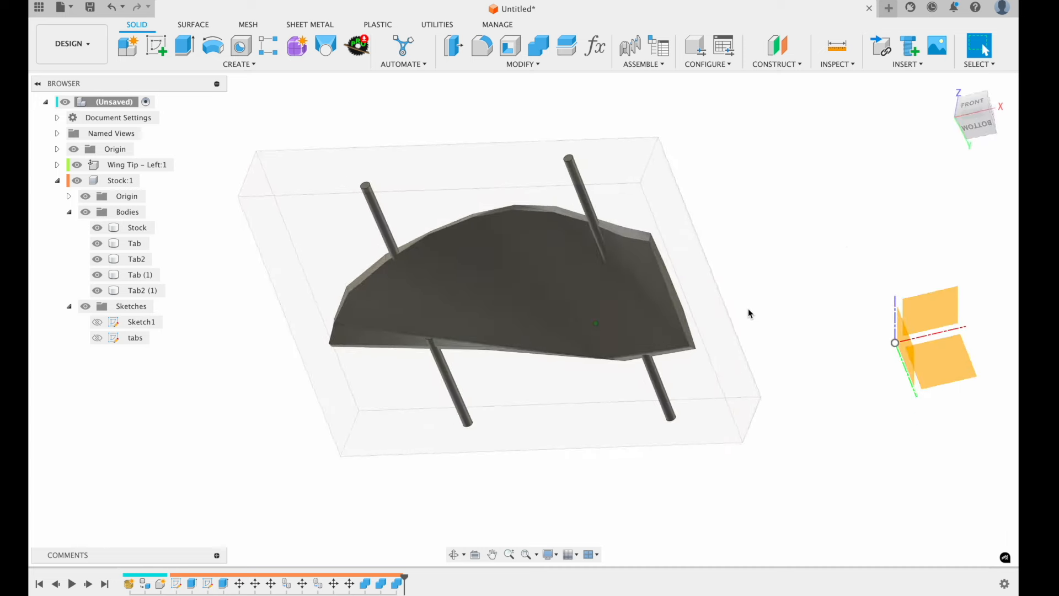
- Examine the four trimmed tabs around the wing tip inside the stock block from several angles
shift+scroll(563, 263, down, 3)
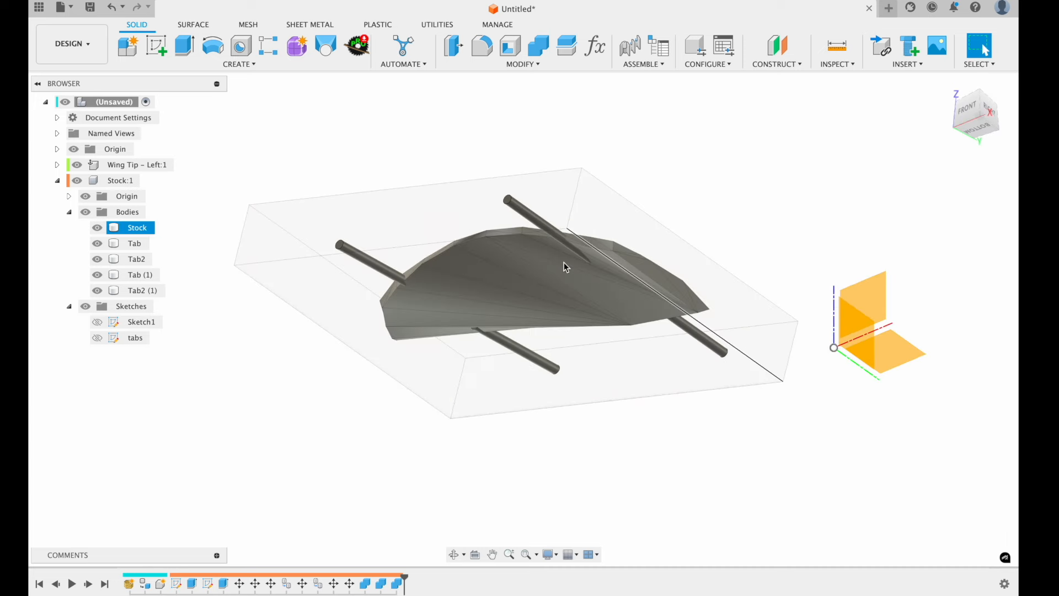
scroll(573, 247, up, 5)
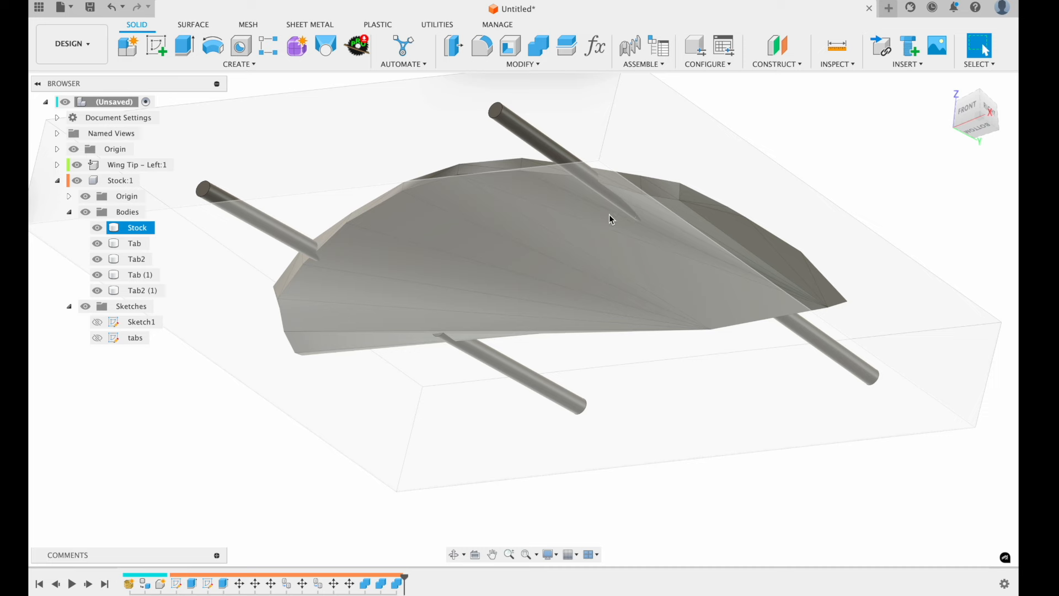
shift+scroll(602, 223, up, 10)
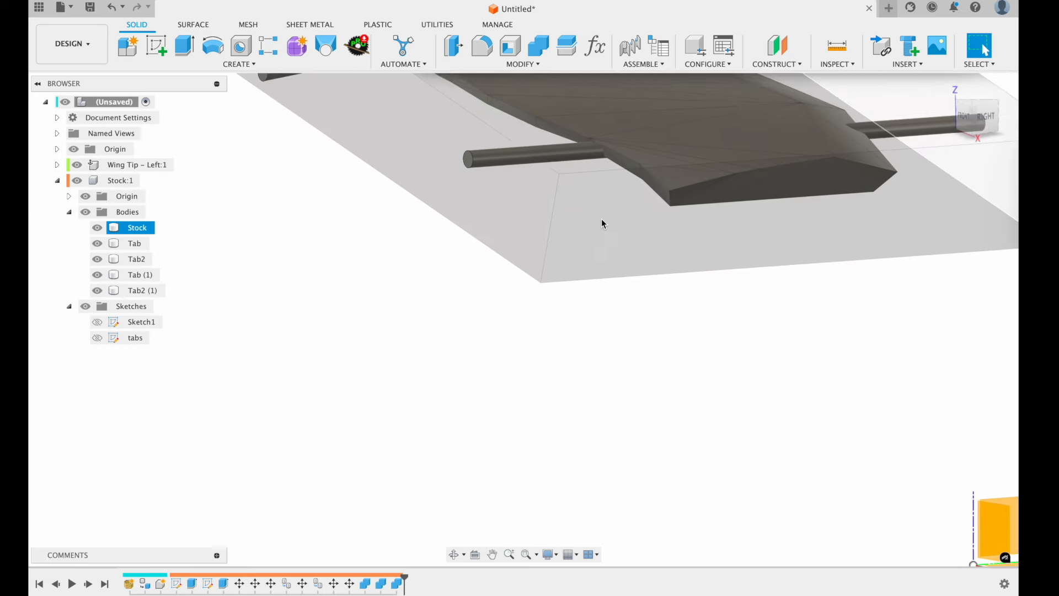
scroll(601, 219, up, 5)
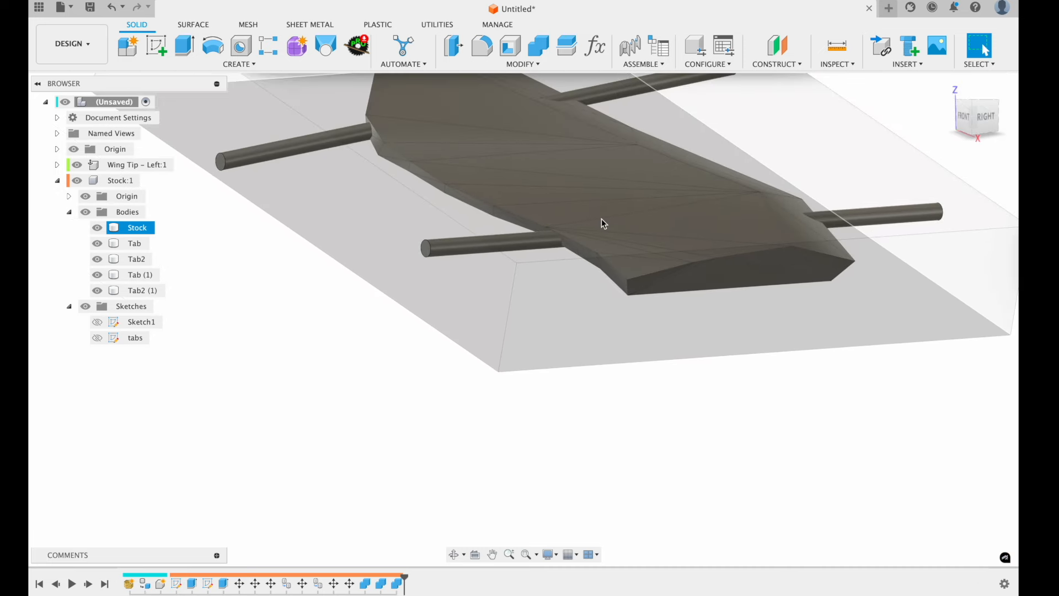
scroll(601, 218, up, 3)
click(369, 389)
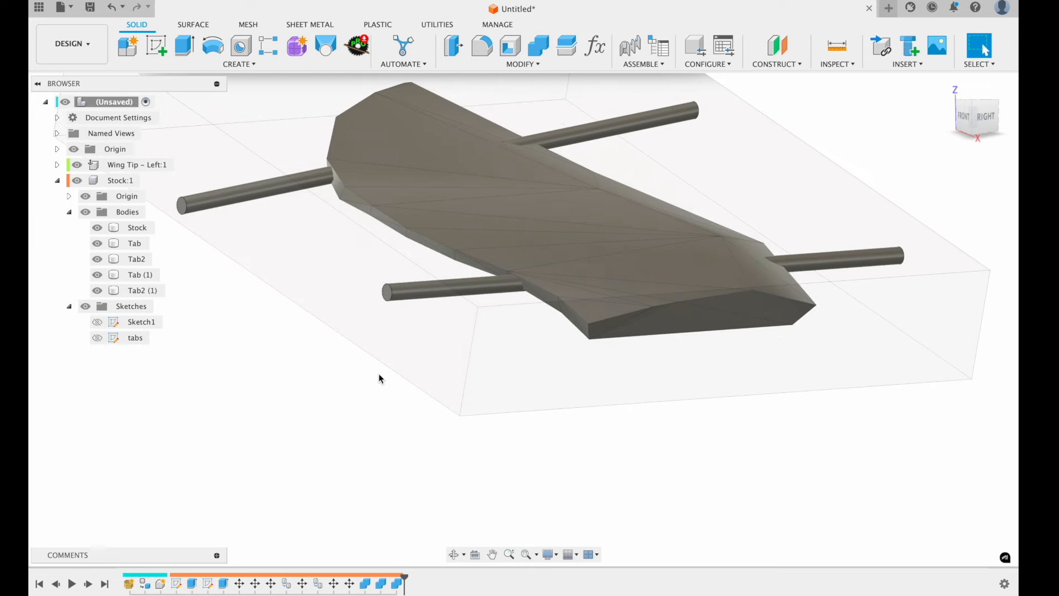
shift+scroll(378, 372, up, 10)
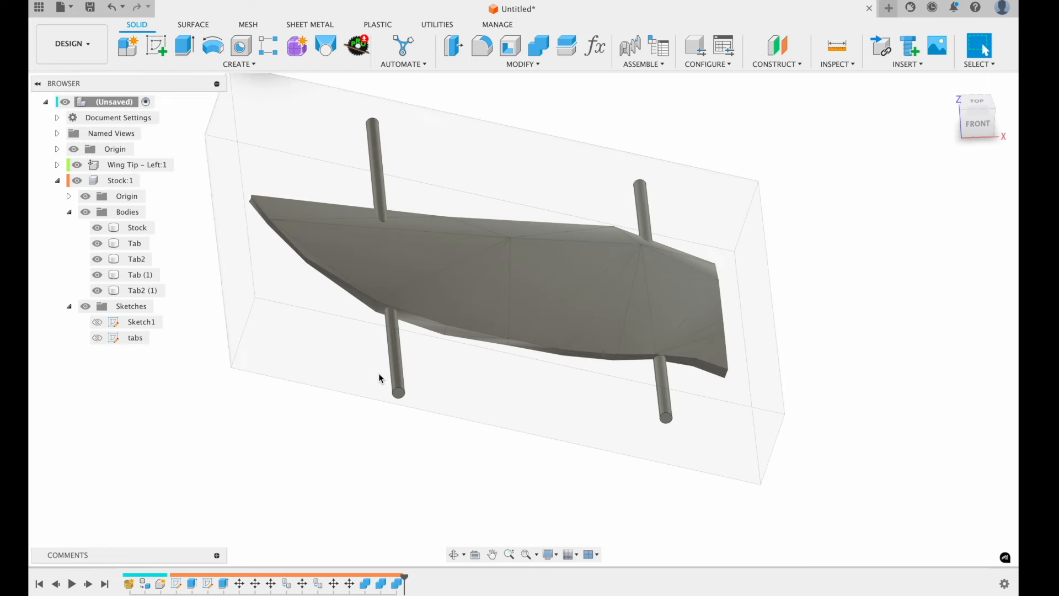
- Save the design as "Test Tabs" in the CNC Woodworking project
key(super+s)
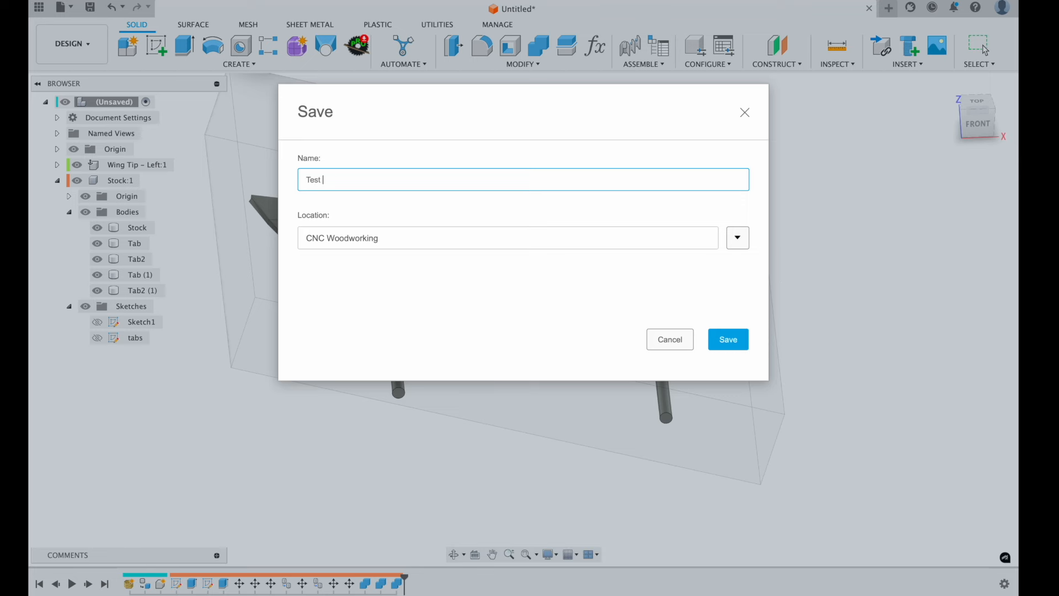
text(Test Tabs)
key(Return)
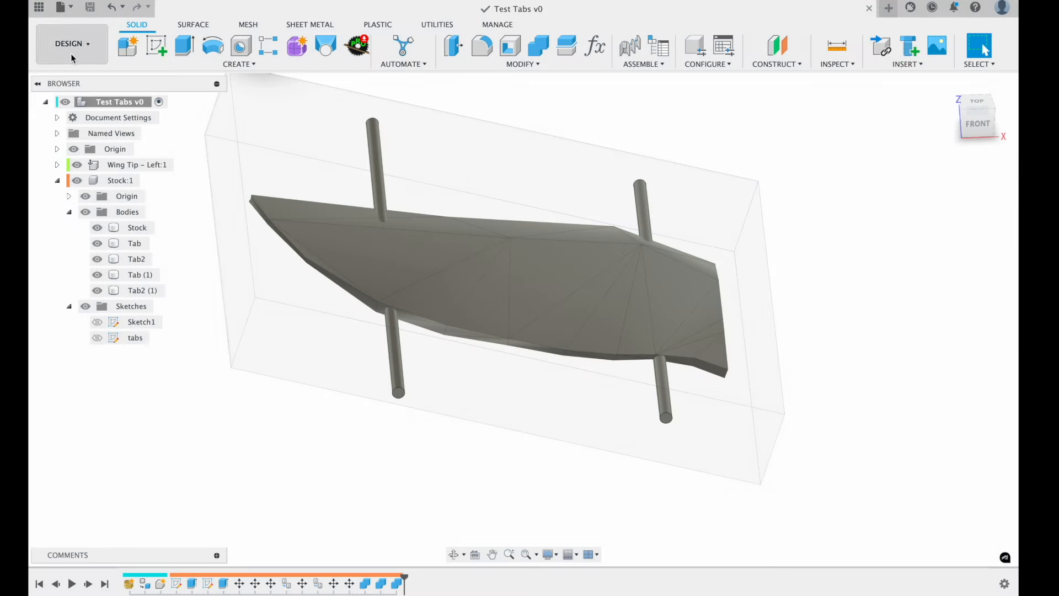
- Start a new milling setup in the Manufacture workspace and assign the Avid Mach4 3 axis 3 Axis machine
click(71, 55)
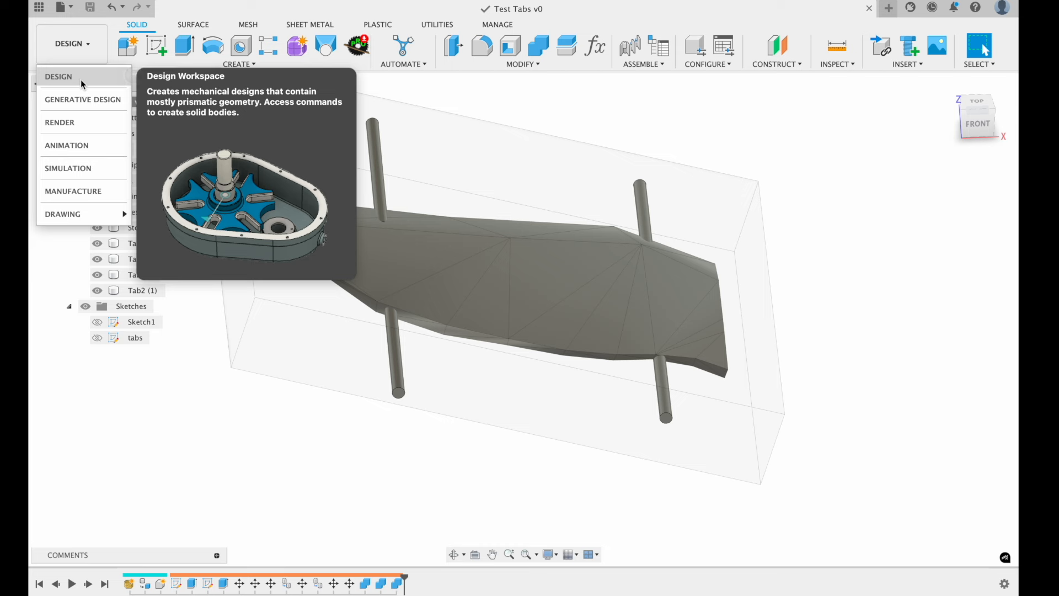
click(73, 193)
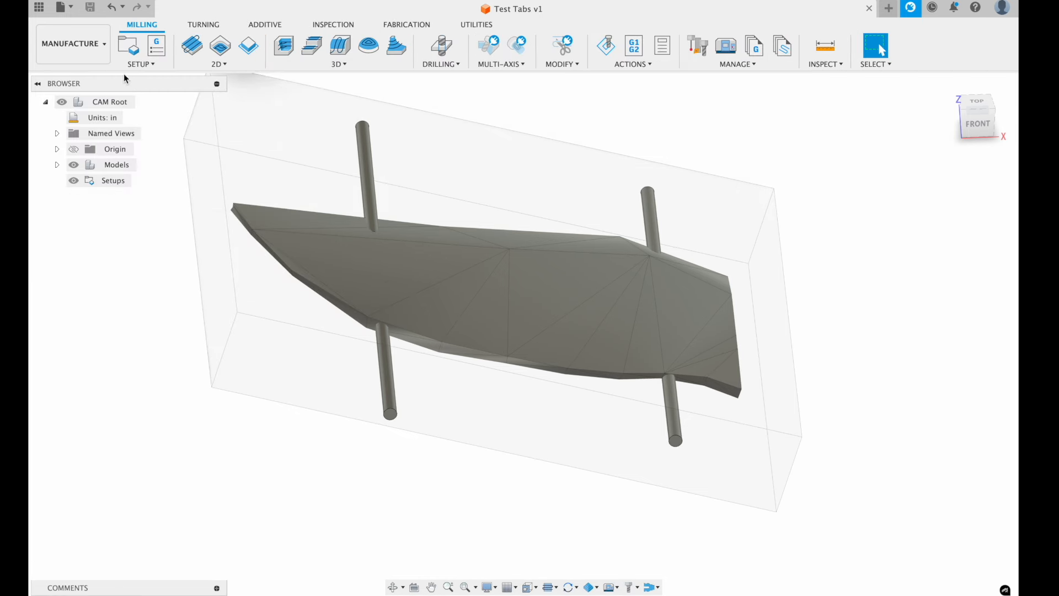
click(131, 49)
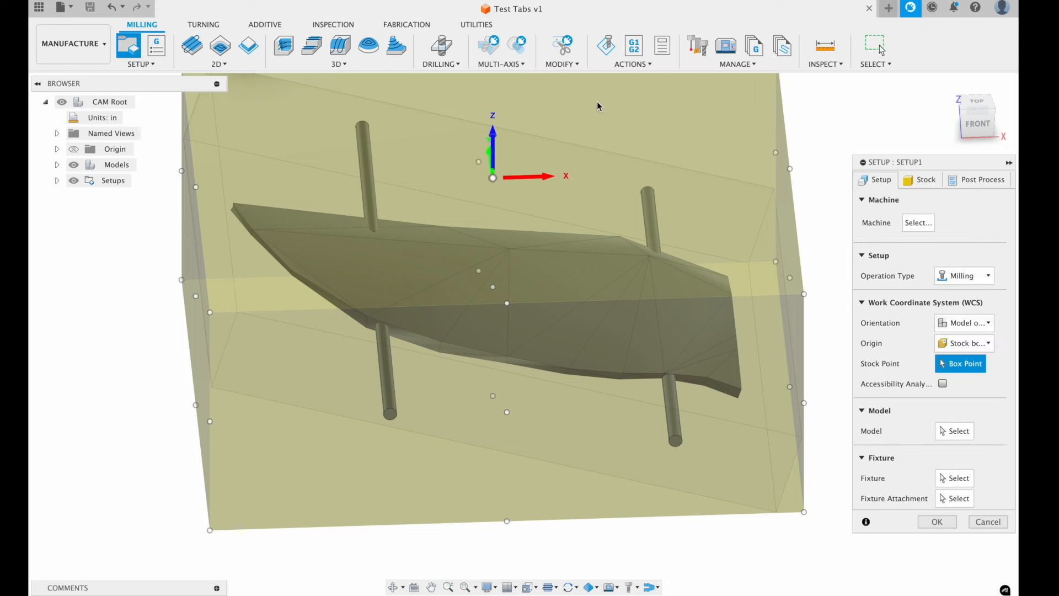
click(907, 222)
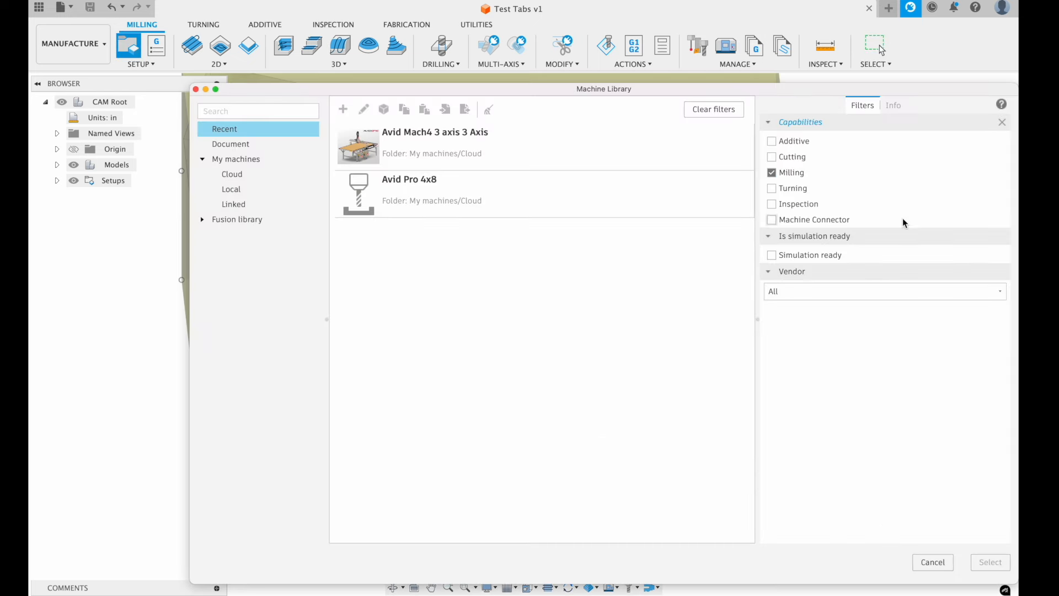
click(525, 157)
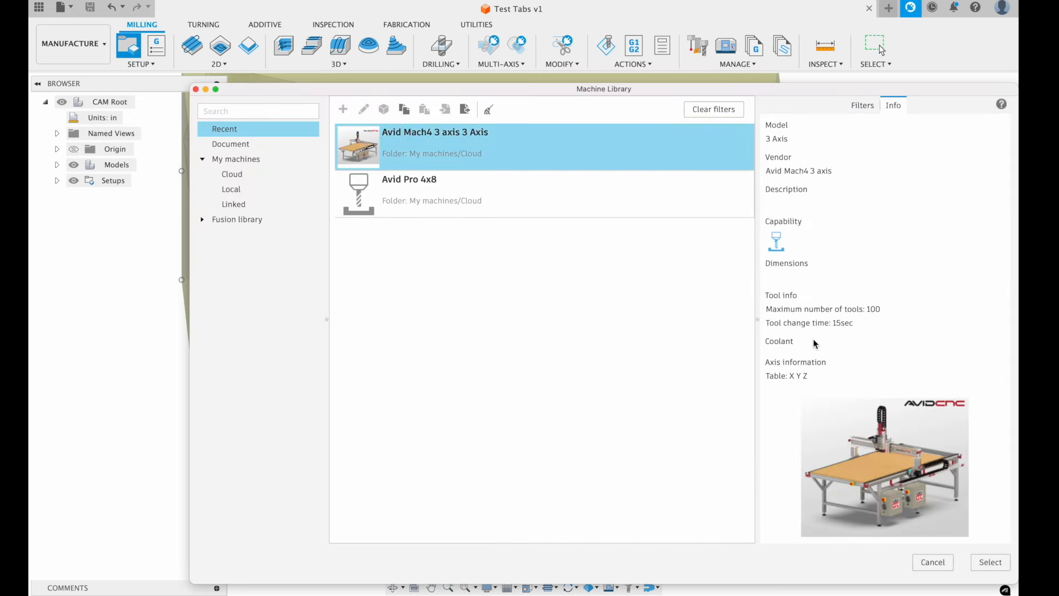
click(991, 561)
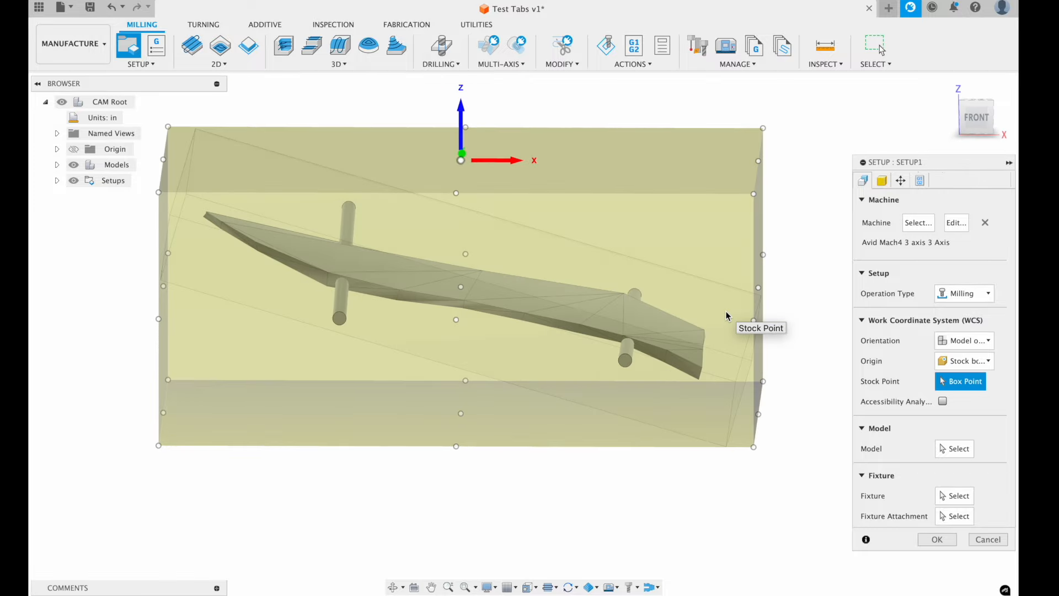
- Define the setup's stock from a solid, using the Stock body around the wing tip
click(882, 181)
click(965, 221)
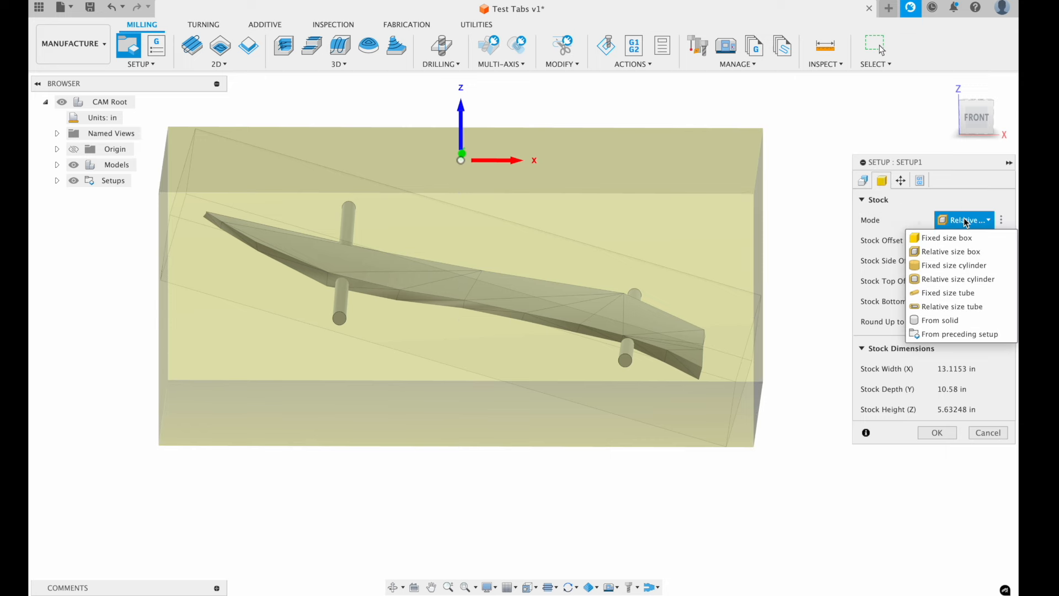
click(944, 319)
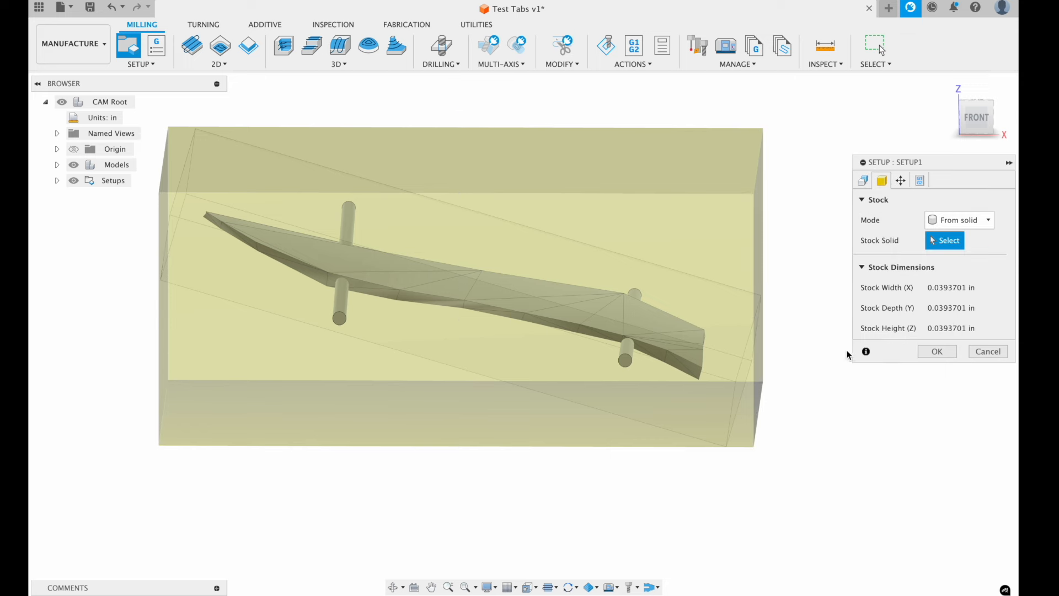
click(729, 396)
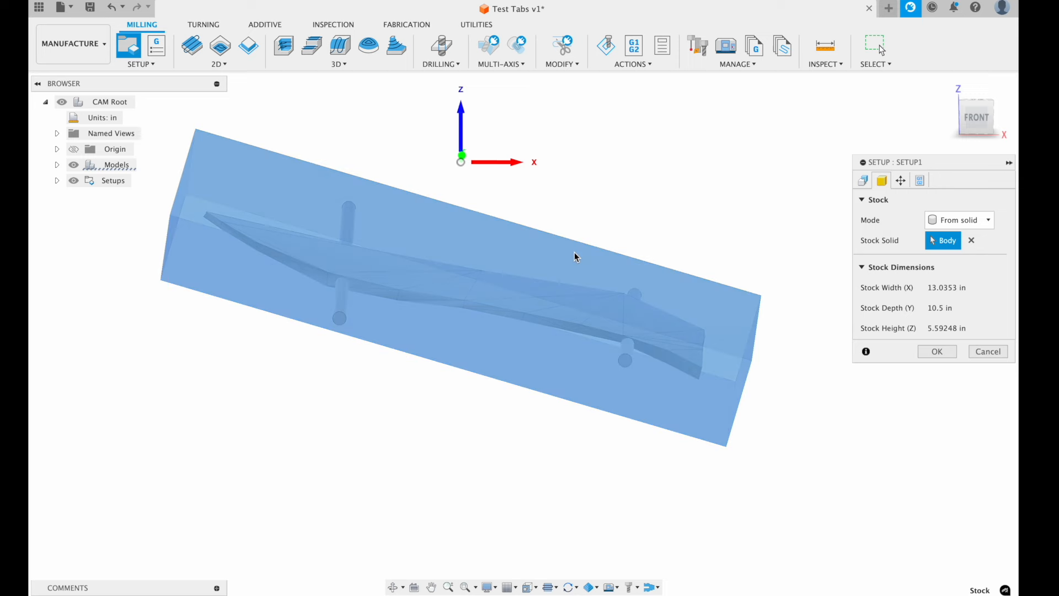
shift+scroll(574, 253, right, 5)
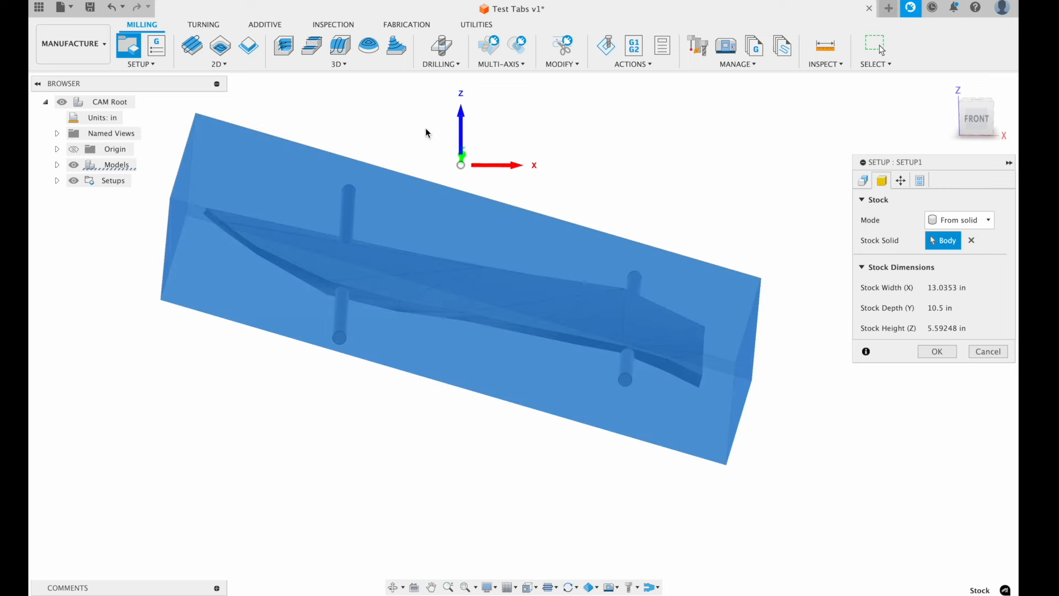
- Orient the WCS by Z axis and X axis, with flipped Z along a short upright stock edge and X along the 10.5 in edge
click(864, 181)
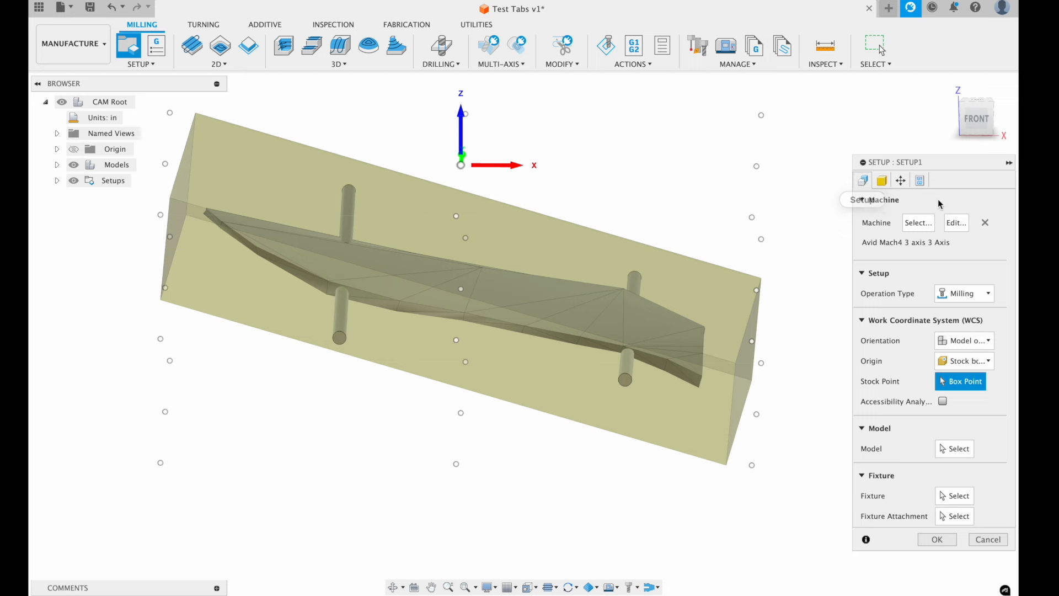
click(963, 340)
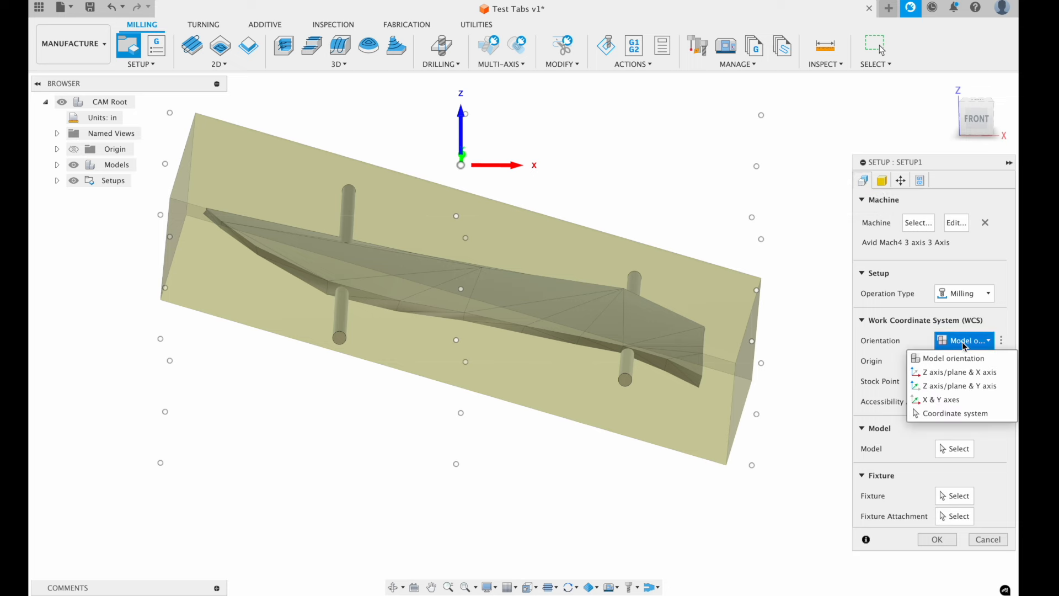
click(953, 373)
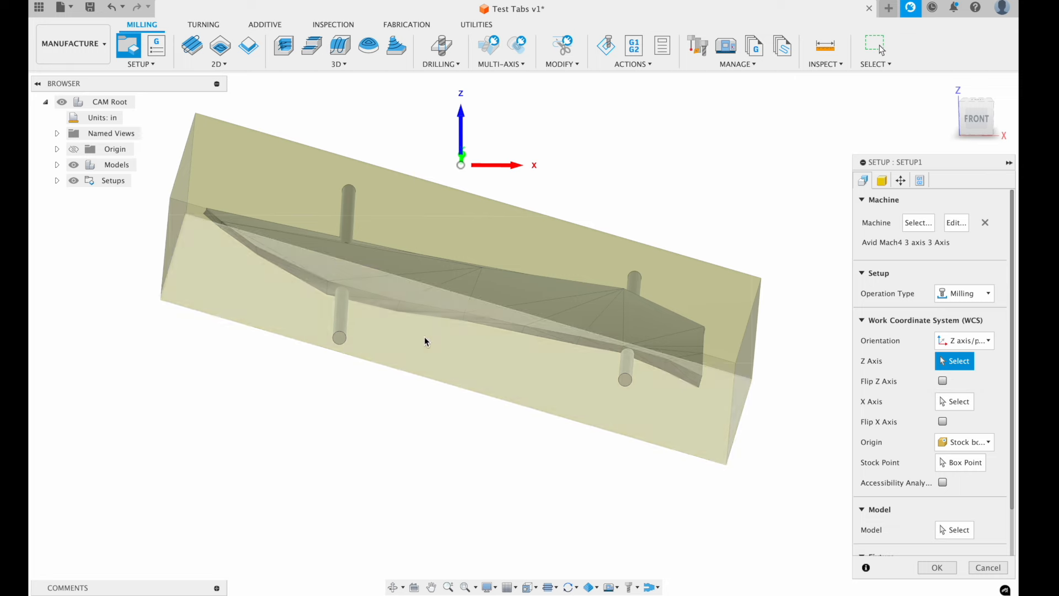
click(179, 250)
shift+middle_drag(179, 250, 448, 369)
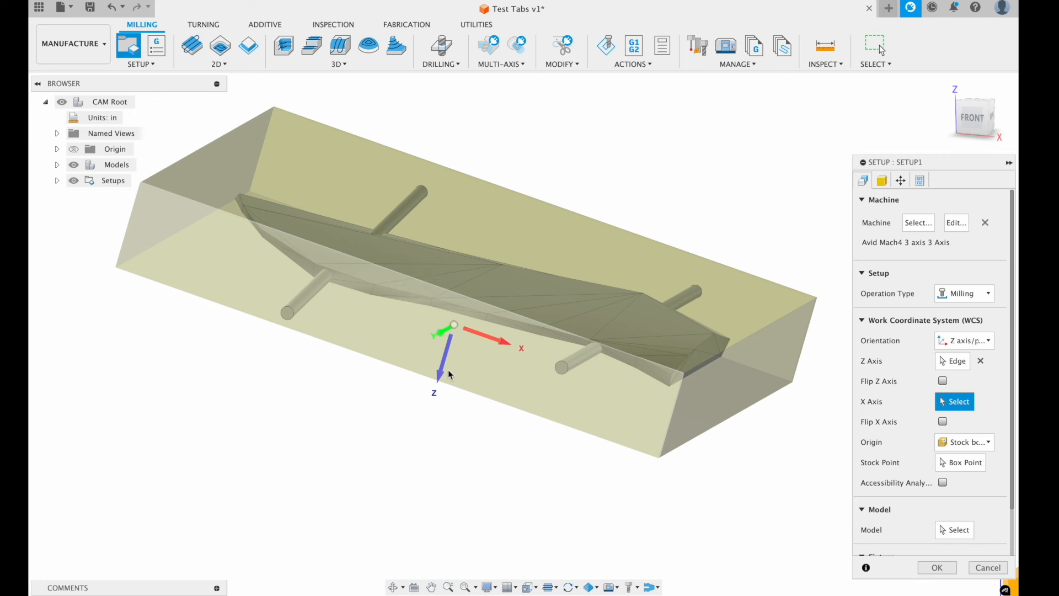
click(942, 381)
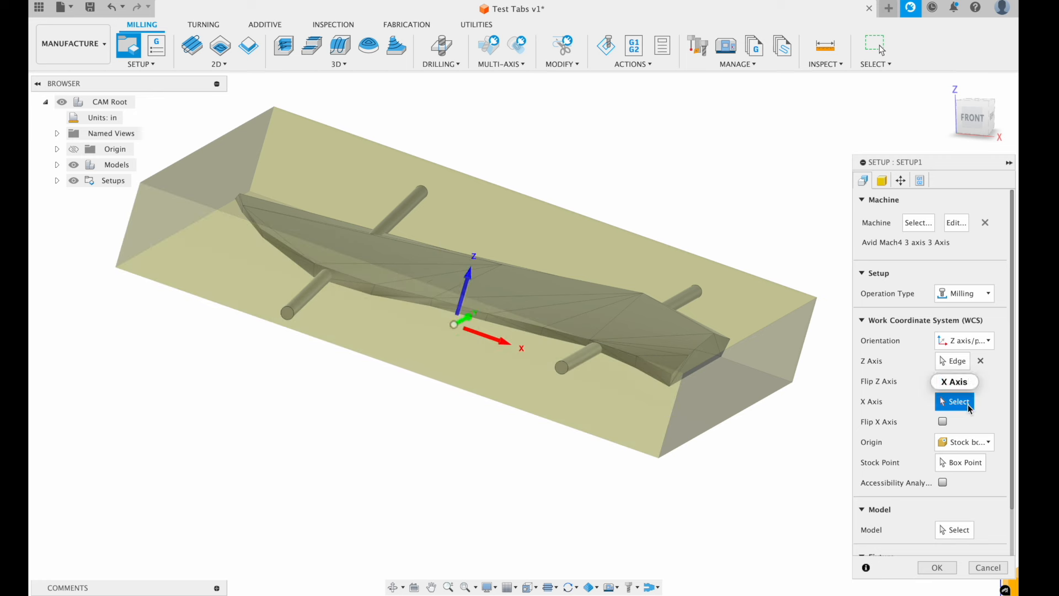
click(734, 416)
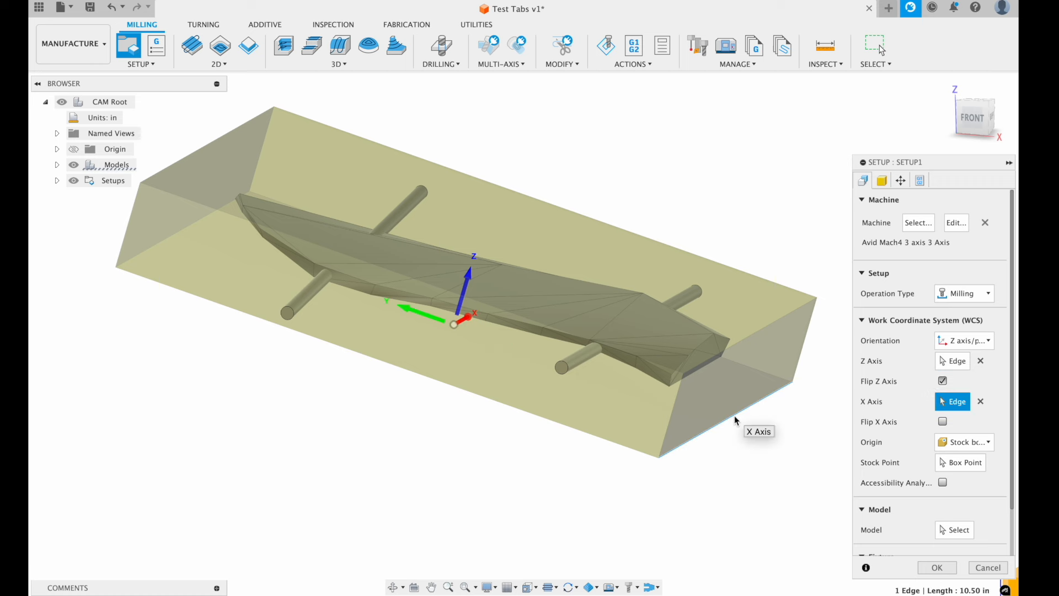
- Place the WCS origin at the stock's lower front corner, where the chosen X-axis edge begins
click(959, 467)
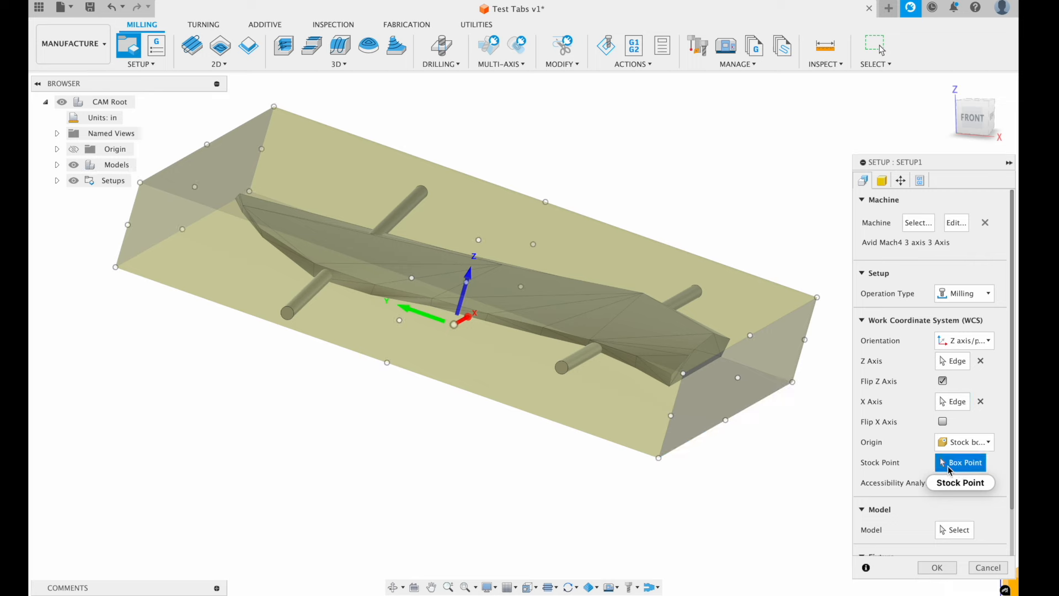
click(660, 458)
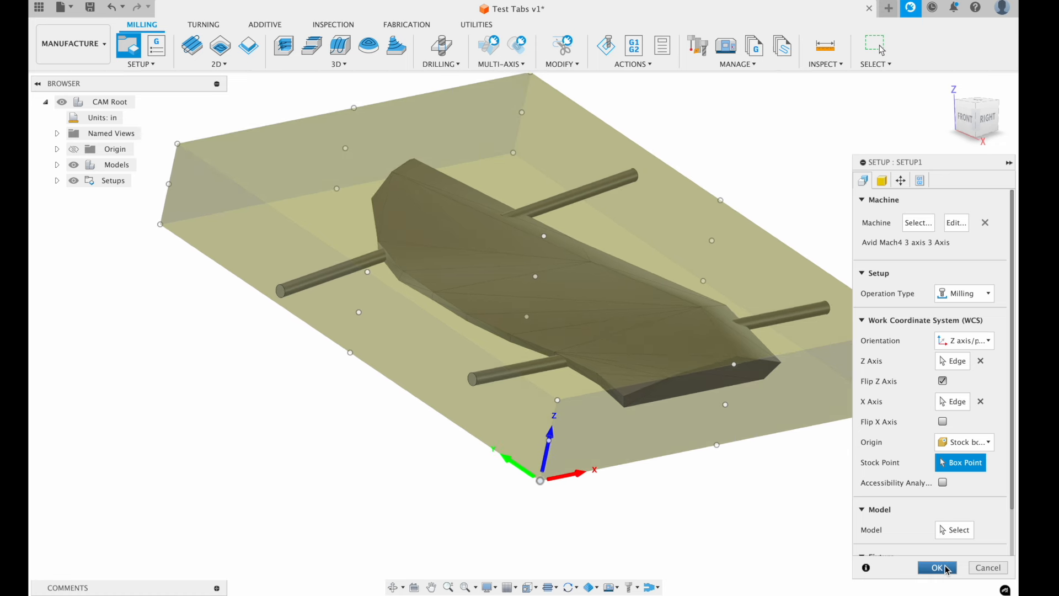
scroll(957, 528, down, 2)
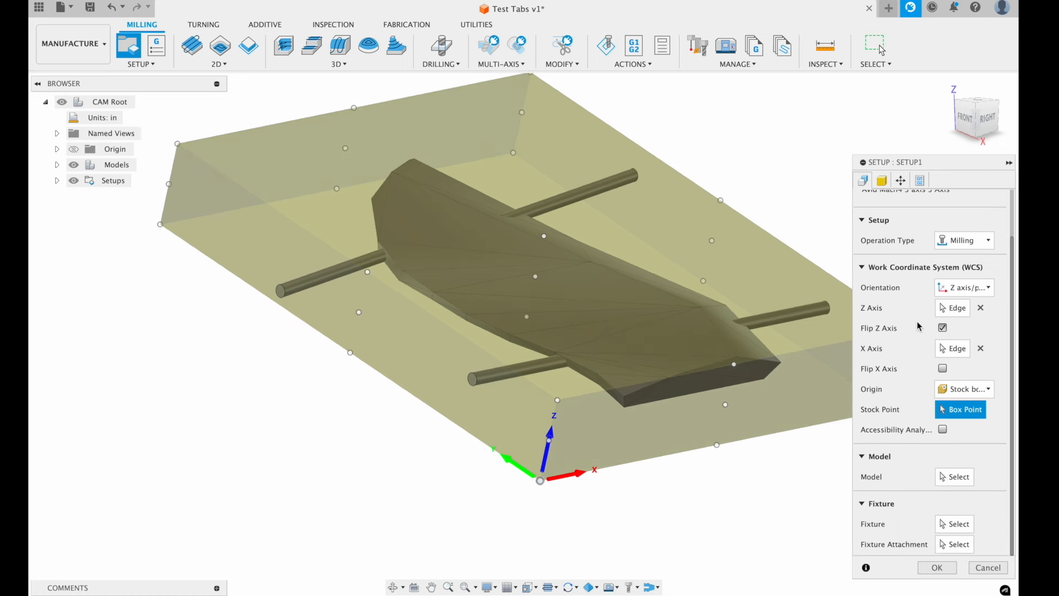
- Enter a program name ending in "Tabbed" for the setup and try to accept the setup without a chosen model
click(920, 180)
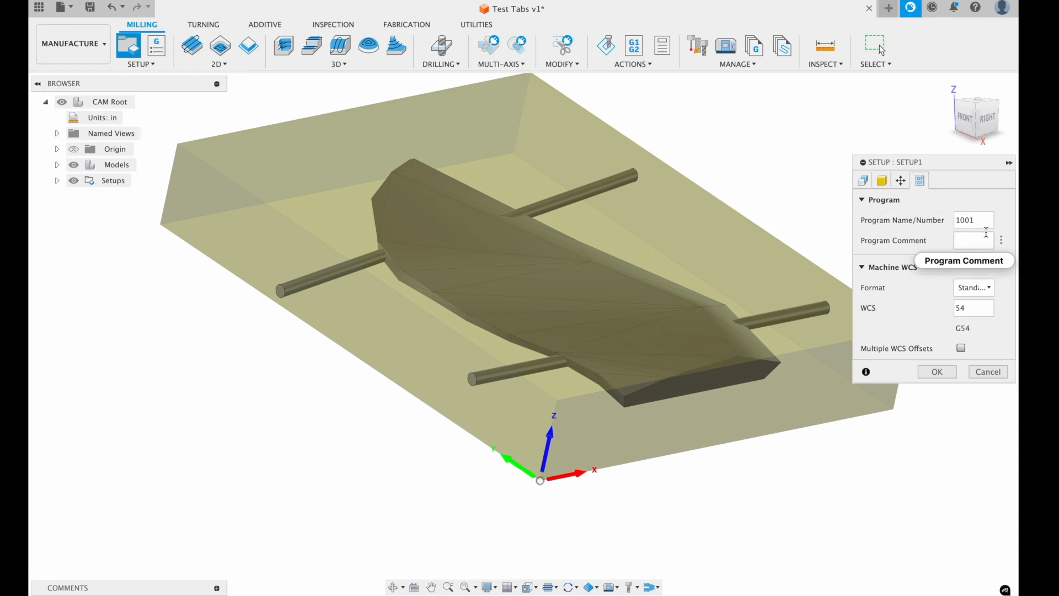
double_click(983, 221)
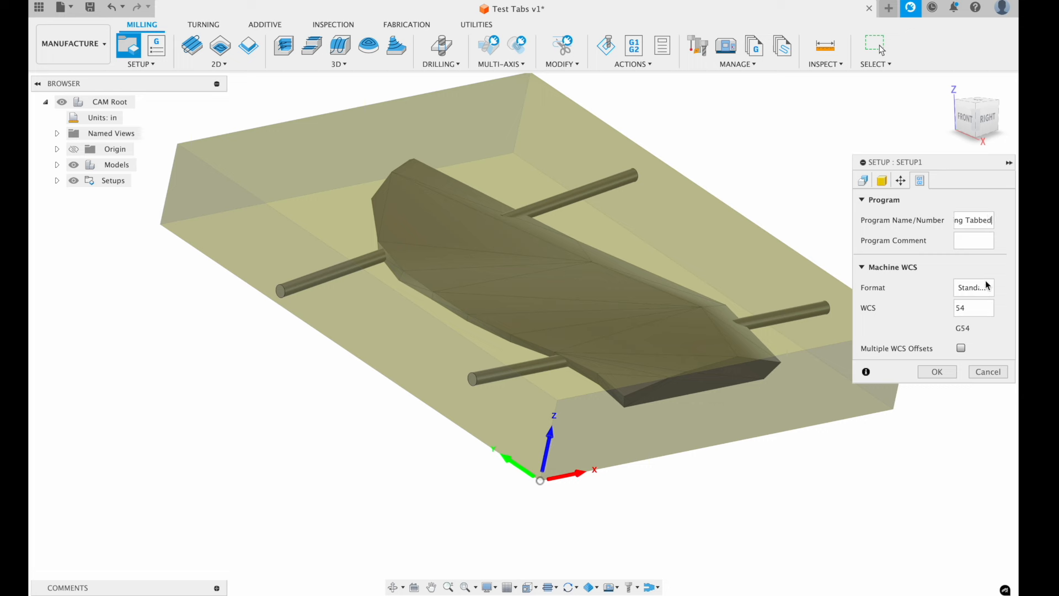
click(933, 374)
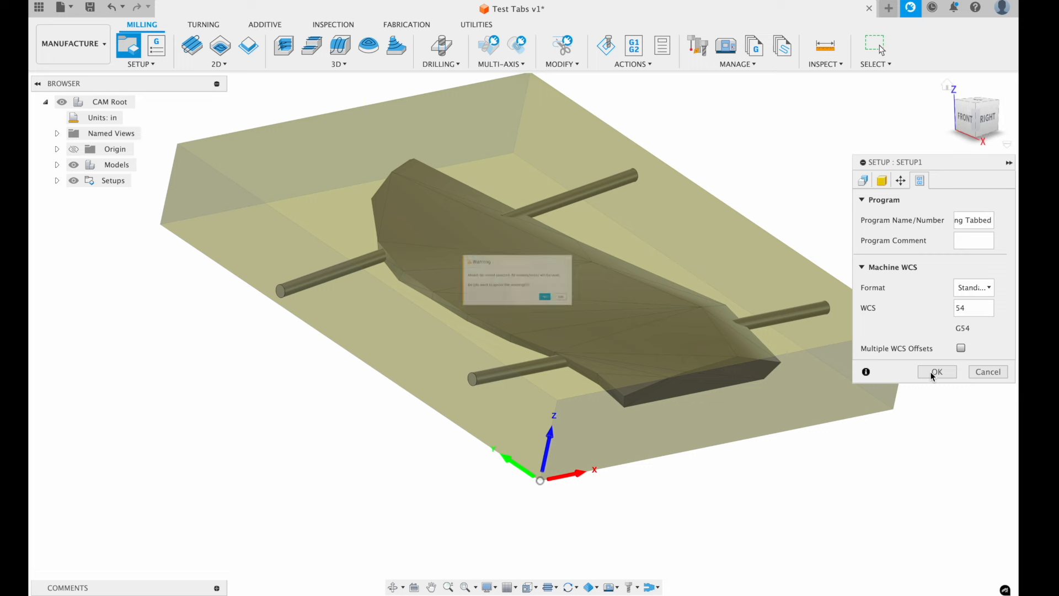
click(578, 318)
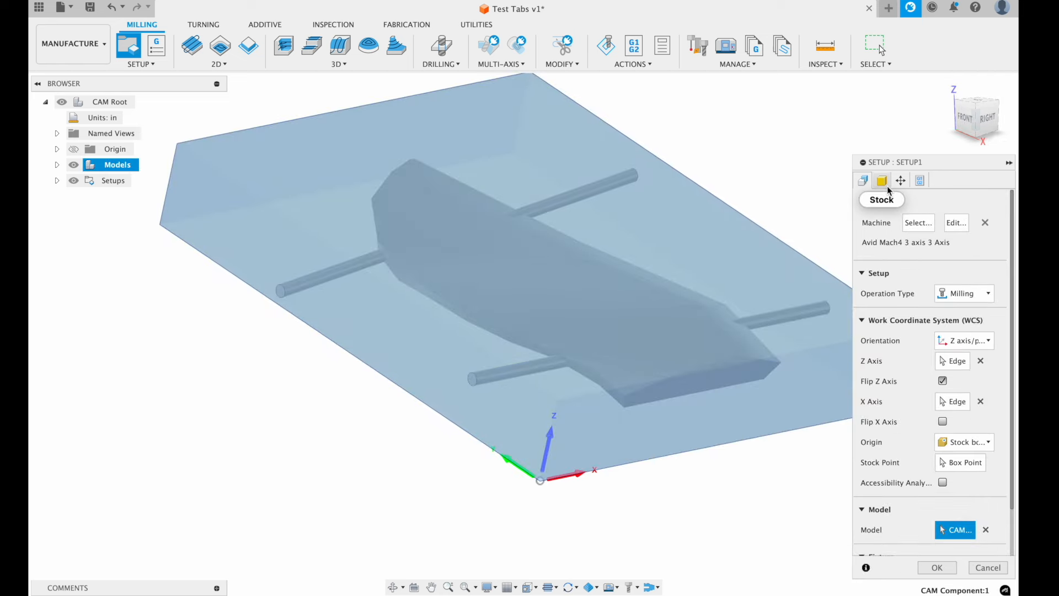
- Clear the whole CAM component from the setup's model selection and expand the Test Tabs model down to the Wing Tip - Left component
scroll(892, 412, down, 2)
click(986, 477)
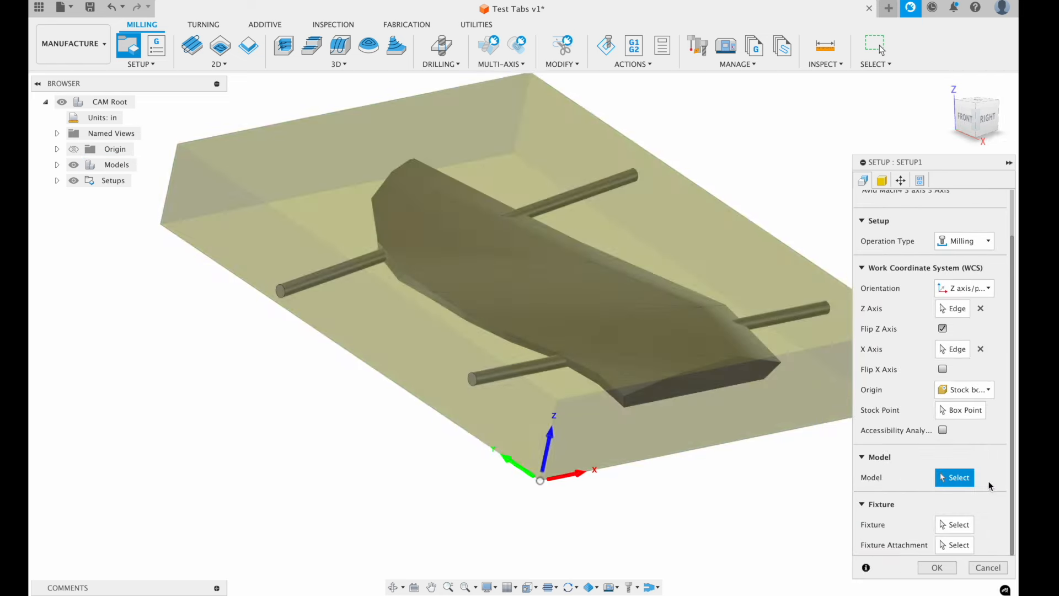
click(57, 165)
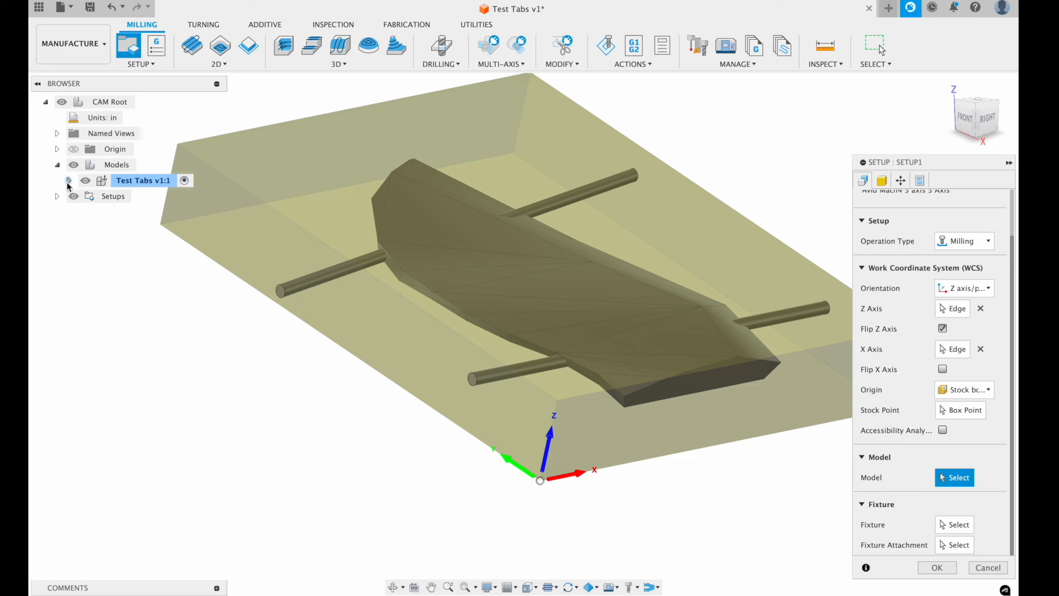
click(68, 180)
click(81, 227)
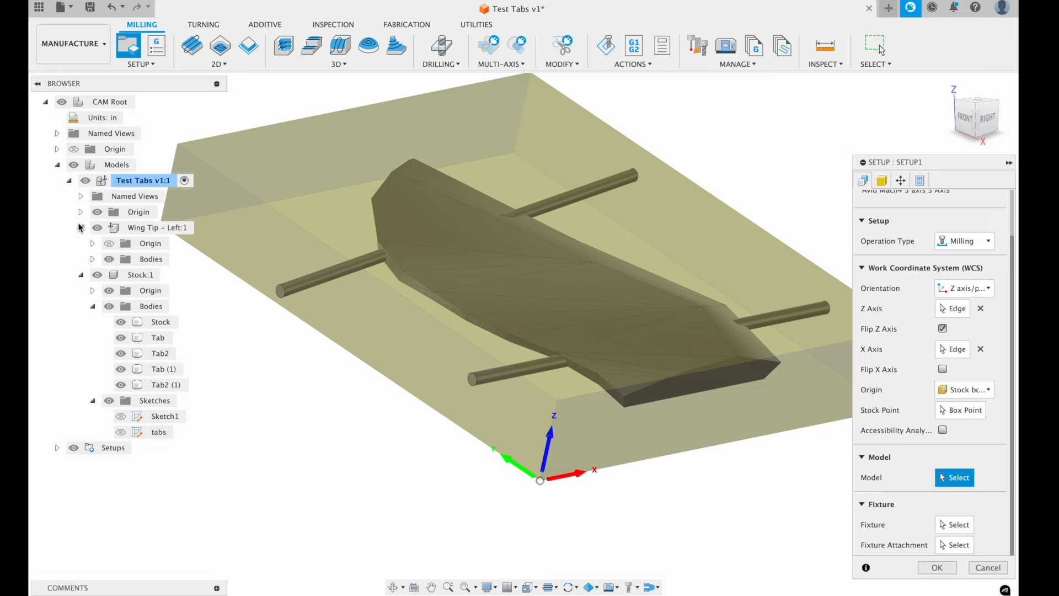
- Assign the Wing Tip - Left component as the machining model and finish the milling setup
click(135, 228)
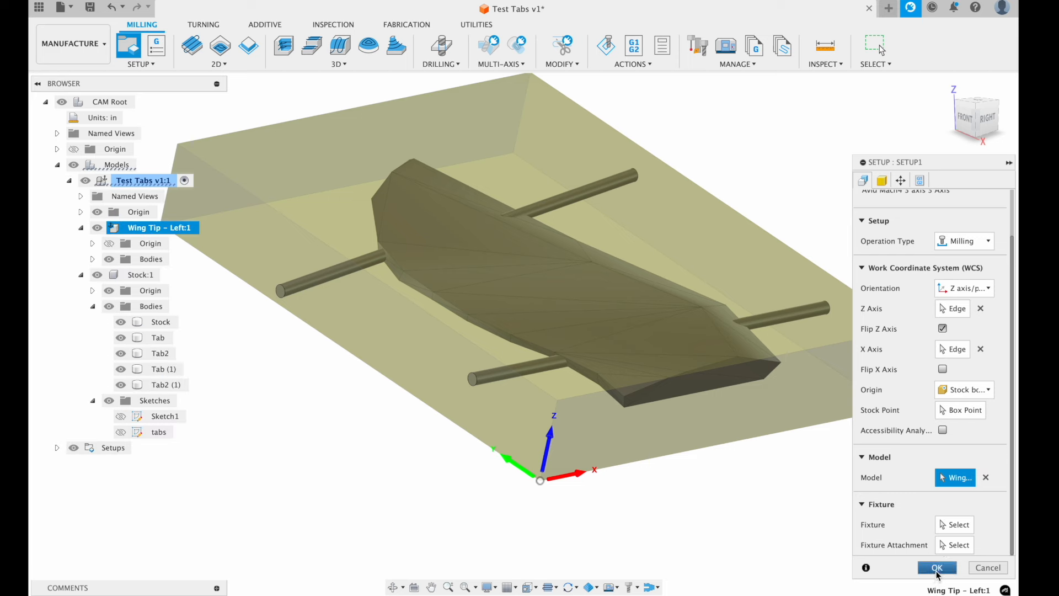
click(937, 567)
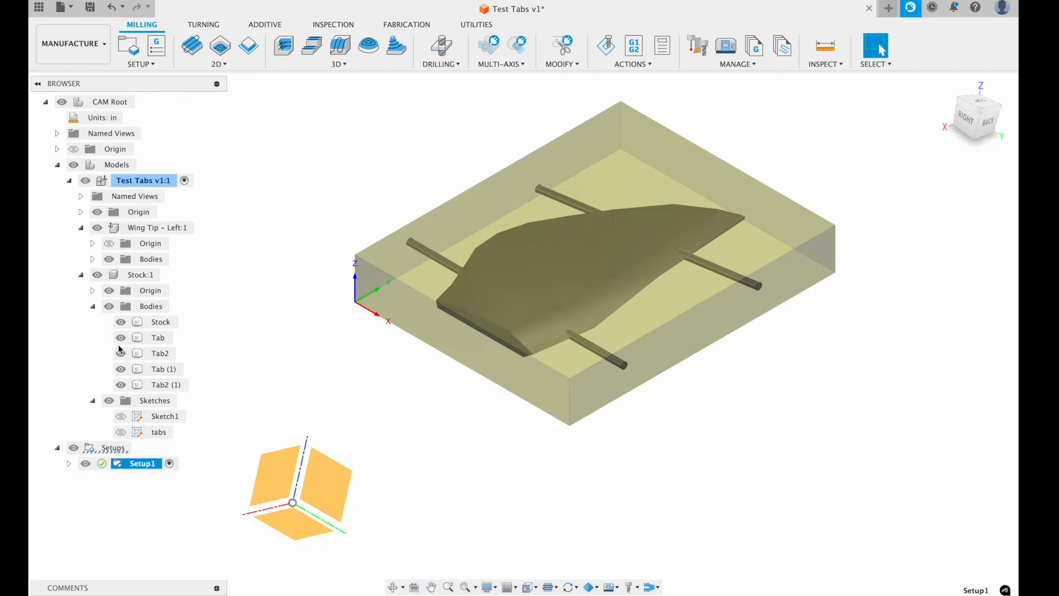
- Hide the origin planes of the Test Tabs model and collapse the Stock component's contents
click(107, 273)
click(97, 213)
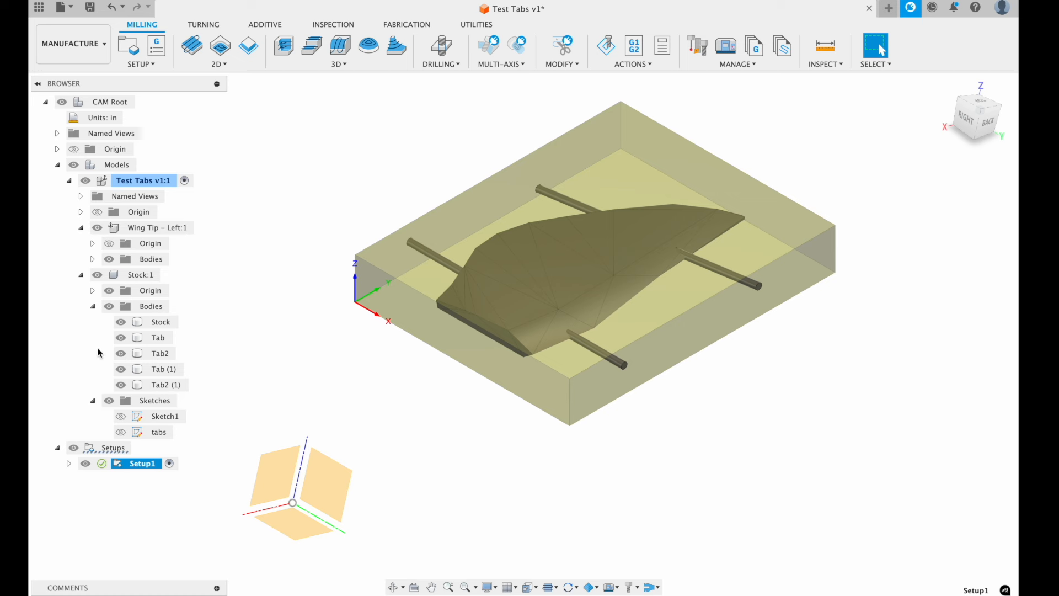
click(81, 275)
click(279, 325)
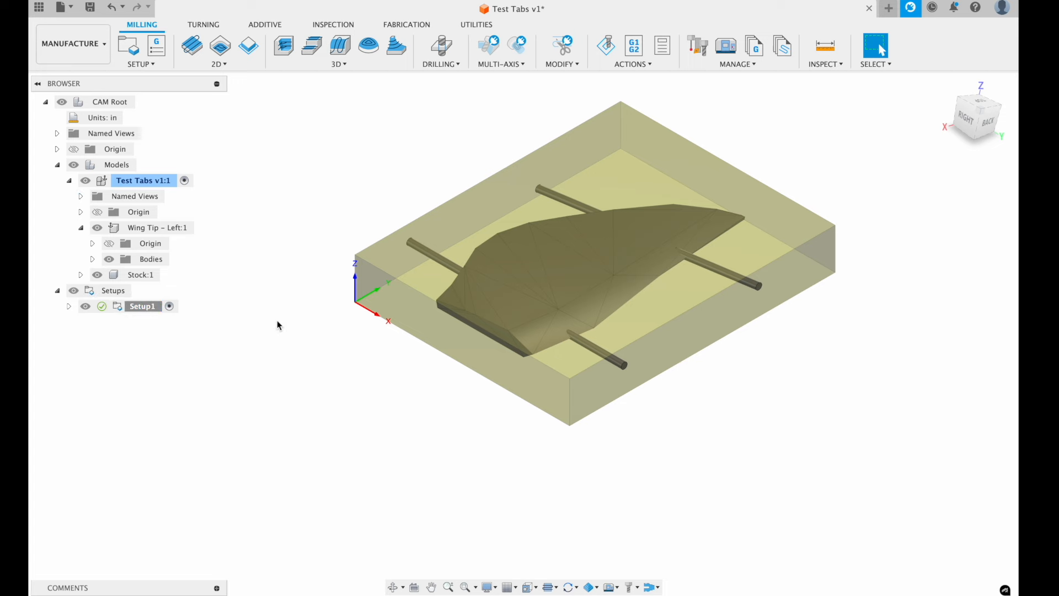
shift+scroll(279, 326, left, 10)
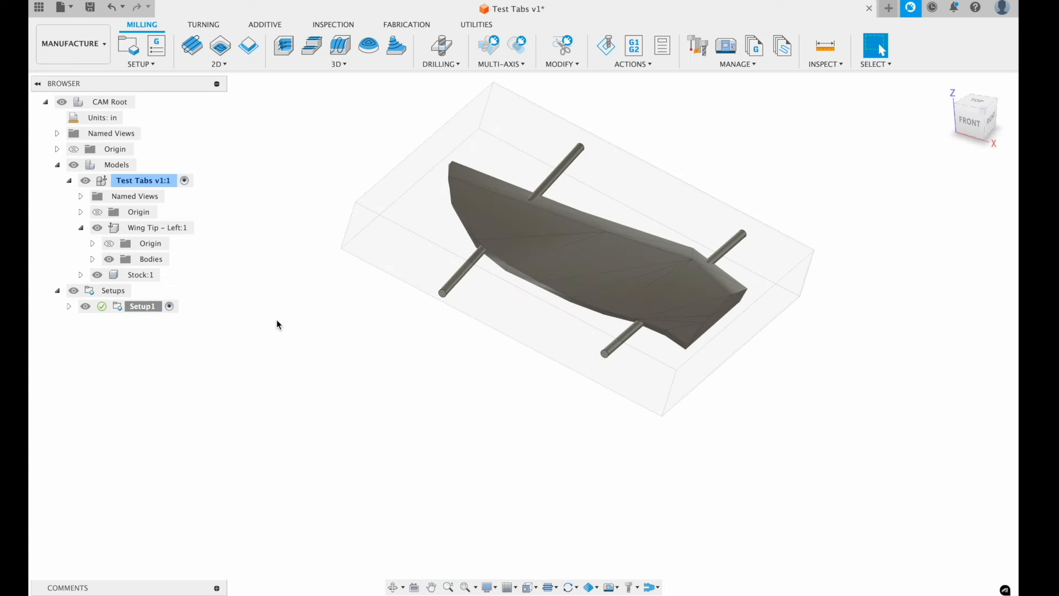
- Rename the milling setup as Top Wing and expand it to show its contents
click(147, 310)
click(145, 307)
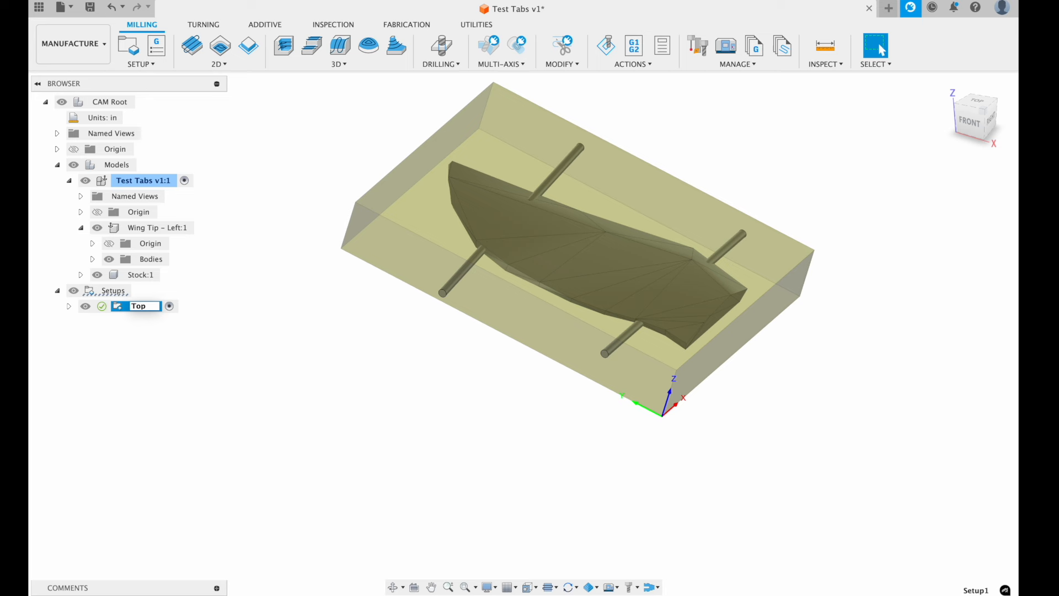
text(Top Wing)
key(Return)
click(405, 398)
click(68, 306)
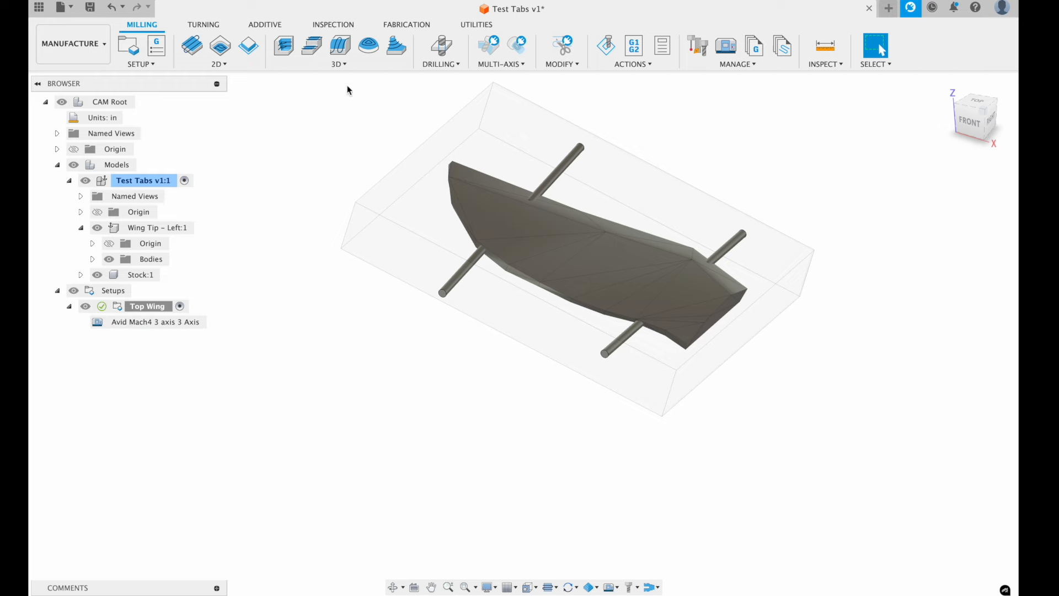
- Try a 3D Adaptive Clearing operation in the Top Wing setup and delete it
click(351, 68)
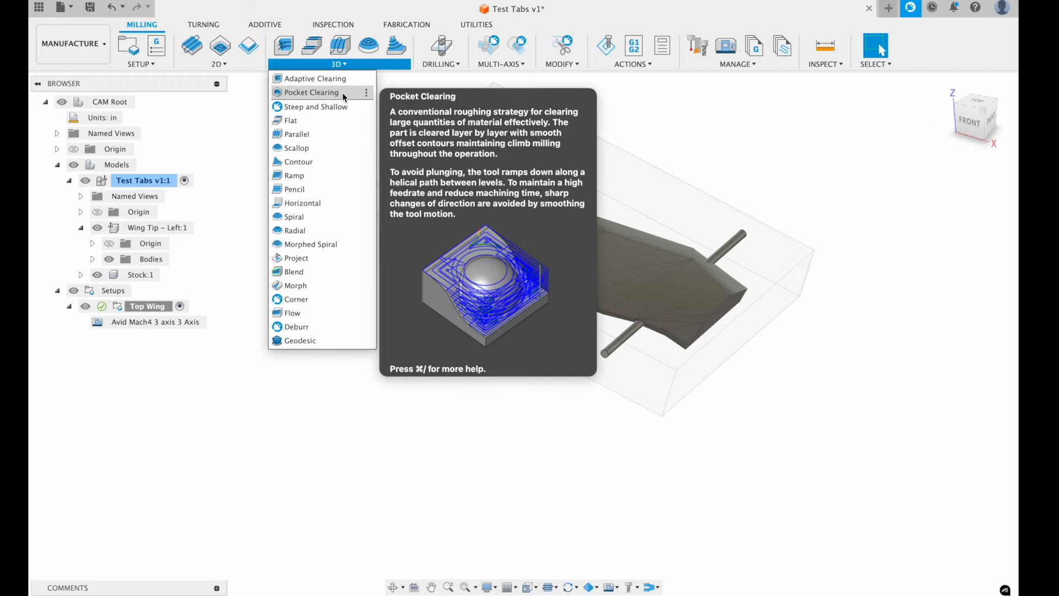
click(347, 79)
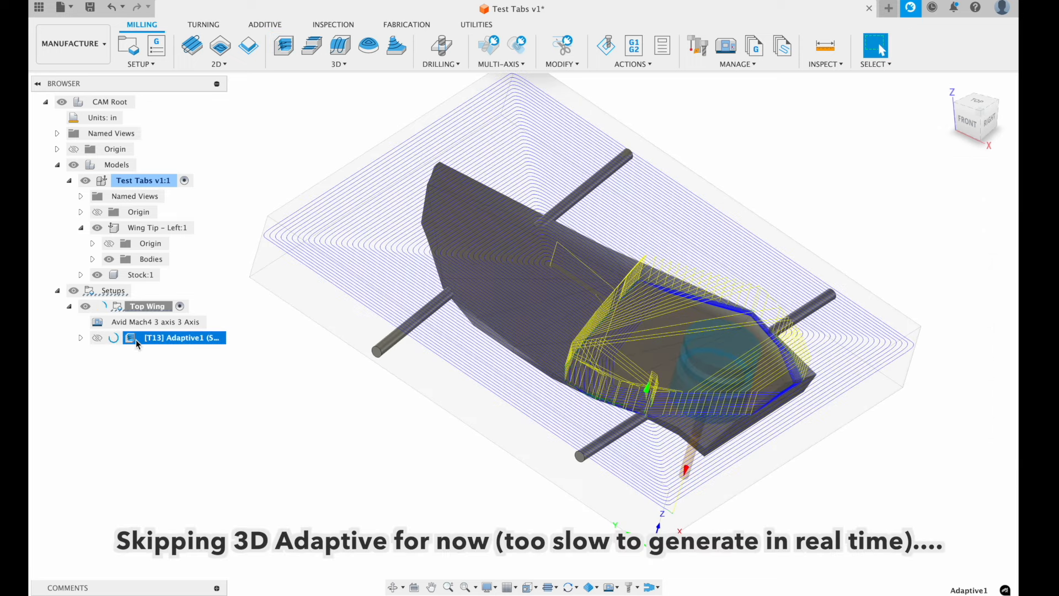
key(Delete)
- Create a 3D Pocket Clearing operation in the Top Wing setup using tool 14, the 3/8" spiral up cut from the Avid CNC library
click(136, 307)
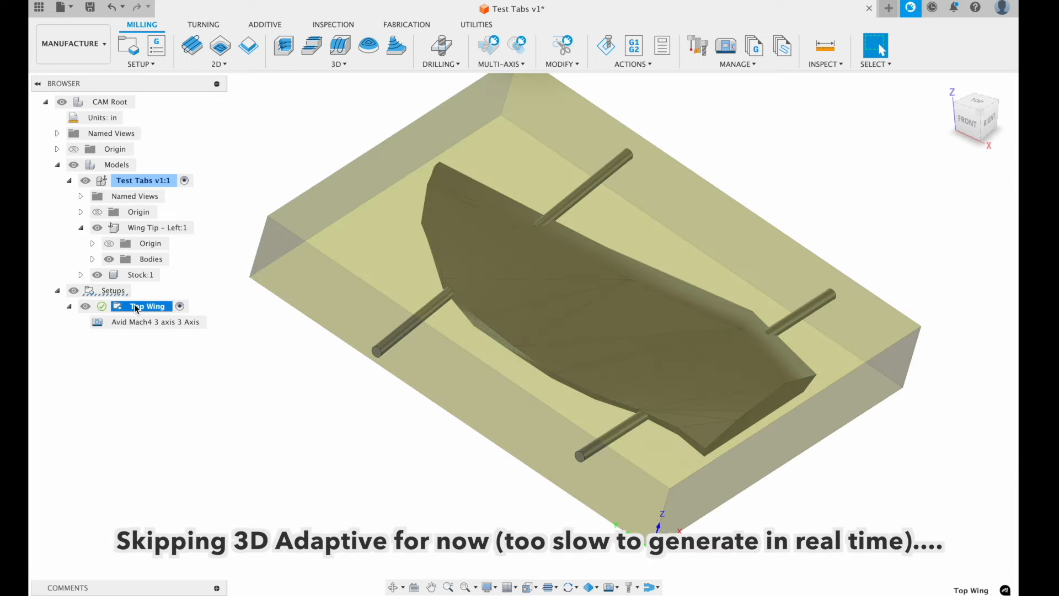
click(371, 68)
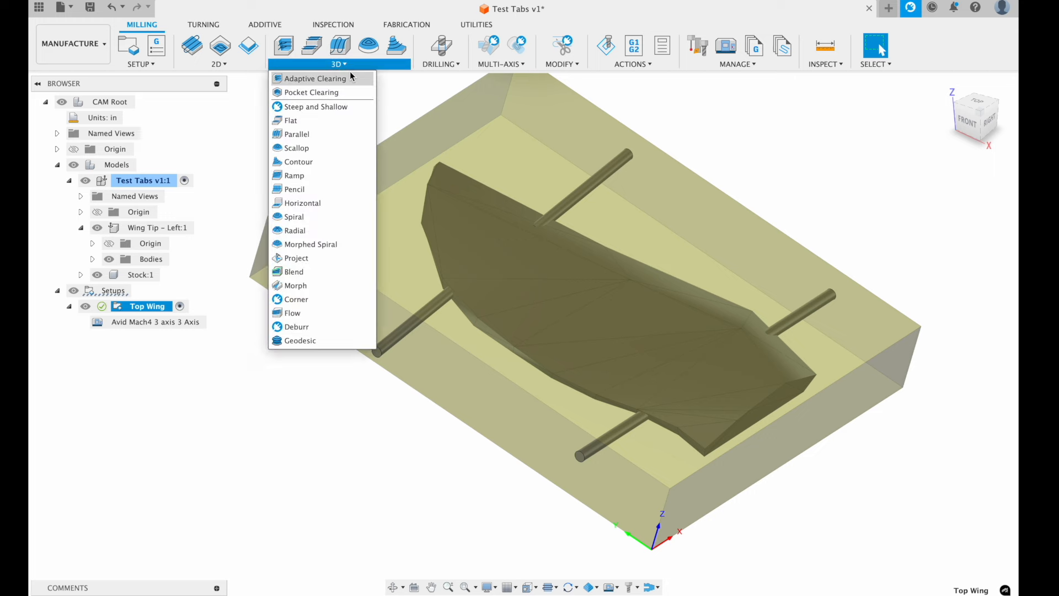
click(343, 95)
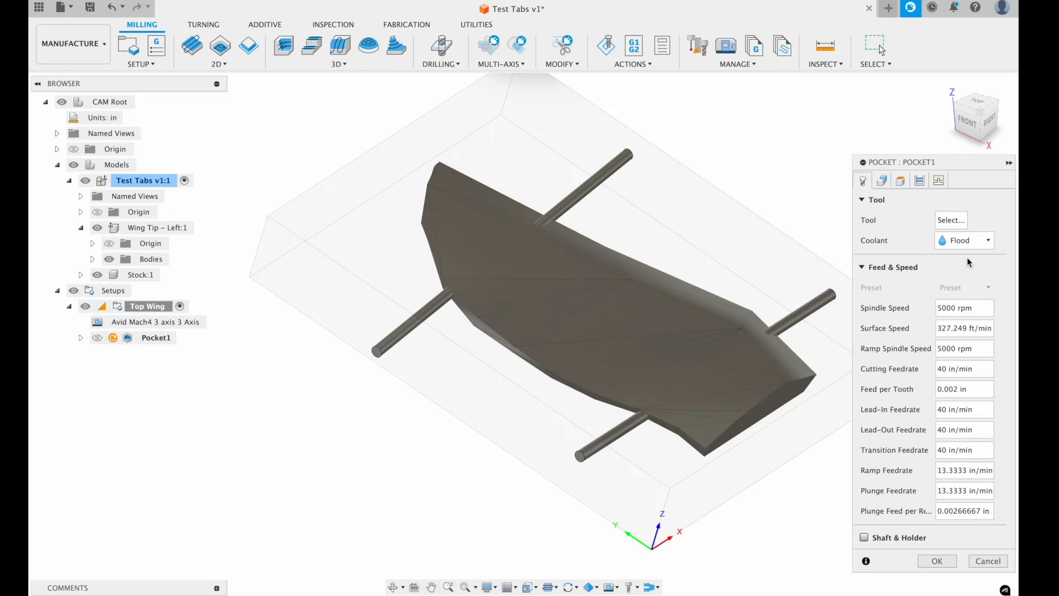
click(958, 225)
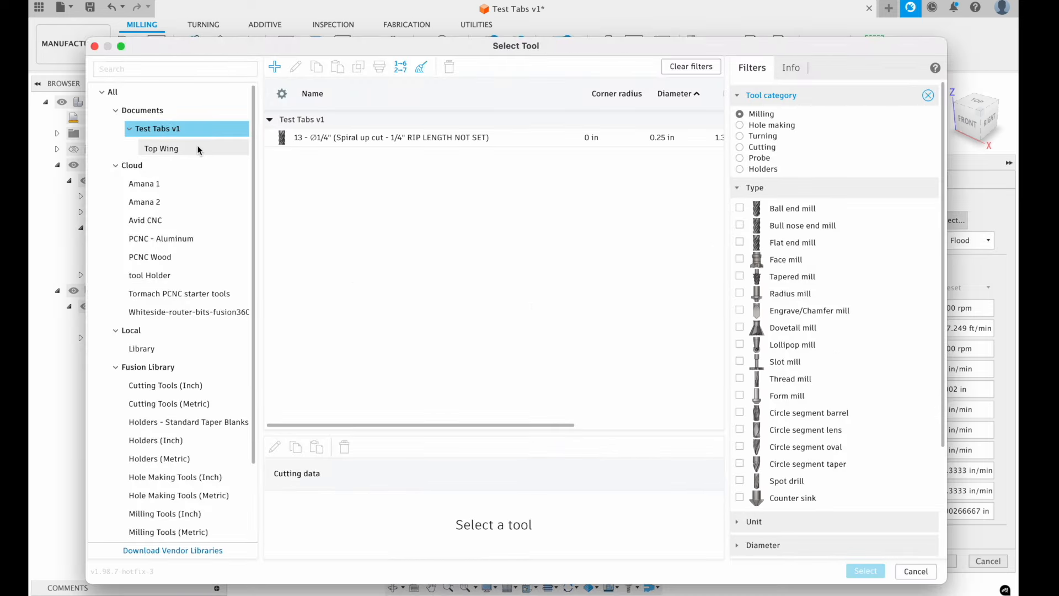
click(164, 221)
scroll(377, 257, down, 3)
scroll(377, 257, down, 1)
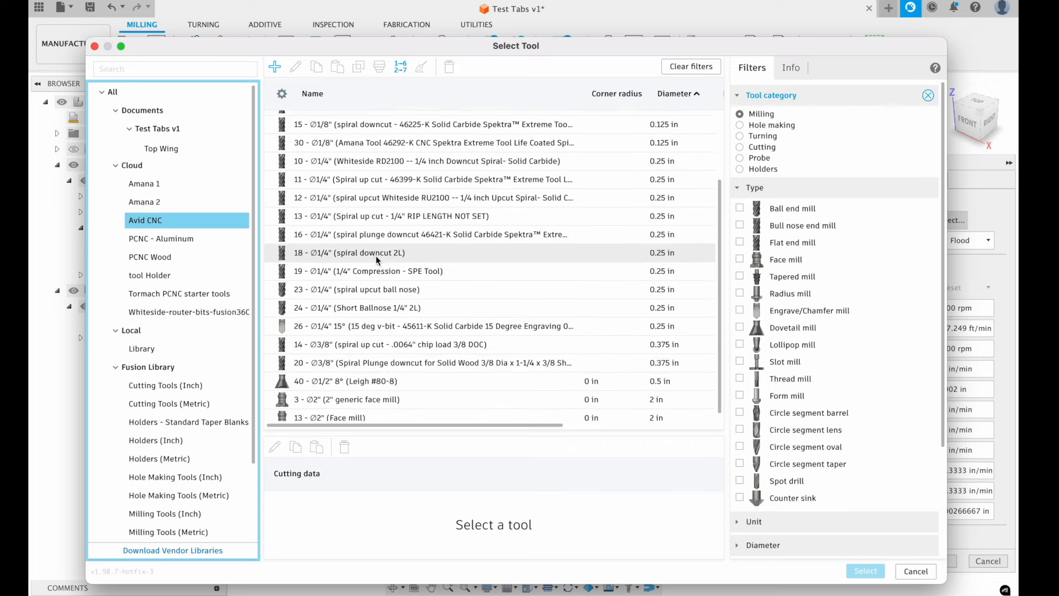
click(399, 351)
click(873, 575)
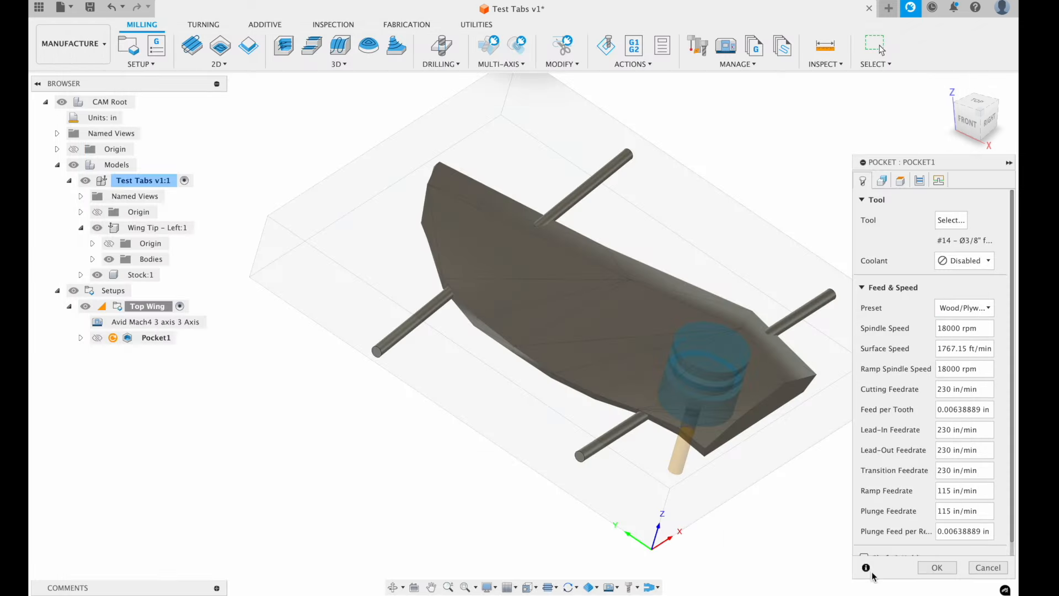
click(941, 567)
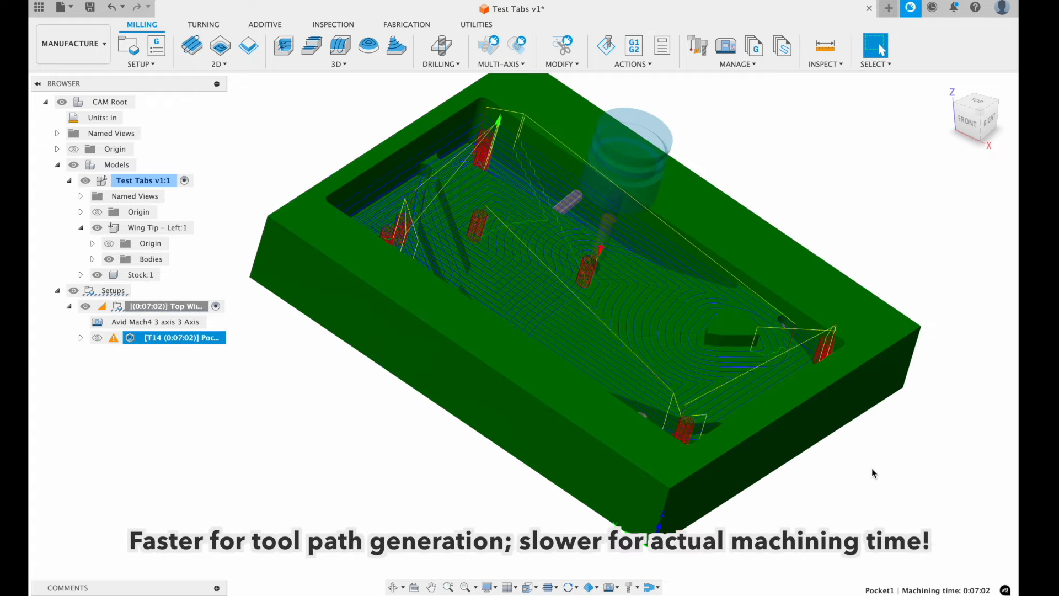
- Examine the pocket clearing toolpath and the simulated stock around the wing tip and its four tabs from several angles
shift+scroll(872, 469, right, 10)
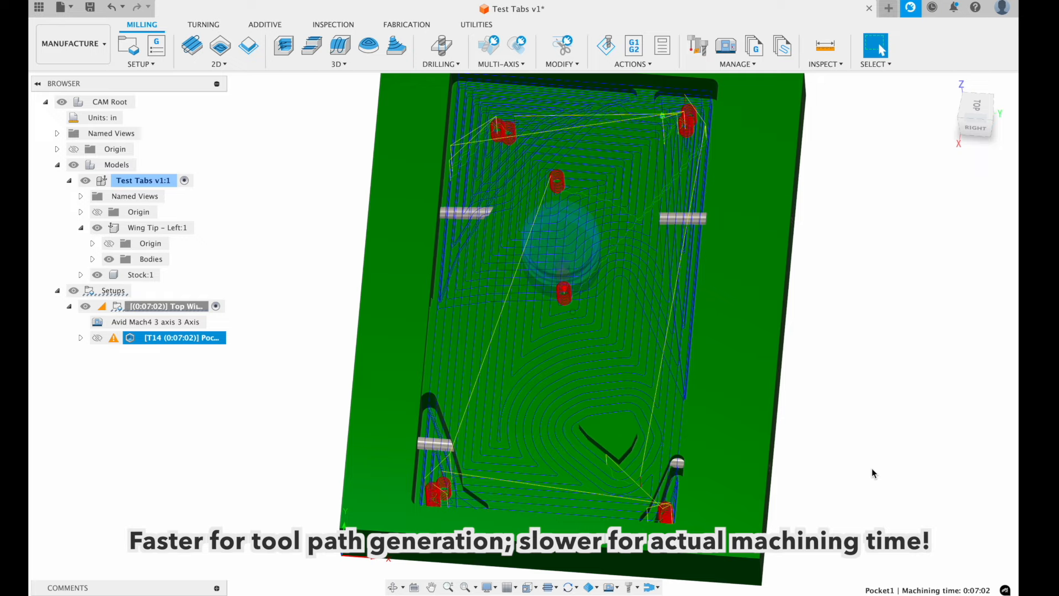
shift+scroll(872, 468, left, 10)
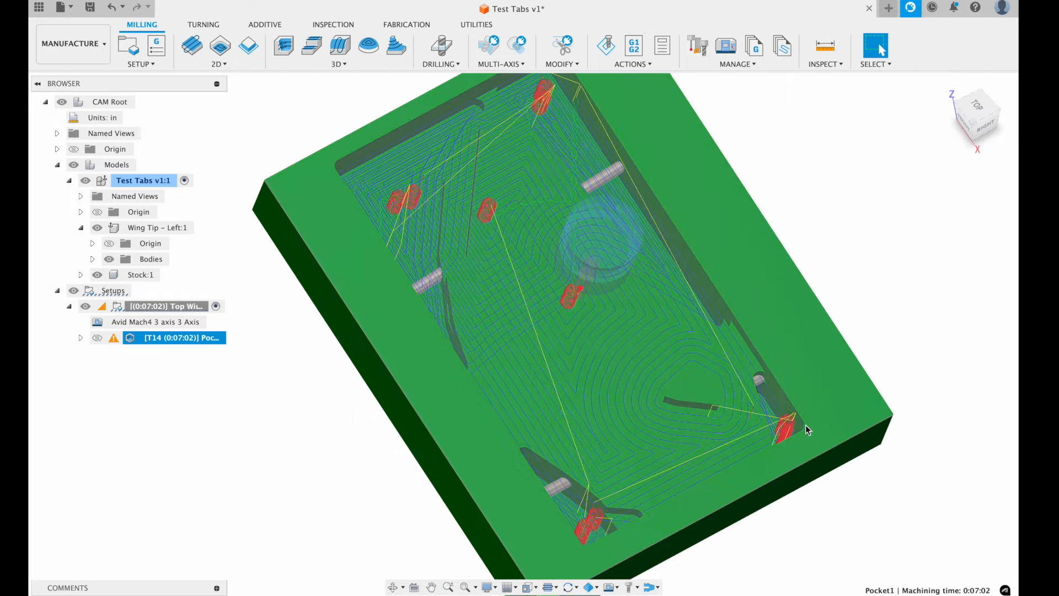
shift+scroll(839, 329, right, 10)
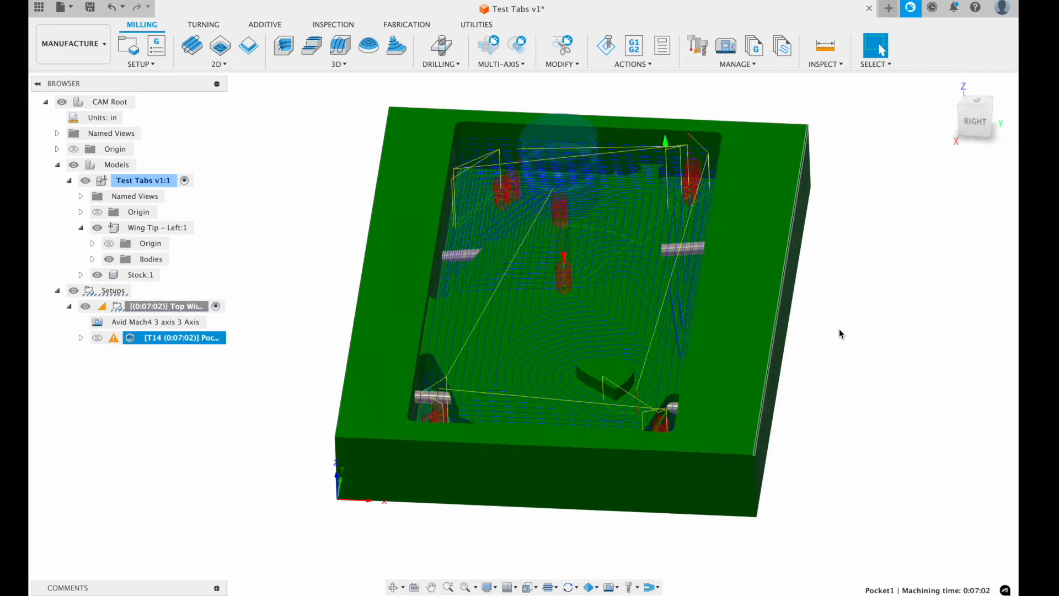
shift+scroll(839, 329, left, 10)
shift+scroll(680, 328, down, 10)
shift+scroll(680, 329, up, 10)
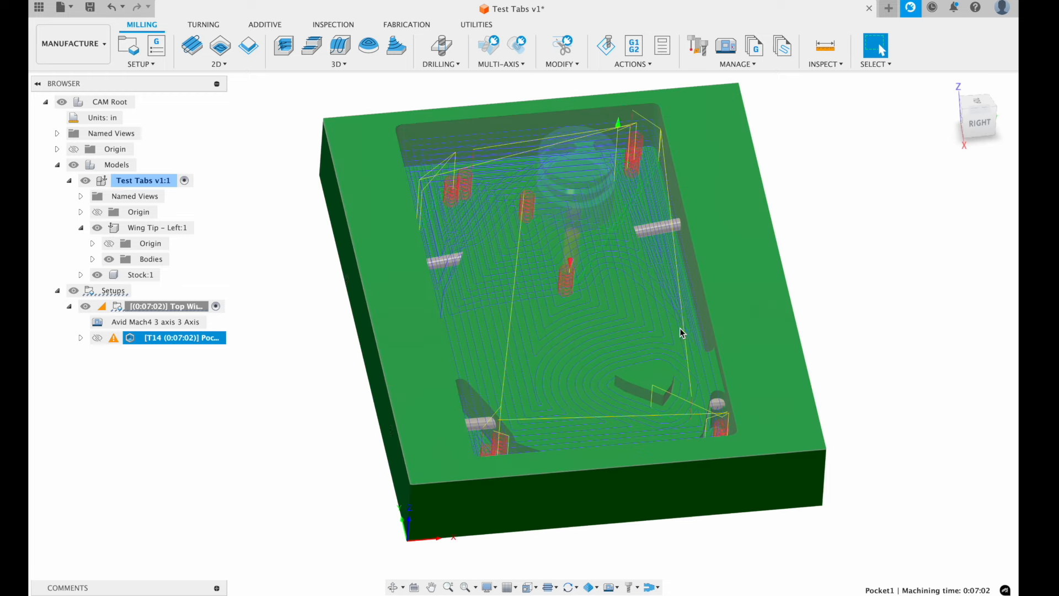
shift+scroll(679, 327, up, 10)
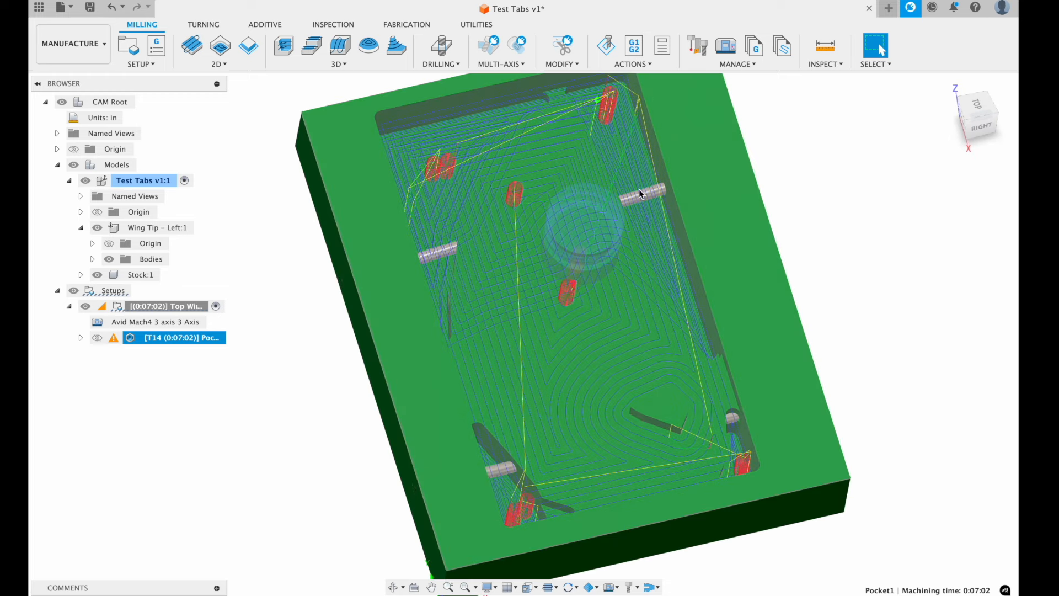
shift+scroll(642, 196, right, 10)
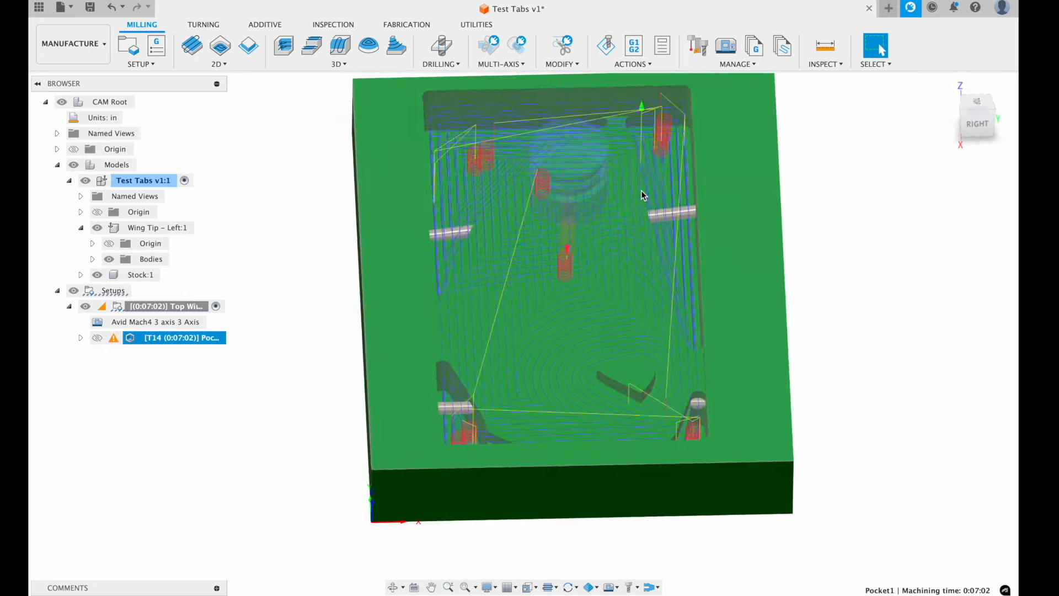
shift+scroll(641, 195, left, 8)
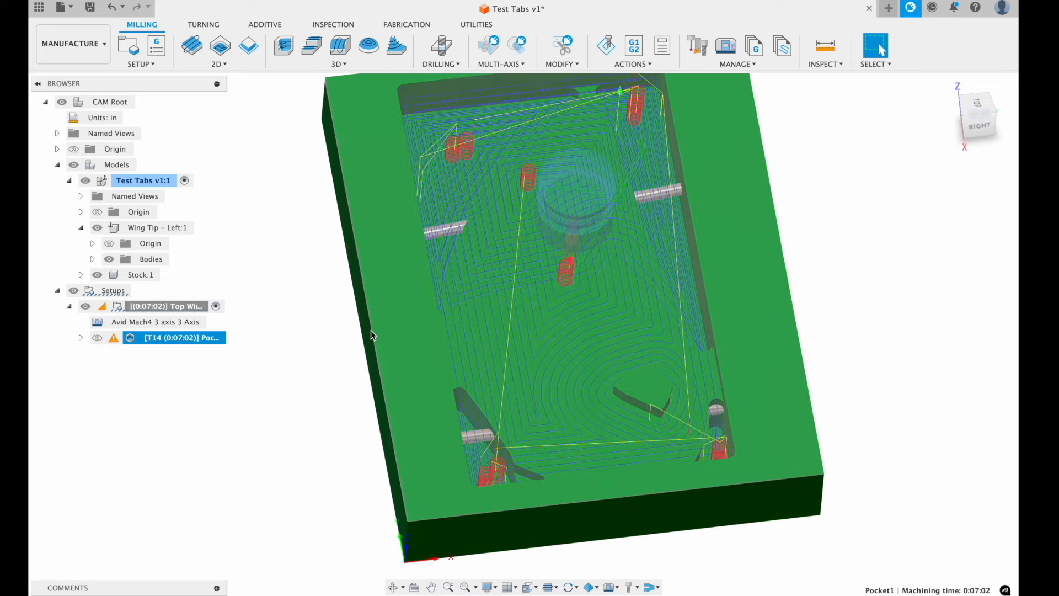
- Disable rest machining in the pocket clearing operation and regenerate its toolpath
double_click(135, 338)
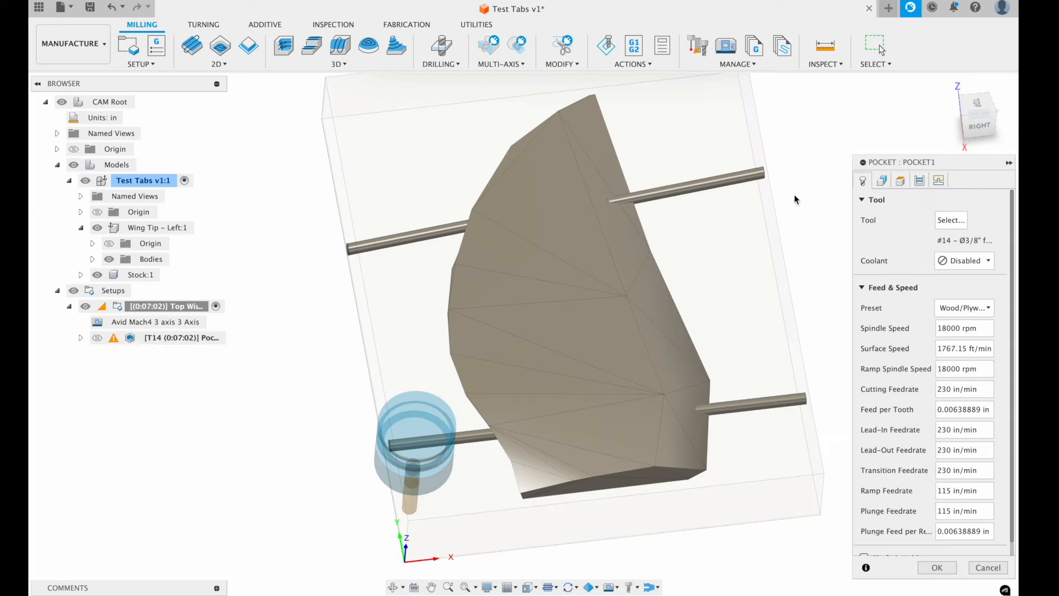
click(881, 181)
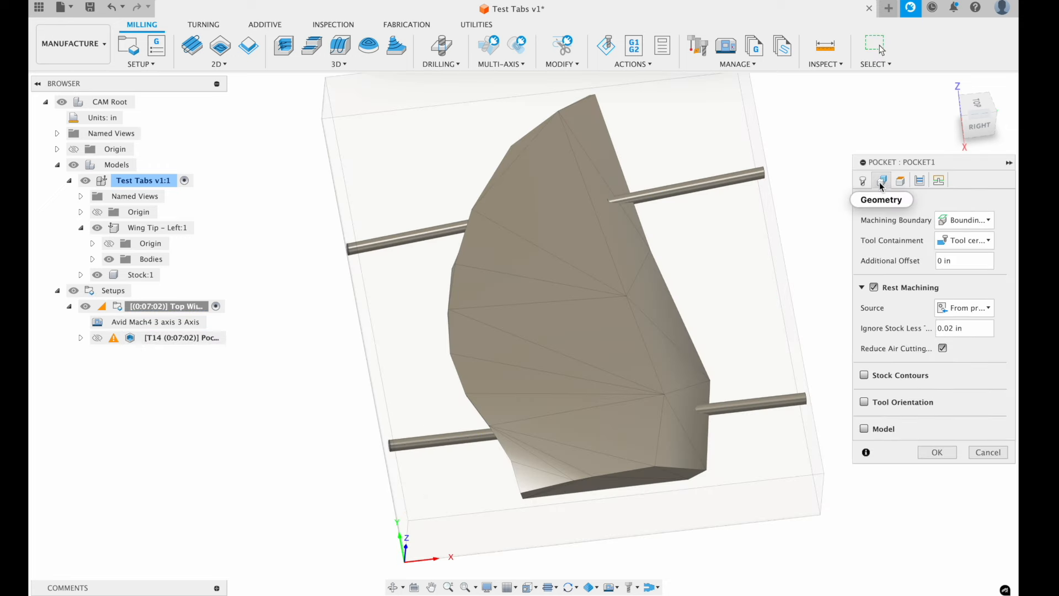
click(882, 289)
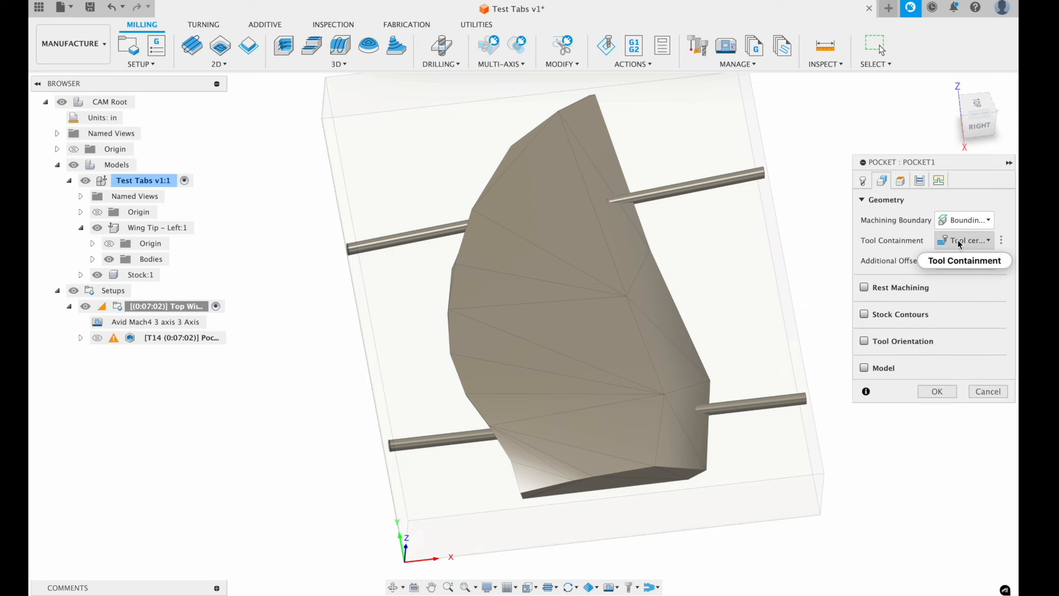
click(937, 392)
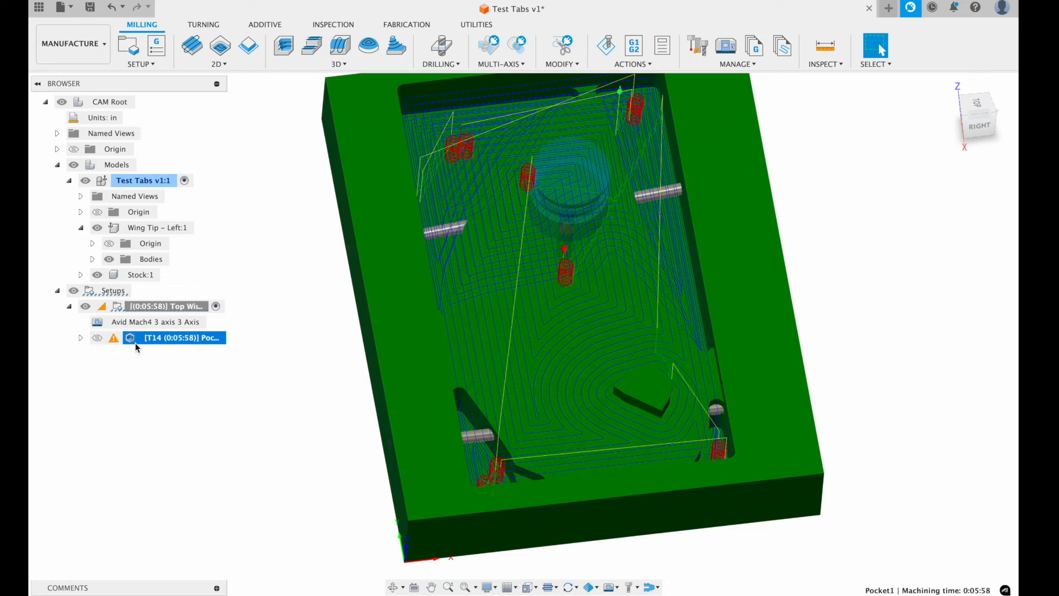
- Set the pocket operation's tool containment to Tool outside boundary, enable stock contours, and regenerate the toolpath
double_click(134, 338)
click(881, 180)
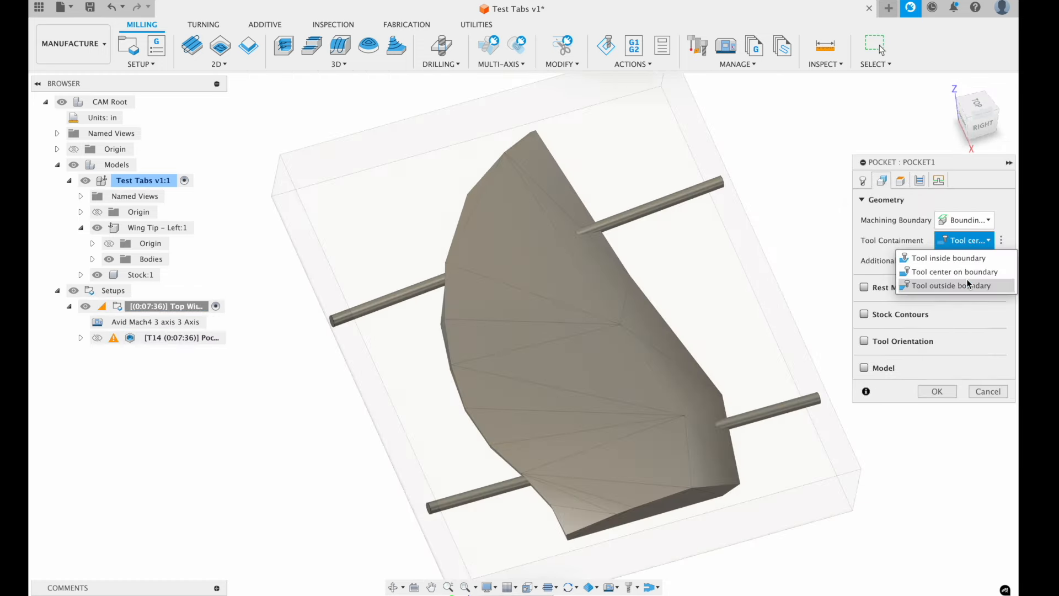
click(944, 281)
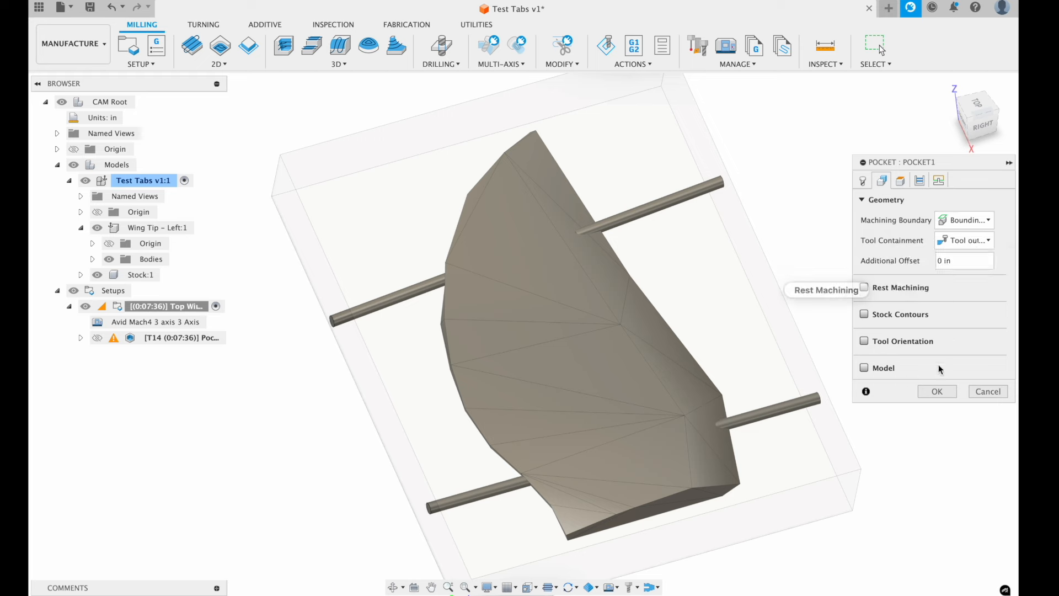
click(863, 315)
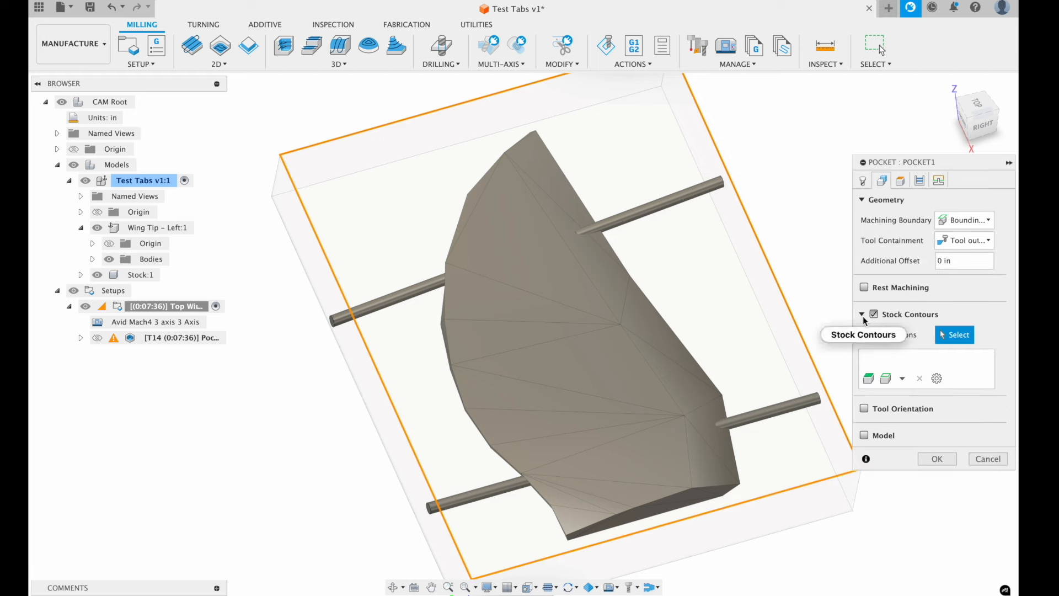
click(937, 459)
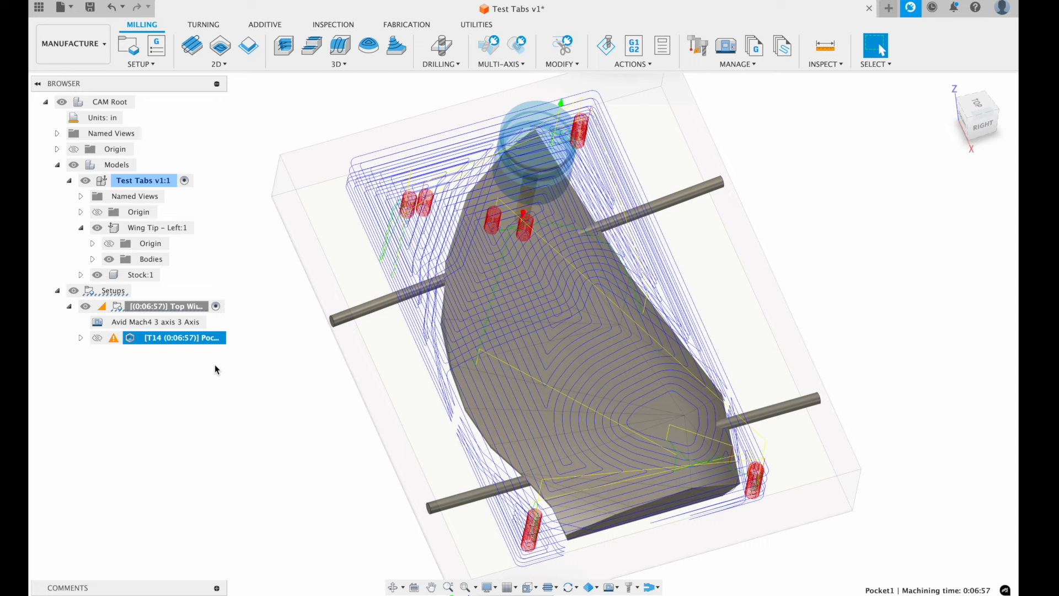
- Inspect the regenerated pocket toolpath around the wing tip's edges and tabs, and deselect the operation
shift+scroll(534, 334, right, 2)
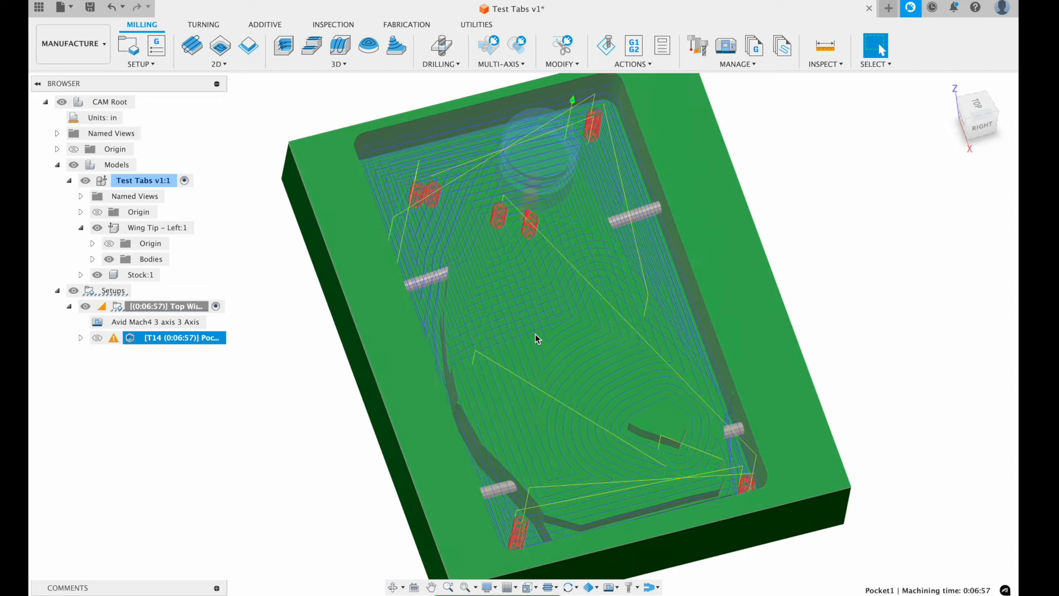
shift+scroll(534, 333, right, 5)
shift+scroll(534, 333, up, 5)
shift+scroll(534, 333, left, 3)
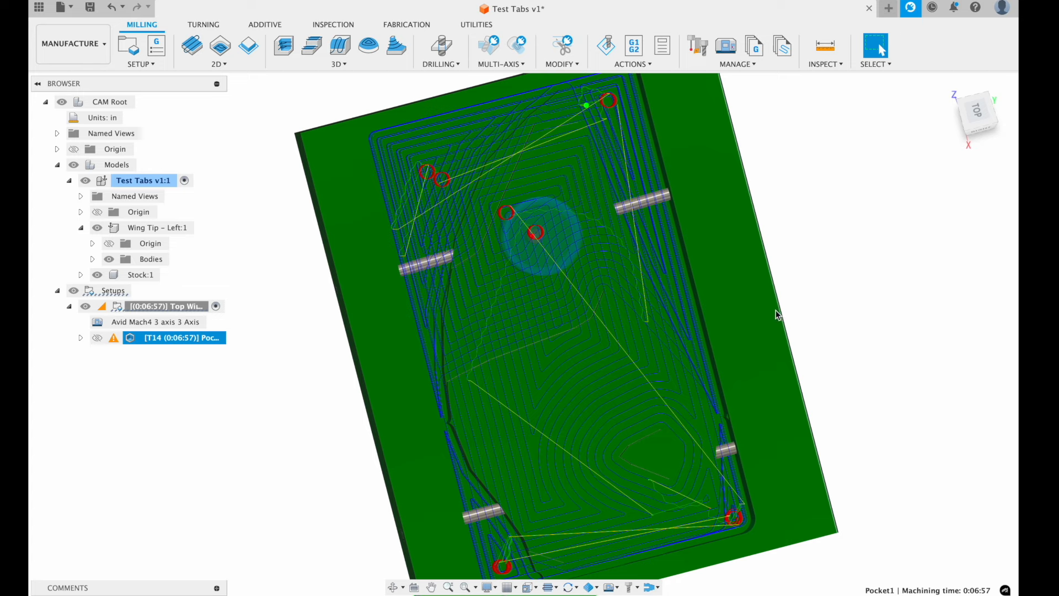
shift+scroll(754, 328, down, 5)
shift+scroll(754, 328, right, 3)
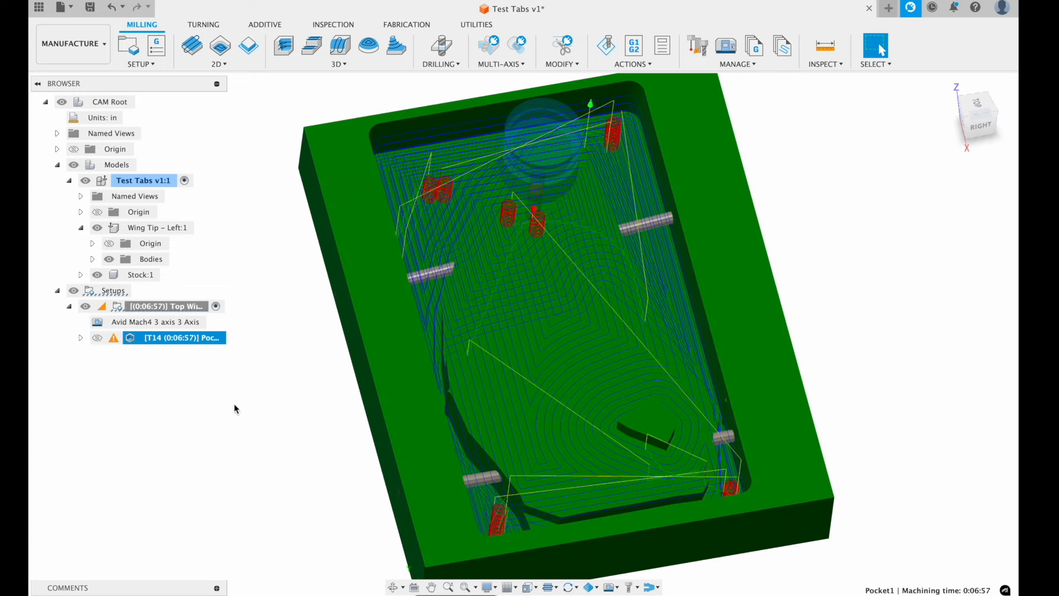
click(276, 467)
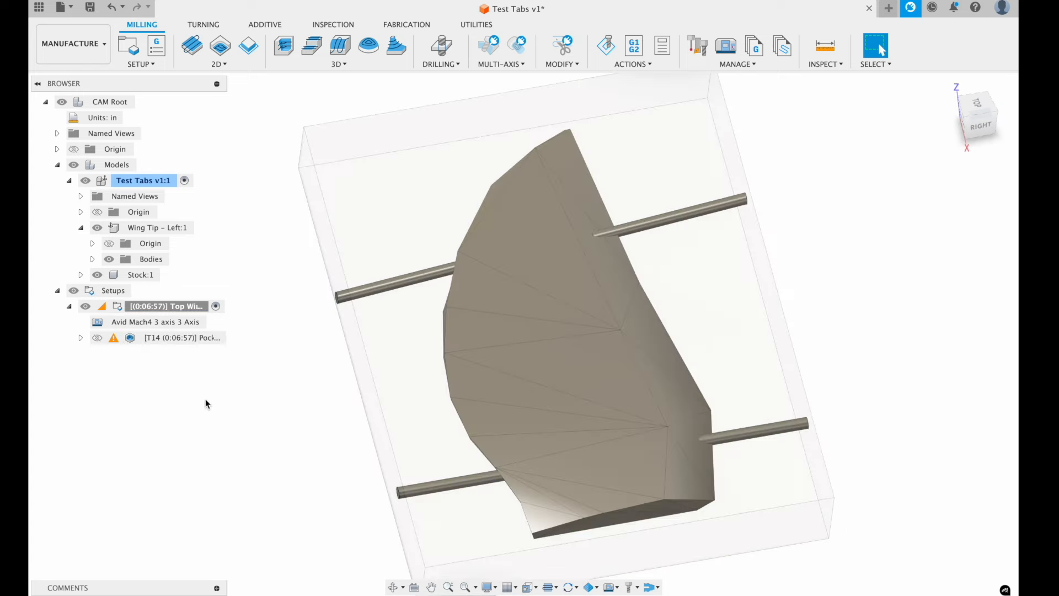
- Edit the pocket operation's geometry and enable the Model option for additional model surfaces
click(152, 340)
double_click(133, 342)
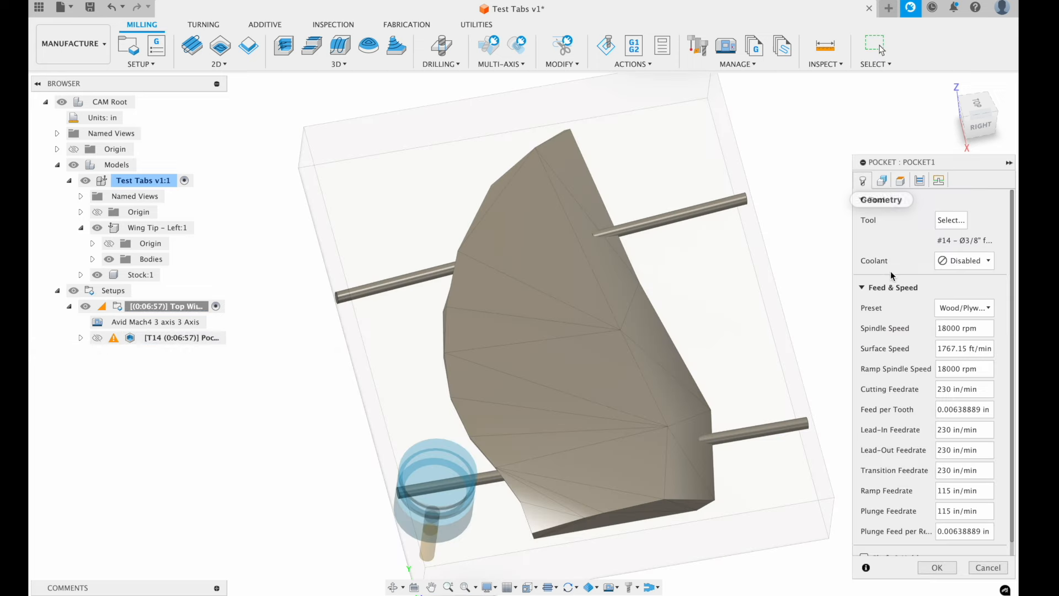
scroll(894, 312, down, 1)
click(882, 181)
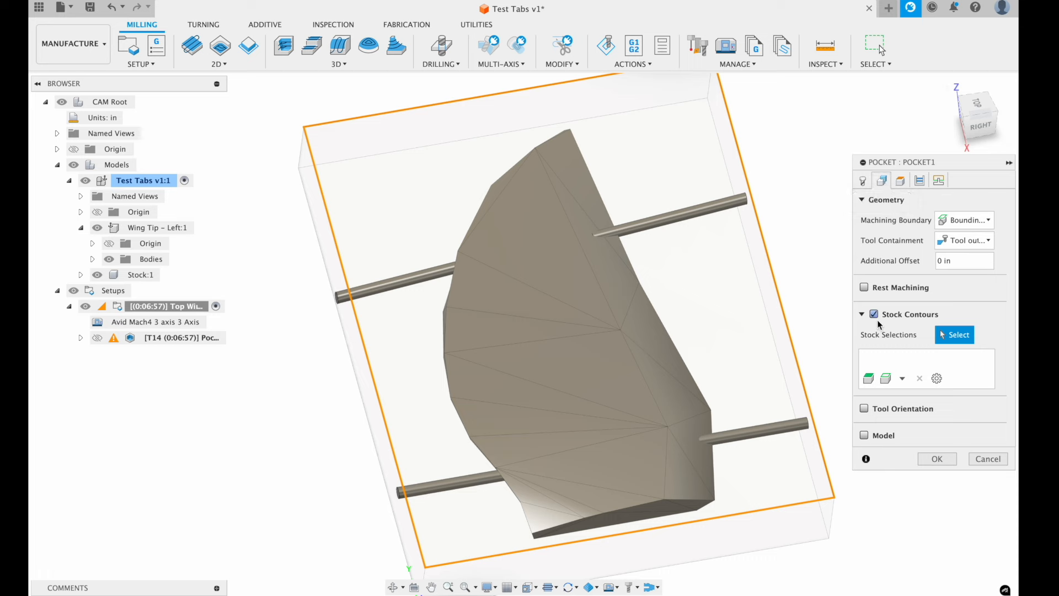
click(861, 315)
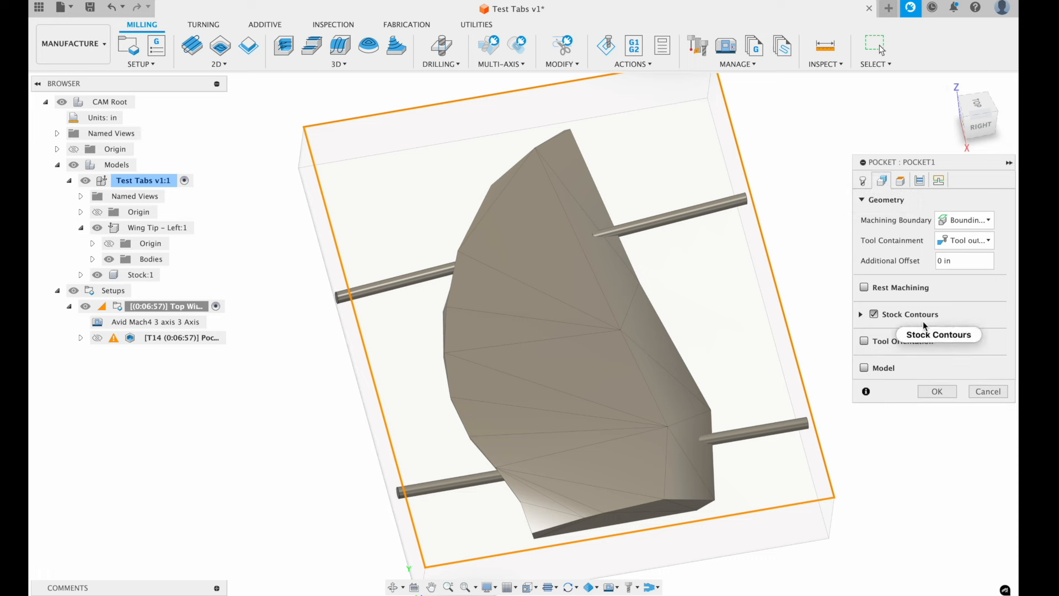
click(864, 368)
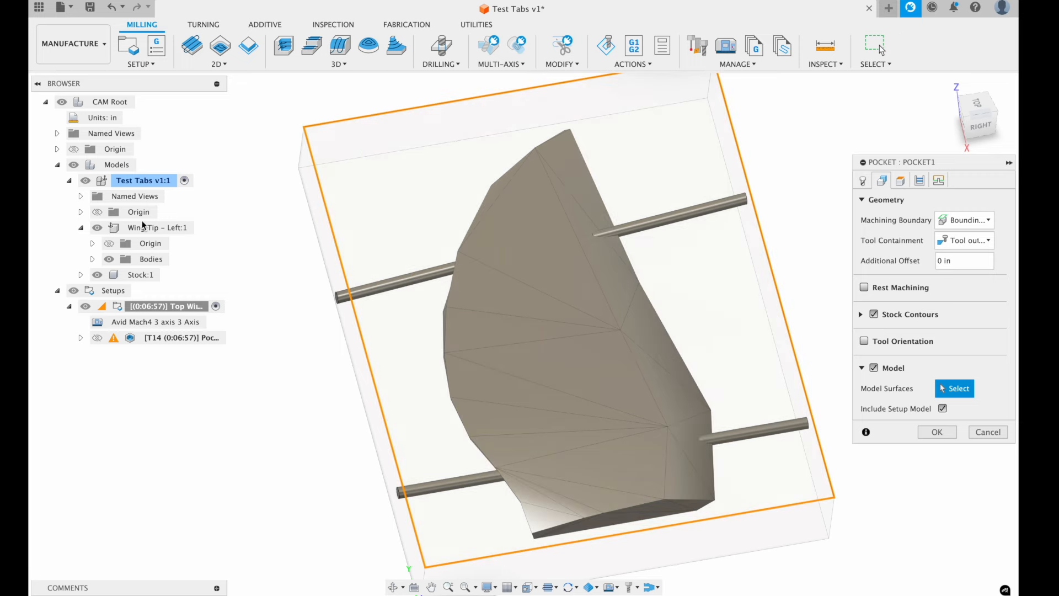
- Hide the Stock body, add the four tabs' faces as model surfaces of the pocket operation, and regenerate its toolpath
click(97, 274)
click(97, 275)
click(80, 275)
click(121, 322)
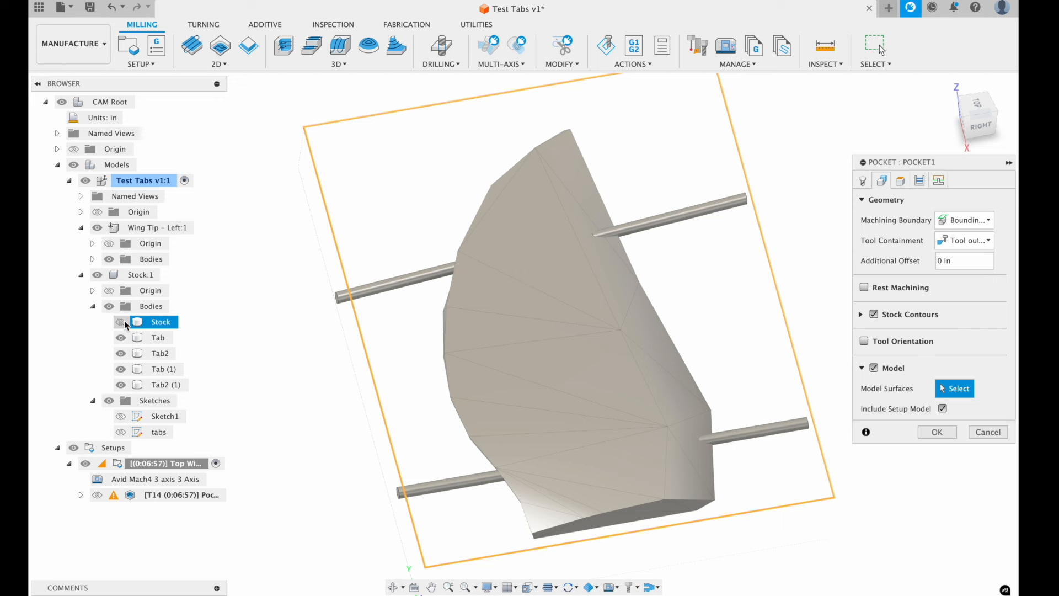
click(395, 283)
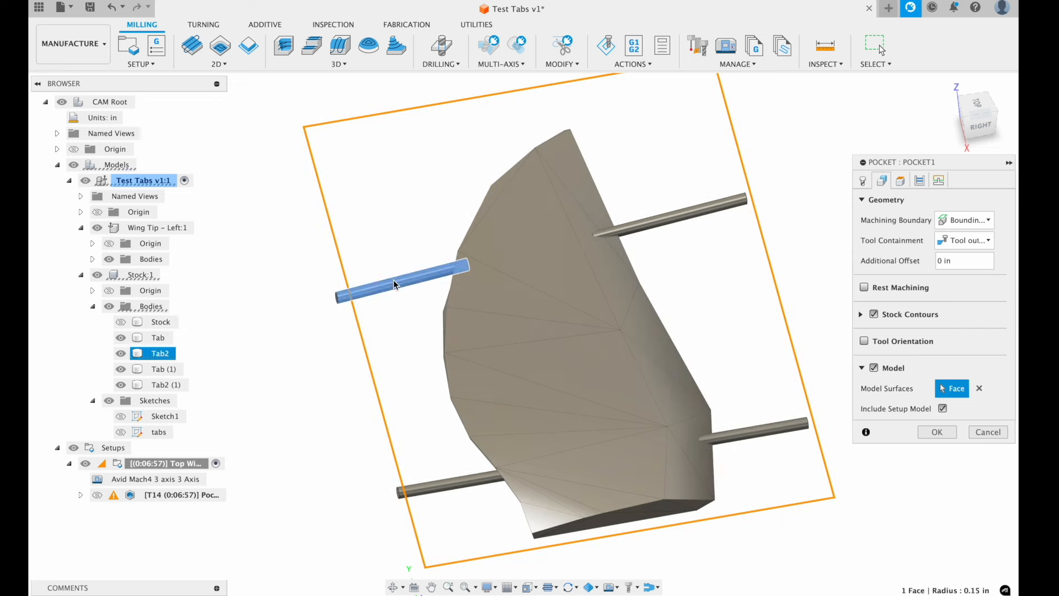
click(453, 483)
click(757, 431)
click(691, 209)
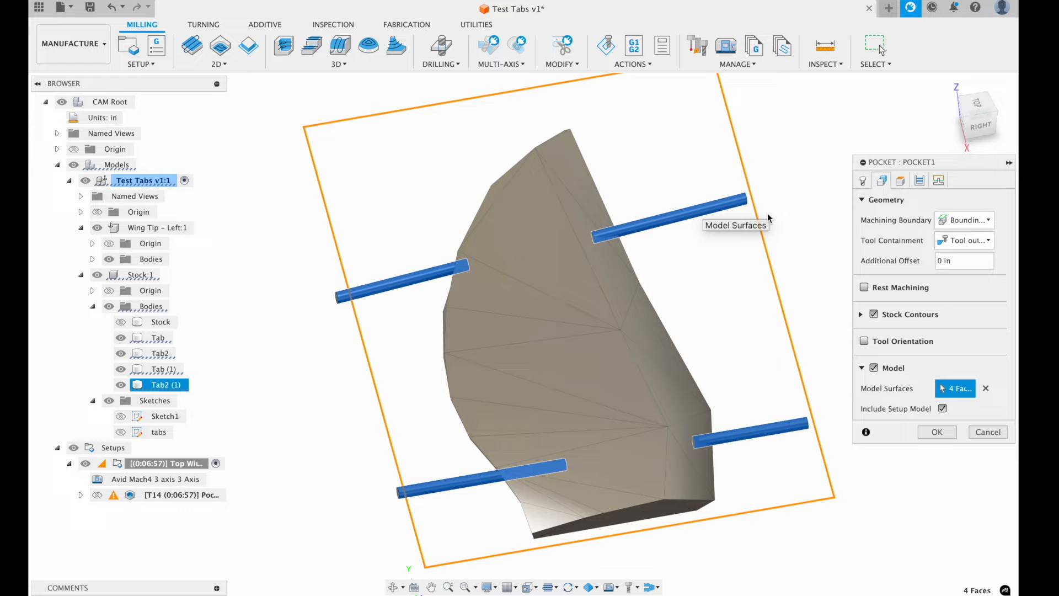
click(936, 431)
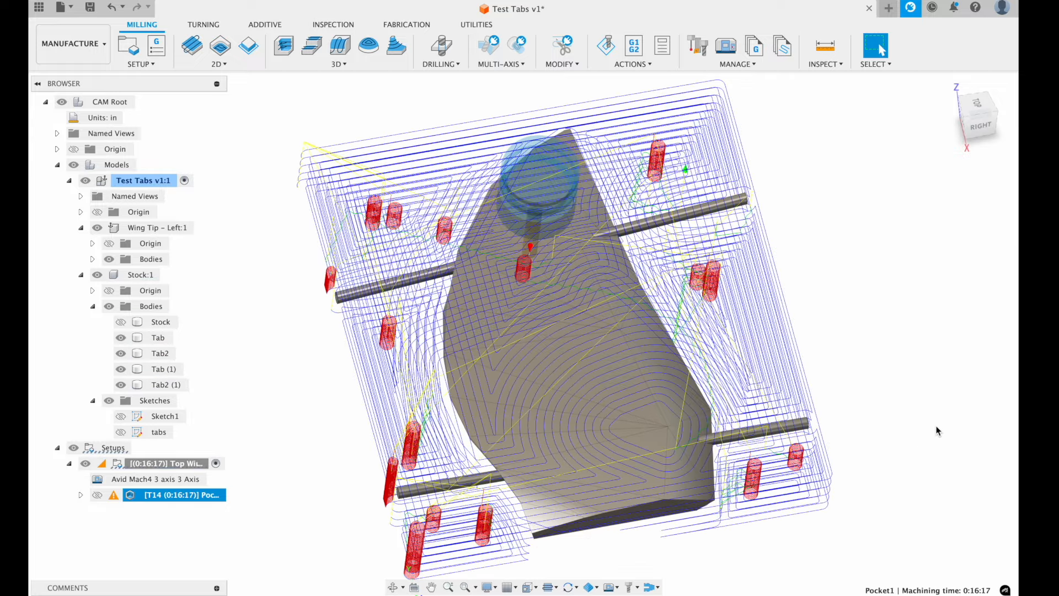
- Examine the regenerated pocket toolpath and the simulated stock left above the tabs from several angles
shift+scroll(862, 406, down, 5)
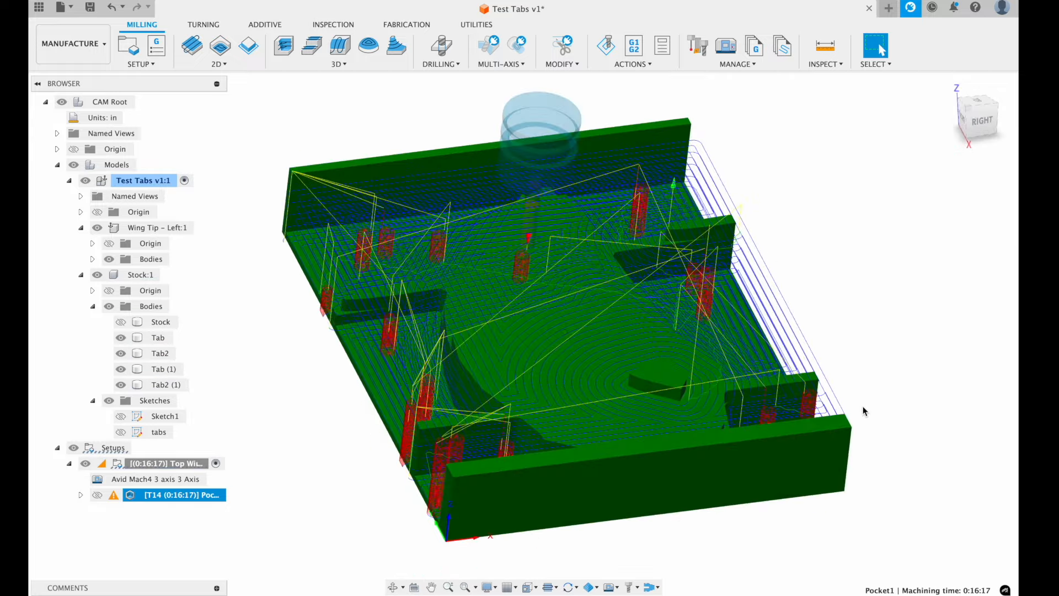
shift+scroll(862, 406, up, 10)
shift+scroll(862, 406, down, 10)
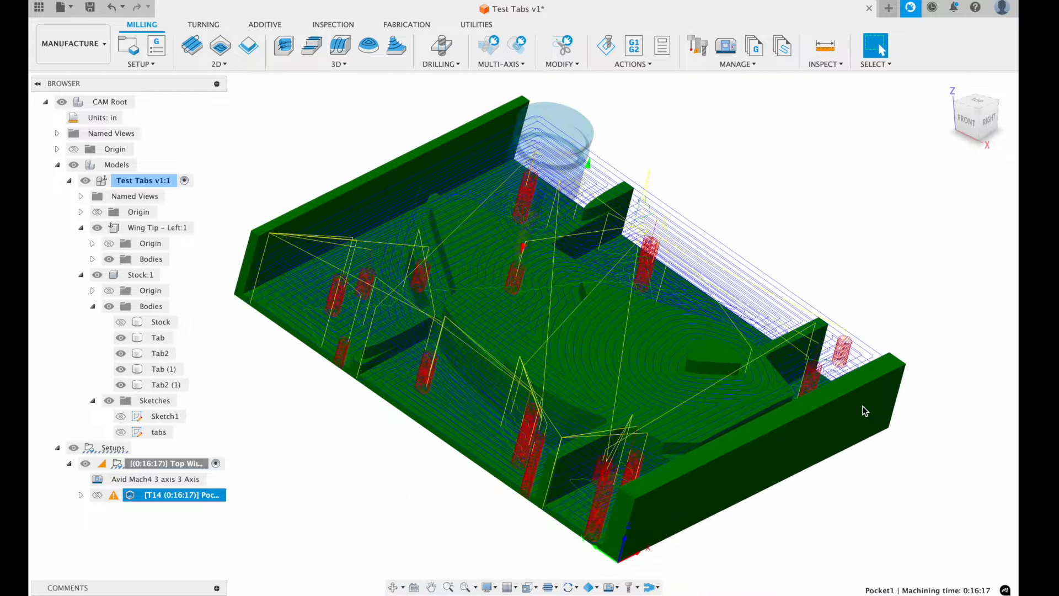
shift+scroll(862, 406, up, 5)
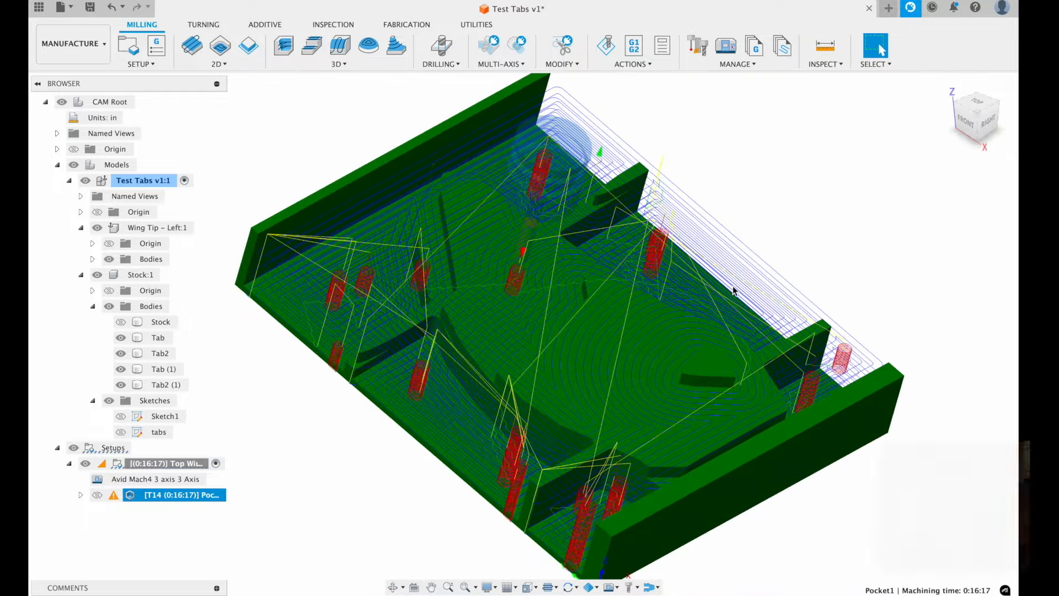
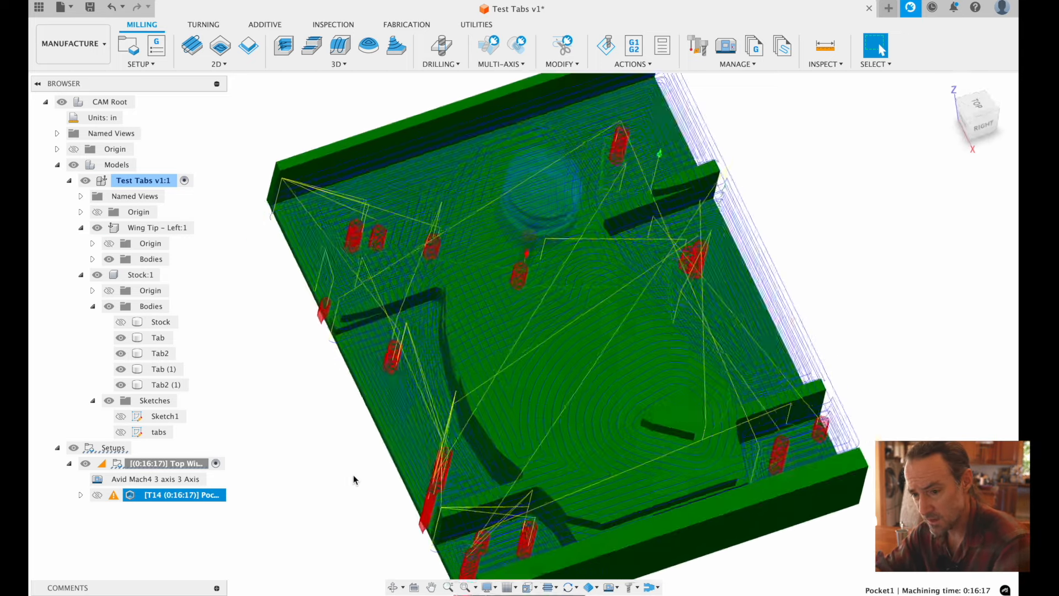
- Switch to the Design workspace and show the Stock body
click(67, 60)
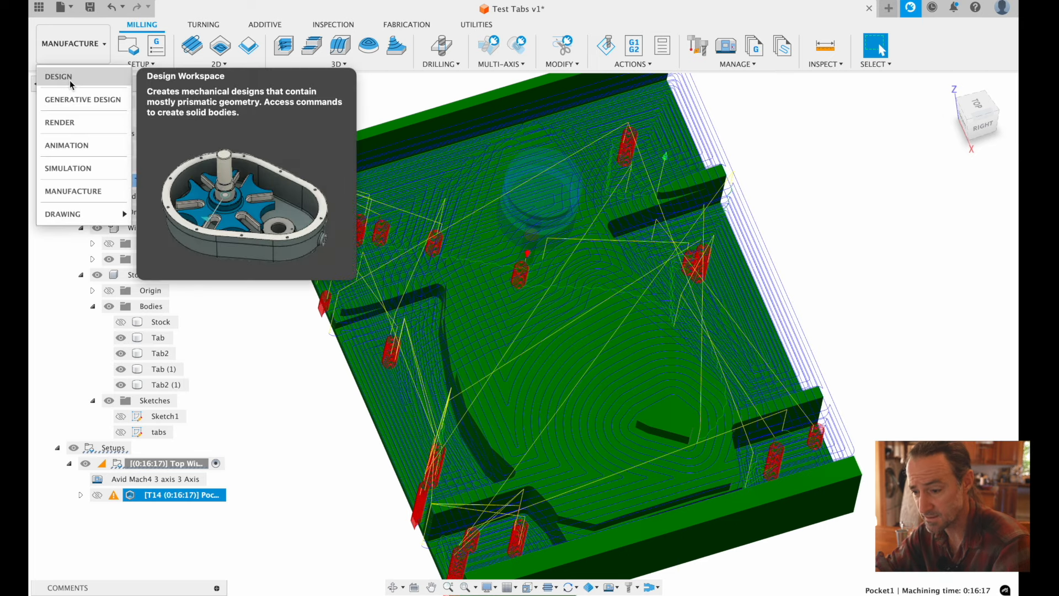
click(70, 83)
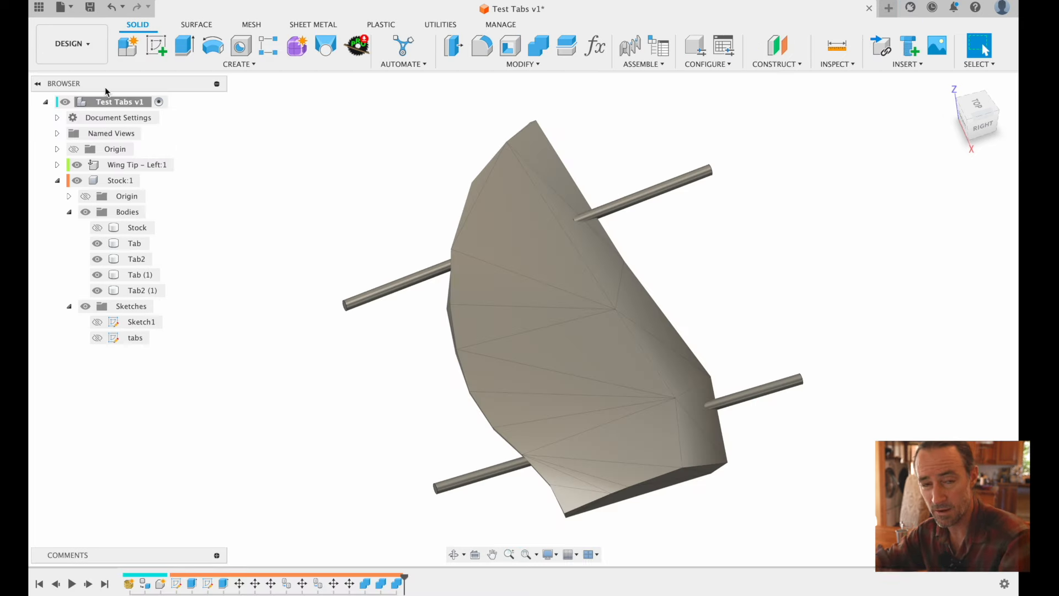
click(102, 244)
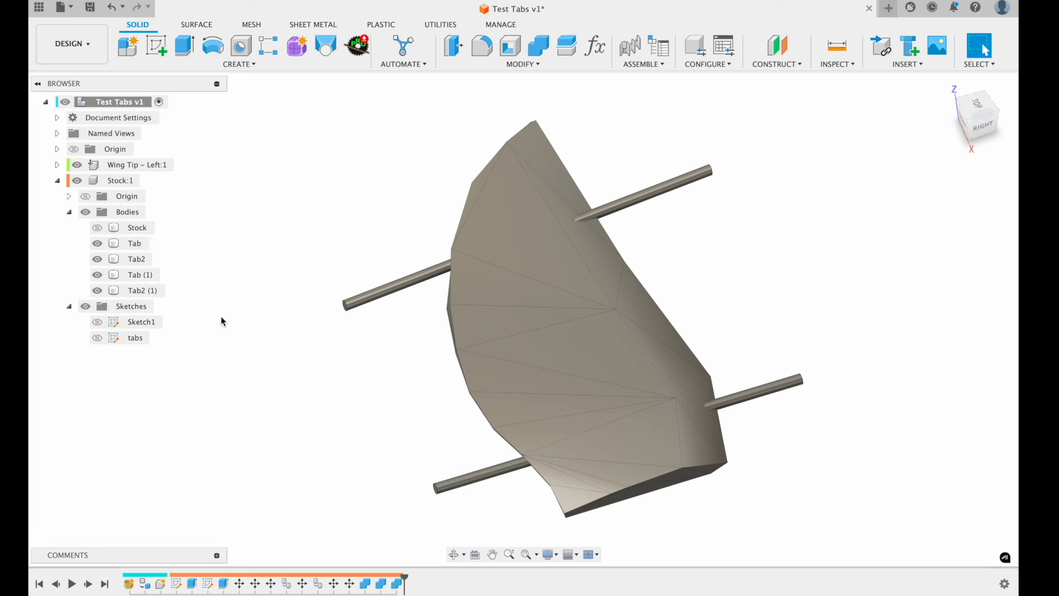
click(97, 228)
shift+middle_drag(592, 269, 453, 231)
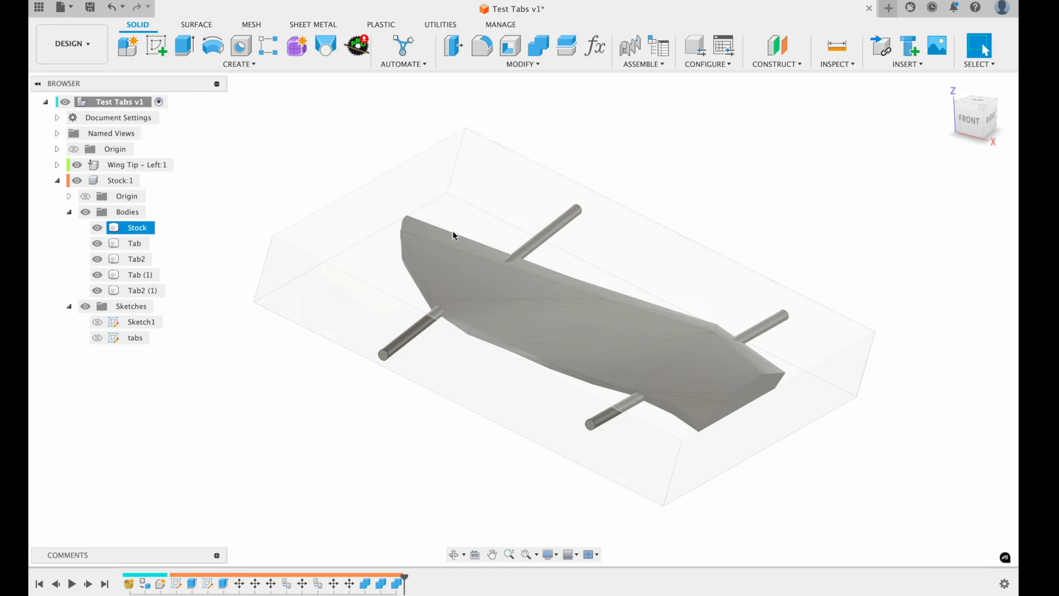
- Create a sketch on the upper face of the Stock body
click(465, 174)
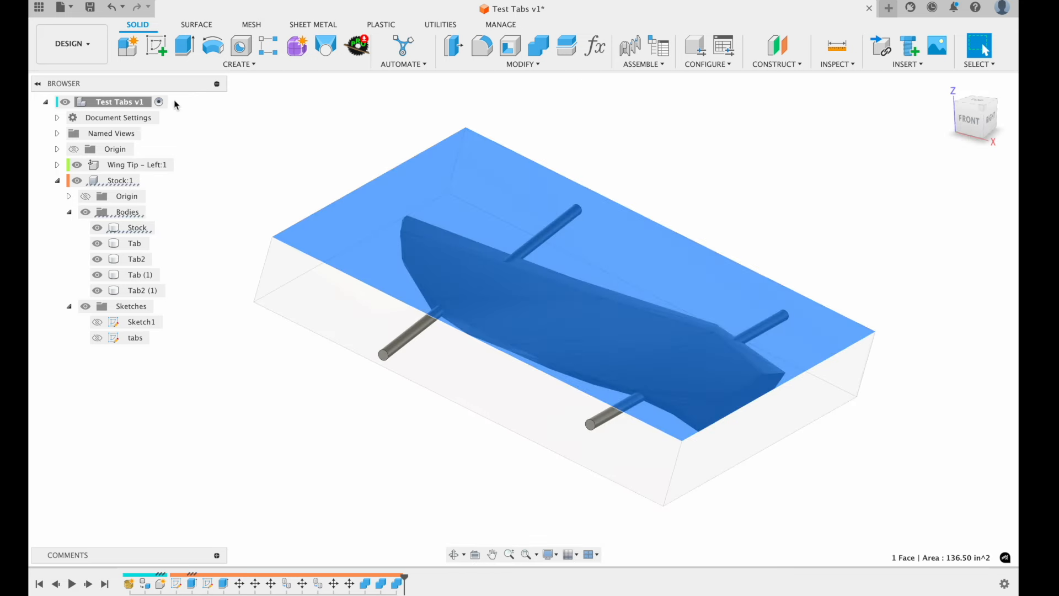
right_click(473, 193)
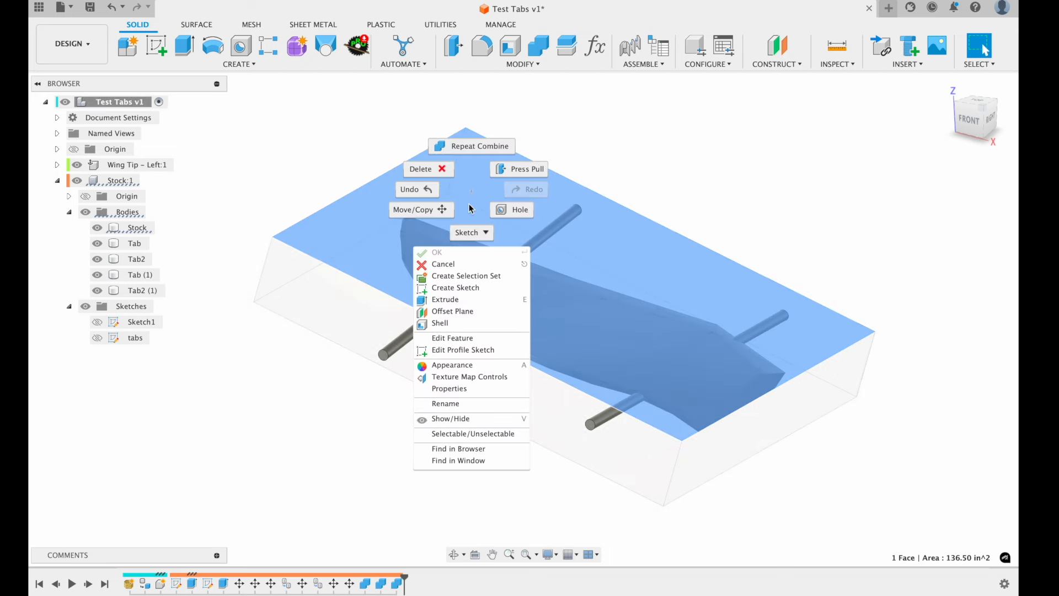
click(461, 288)
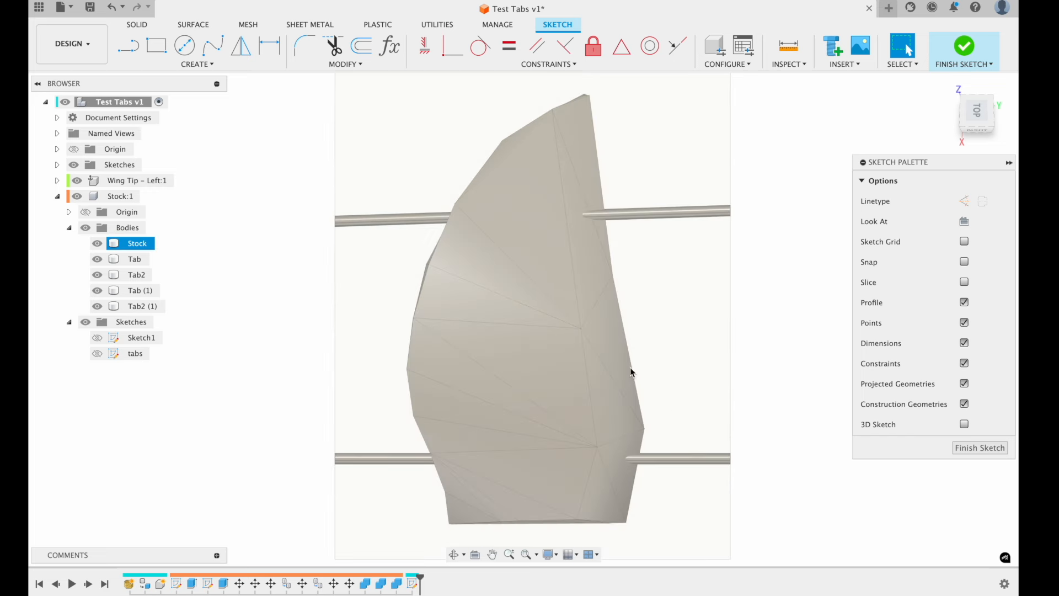
- Try to project the wing tip mesh into the sketch with the Stock body hidden, and finish the sketch
key(p)
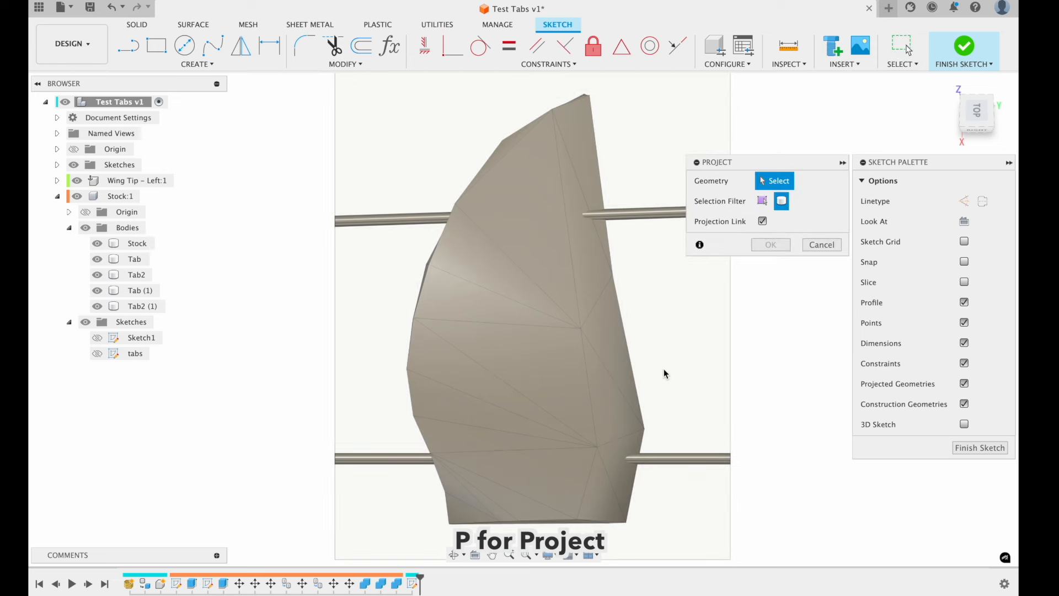
click(97, 243)
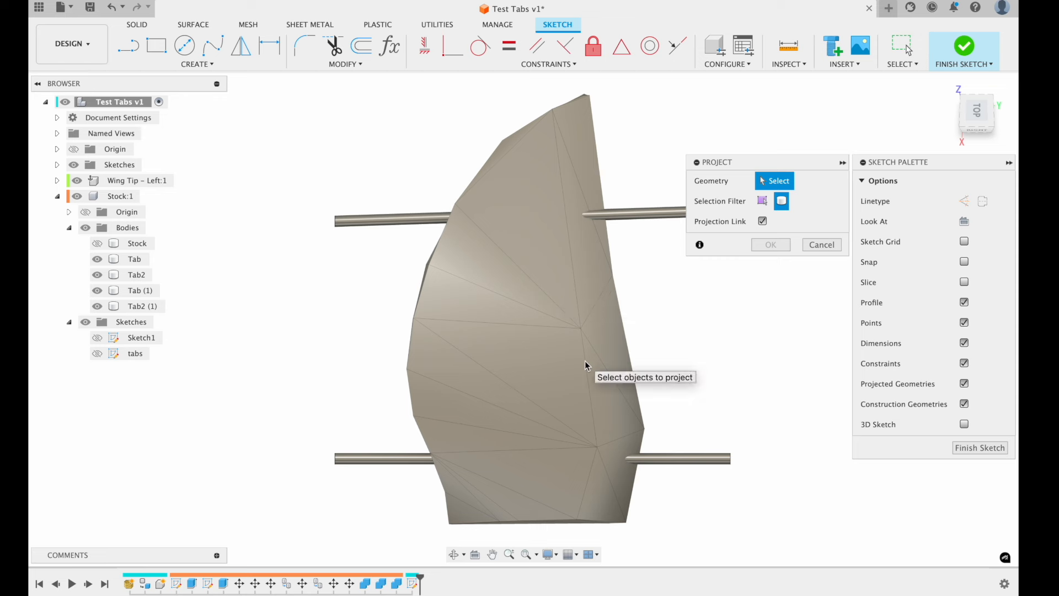
click(821, 247)
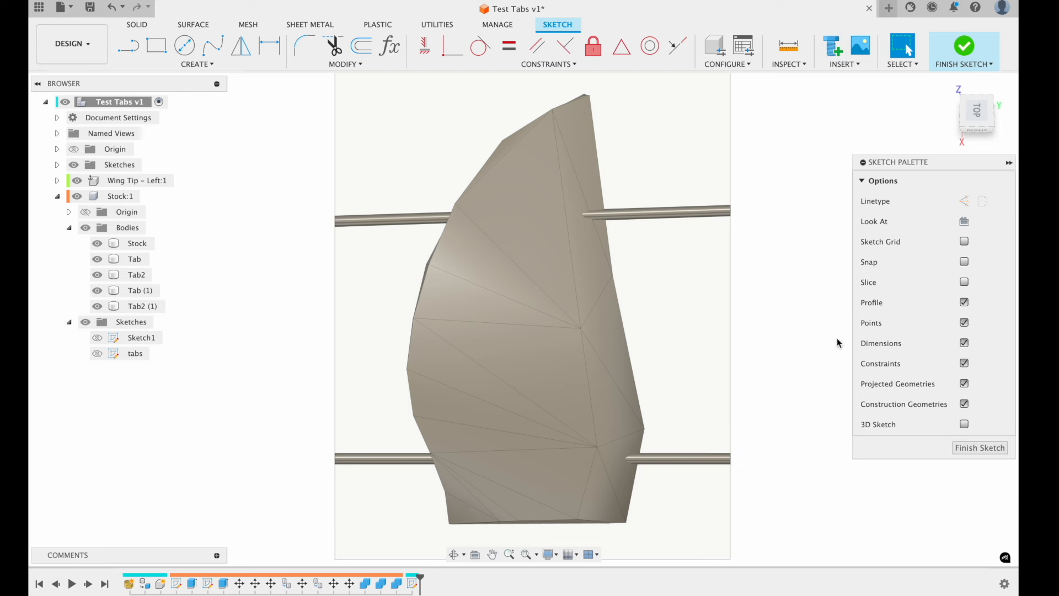
click(706, 290)
click(816, 197)
click(980, 448)
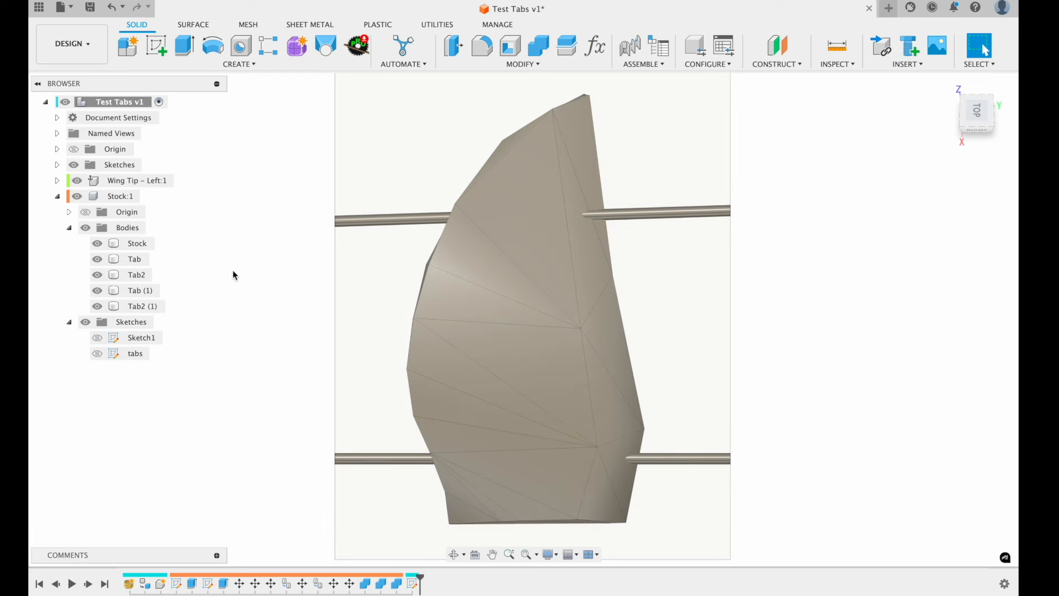
- Convert the Wing Tip – Left mesh to a regular body with Convert Mesh, using the Parametric operation
click(143, 243)
click(58, 181)
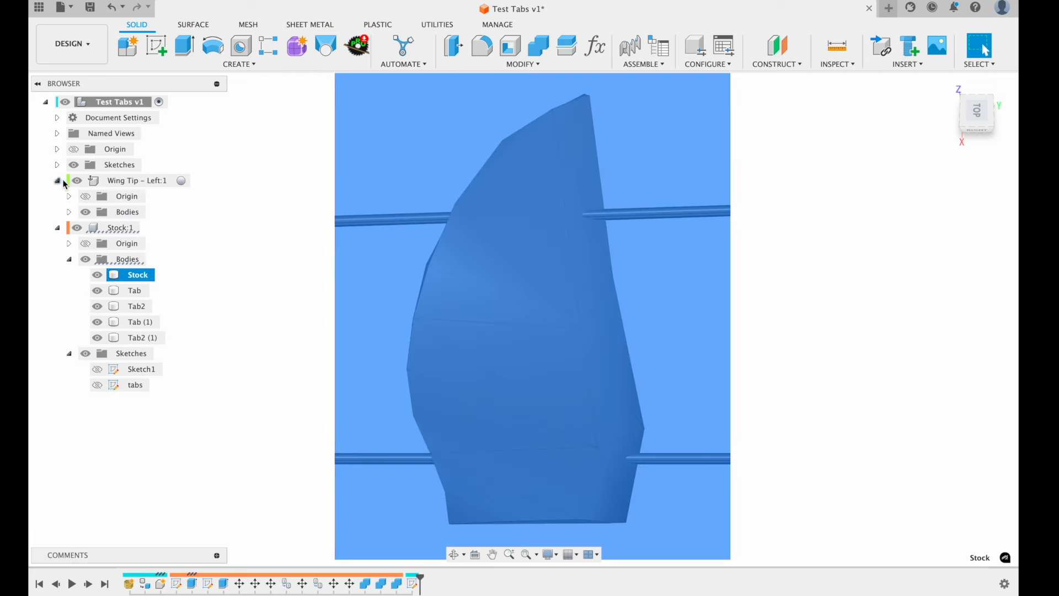
click(140, 228)
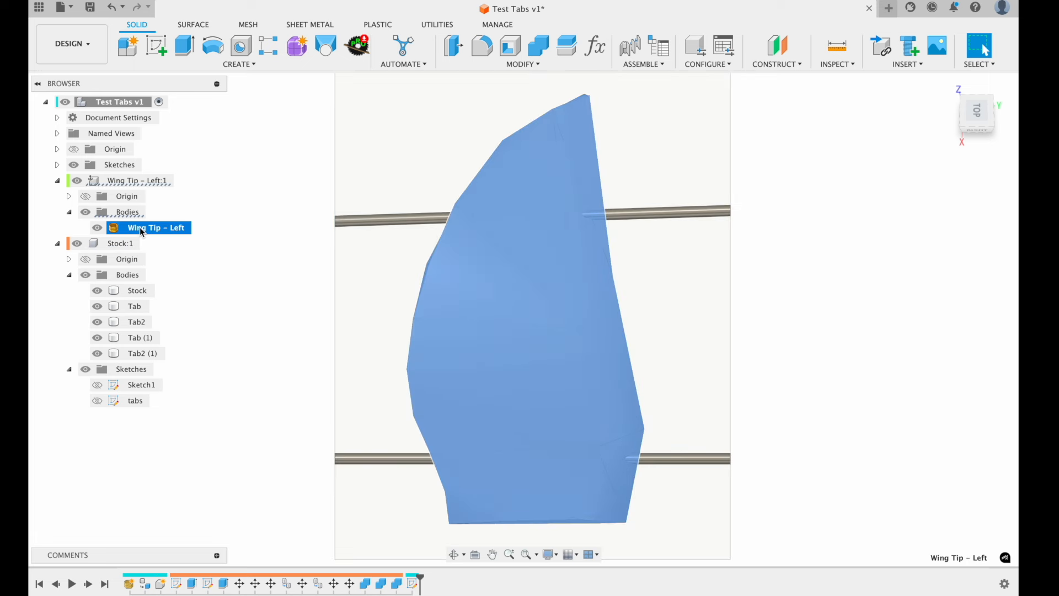
right_click(142, 232)
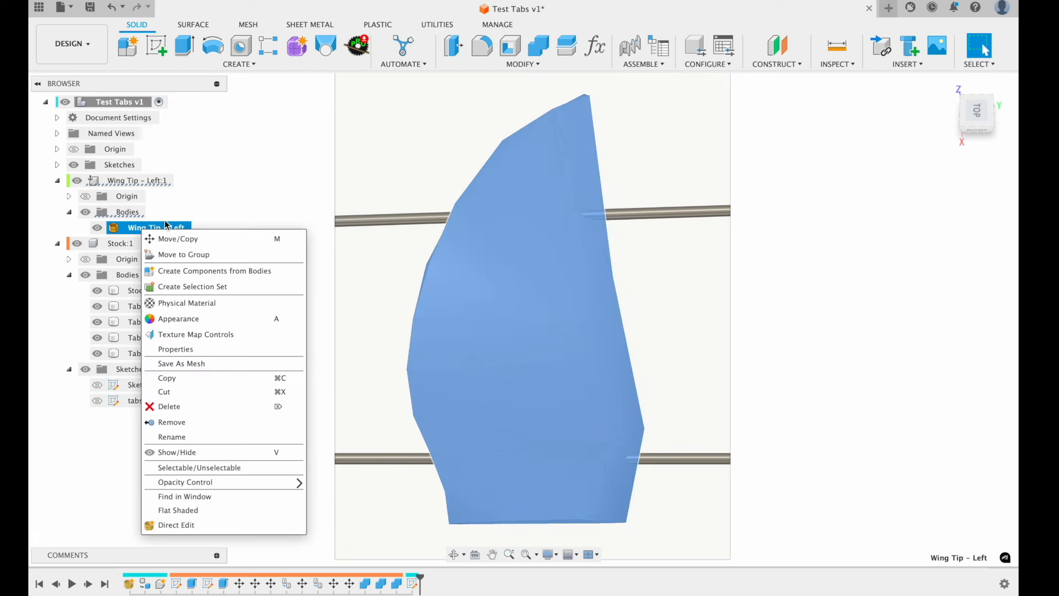
click(263, 182)
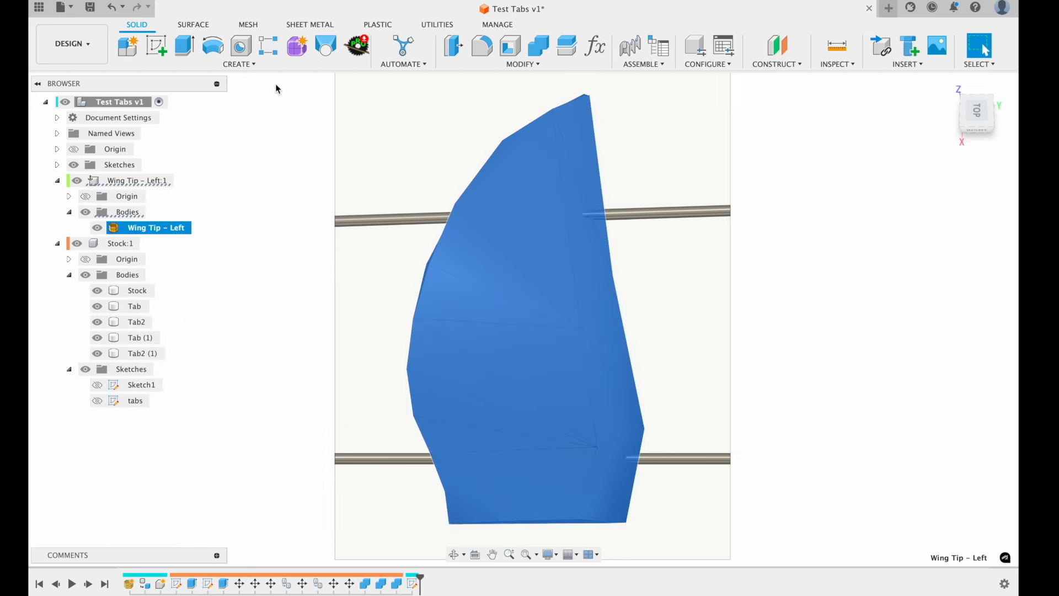
click(251, 25)
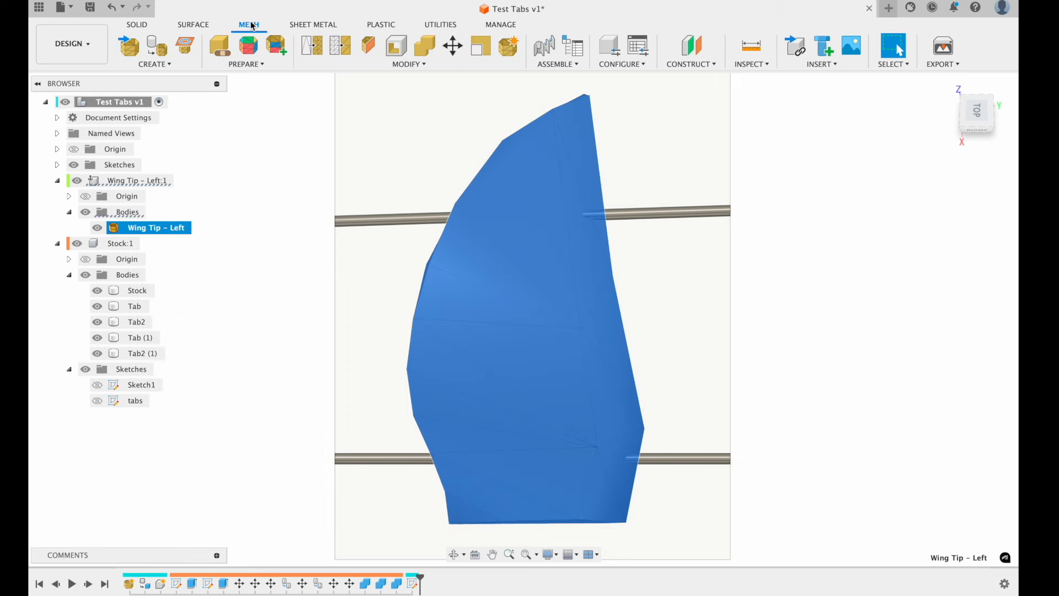
click(400, 65)
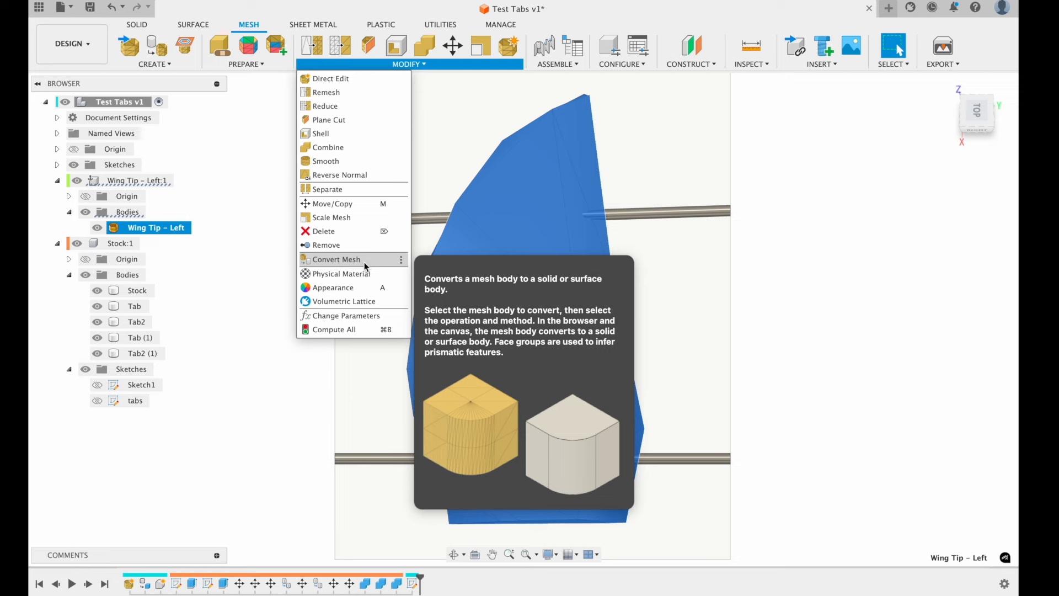
click(364, 262)
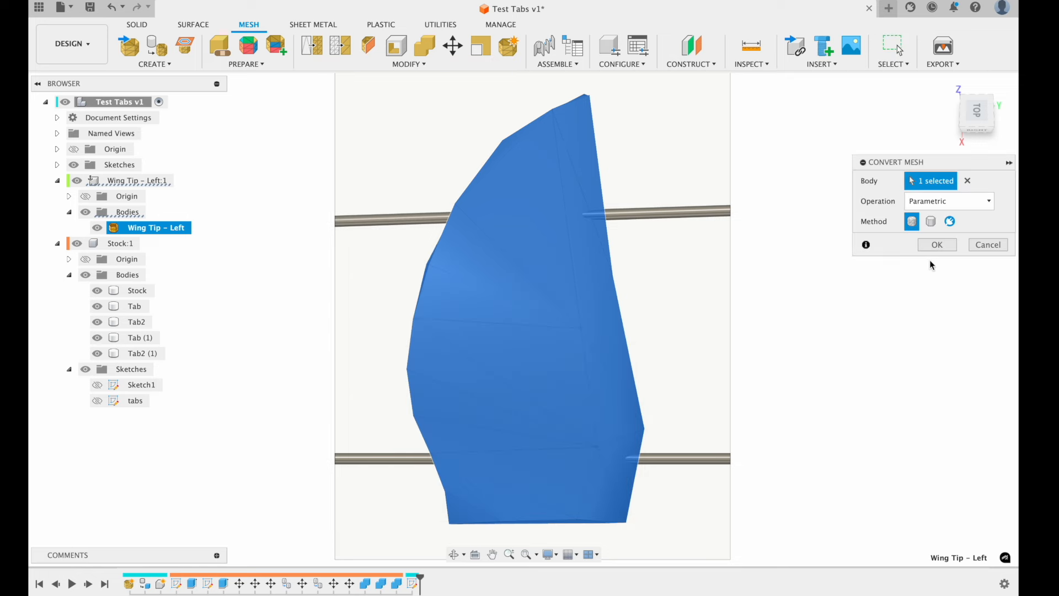
click(938, 245)
click(584, 271)
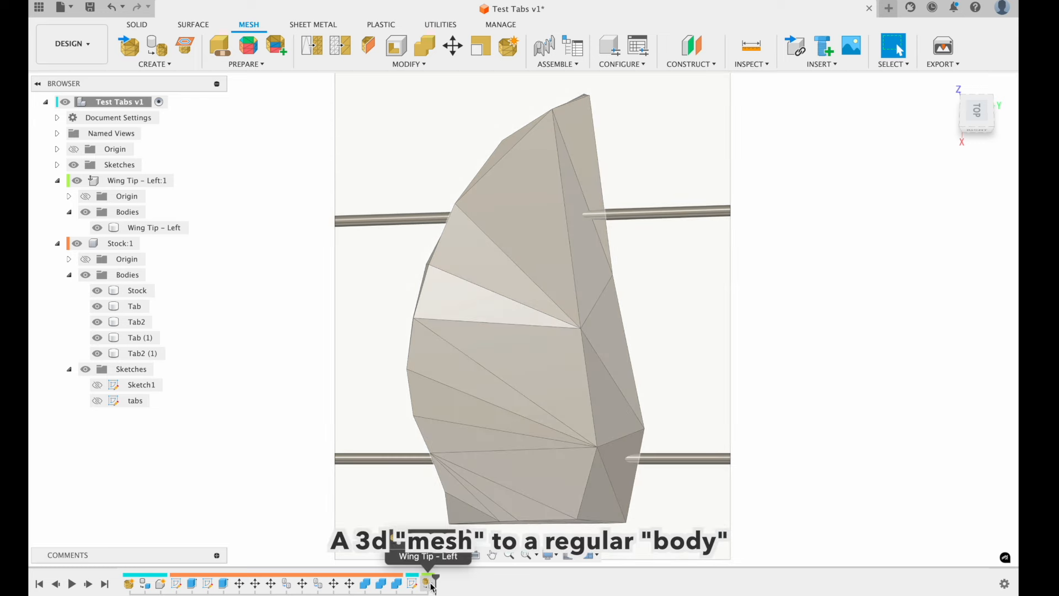
- Inspect the converted wing tip inside the stock and undo the mesh conversion
shift+scroll(678, 444, down, 10)
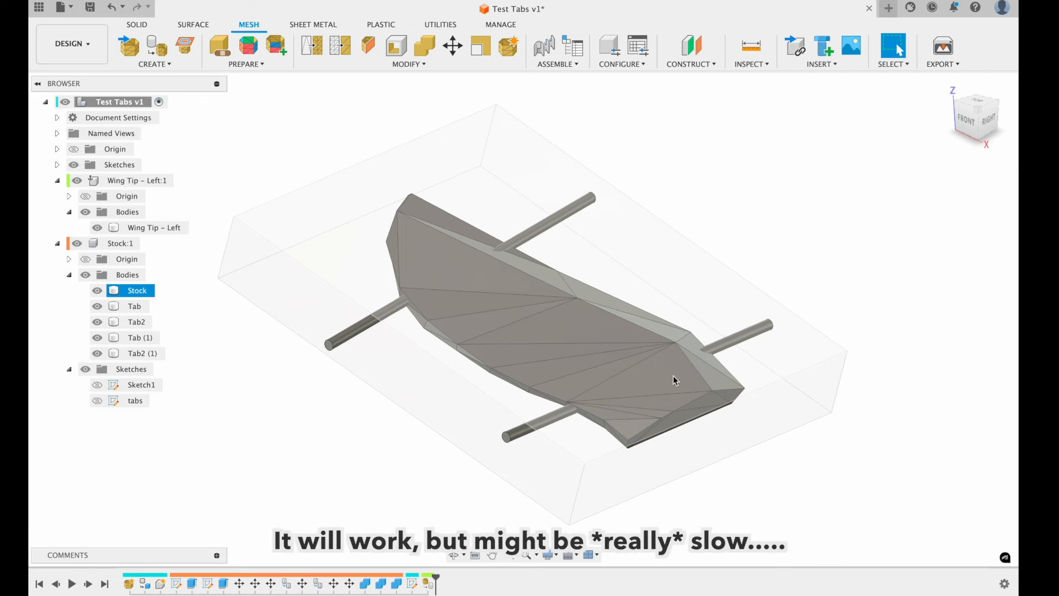
shift+scroll(447, 298, right, 8)
shift+scroll(447, 299, right, 2)
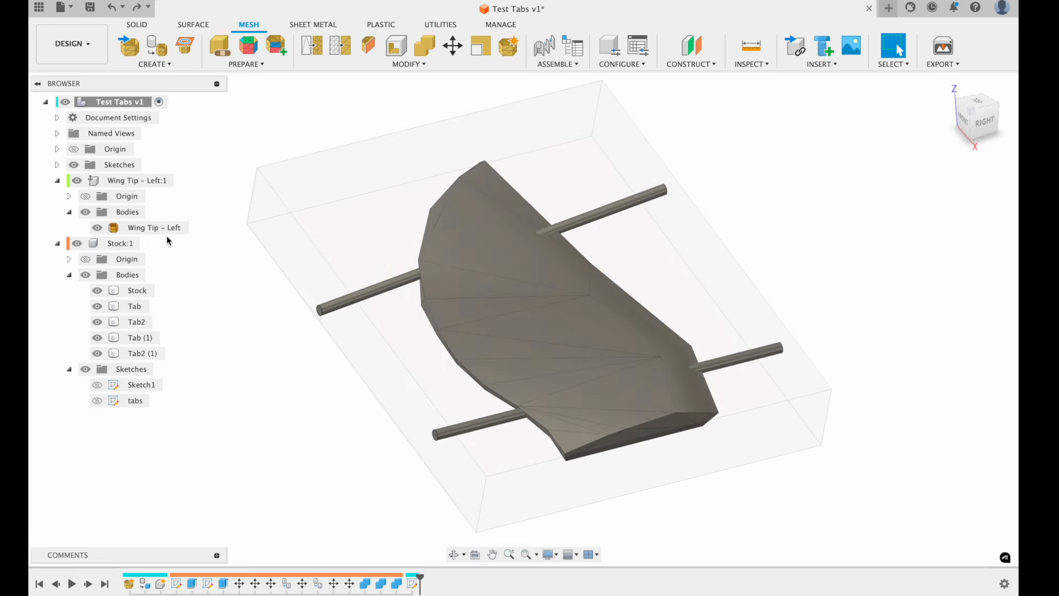
- Copy the Wing Tip – Left mesh and paste it in place into the Stock component
click(144, 228)
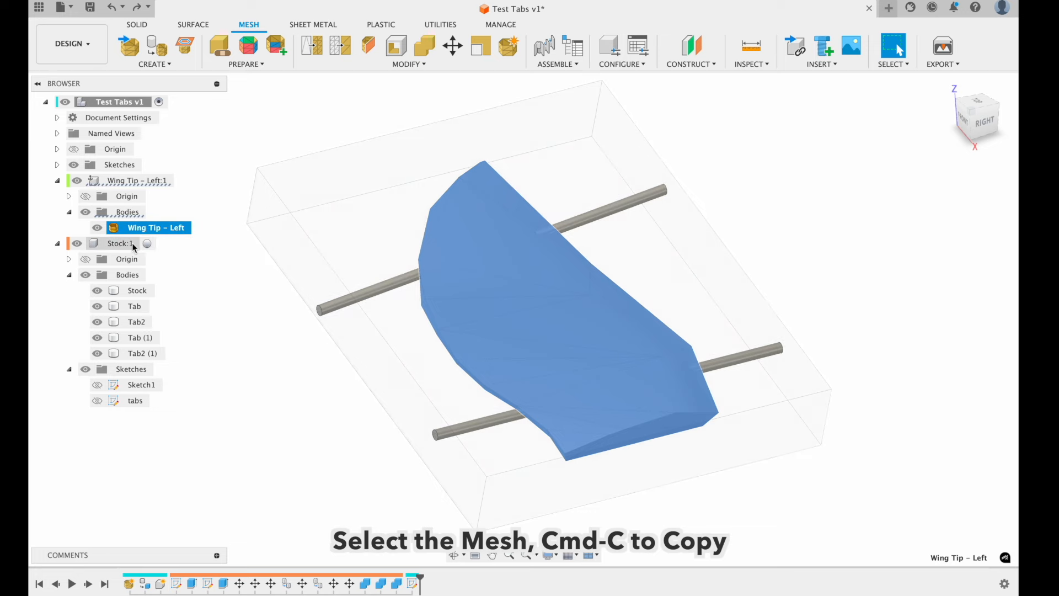
click(132, 242)
key(super+v)
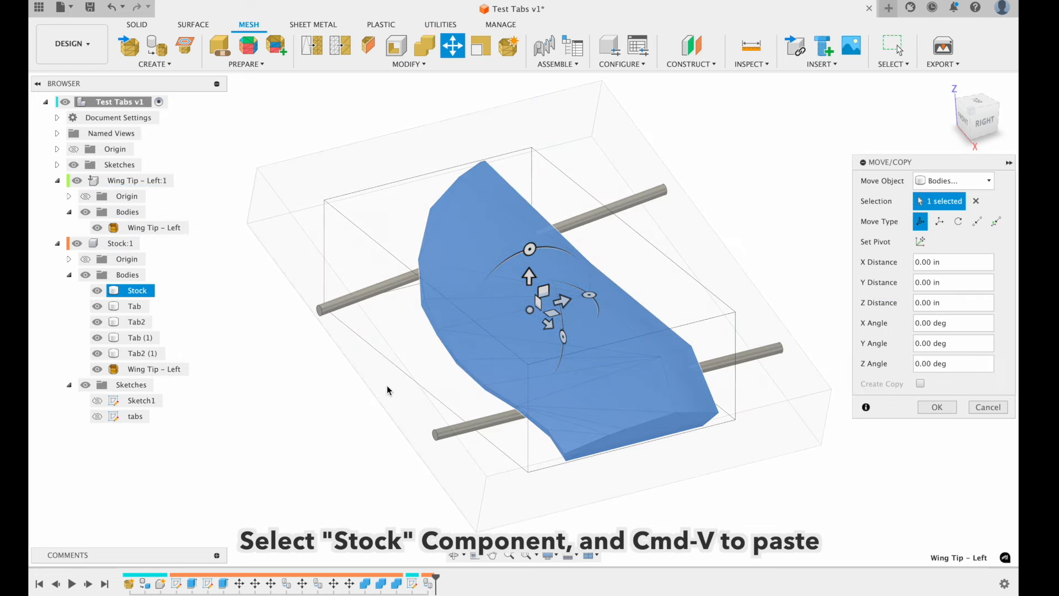
click(940, 407)
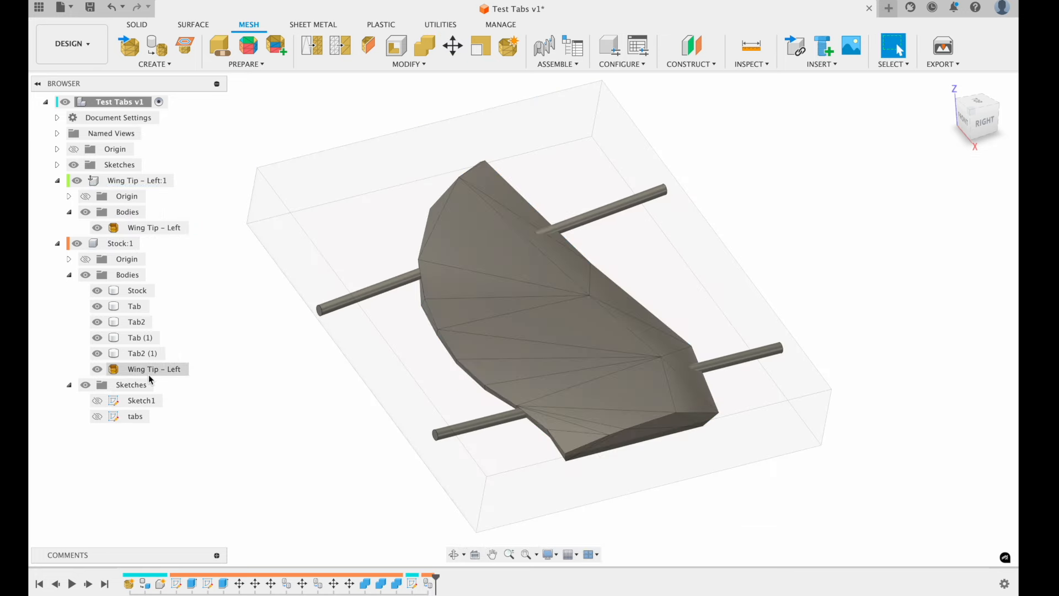
- Convert the copied Wing Tip – Left mesh in the Stock component to a regular body with Convert Mesh, using the Parametric operation
click(152, 369)
click(420, 65)
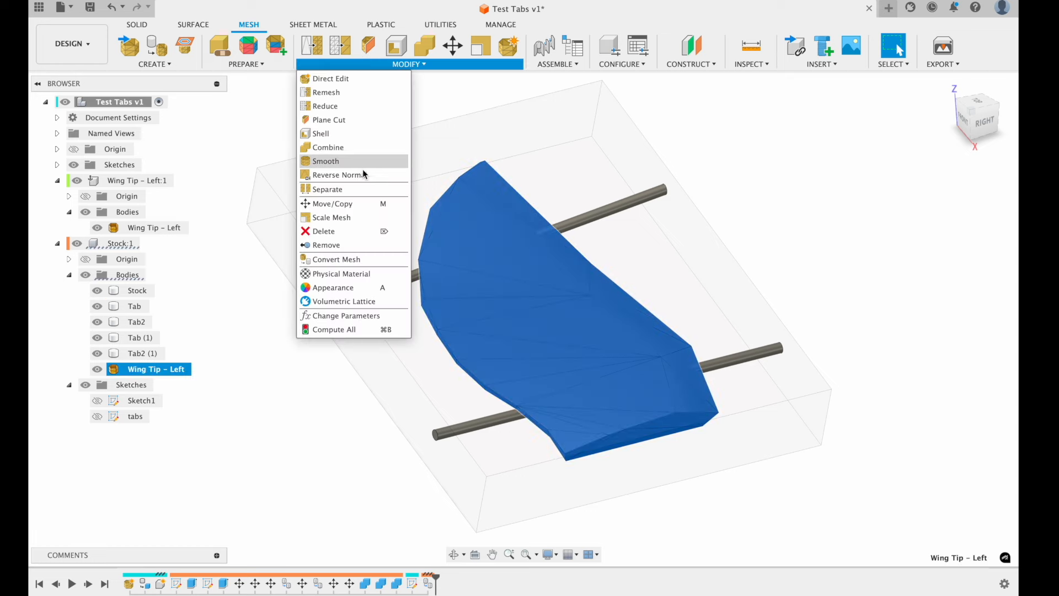
click(355, 259)
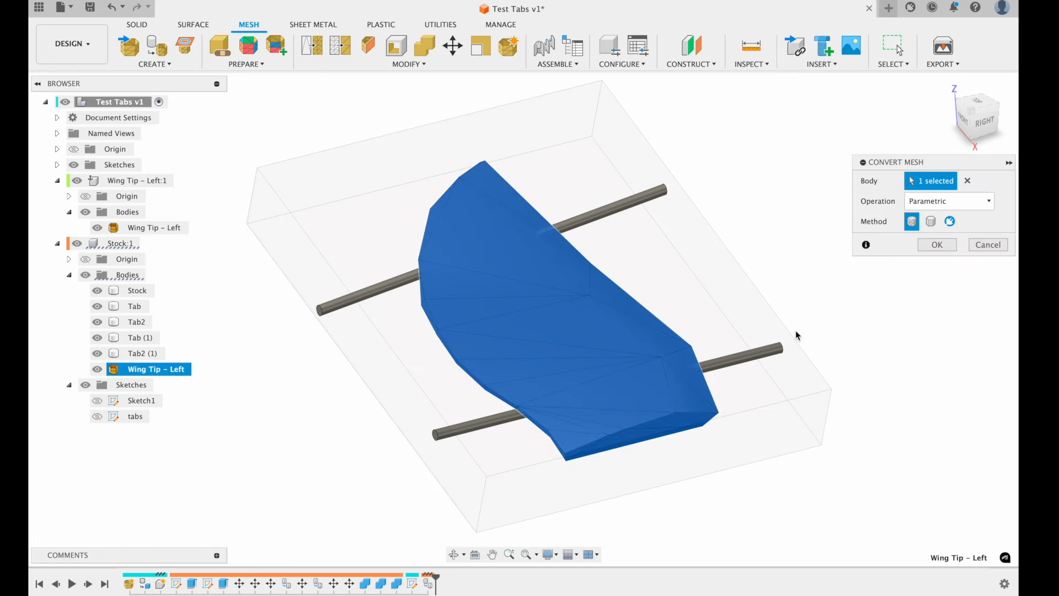
click(943, 248)
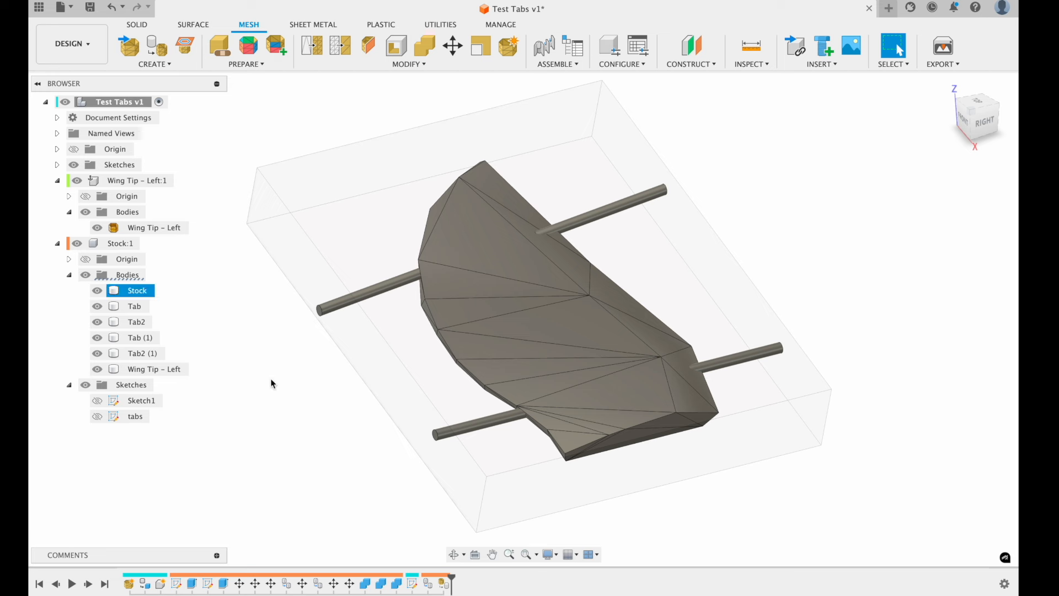
click(97, 369)
click(97, 369)
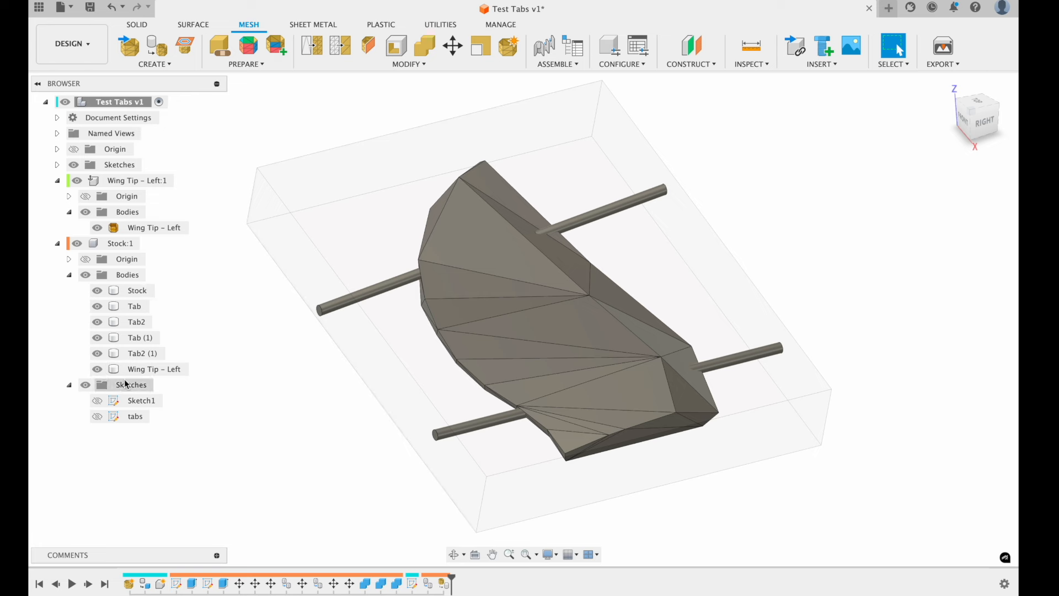
- Rename the sketch in the root component's Sketches folder as Limits
click(413, 583)
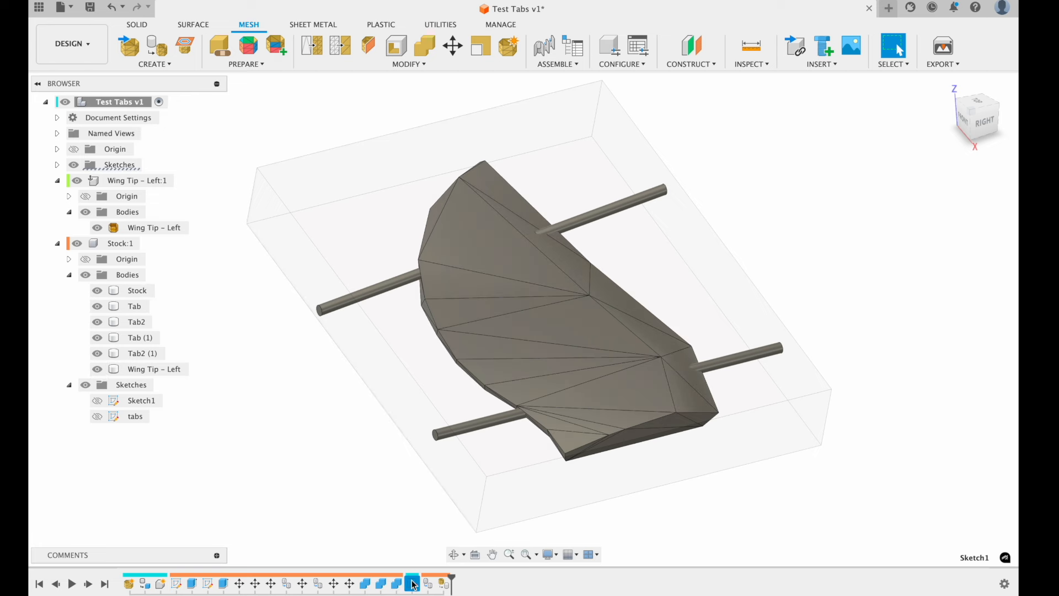
click(134, 182)
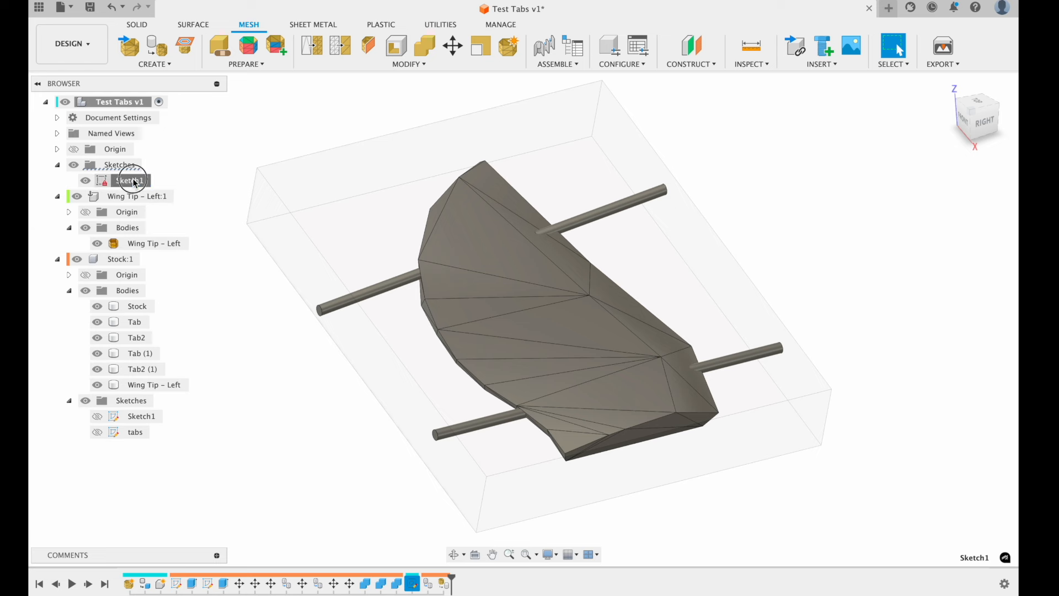
click(134, 181)
text(Limits)
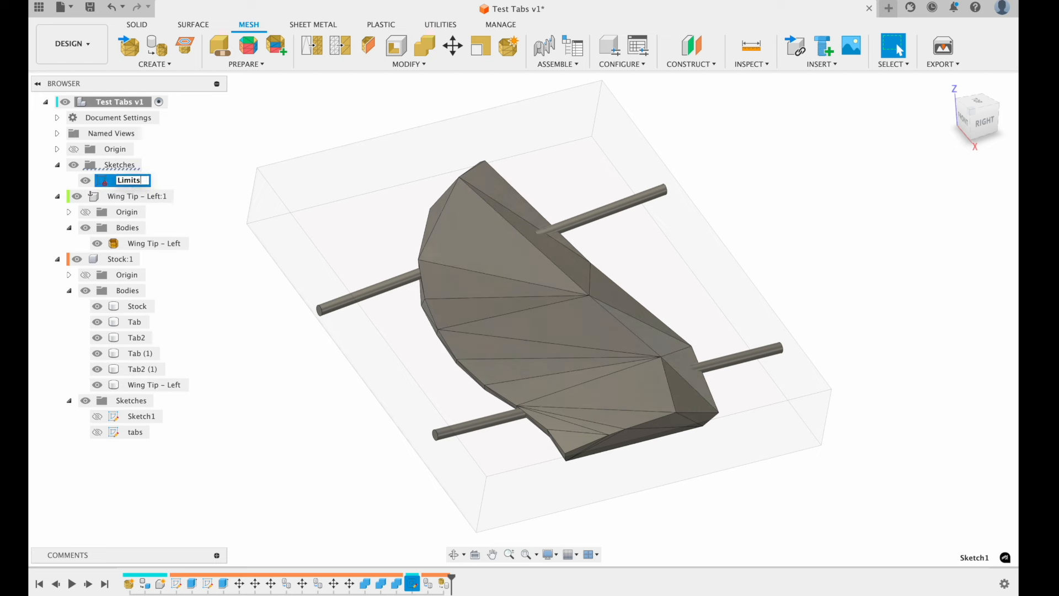
key(Return)
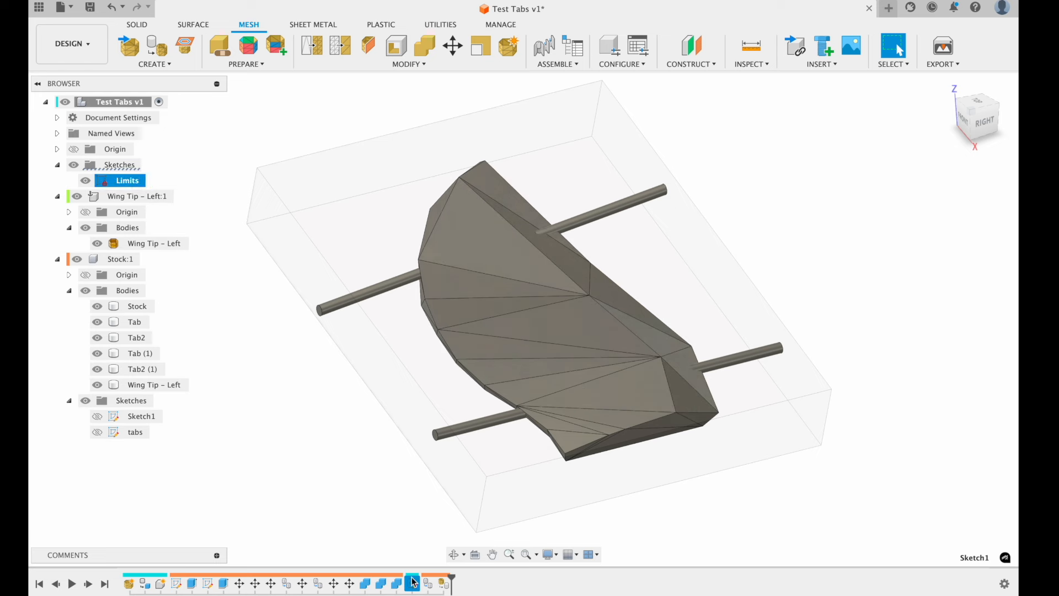
- Try to move the Limits sketch into the Stock component, and delete the sketch from the design history
click(444, 582)
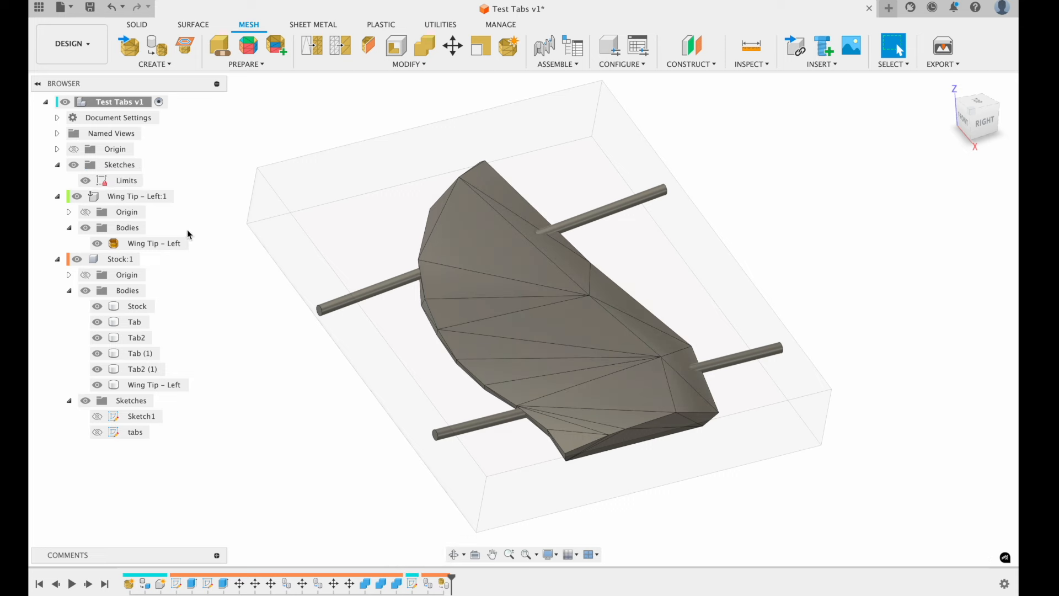
click(415, 579)
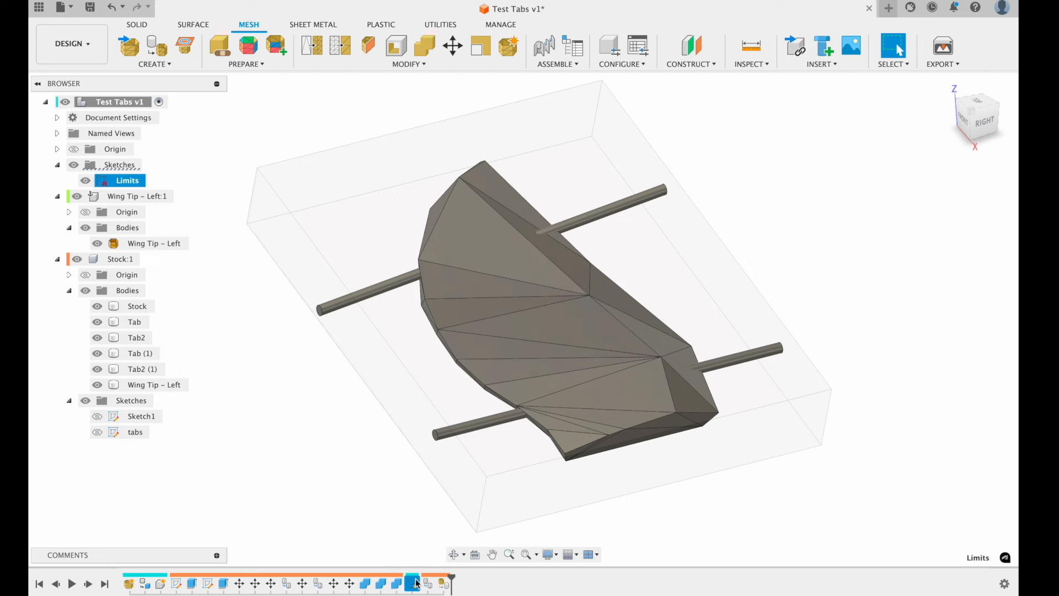
drag(119, 180, 121, 259)
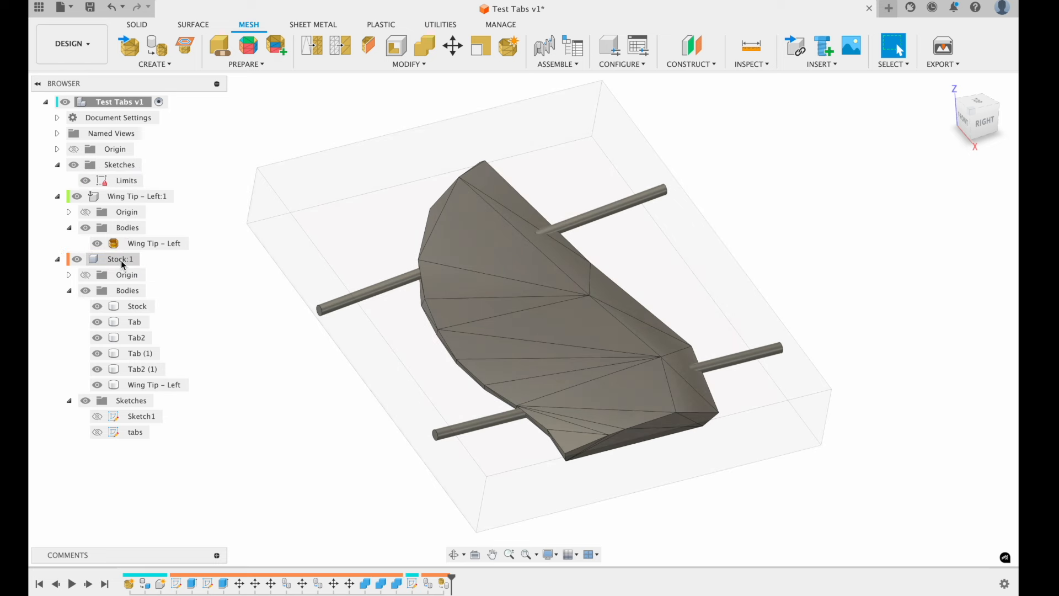
click(413, 583)
key(Delete)
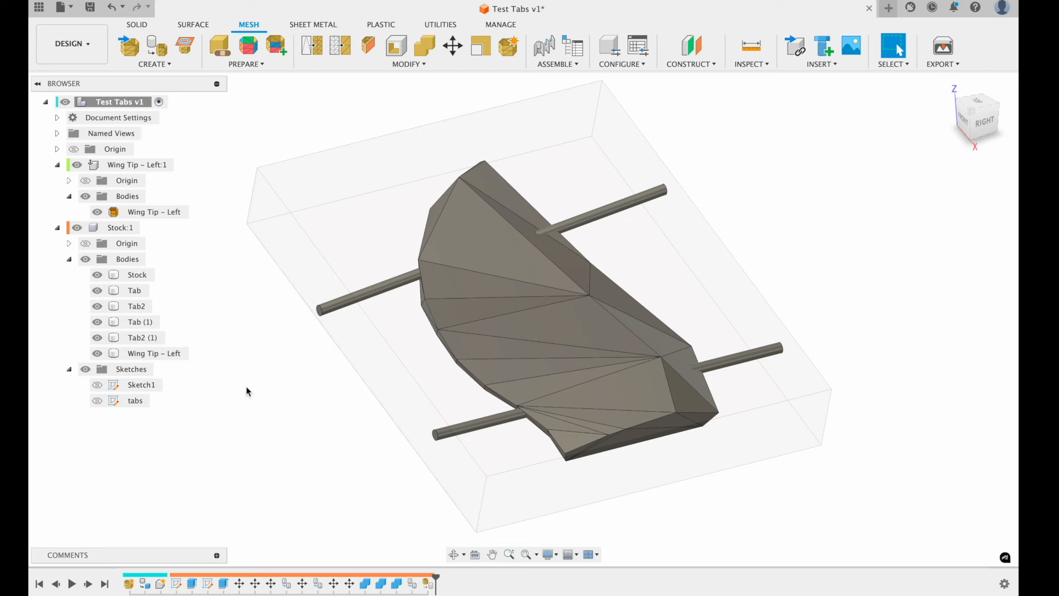
- Create a new sketch on the upper face of the Stock body and name it Limits
click(348, 209)
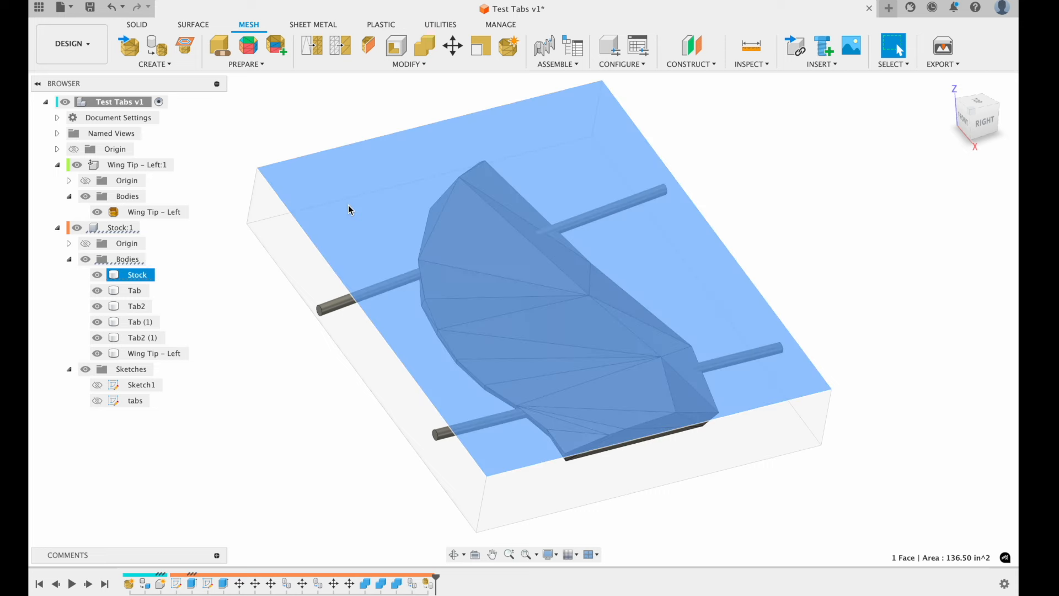
right_click(348, 208)
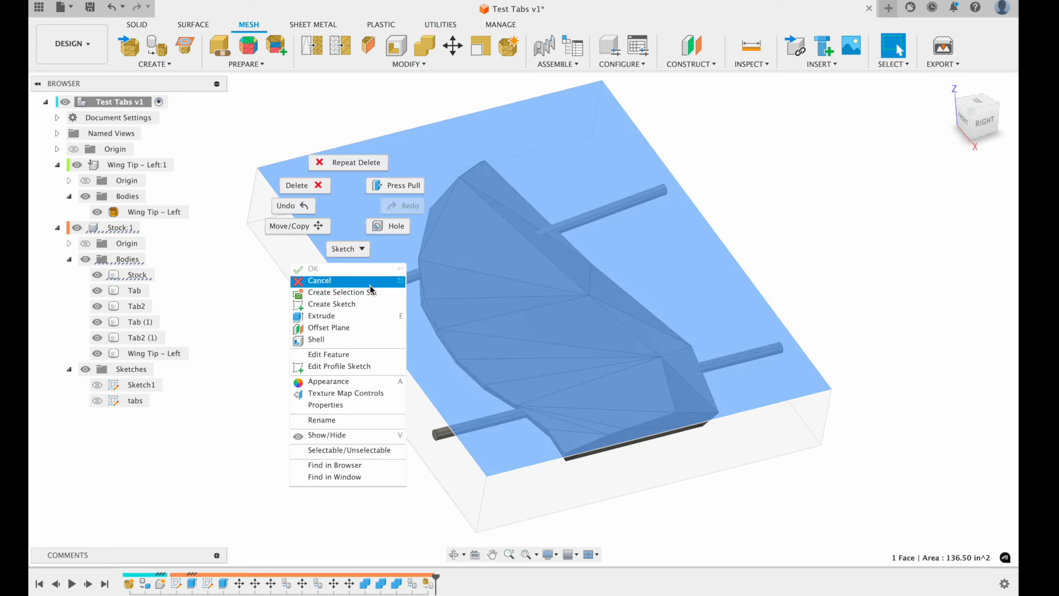
click(364, 306)
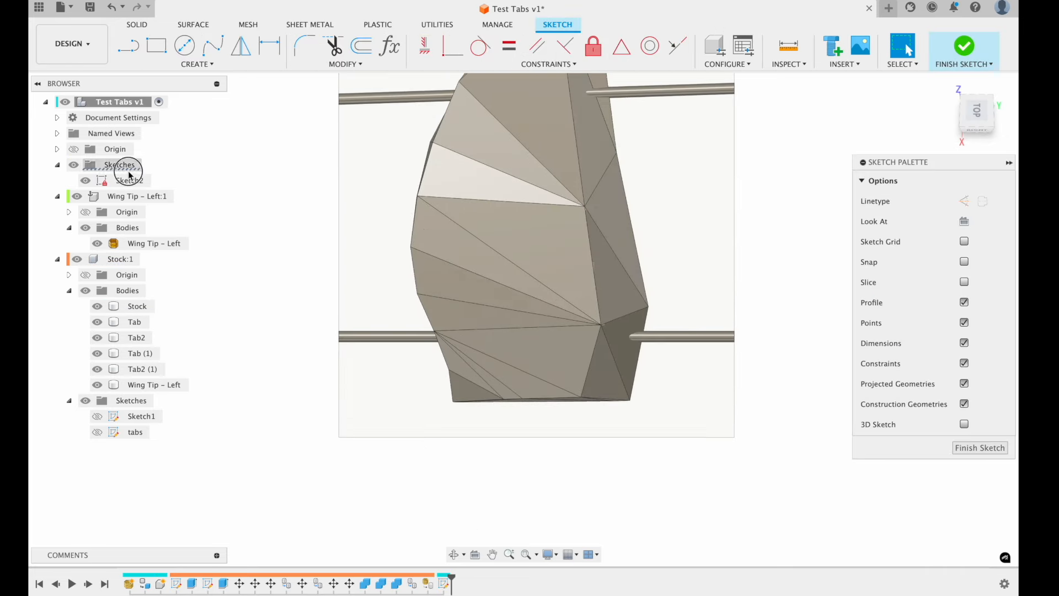
double_click(129, 180)
text(Limits)
key(Return)
- Hide the Stock body and project the converted Wing Tip – Left body into the Limits sketch with Projection Link enabled
key(p)
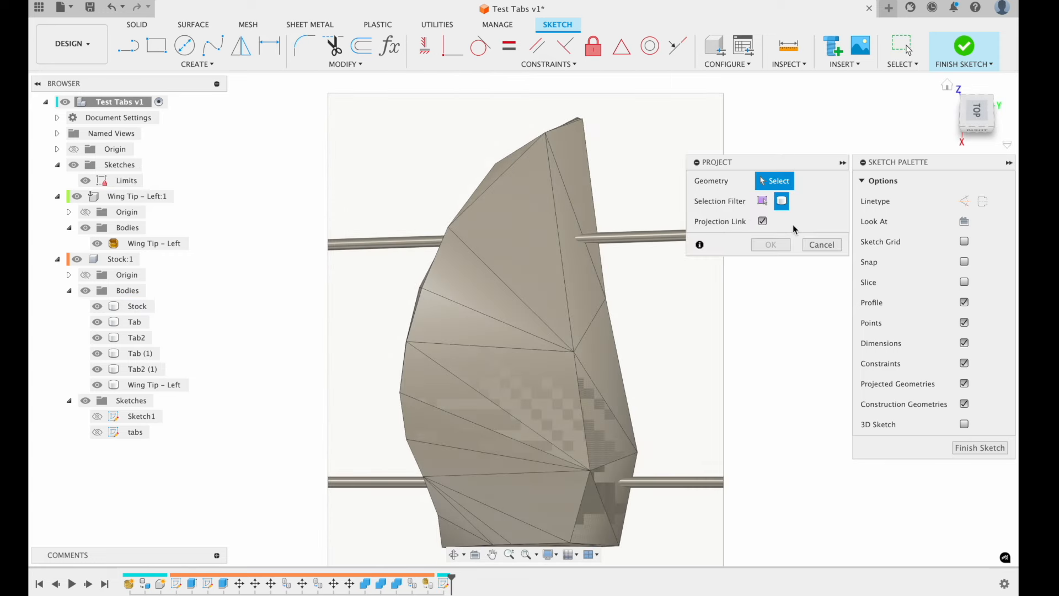
click(98, 308)
click(148, 384)
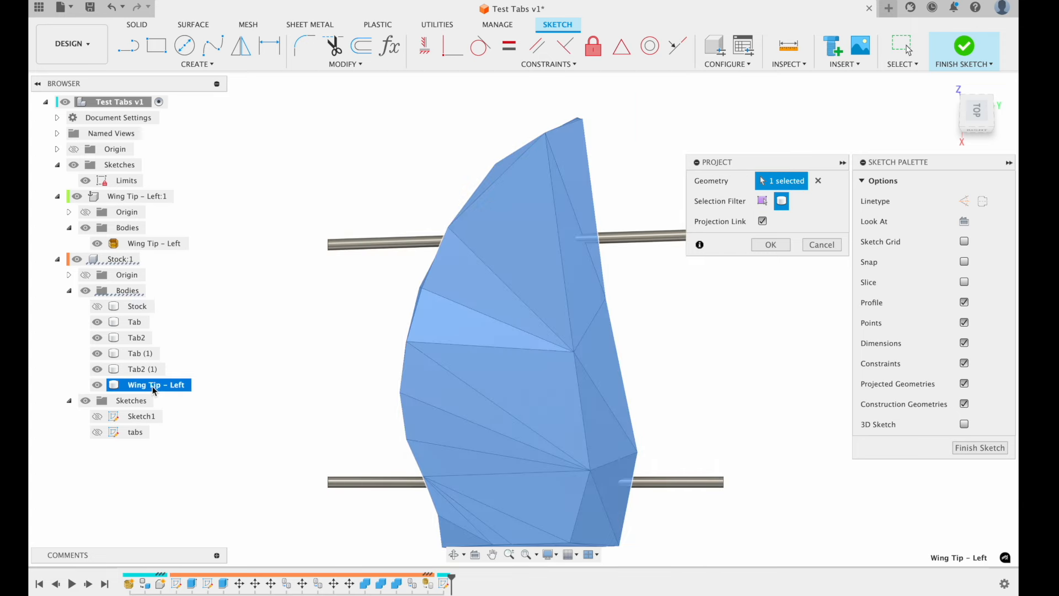
click(772, 245)
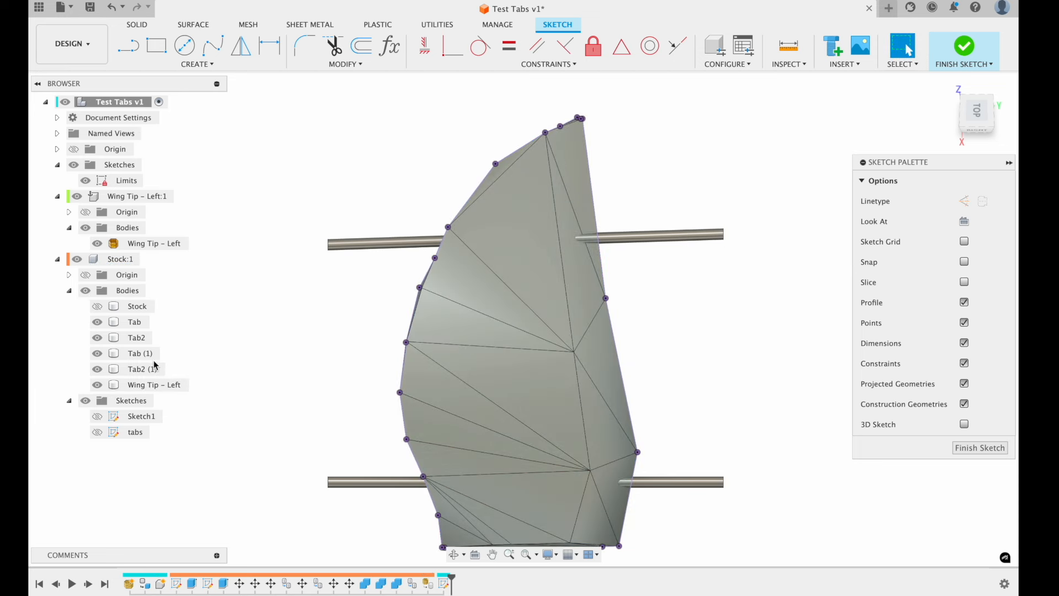
- Hide the bodies of both components to check the projected wing tip outline, and finish the Limits sketch
click(85, 290)
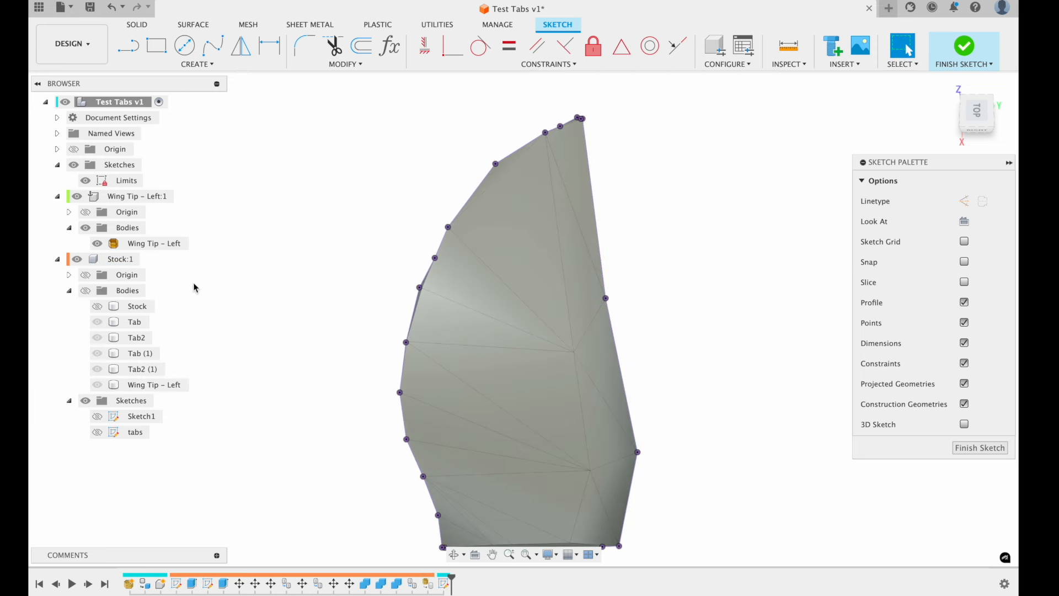
click(85, 228)
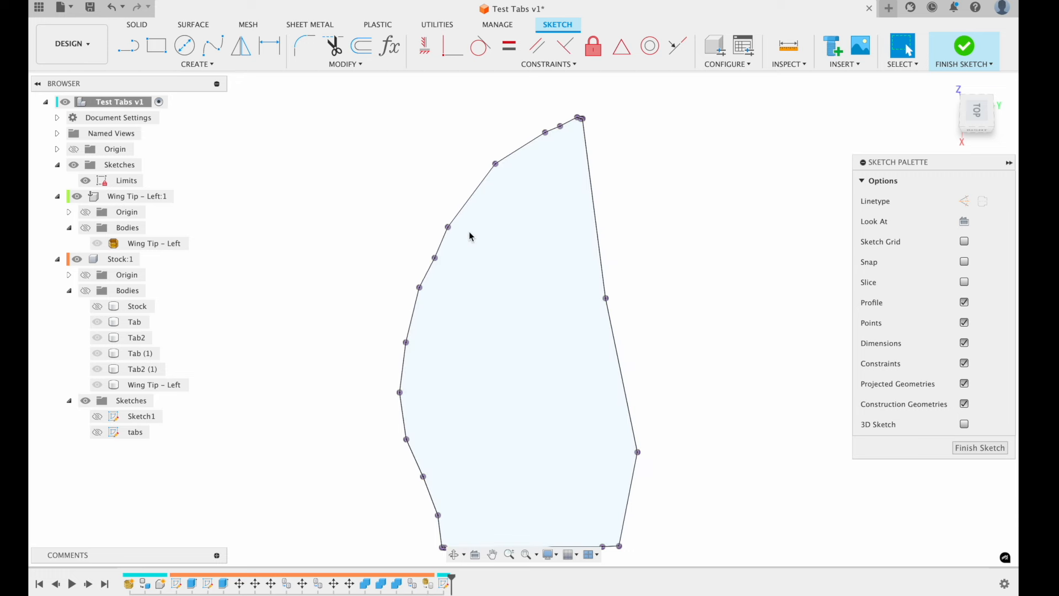
scroll(457, 290, down, 2)
scroll(457, 290, down, 3)
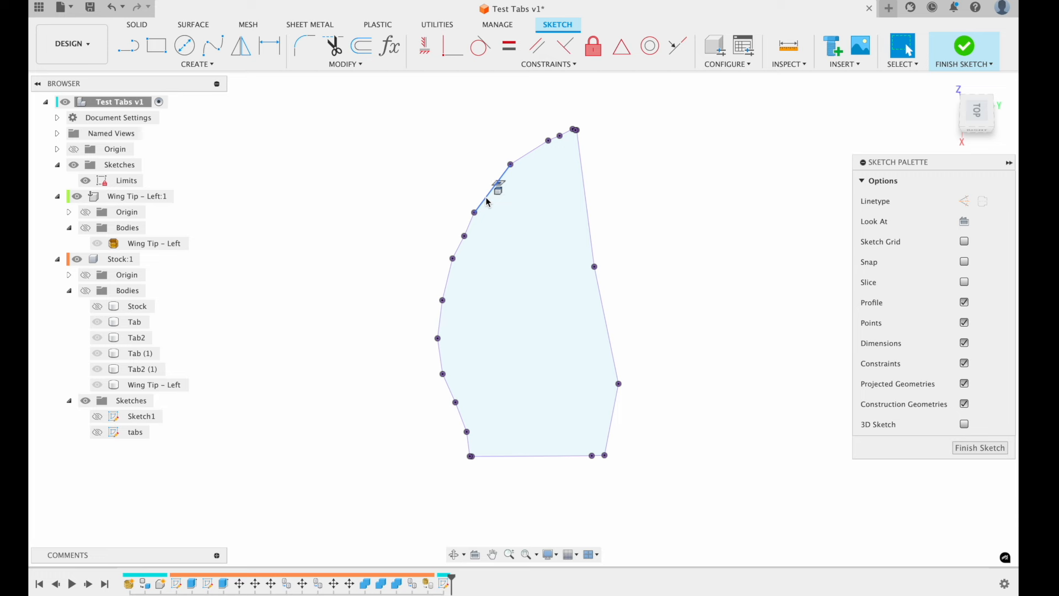
double_click(486, 201)
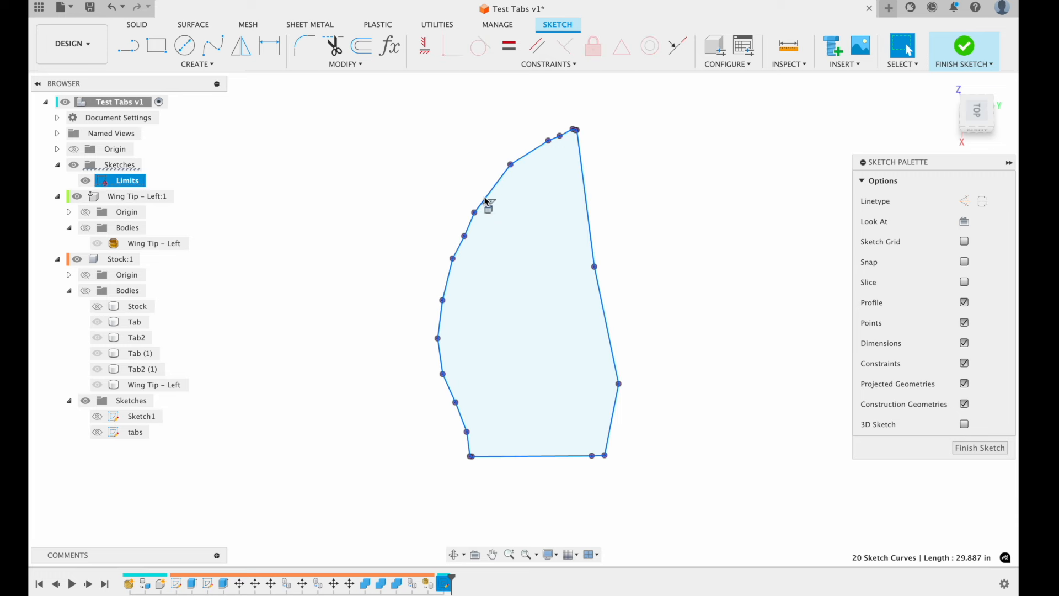
right_click(486, 201)
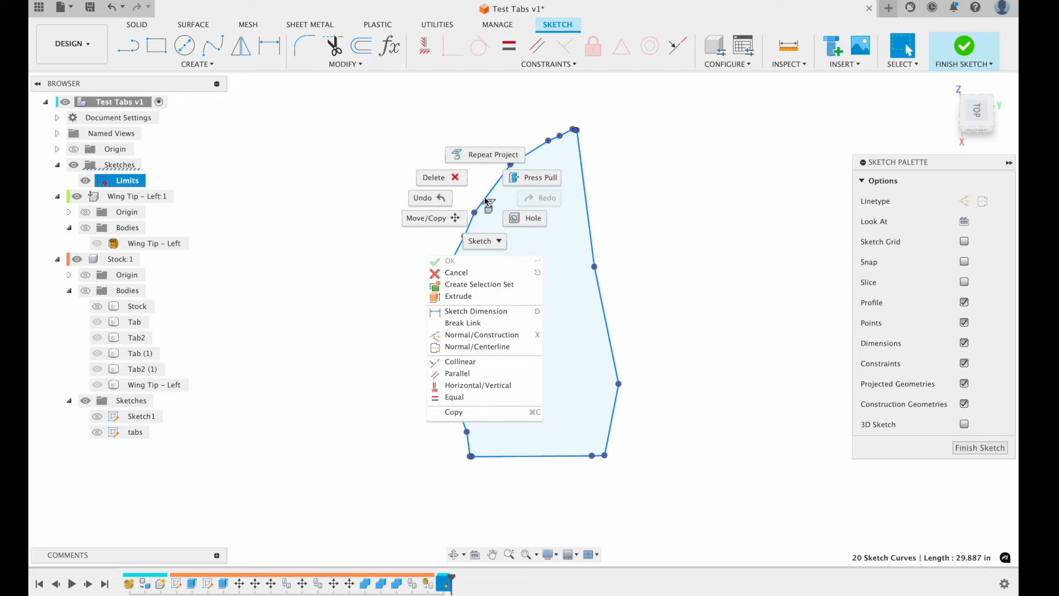
click(700, 248)
click(720, 468)
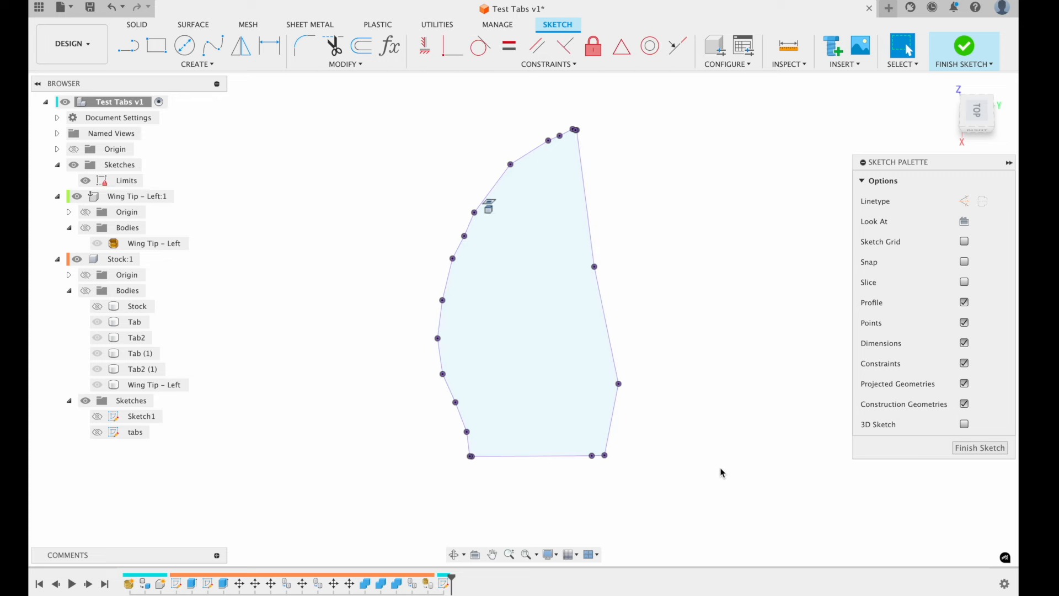
click(976, 448)
- Switch to the Manufacture workspace and show the tab bodies and original wing tip mesh, keeping the converted Wing Tip – Left body hidden
click(71, 44)
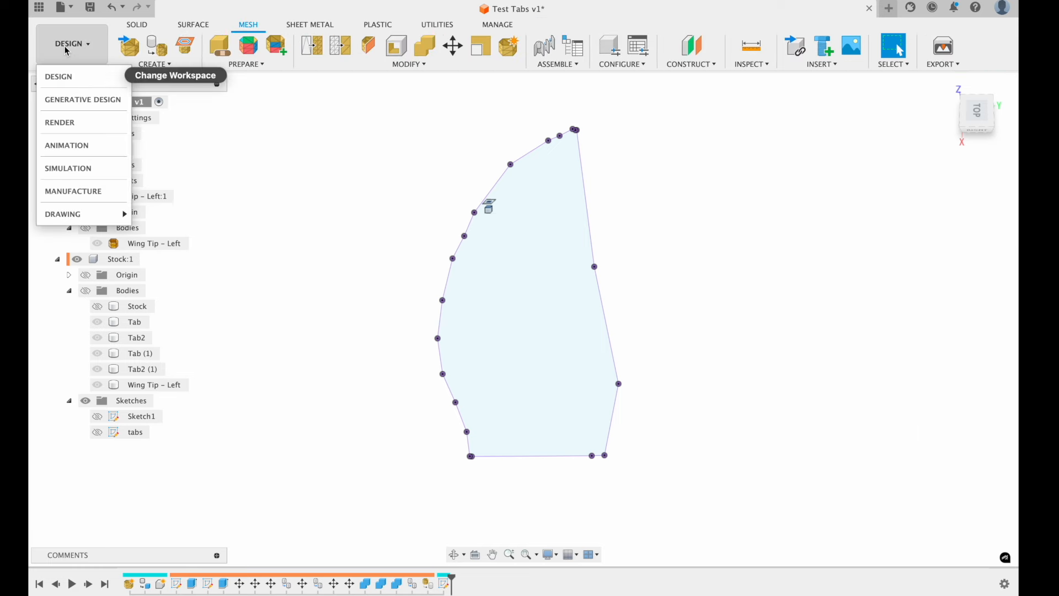
click(86, 190)
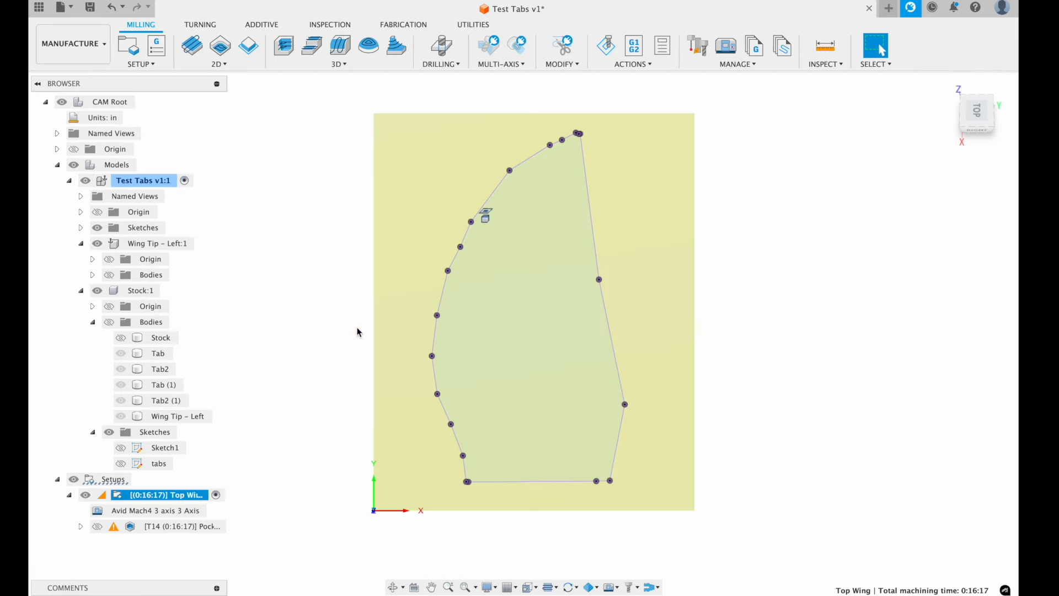
click(108, 321)
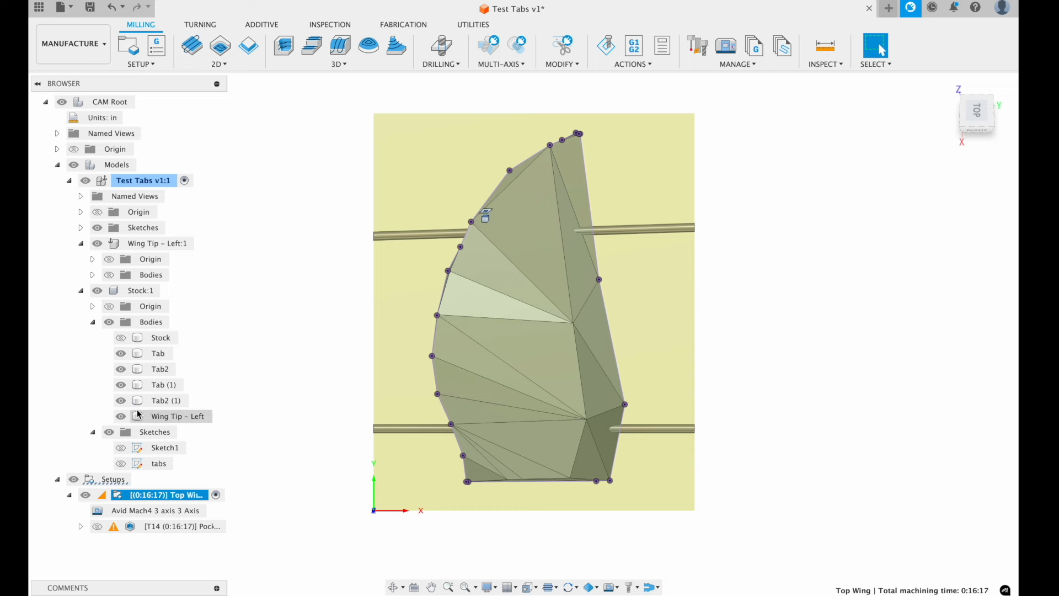
click(123, 419)
click(766, 455)
shift+scroll(766, 455, down, 5)
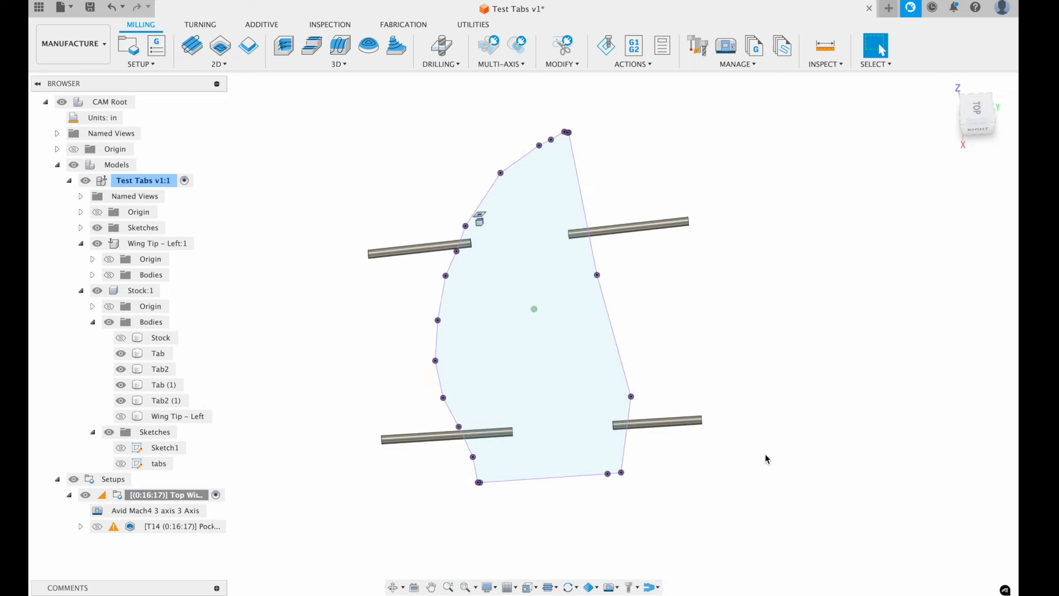
click(99, 247)
click(109, 275)
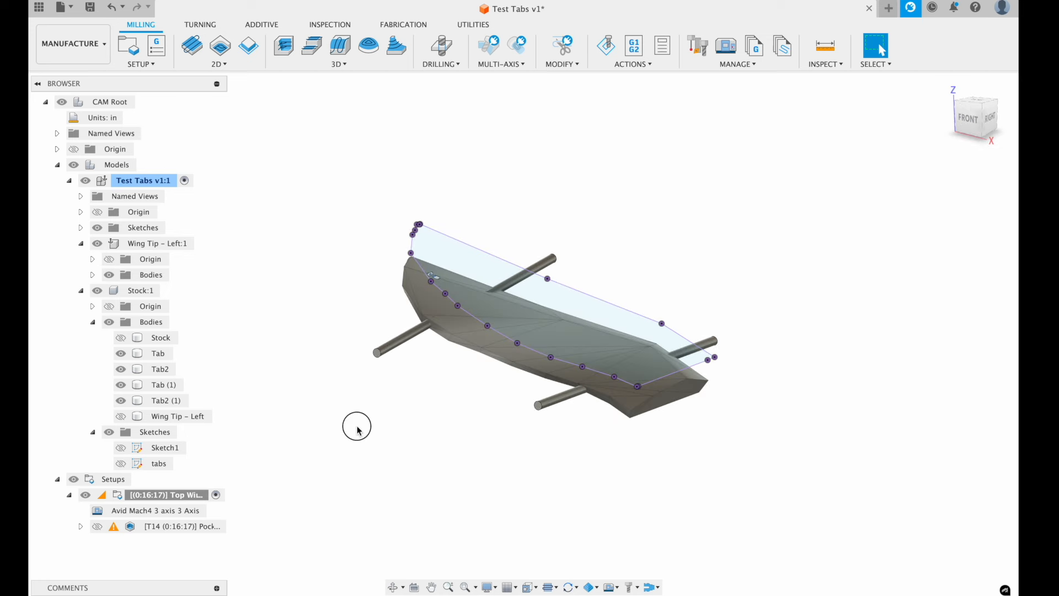
- Edit the existing Pocket1 roughing operation and set its machining boundary to a selection of the projected Limits outline
double_click(128, 527)
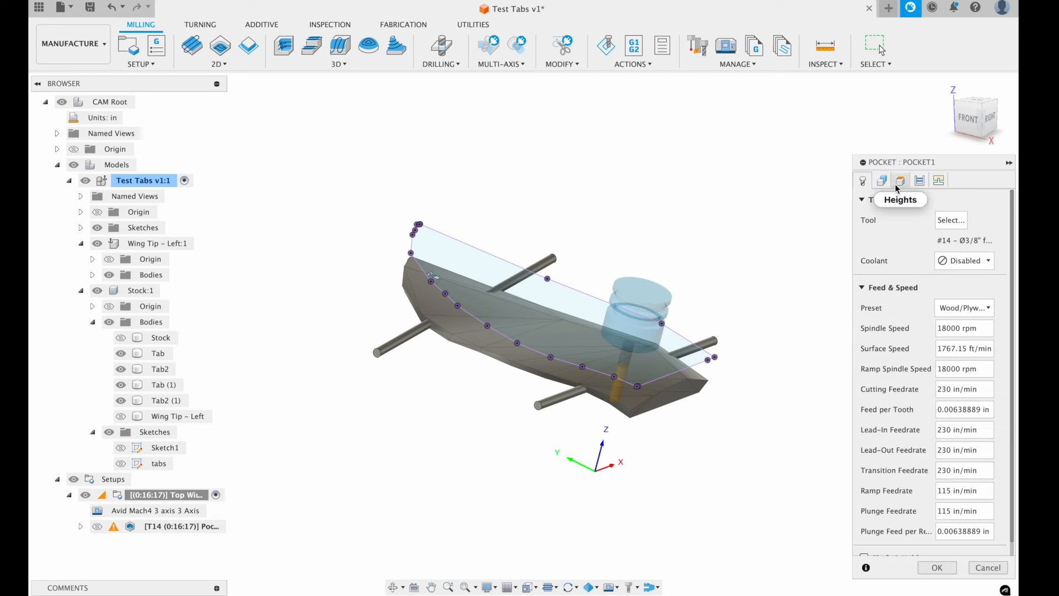
click(882, 182)
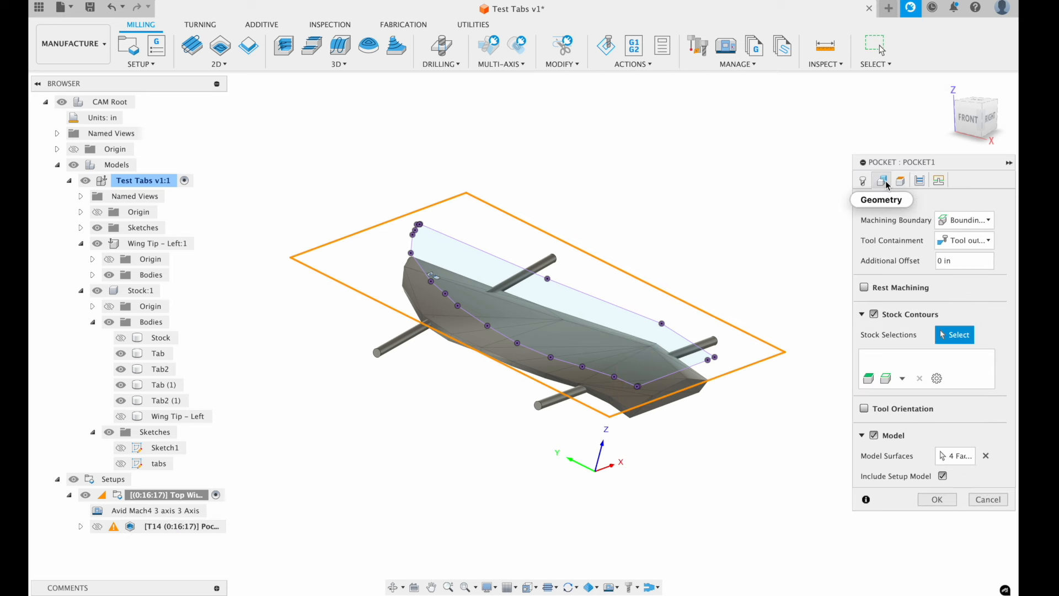
click(972, 226)
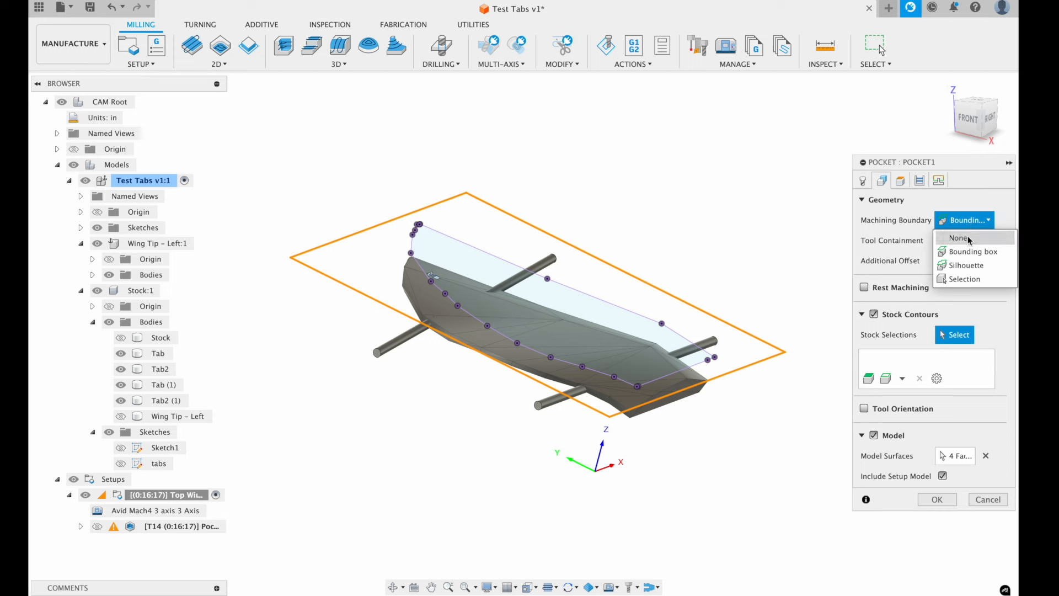
click(965, 280)
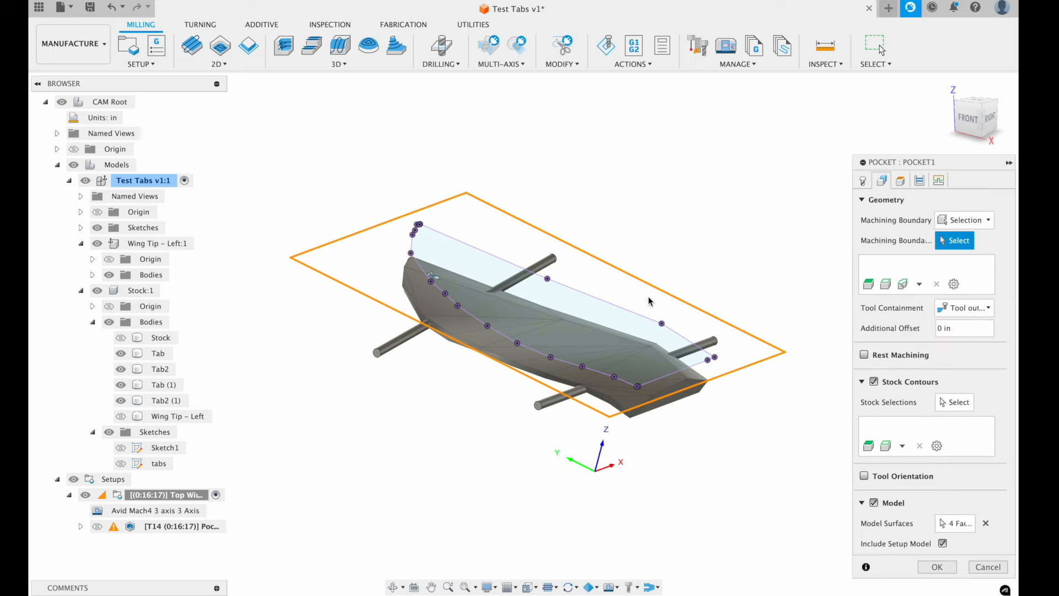
click(622, 309)
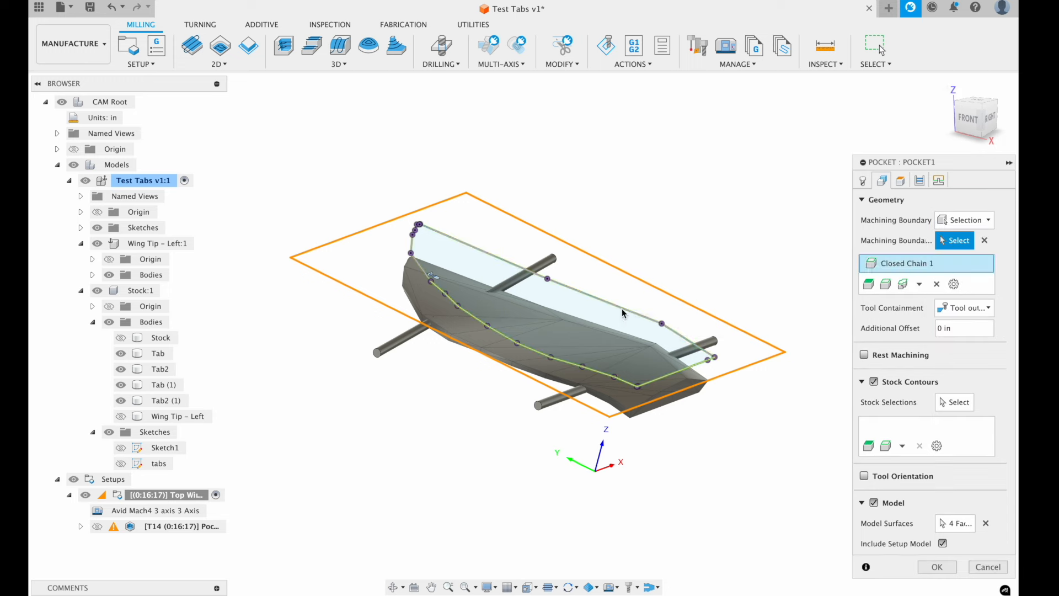
- Keep tool containment outside the boundary, set the additional offset to 0.5 in, and regenerate the pocket toolpath
click(975, 308)
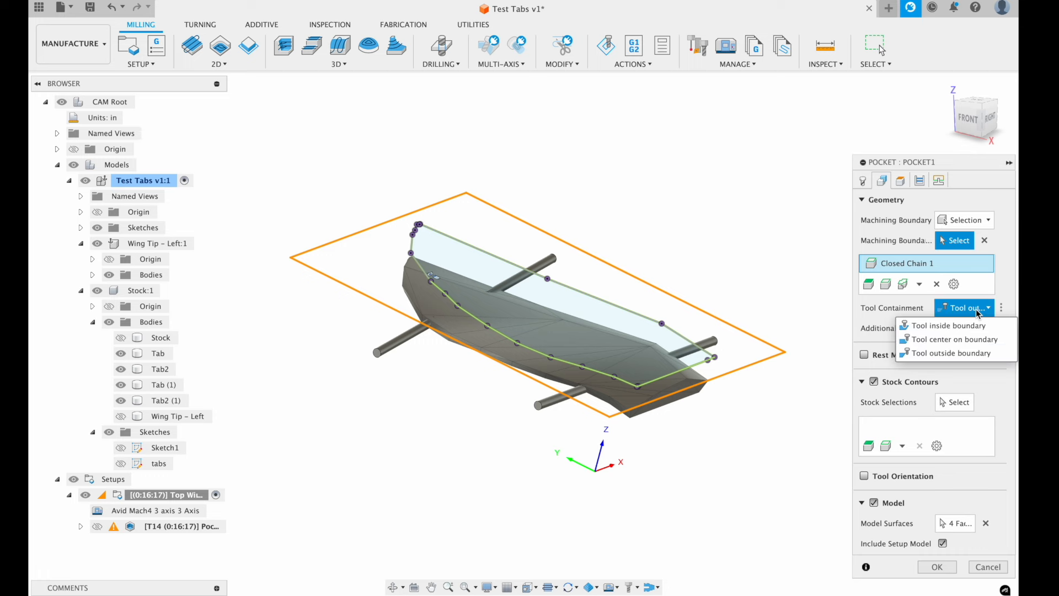
click(870, 317)
click(954, 331)
double_click(954, 329)
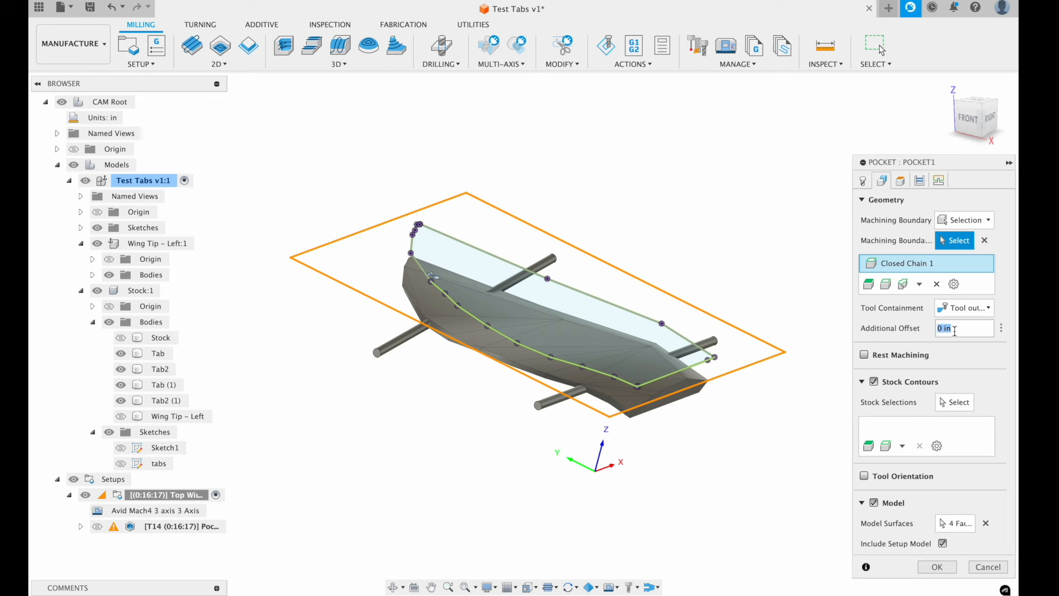
text(.5)
click(937, 567)
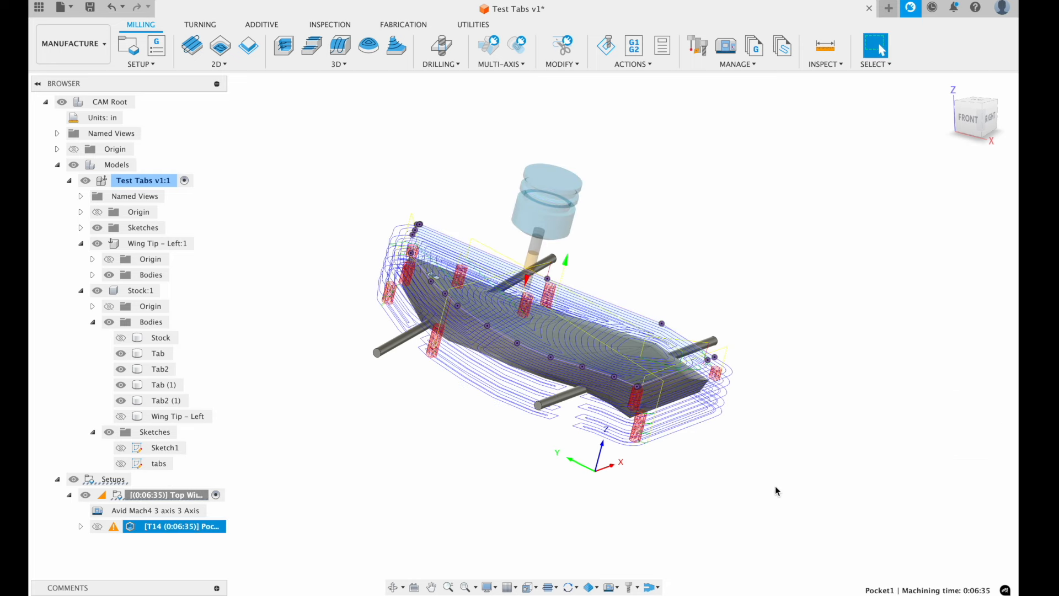
- Examine the regenerated pocket toolpath and the remaining stock around the wing tip and tabs from several angles
shift+scroll(775, 489, up, 10)
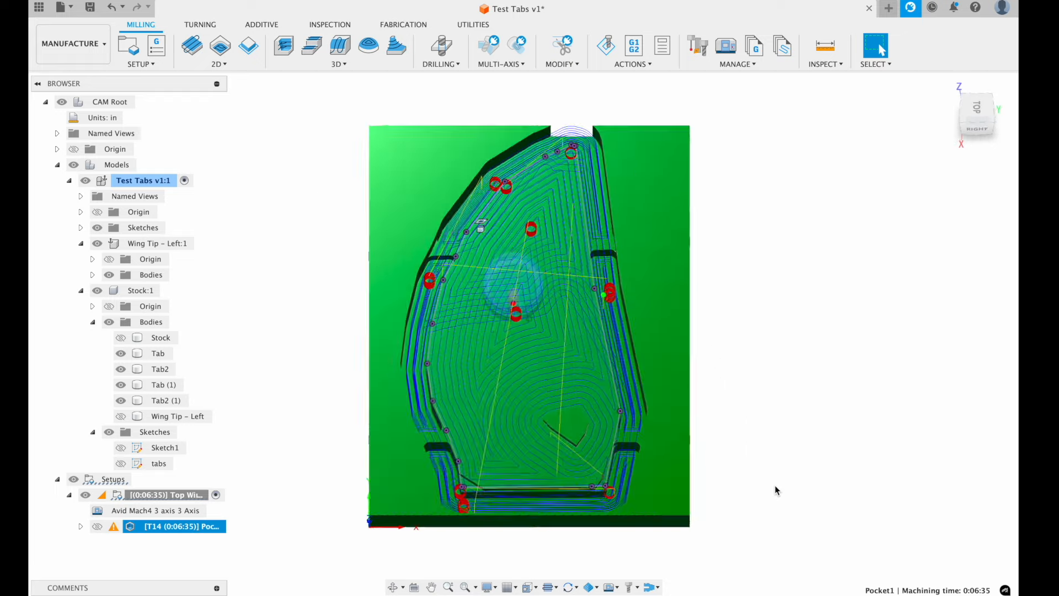
shift+scroll(776, 489, up, 8)
scroll(785, 419, up, 5)
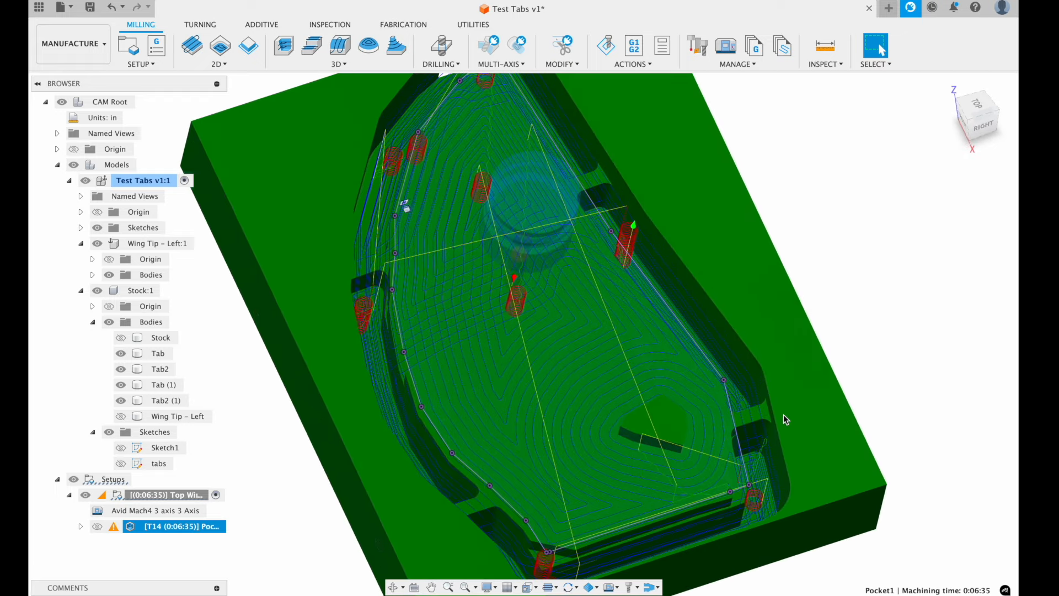
shift+scroll(783, 415, right, 5)
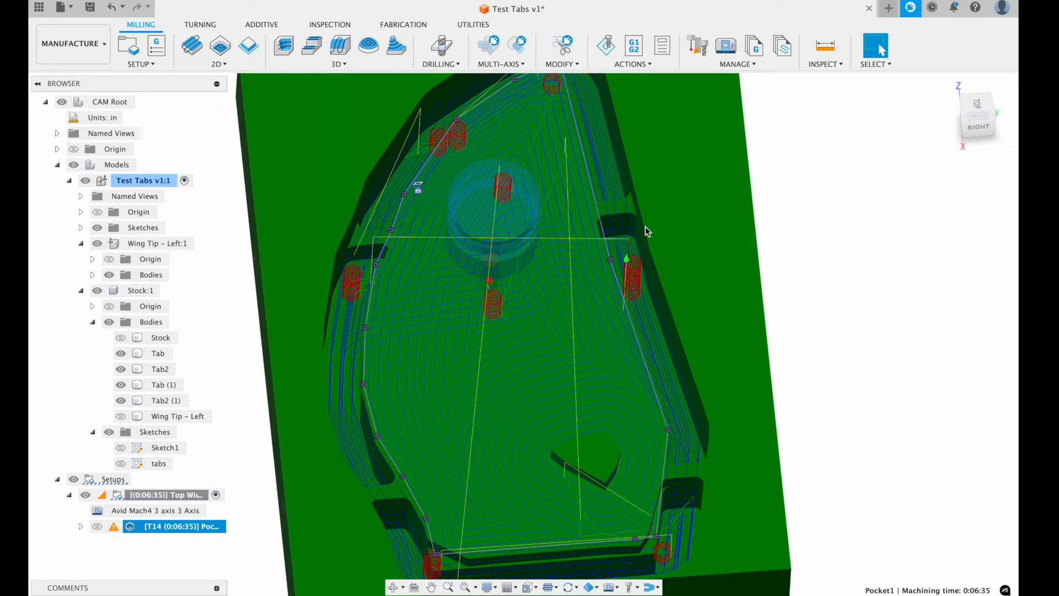
scroll(365, 349, down, 5)
shift+scroll(365, 350, down, 5)
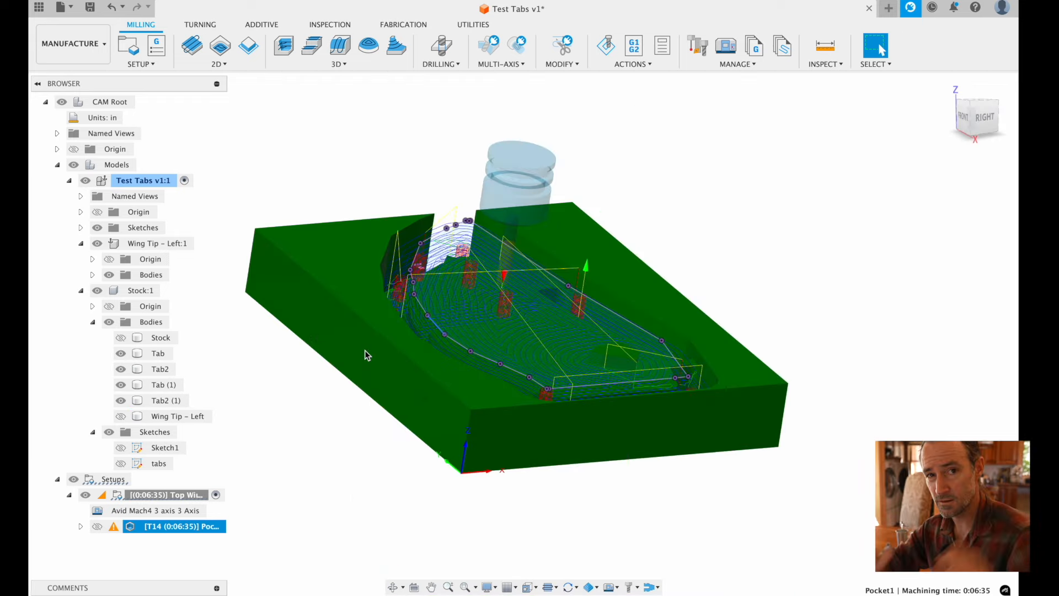
shift+scroll(365, 350, up, 3)
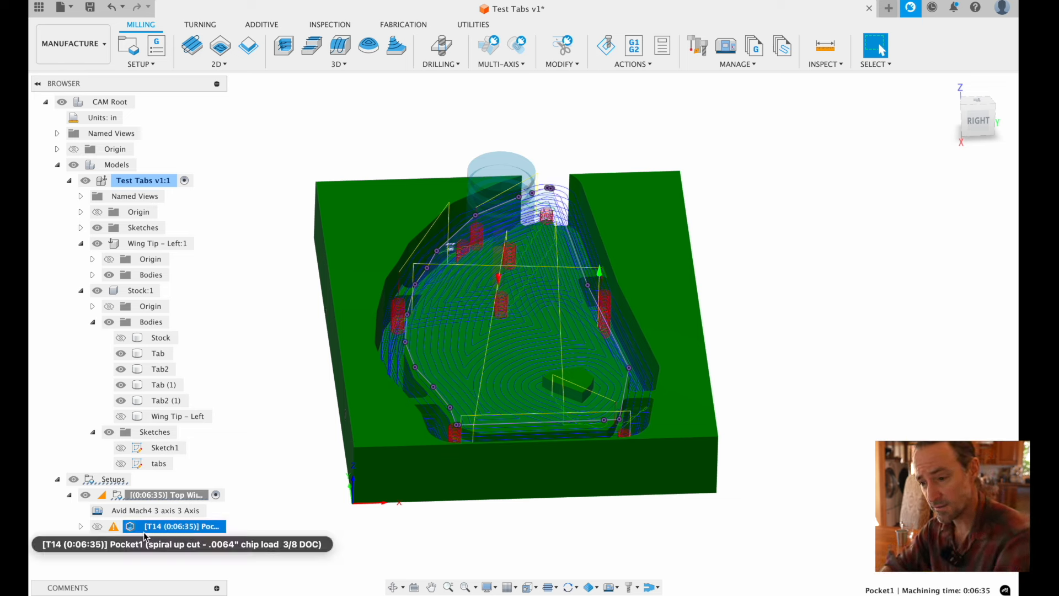
- Add a Morphed Spiral finishing operation to the Top Wing setup
click(356, 65)
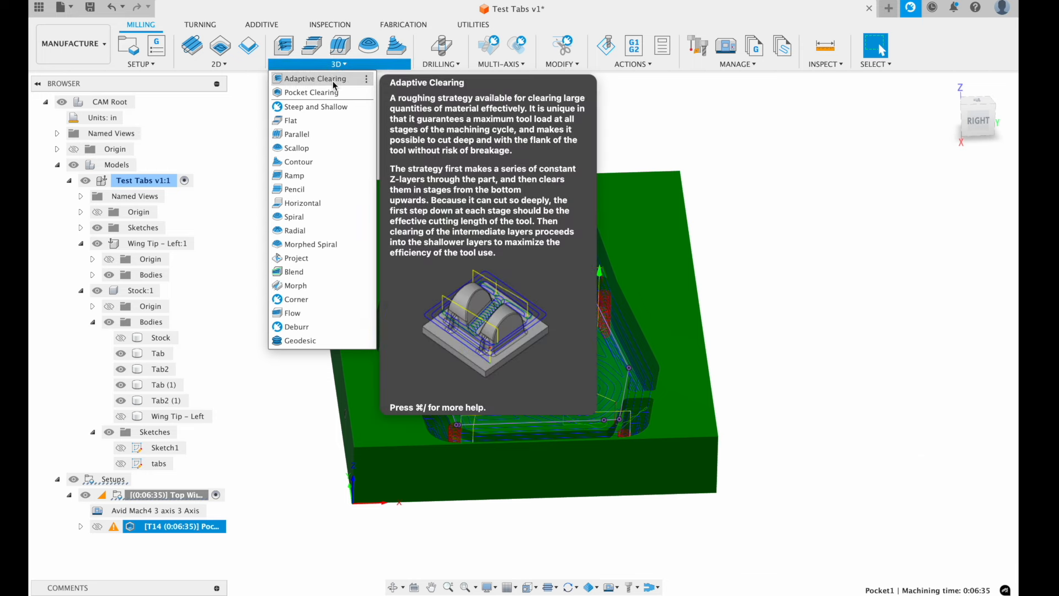
click(235, 243)
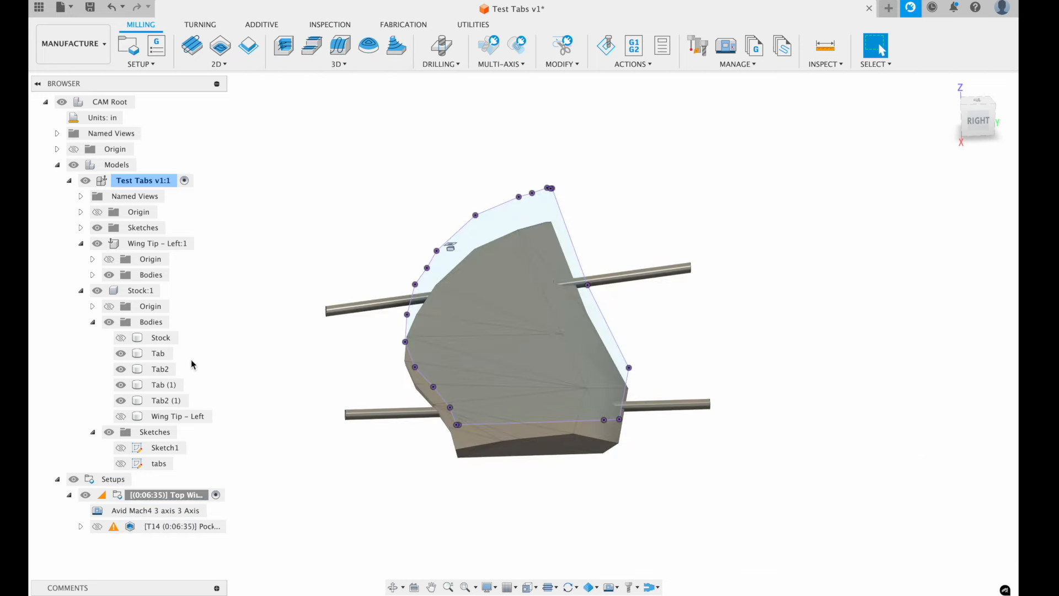
click(134, 528)
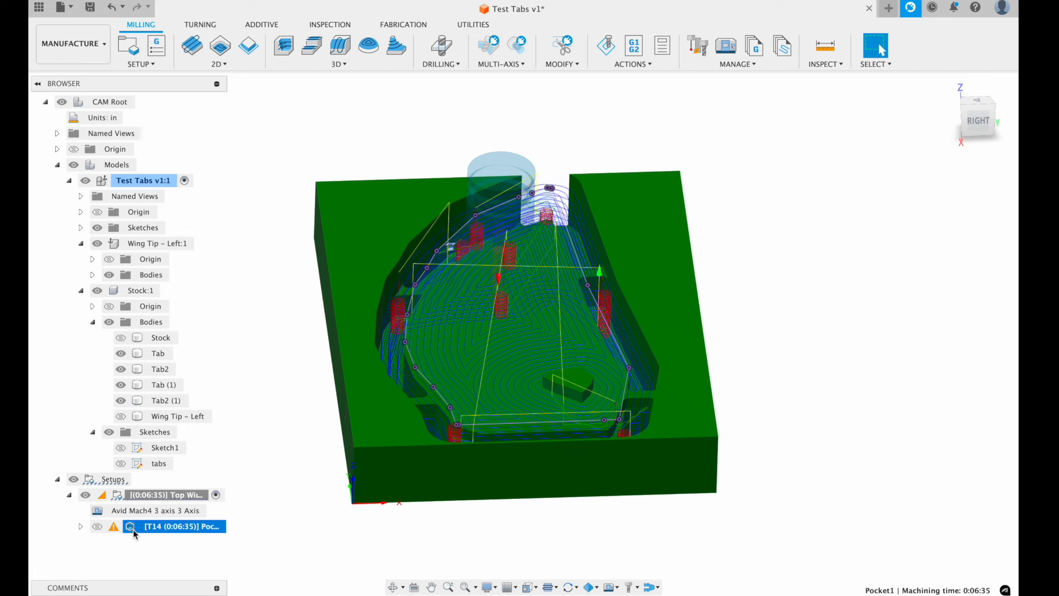
click(159, 494)
click(338, 65)
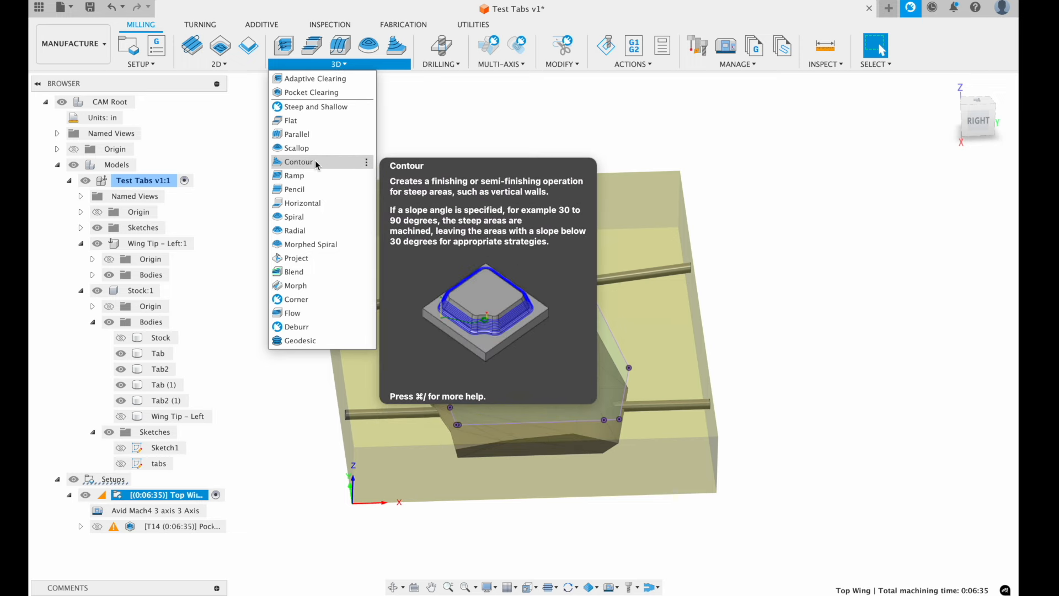
click(320, 244)
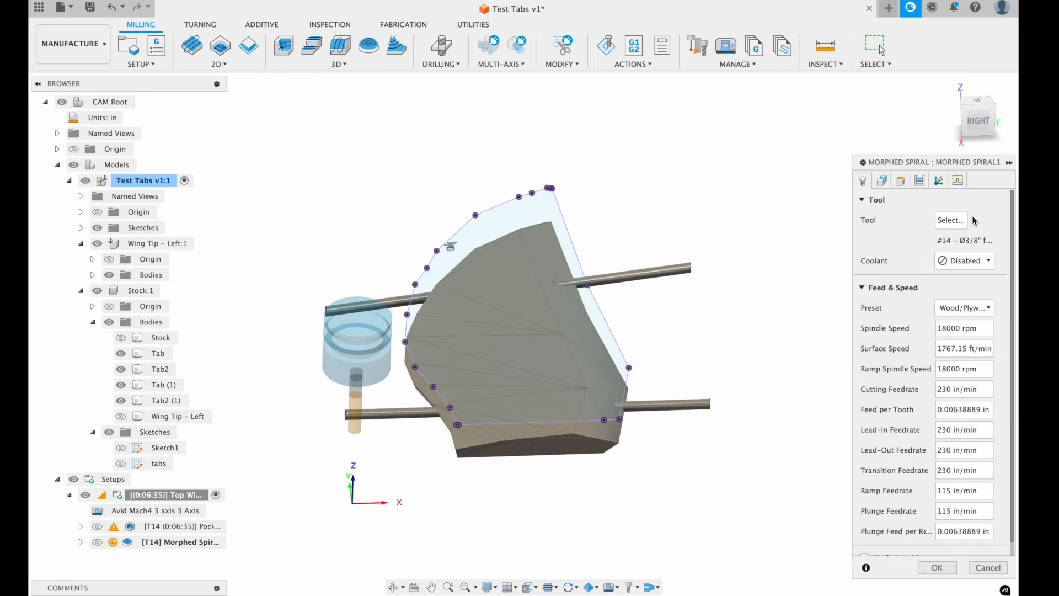
- Assign tool 23, the 1/4" spiral upcut ball nose from the Avid CNC library, and generate the Morphed Spiral toolpath
click(951, 220)
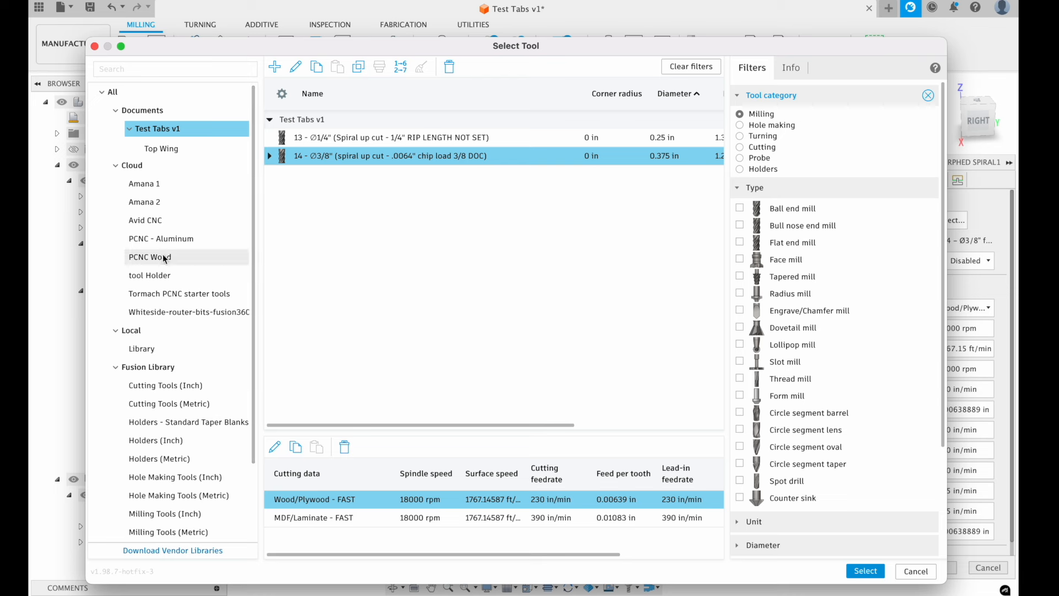
click(166, 222)
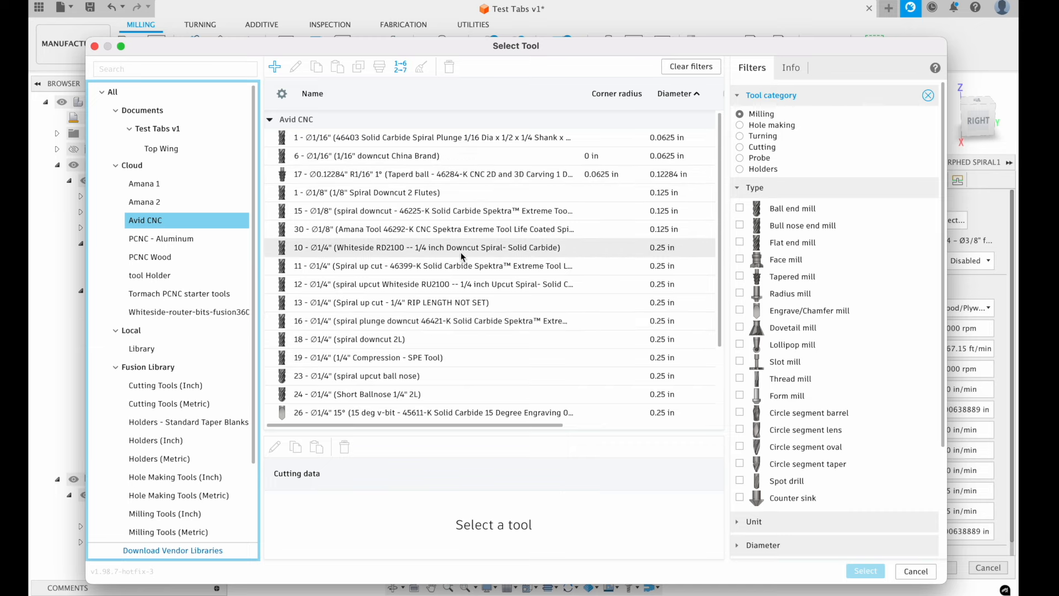
scroll(461, 253, down, 3)
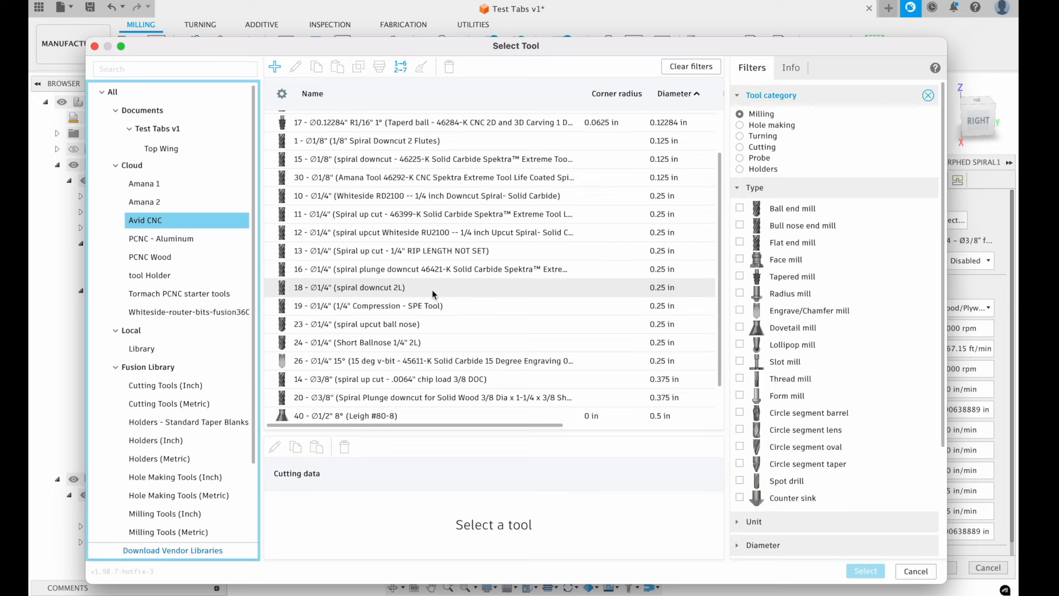
scroll(448, 292, right, 5)
scroll(448, 293, up, 1)
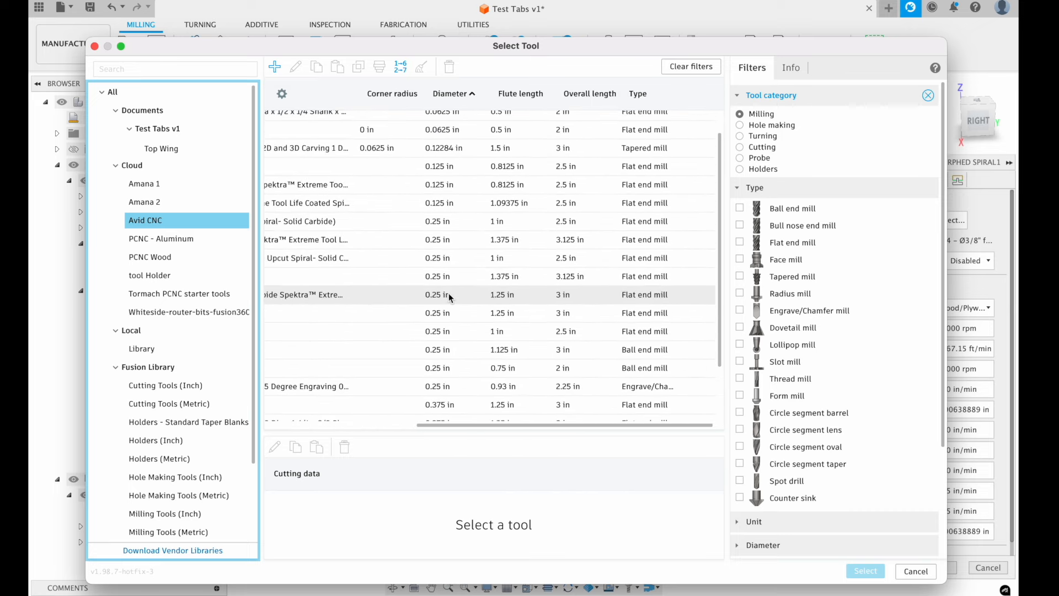
scroll(448, 293, left, 5)
scroll(448, 293, down, 3)
click(449, 304)
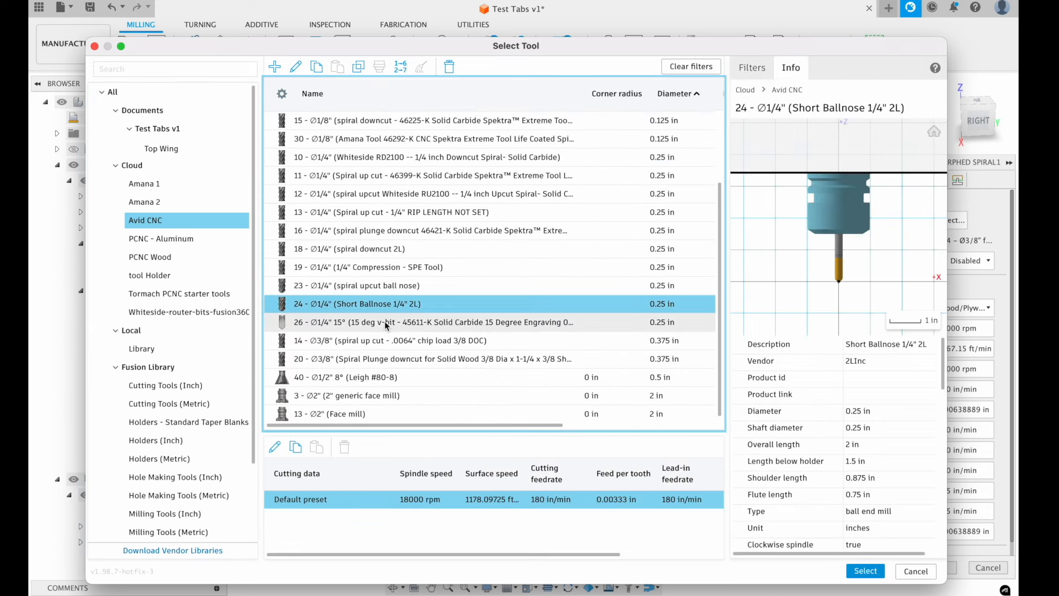
click(394, 288)
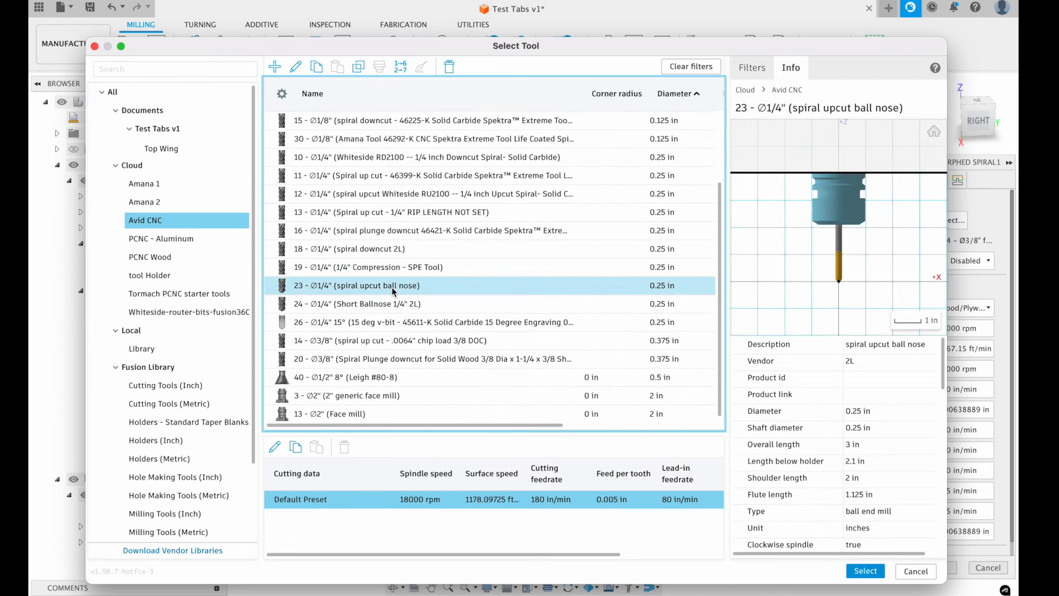
double_click(392, 288)
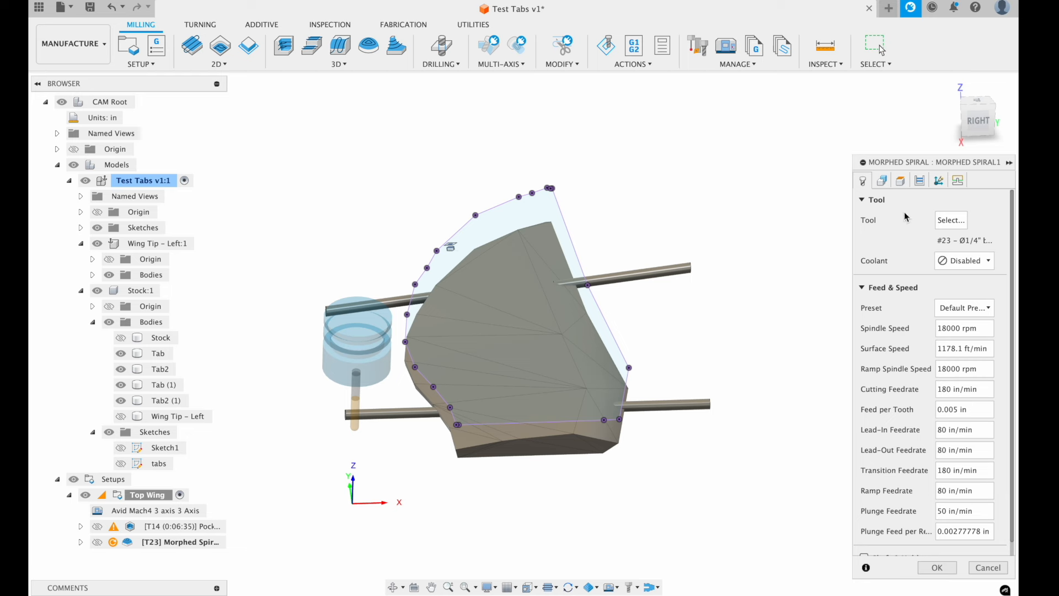
click(937, 568)
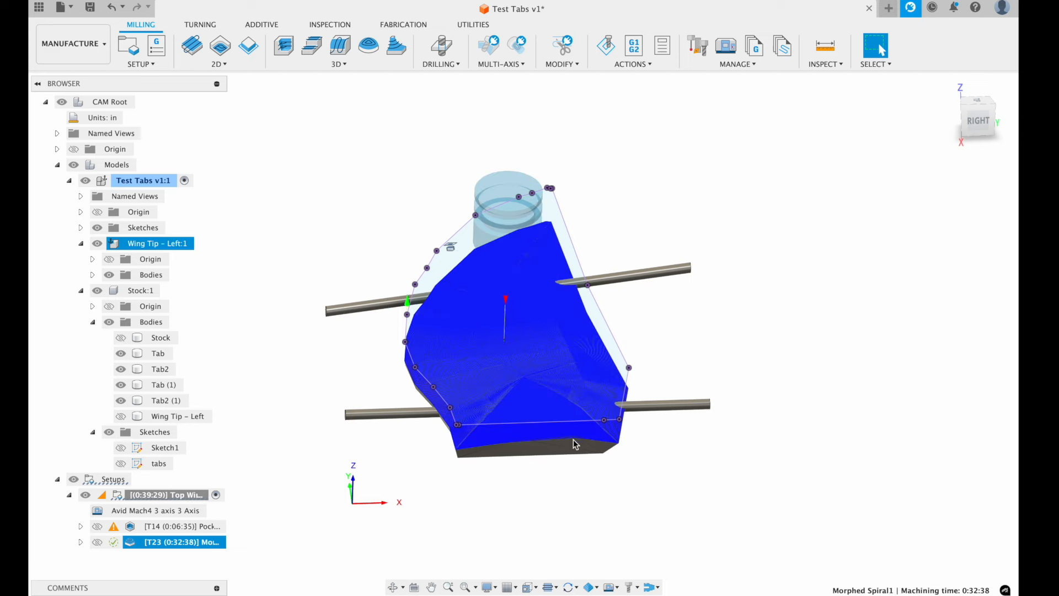
- Check the Morphed Spiral toolpath where it meets the tabs, and hide the Limits sketch
scroll(576, 437, up, 4)
shift+middle_drag(575, 435, 573, 436)
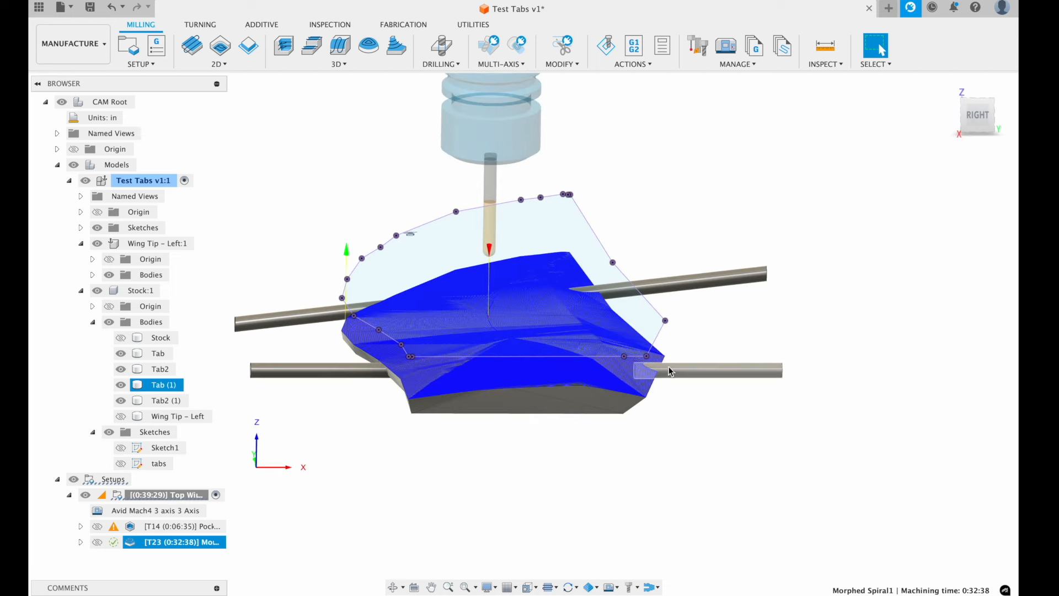
scroll(661, 366, up, 2)
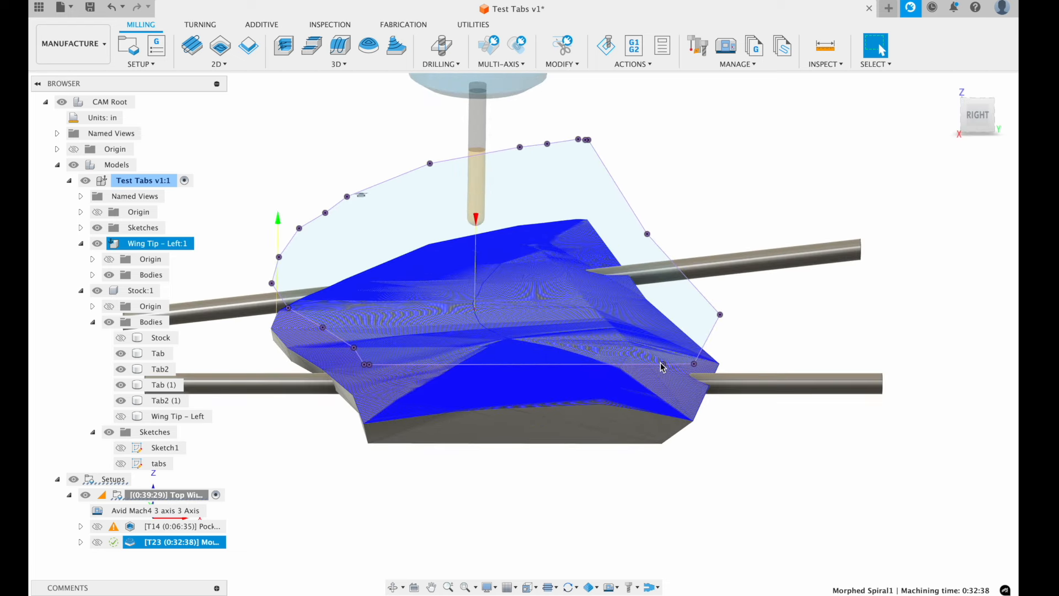
shift+middle_drag(656, 371, 656, 371)
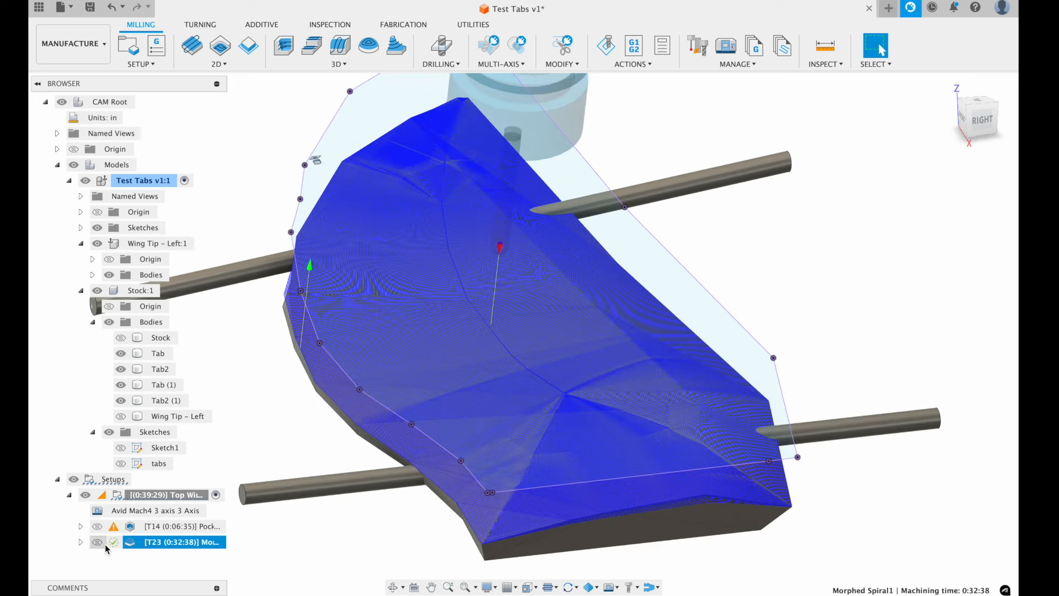
click(315, 542)
scroll(320, 542, down, 3)
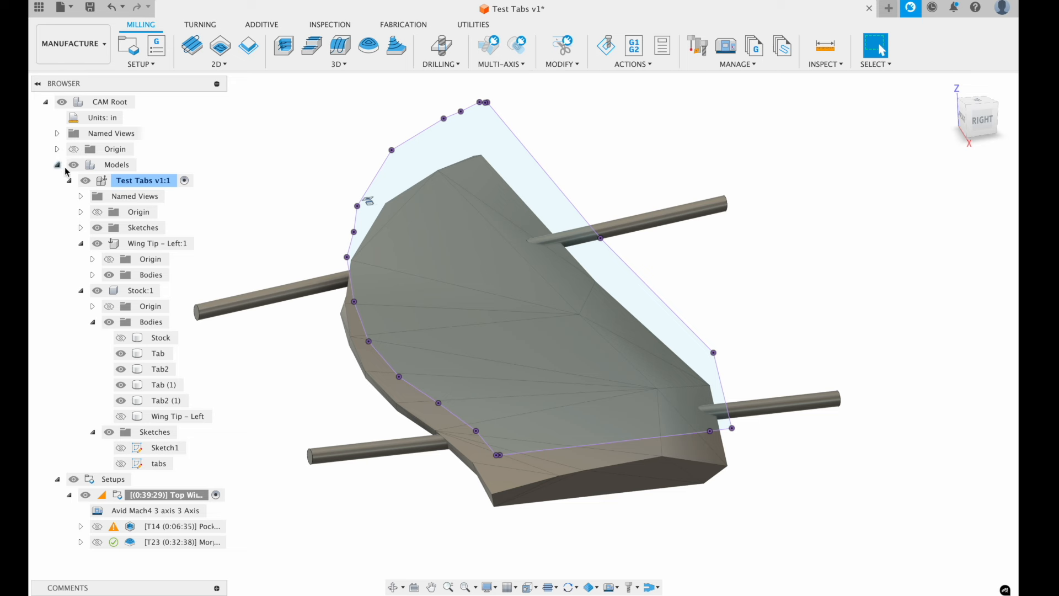
click(81, 227)
click(109, 244)
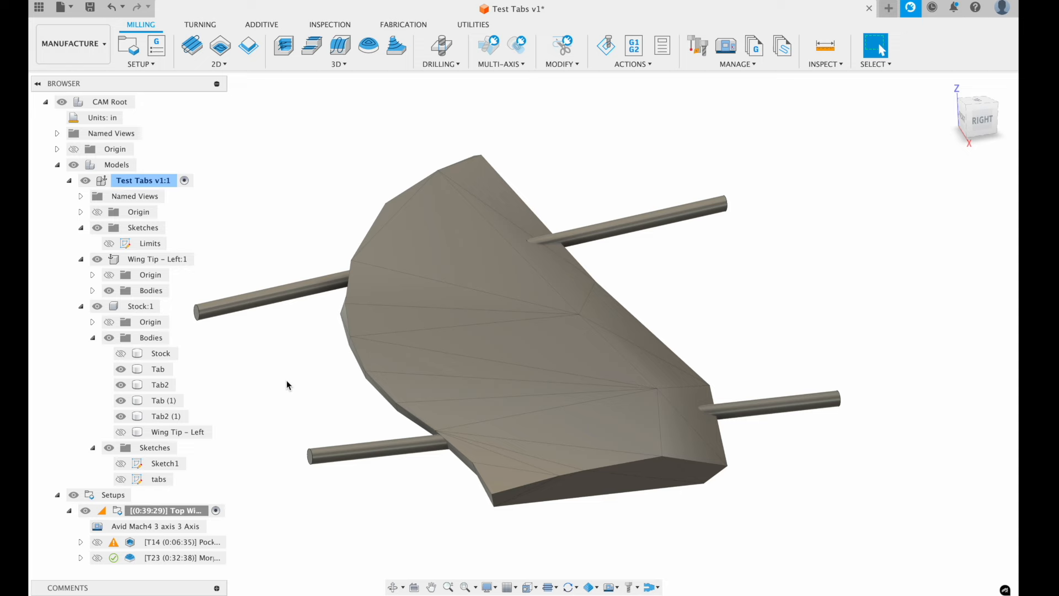
- Examine the Morphed Spiral toolpath against the roughed stock and the tabs
click(176, 558)
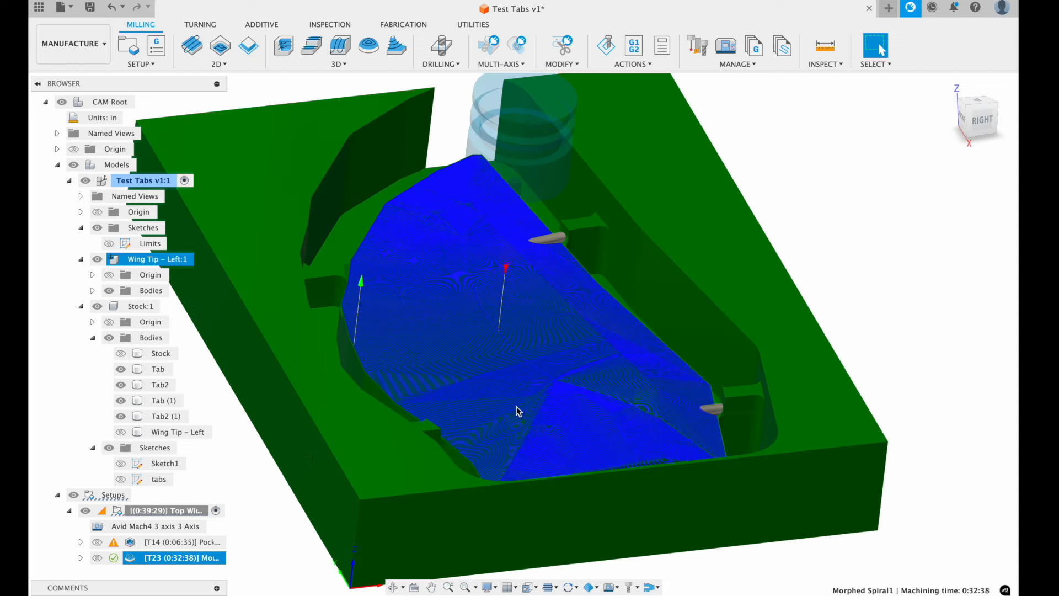
scroll(517, 410, up, 5)
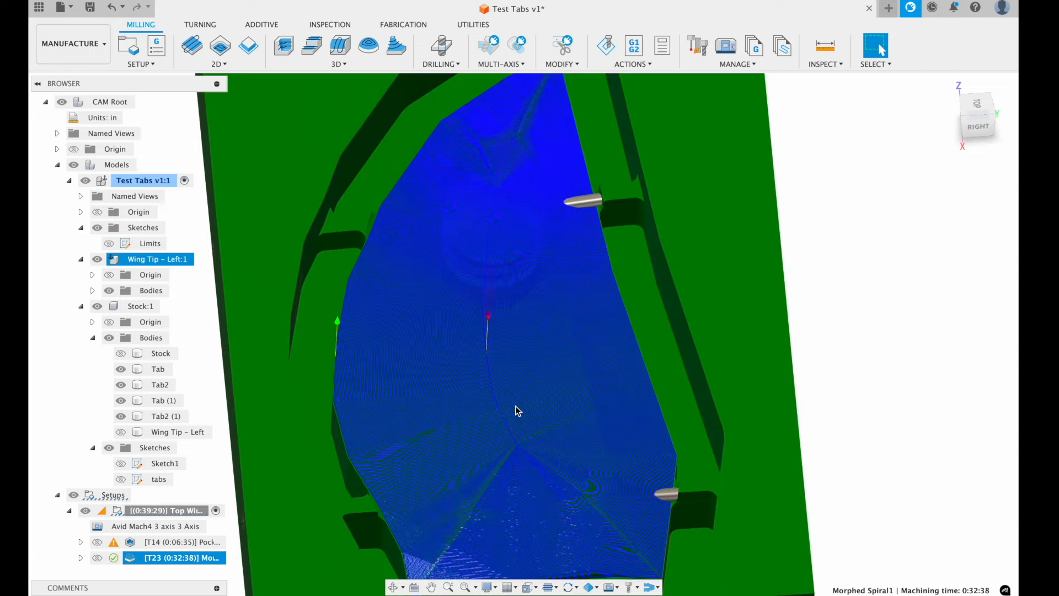
scroll(677, 336, down, 3)
click(789, 346)
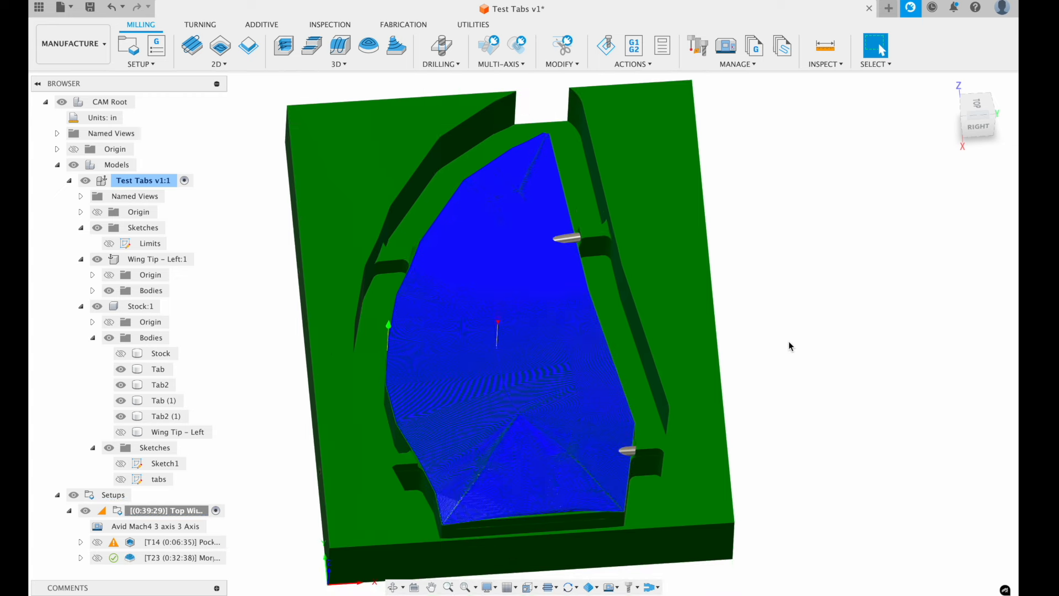
click(158, 568)
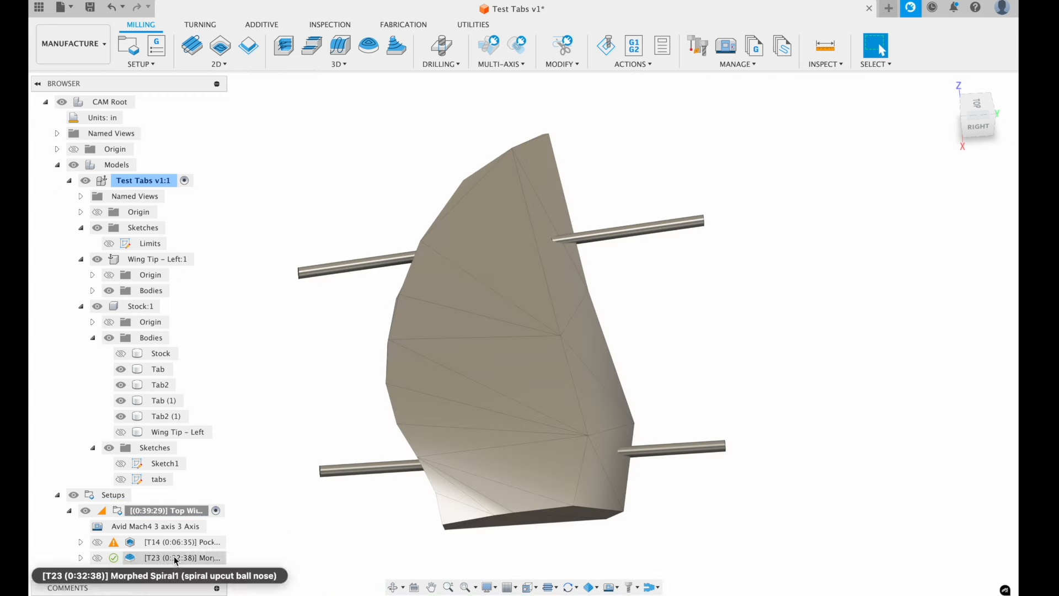
- Edit the Morphed Spiral operation and enable Avoid/Machine Surfaces in its geometry settings
click(171, 556)
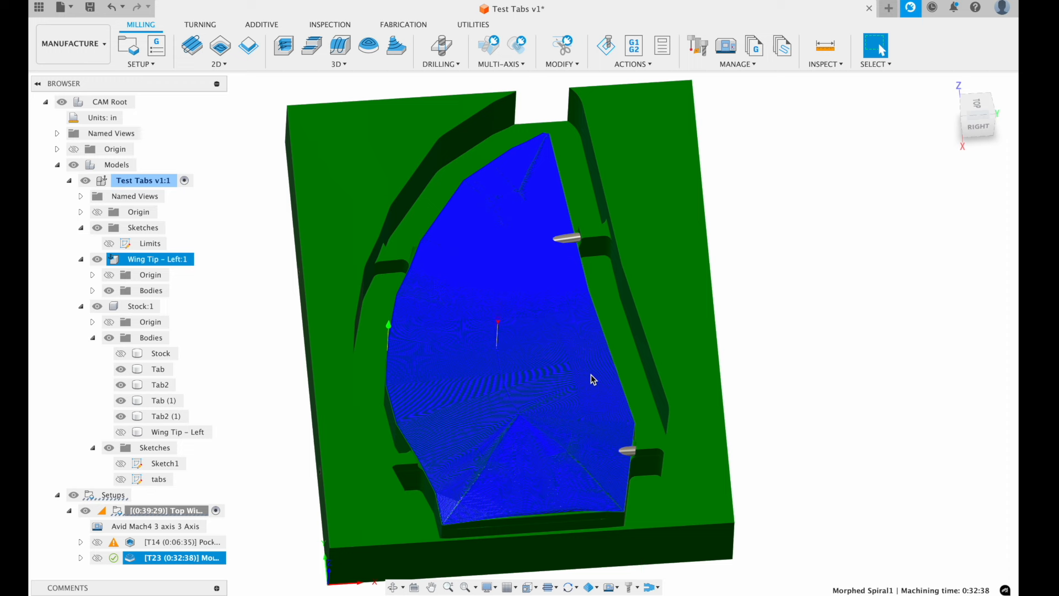
scroll(276, 362, left, 2)
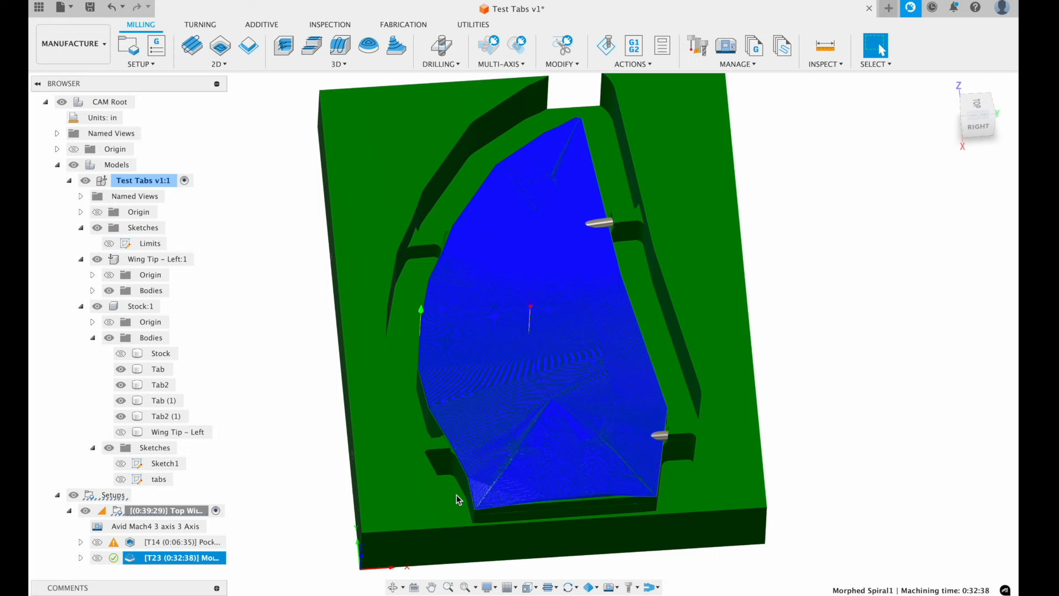
click(147, 558)
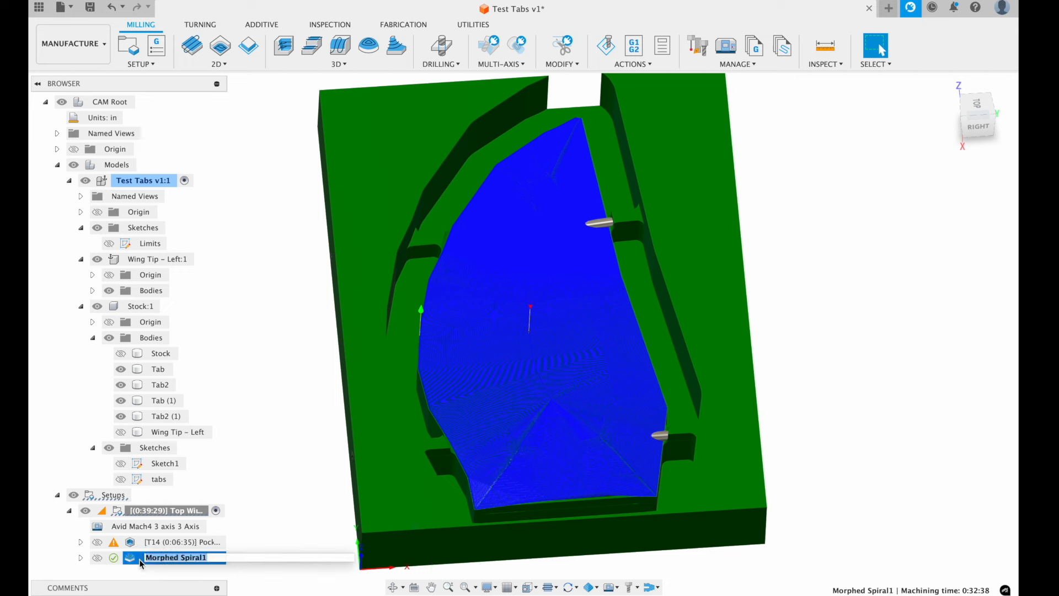
double_click(139, 558)
click(881, 181)
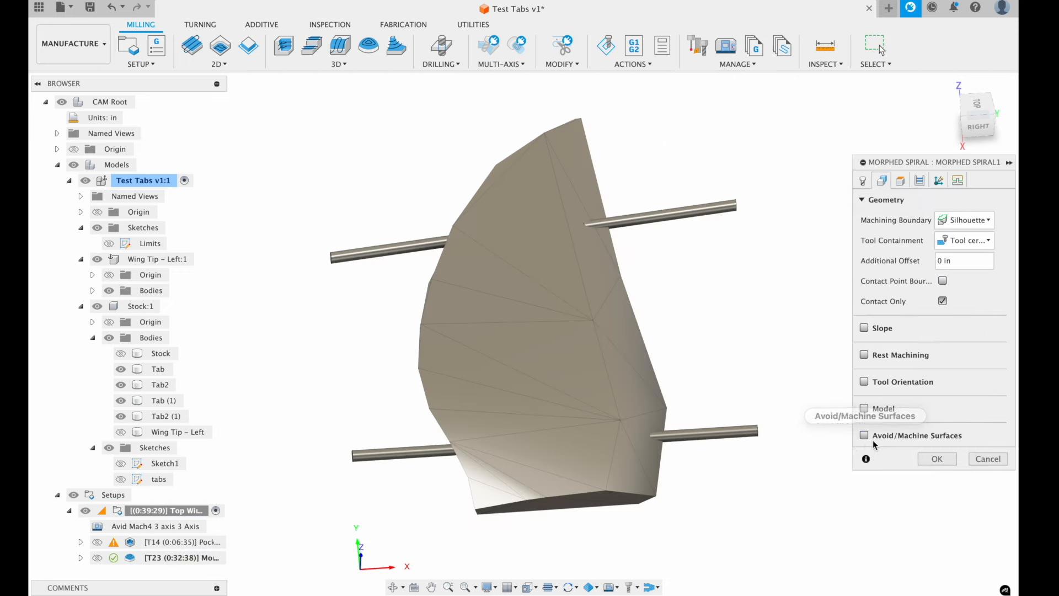
click(924, 435)
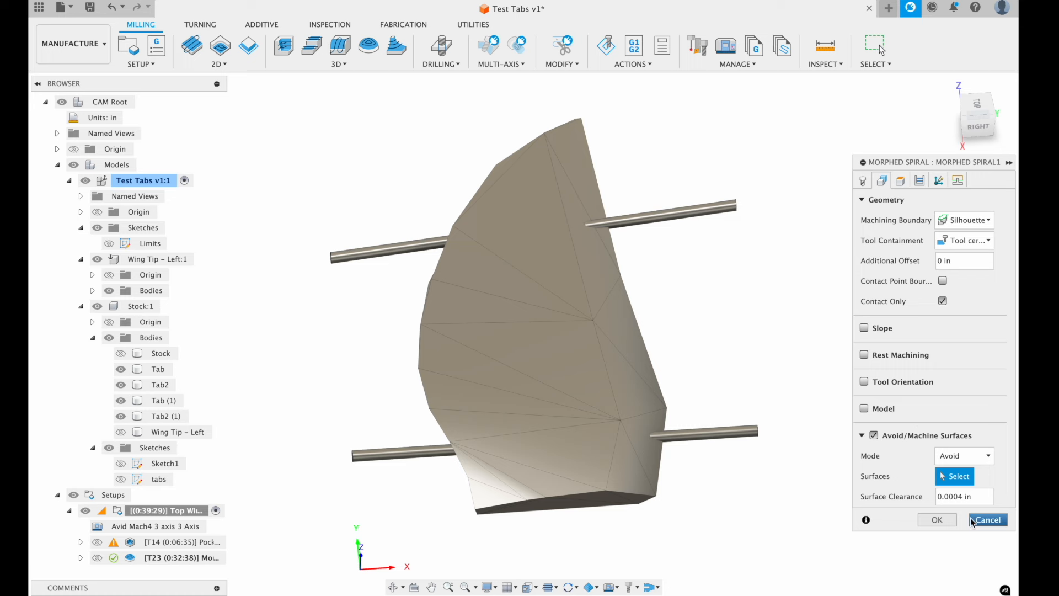
- Choose the cylindrical faces of all four tabs as the surfaces to avoid and regenerate the Morphed Spiral toolpath
click(745, 432)
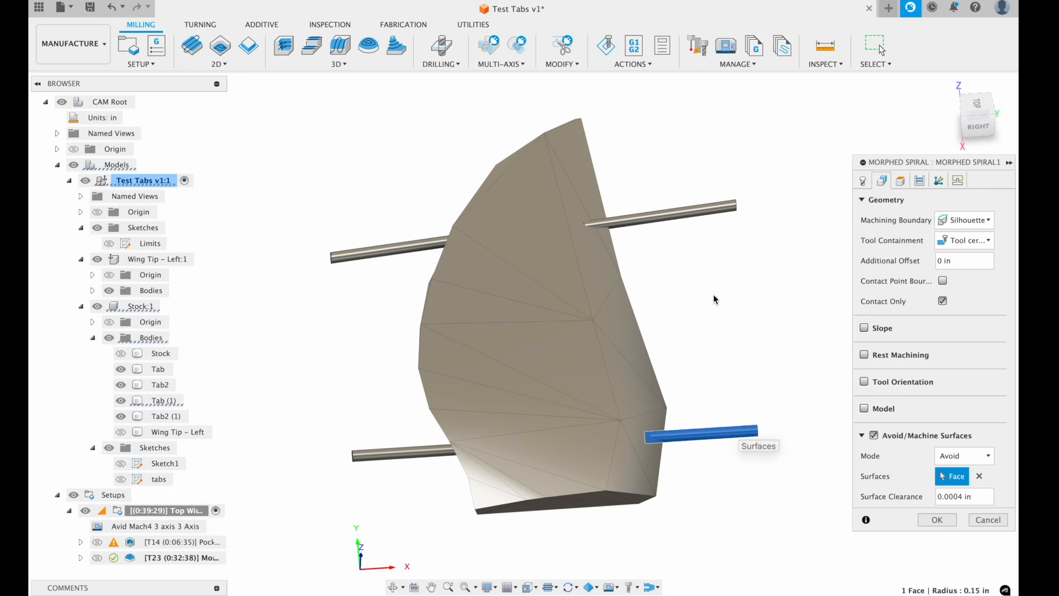
click(682, 214)
click(409, 249)
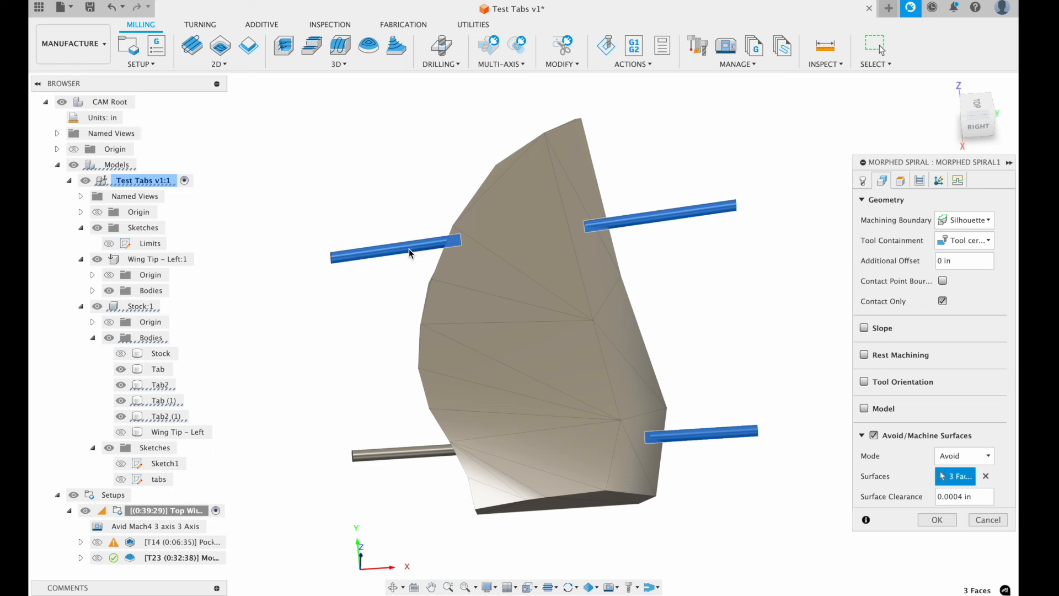
click(392, 453)
click(938, 520)
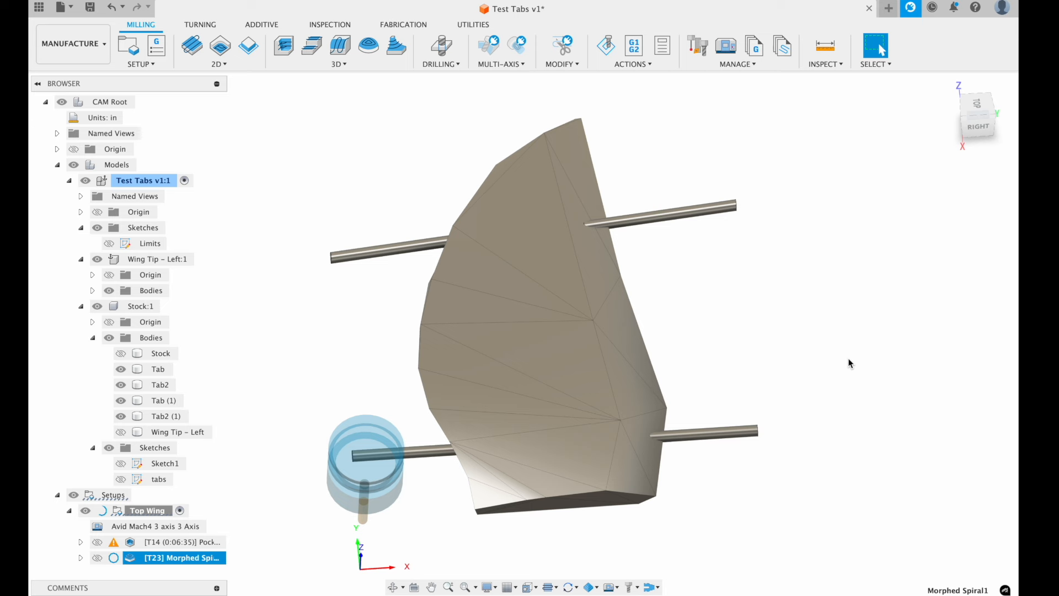
key(Escape)
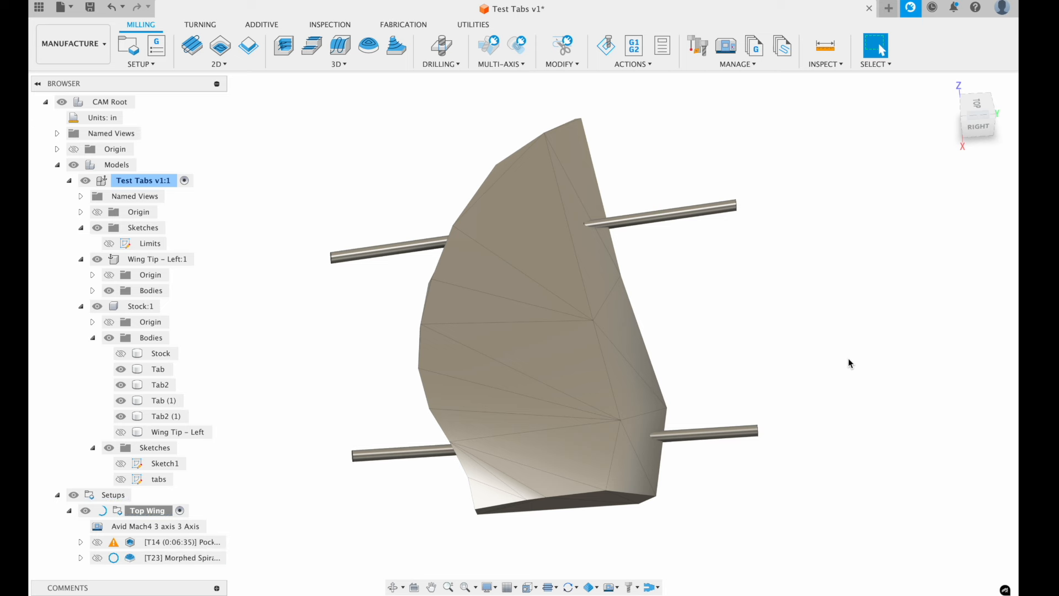
- Duplicate the Top Wing setup within Setups and rename the copy Wing Bottom
click(138, 512)
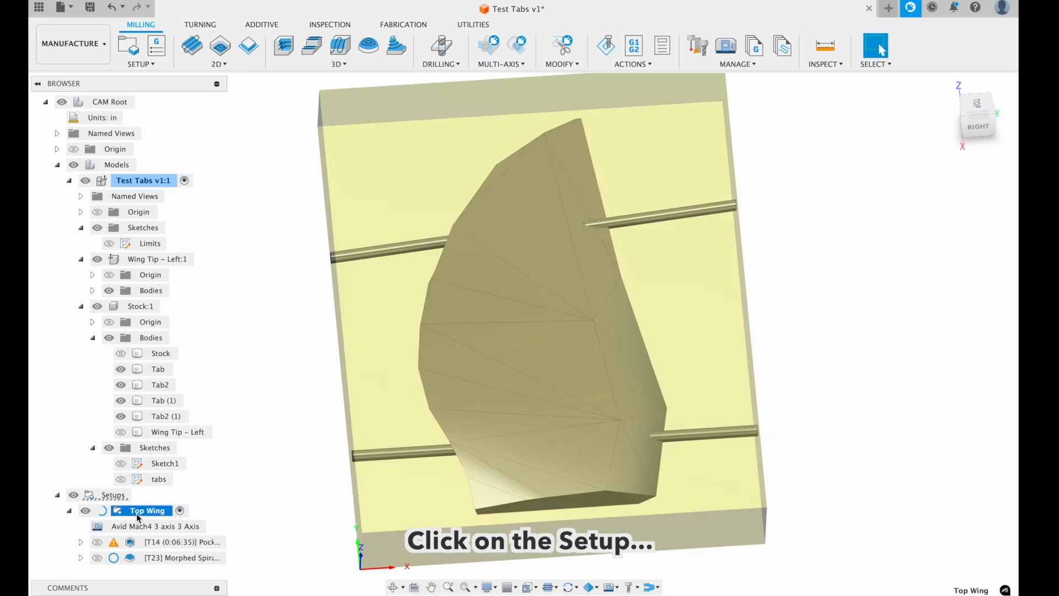
key(super+c)
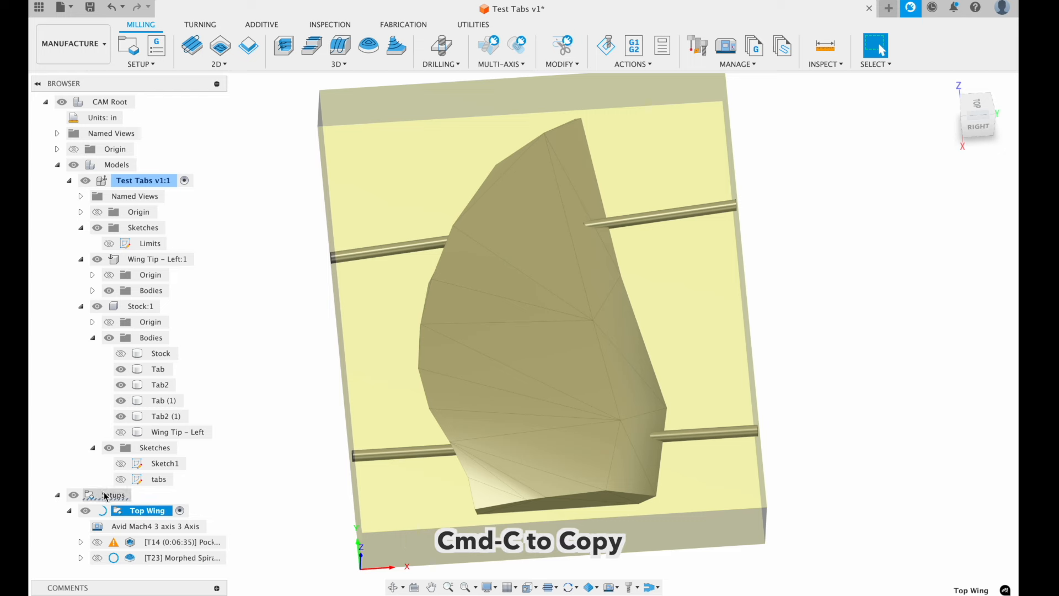
click(105, 496)
key(super+v)
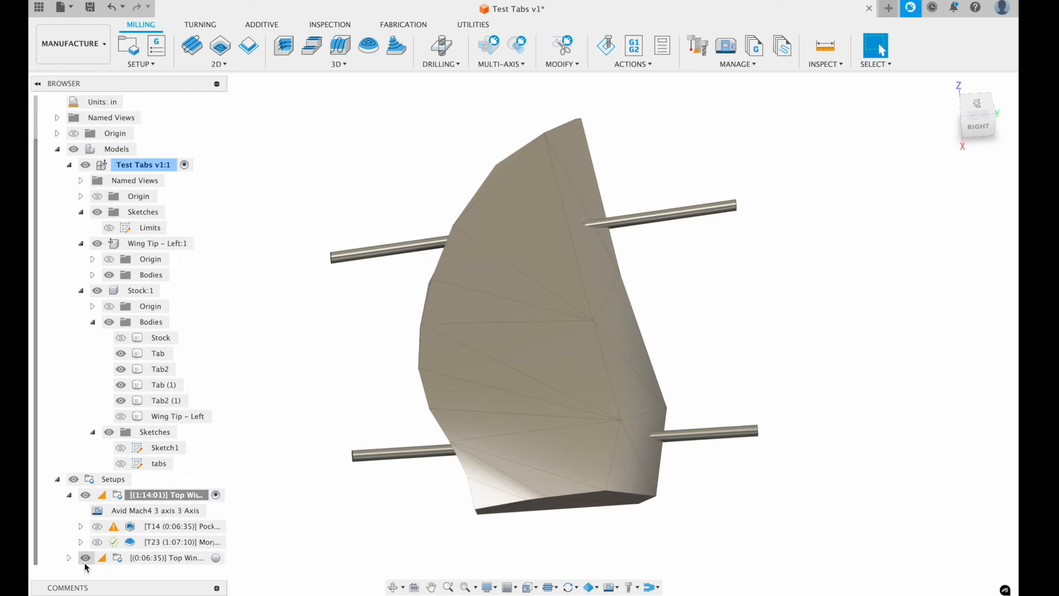
click(68, 558)
click(181, 542)
click(181, 541)
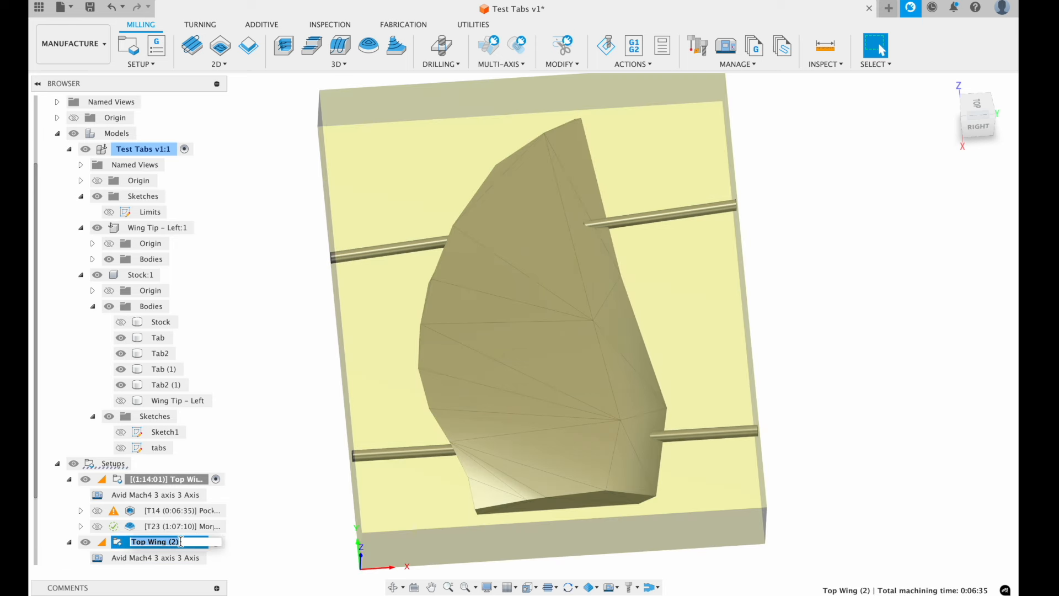
key(Return)
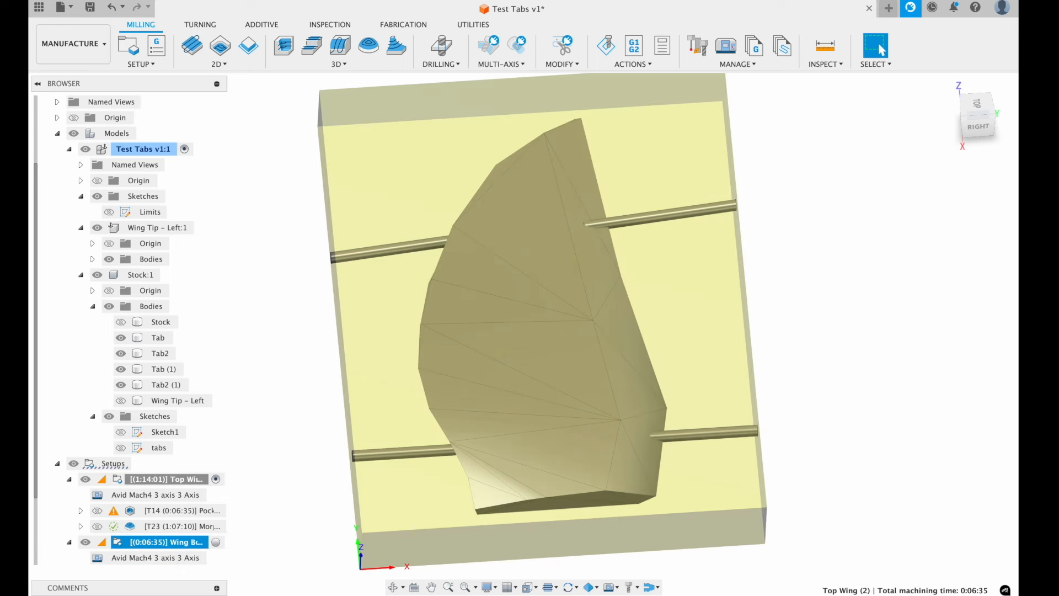
- Examine how the regenerated Morphed Spiral toolpath in the Top Wing setup treats the four tabs
click(194, 528)
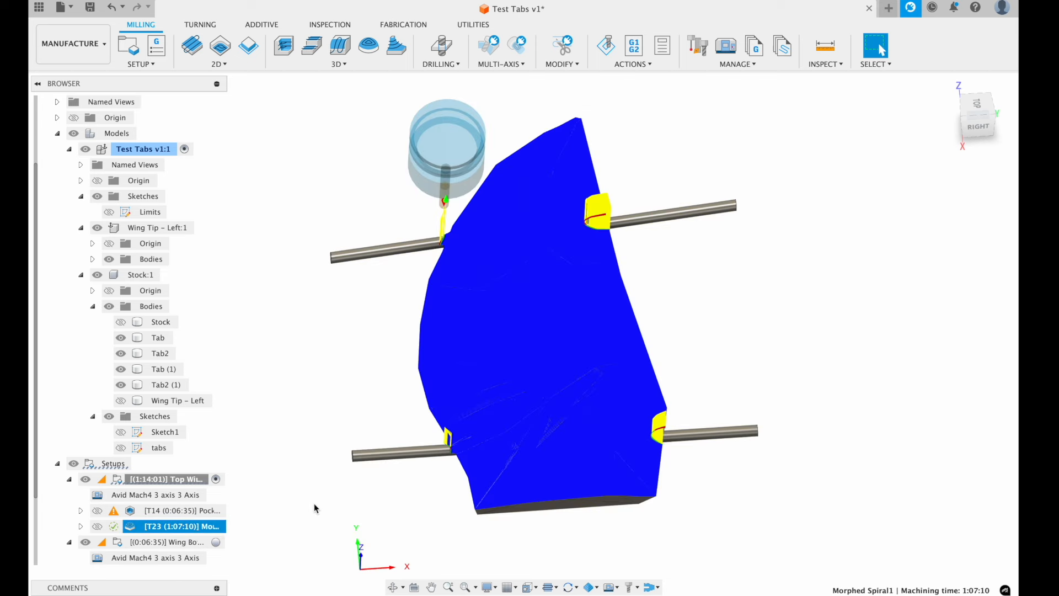
shift+middle_drag(613, 299, 612, 297)
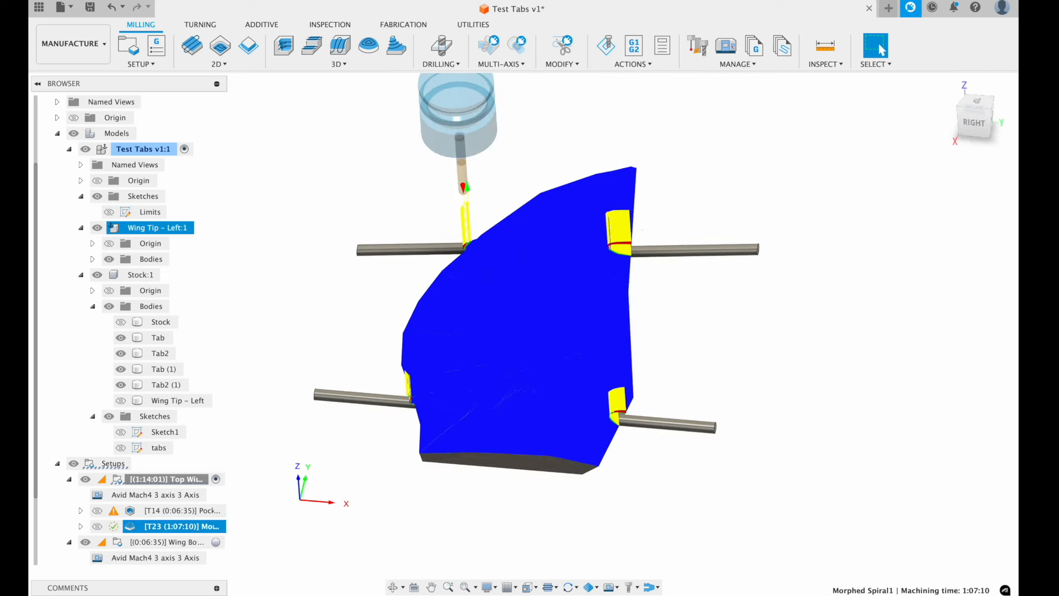
shift+middle_drag(635, 406, 635, 407)
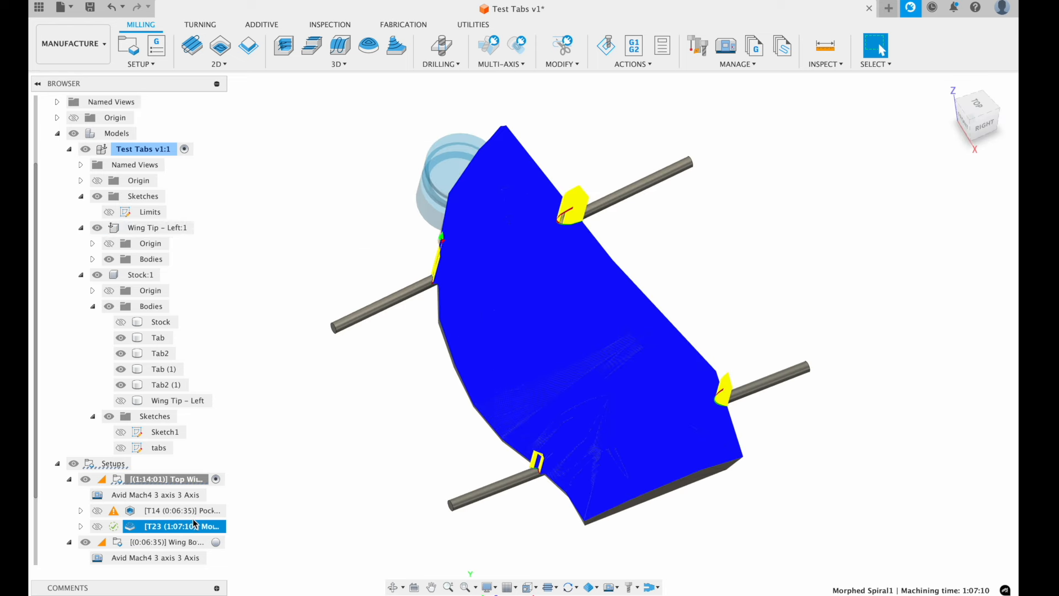
- Make Wing Bottom the active setup
scroll(194, 521, down, 2)
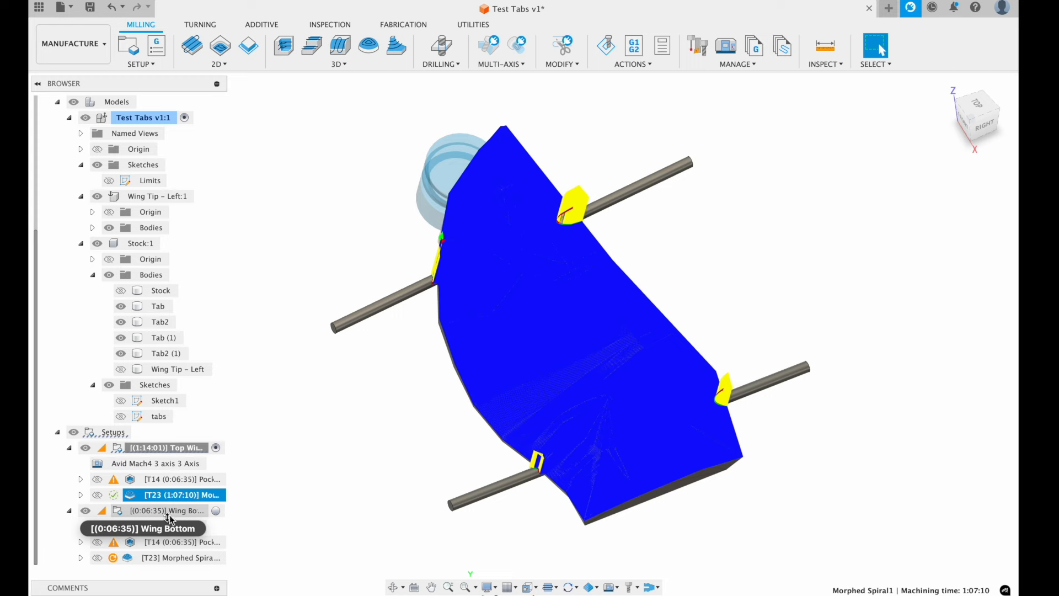
click(170, 513)
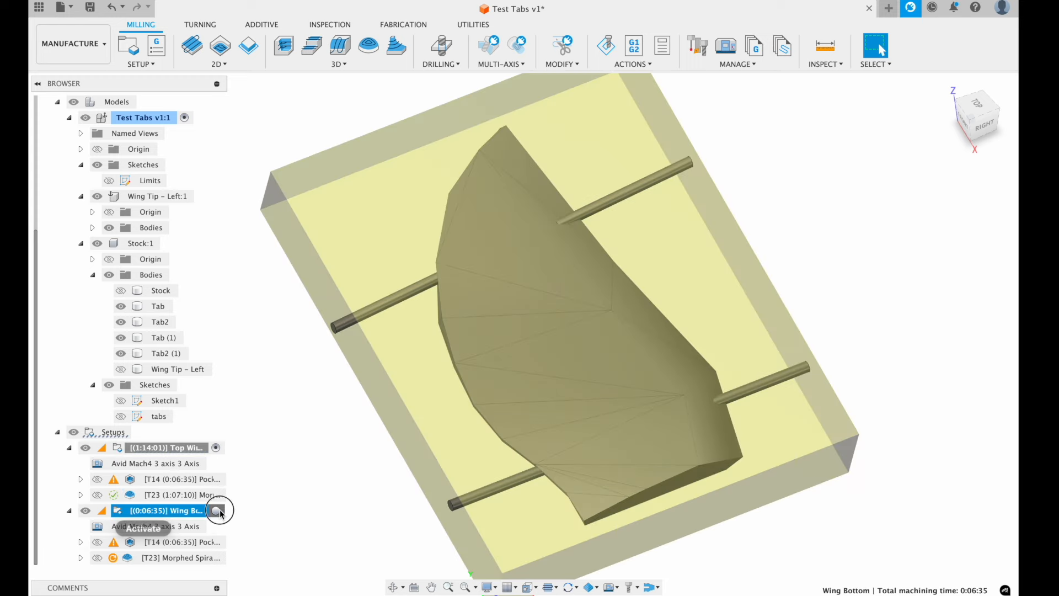
click(216, 511)
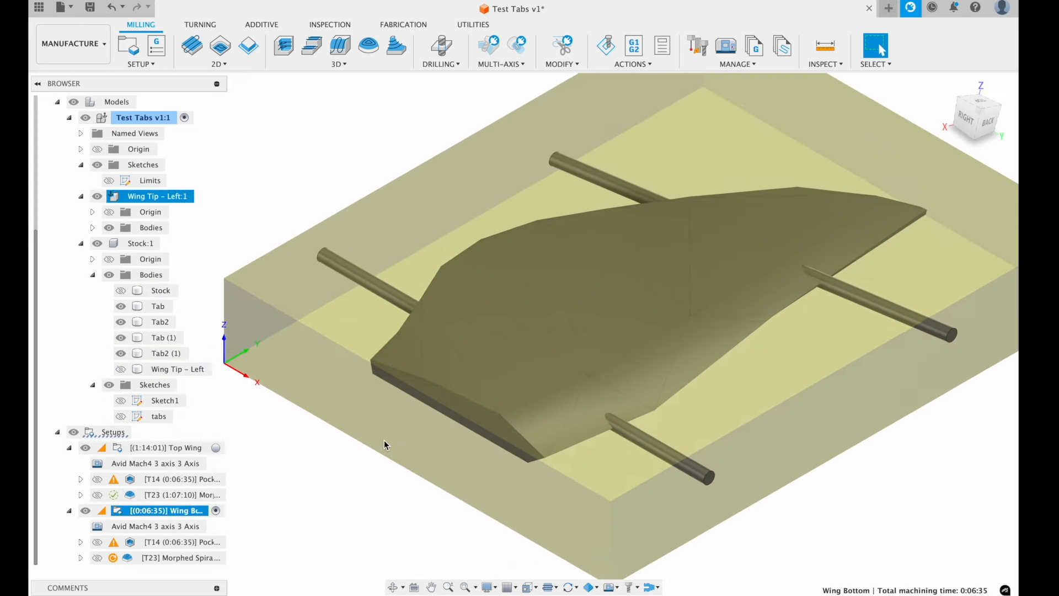
- Set the Wing Bottom setup's stock to From preceding setup with Continue Rest Machining enabled, and name its program Bottom Wing
click(119, 516)
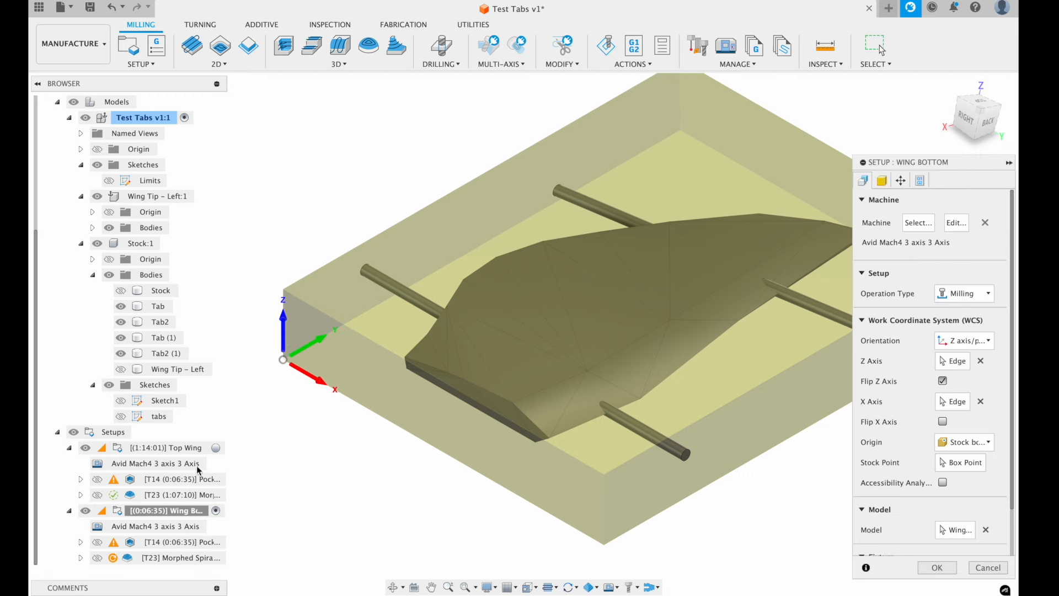
click(882, 180)
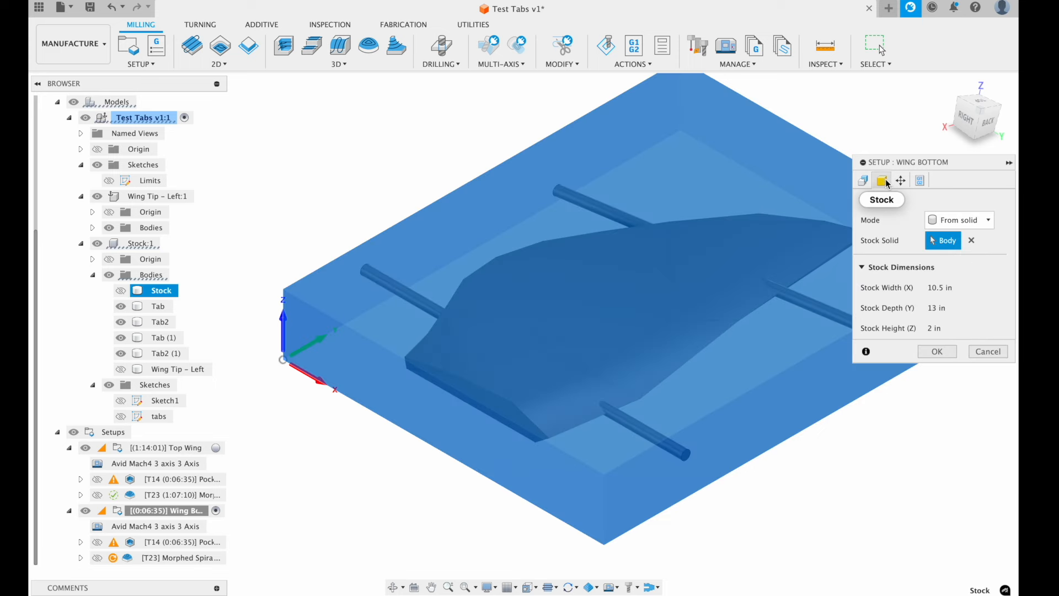
click(957, 221)
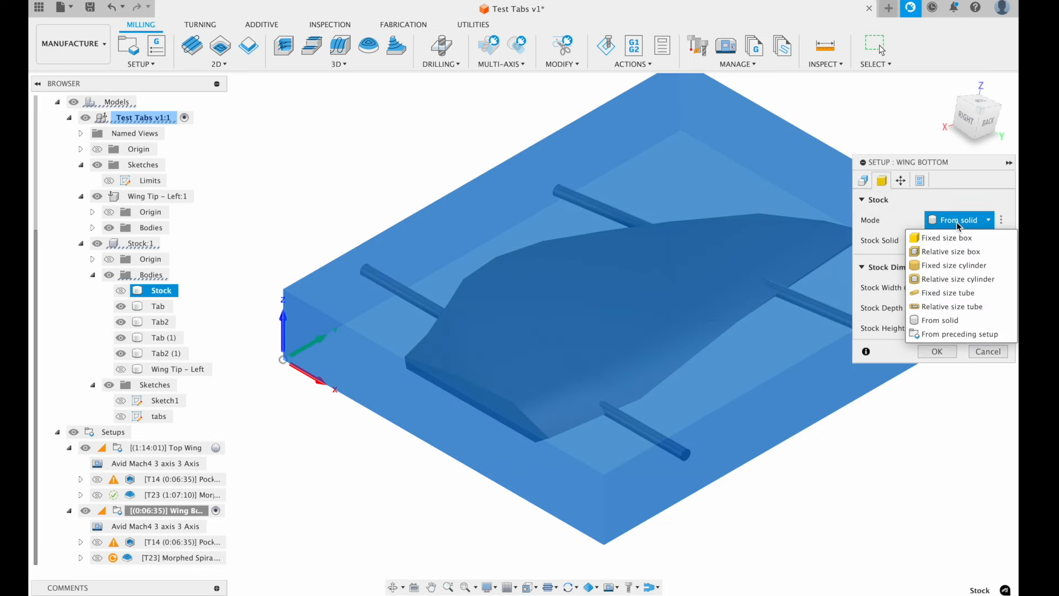
click(948, 334)
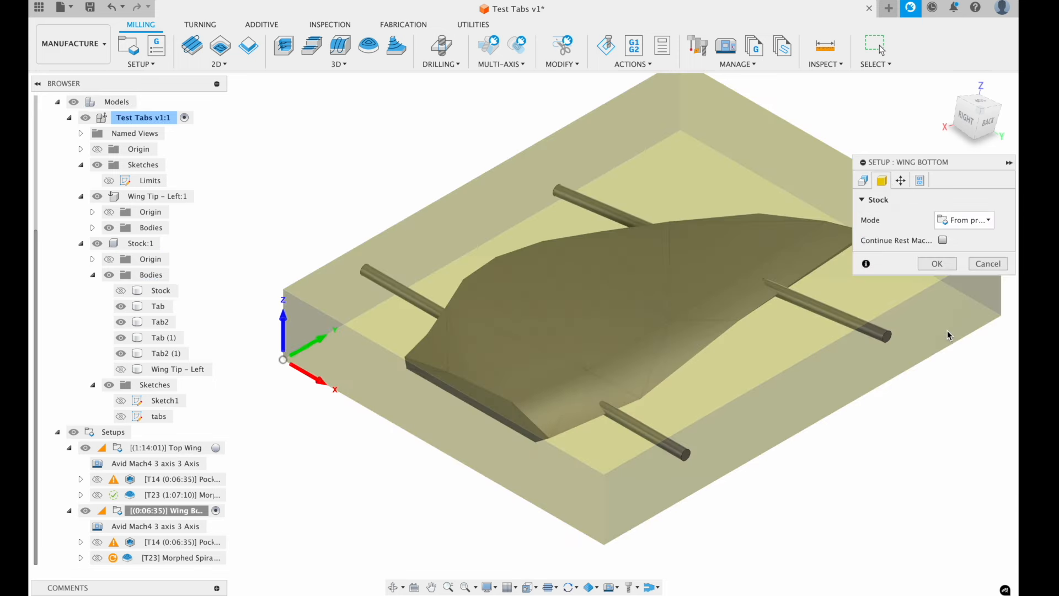
click(942, 240)
click(920, 182)
double_click(962, 219)
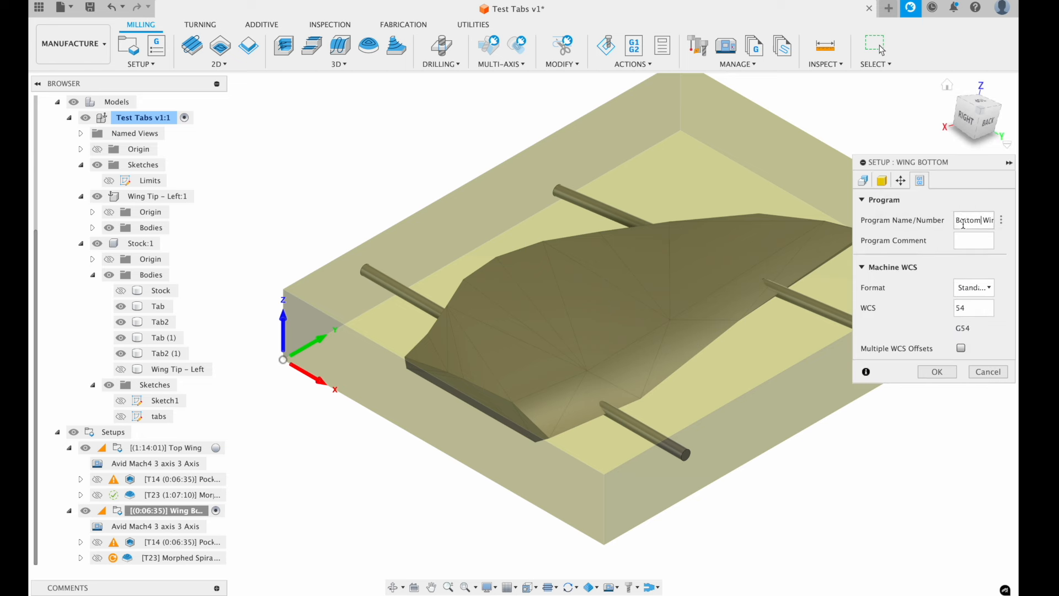
- Turn off Flip Z Axis for Wing Bottom, place its origin on a lower corner of the flipped stock, and confirm the setup
click(863, 182)
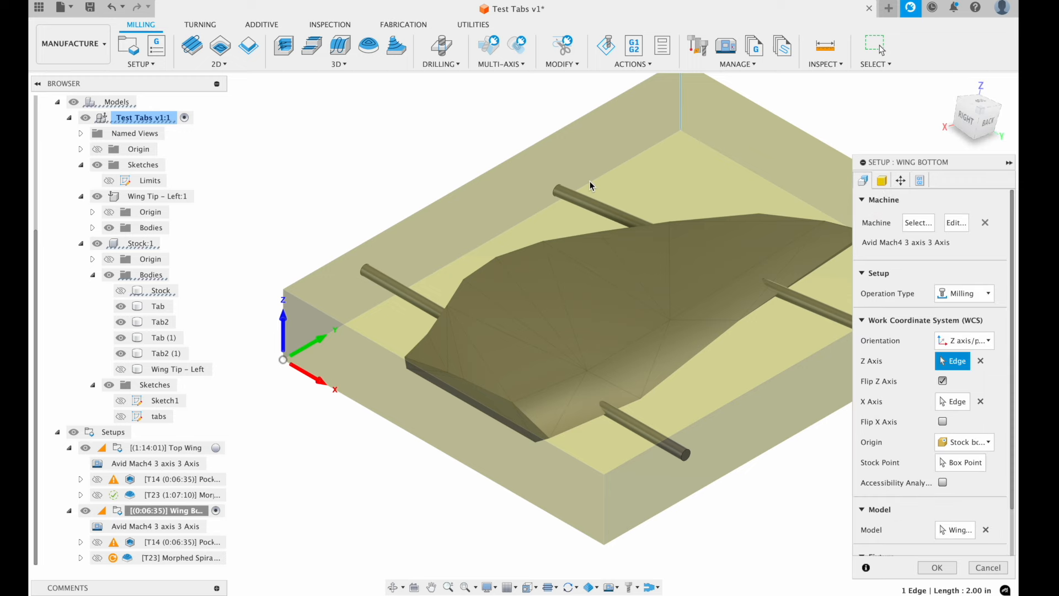
scroll(589, 181, up, 3)
shift+scroll(589, 181, left, 5)
scroll(589, 180, down, 5)
shift+scroll(589, 182, up, 10)
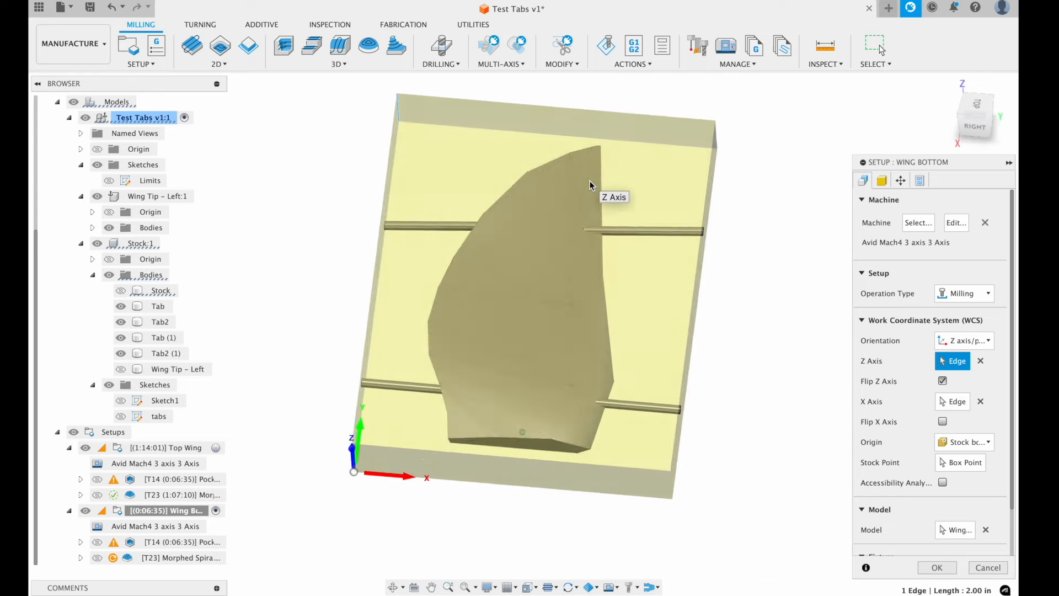
shift+scroll(590, 183, up, 3)
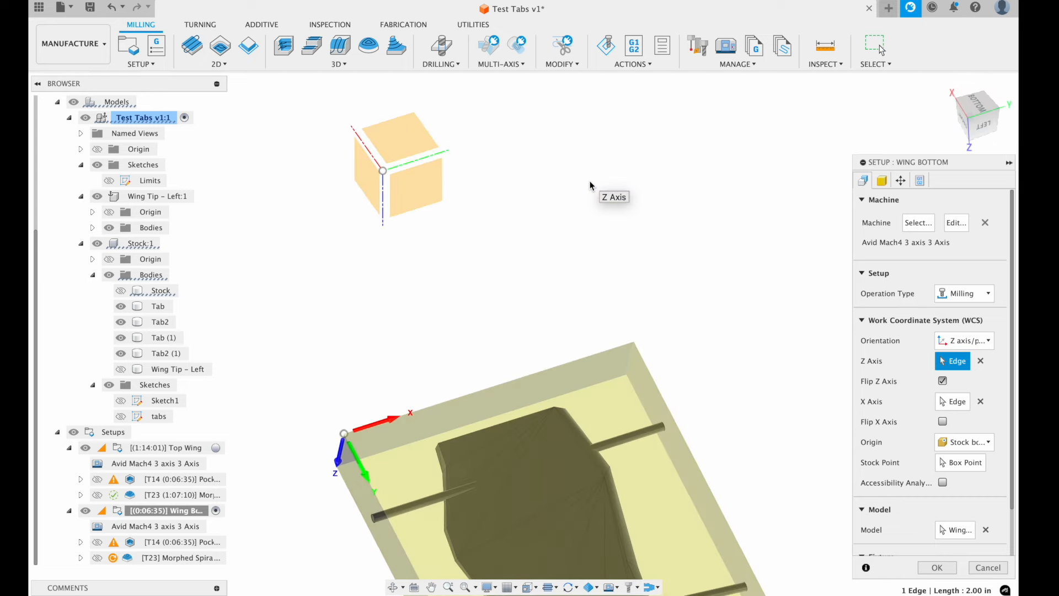
scroll(557, 373, down, 5)
shift+scroll(557, 373, down, 4)
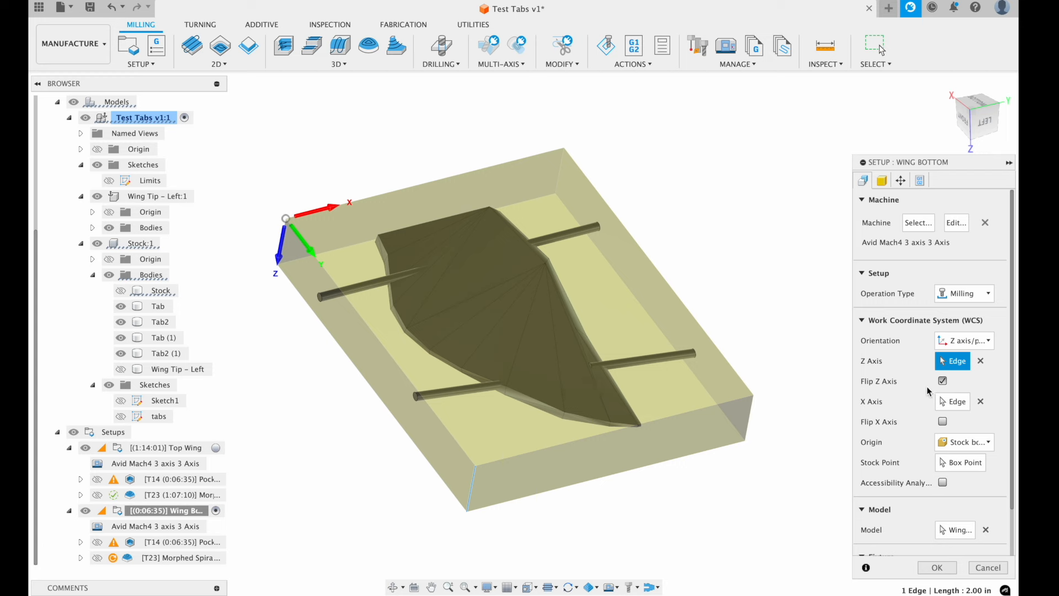
scroll(960, 496, down, 1)
click(960, 438)
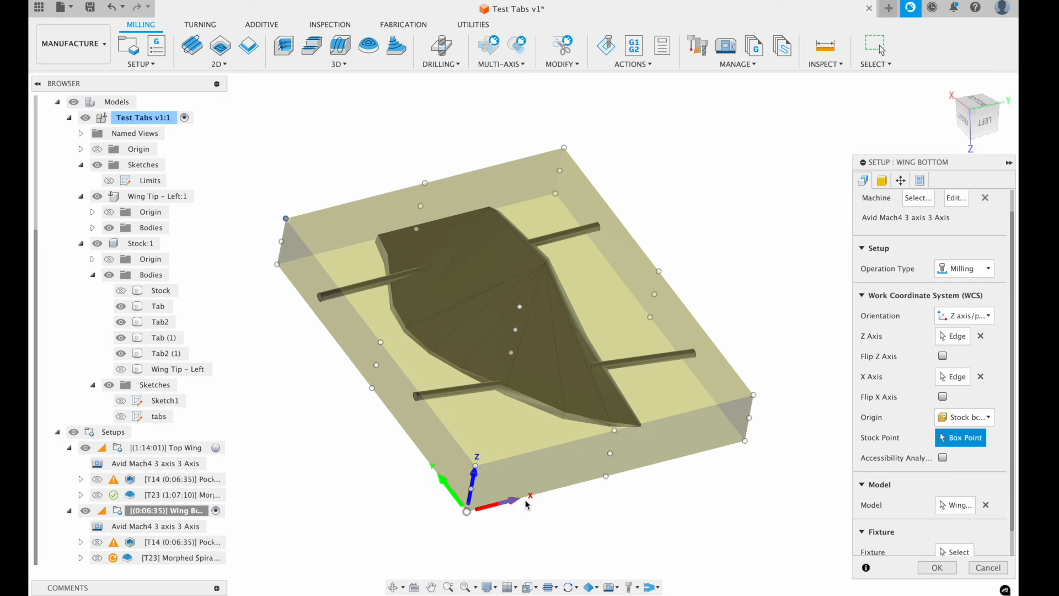
click(936, 568)
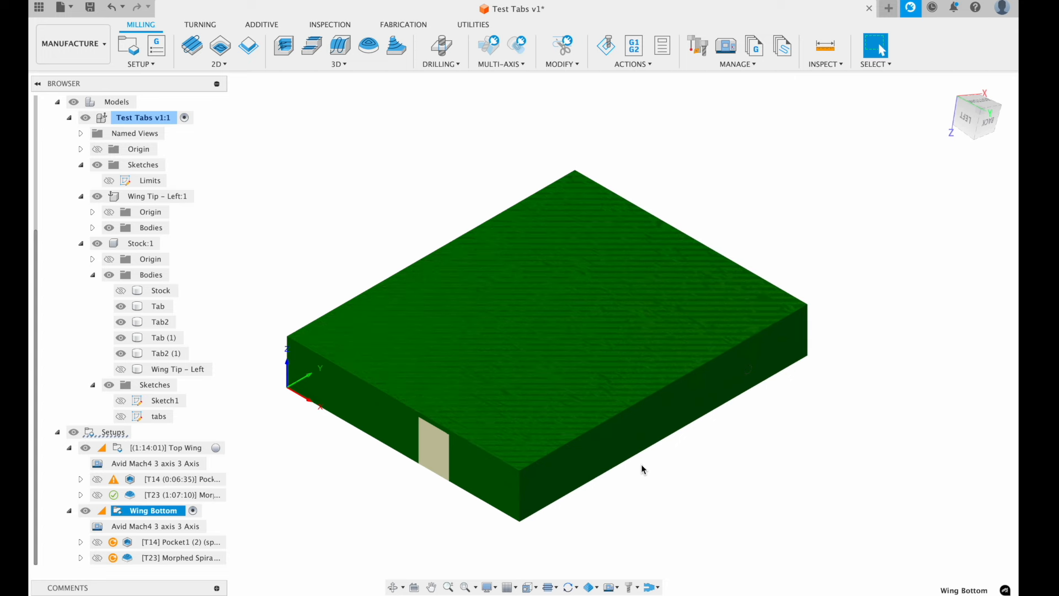
- Compare the stock of the Top Wing and Wing Bottom setups by activating each in turn
click(307, 515)
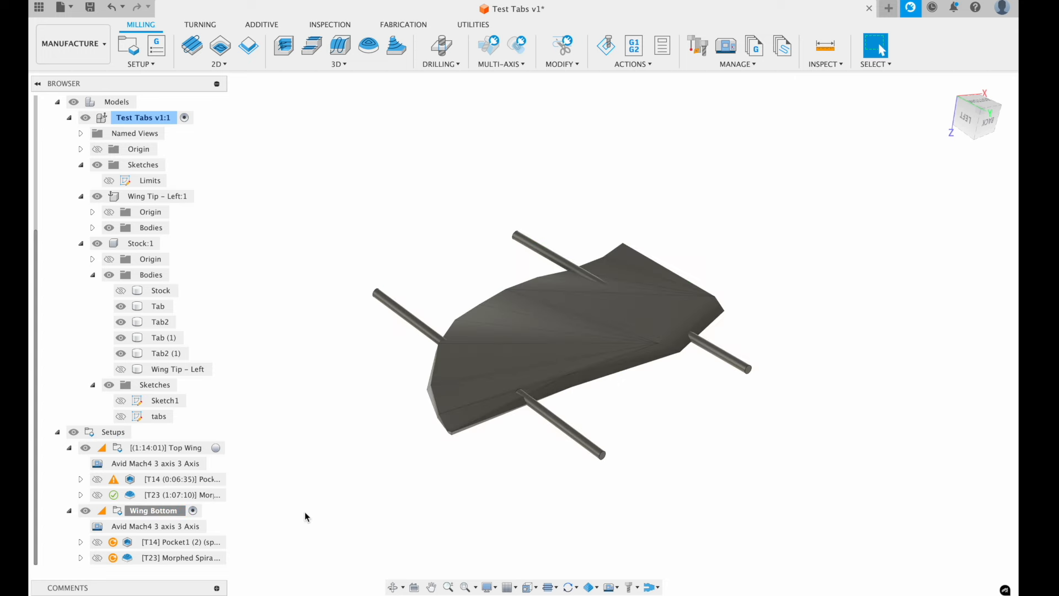
click(216, 449)
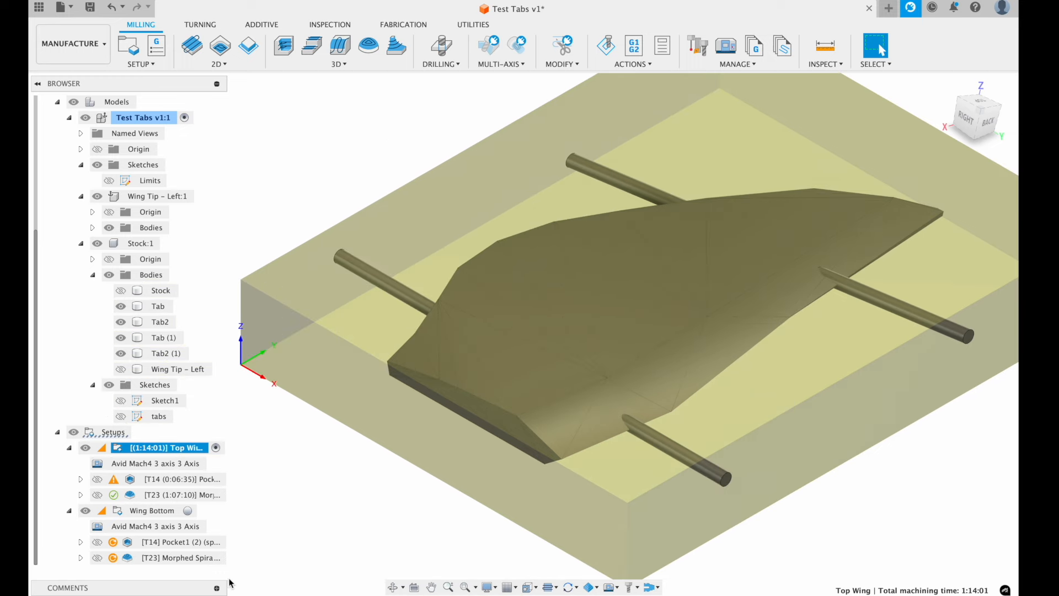
click(188, 510)
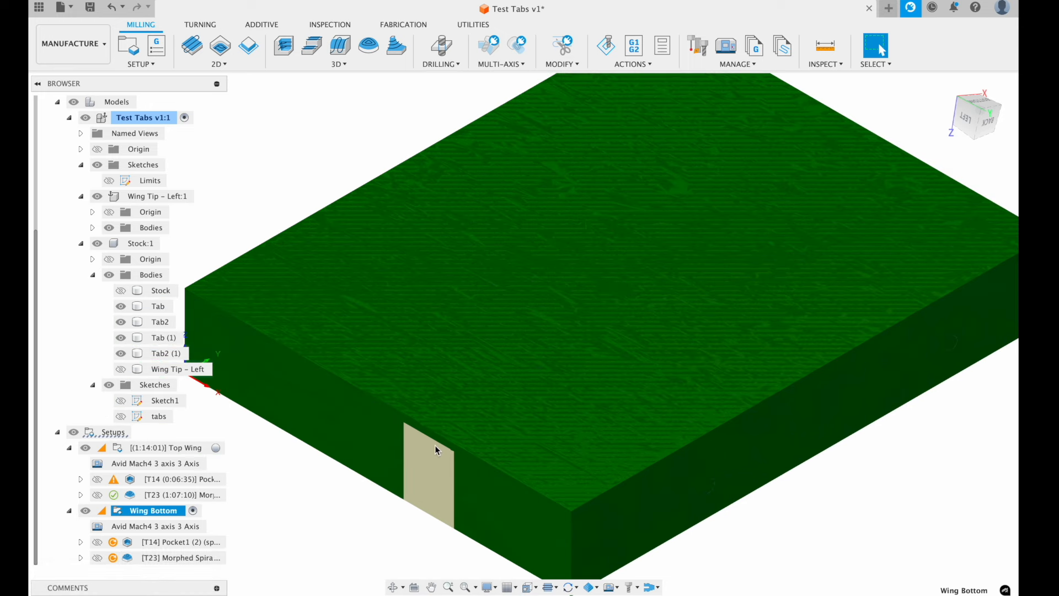
scroll(435, 446, down, 2)
click(332, 572)
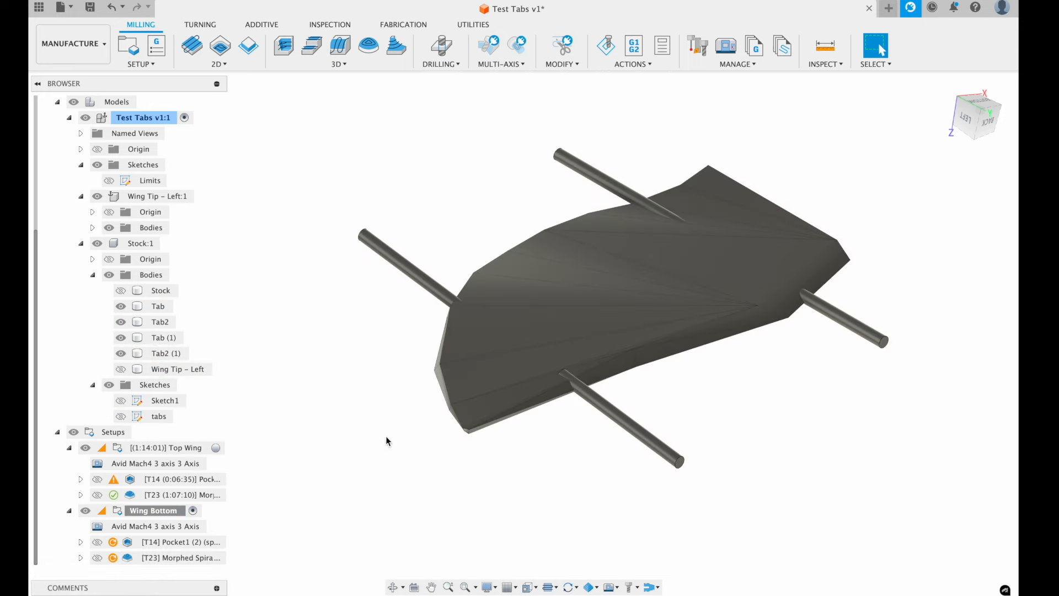
- Generate the copied Pocket and Morphed Spiral toolpaths in the Wing Bottom setup, keeping their existing settings
click(162, 546)
double_click(131, 547)
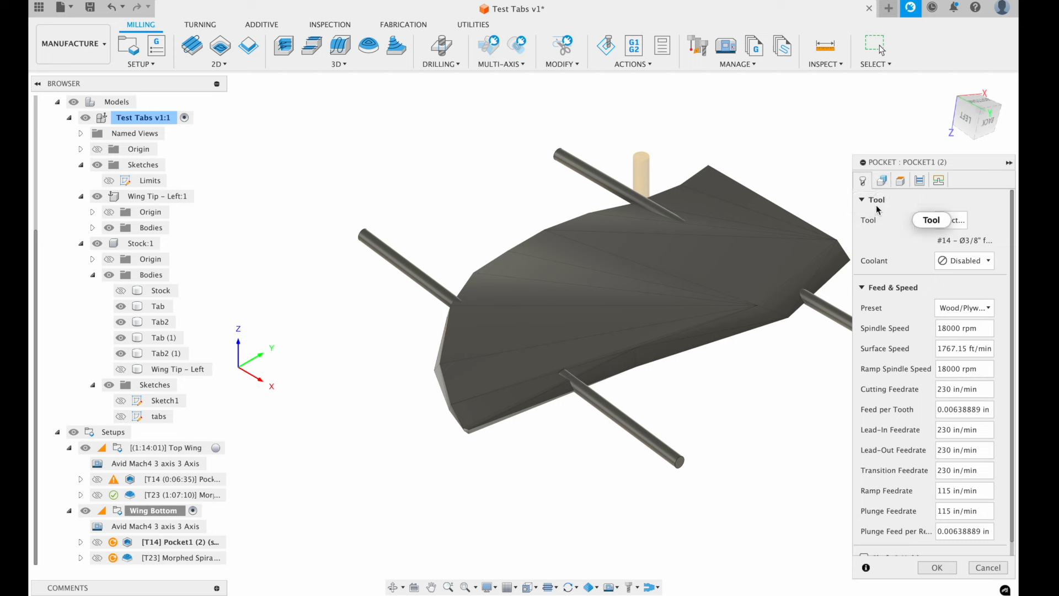
click(882, 180)
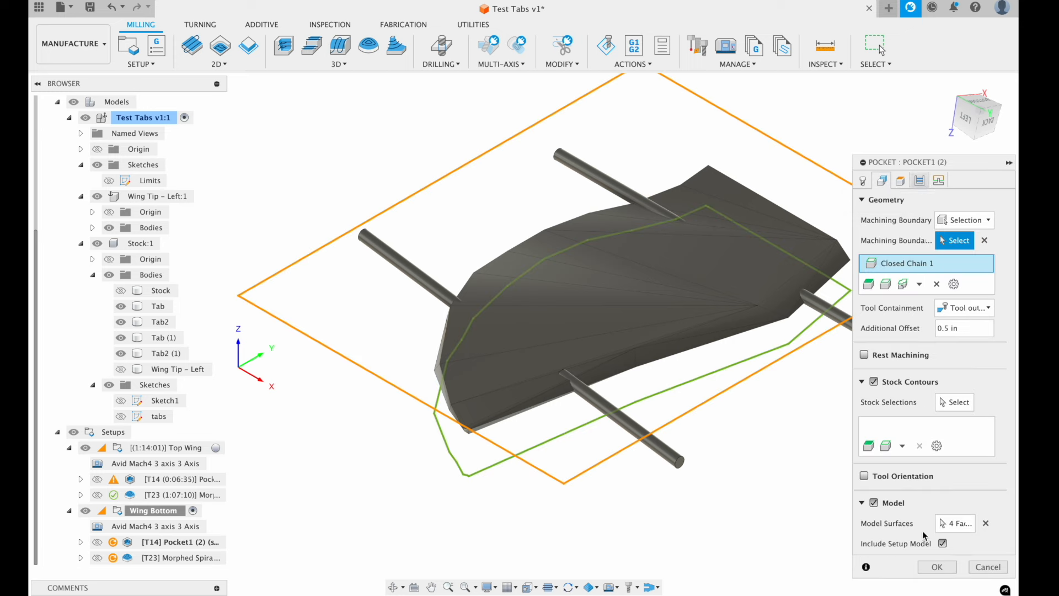
click(937, 567)
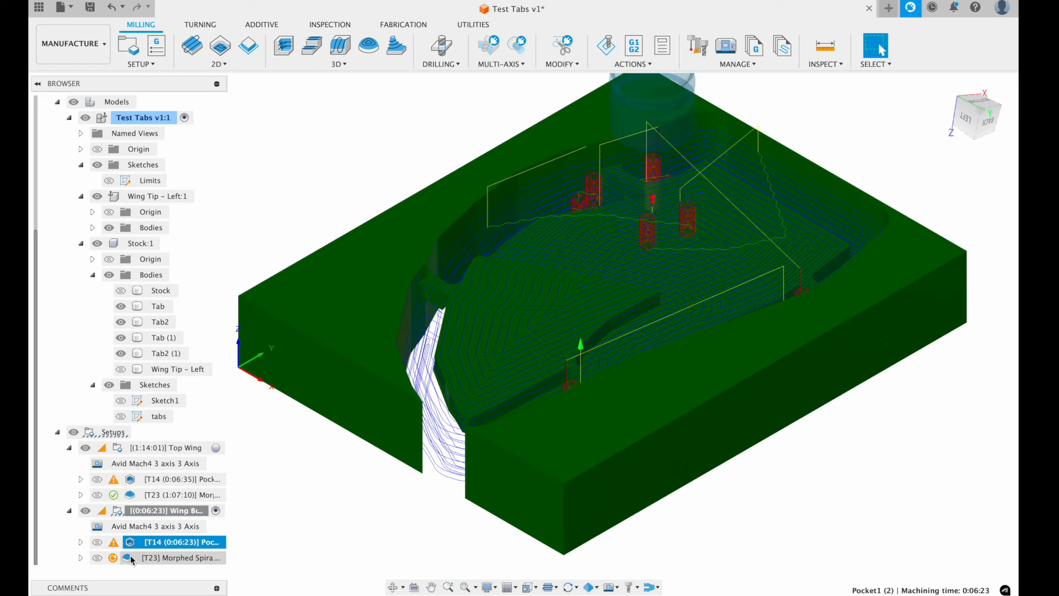
double_click(171, 558)
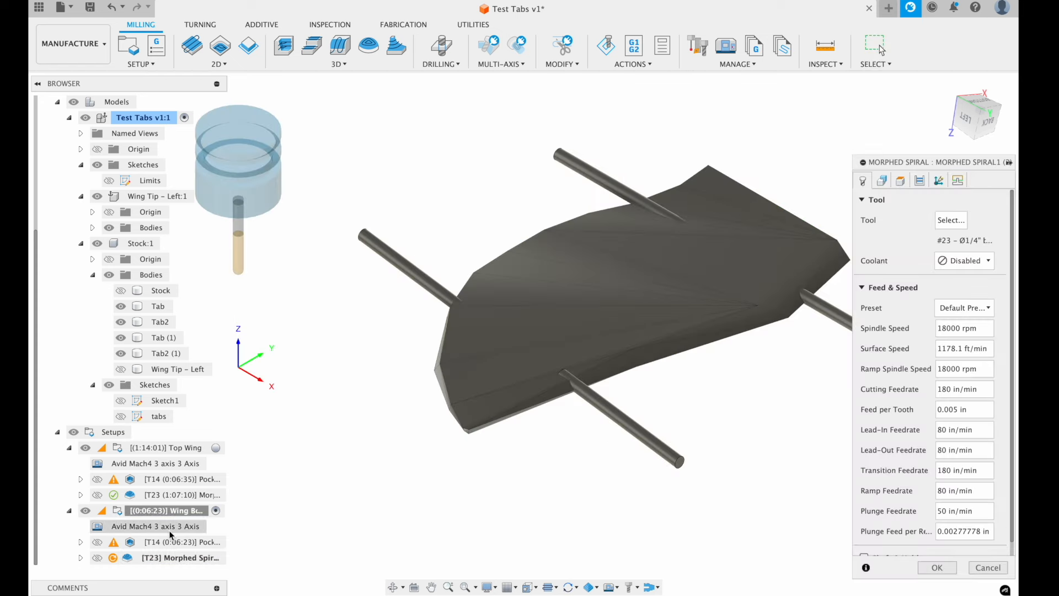
click(937, 567)
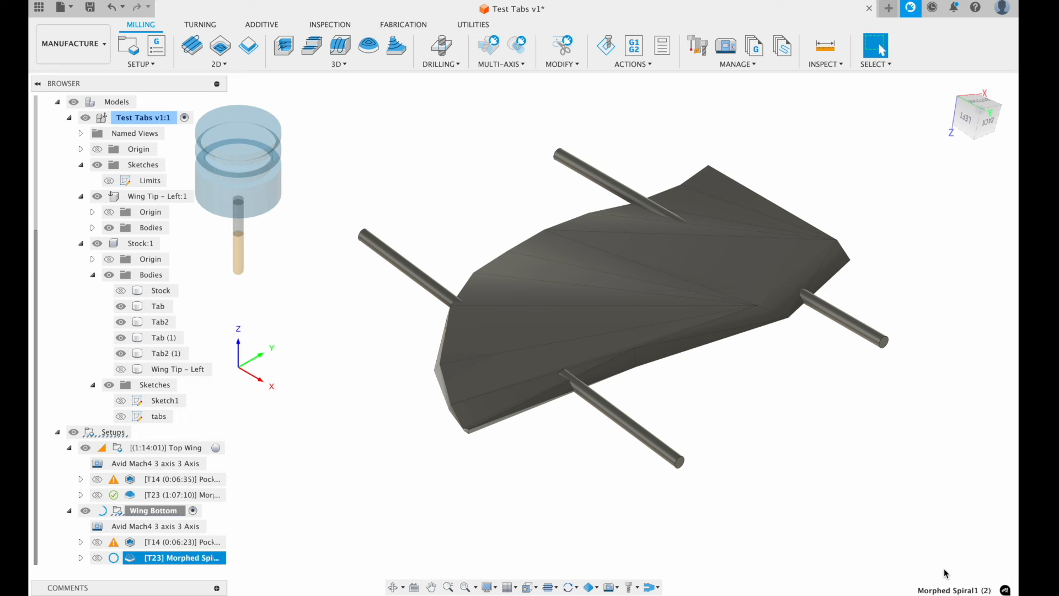
- Review the geometry, heights and passes settings of the Wing Bottom Pocket operation, then confirm it unchanged
click(146, 544)
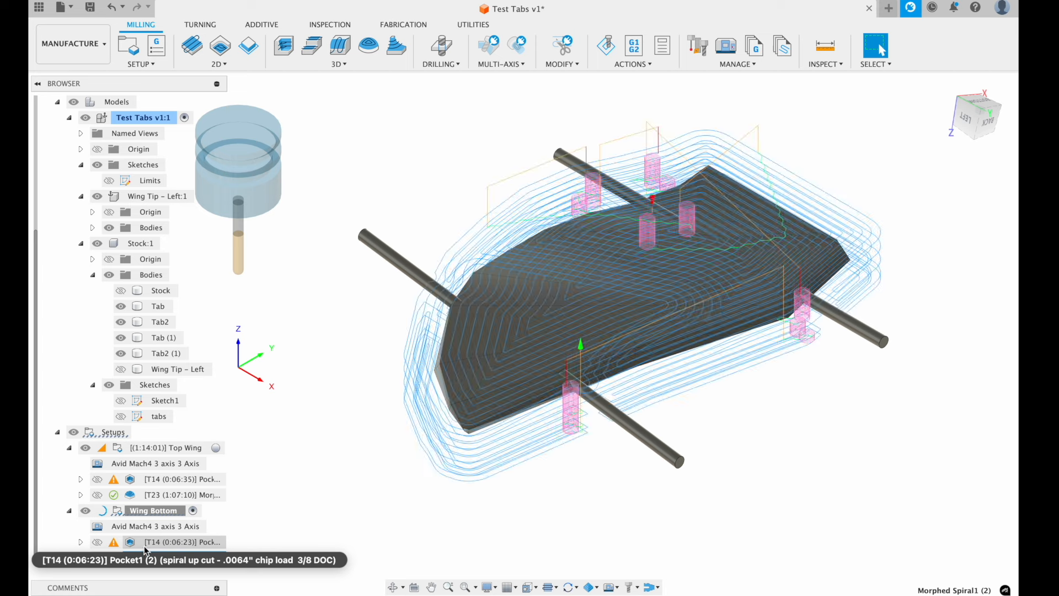
double_click(132, 545)
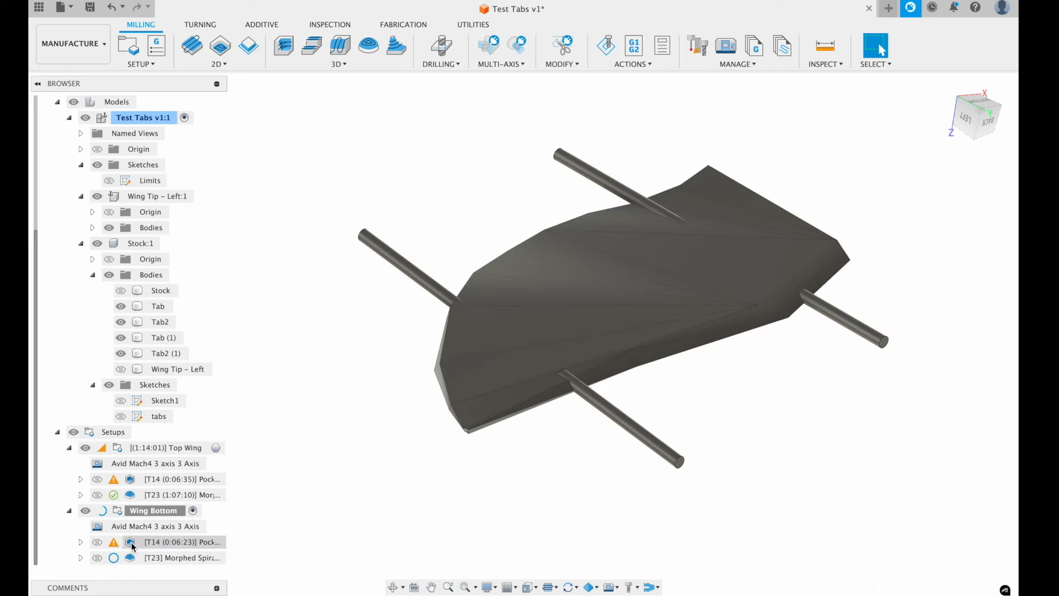
click(882, 180)
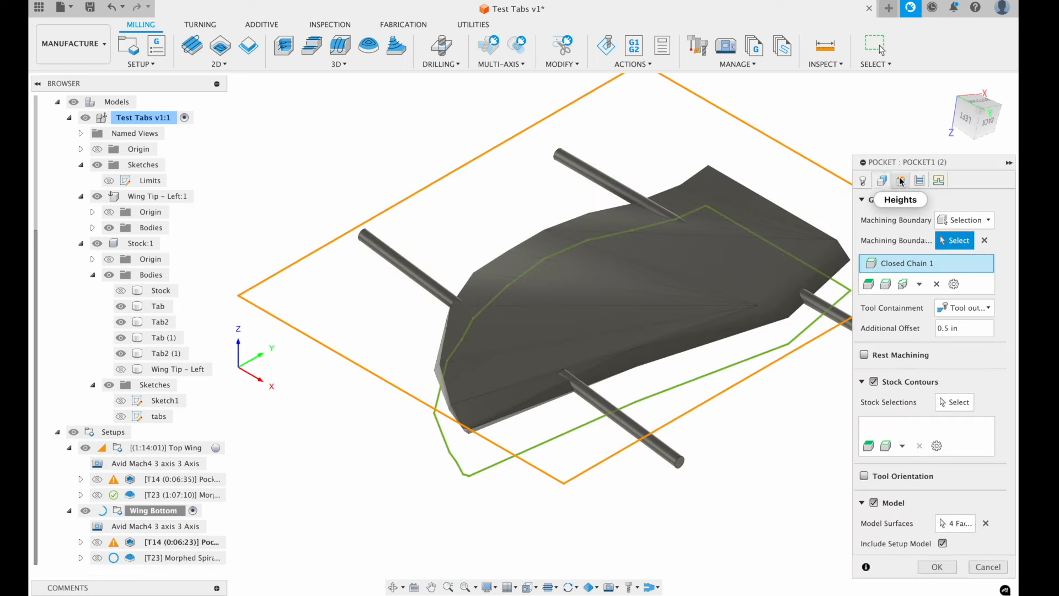
click(900, 180)
click(917, 181)
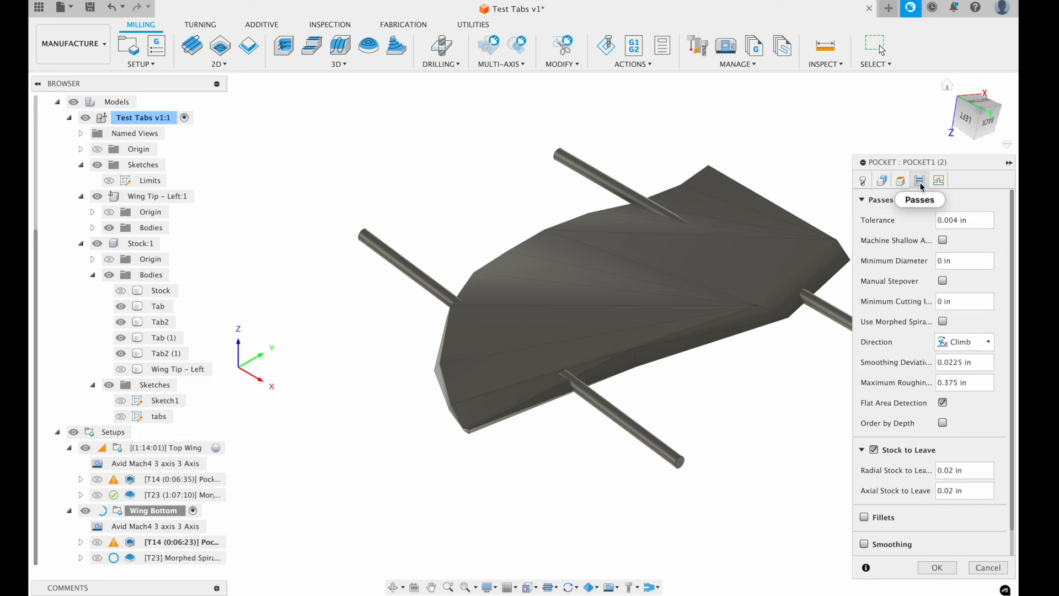
click(882, 180)
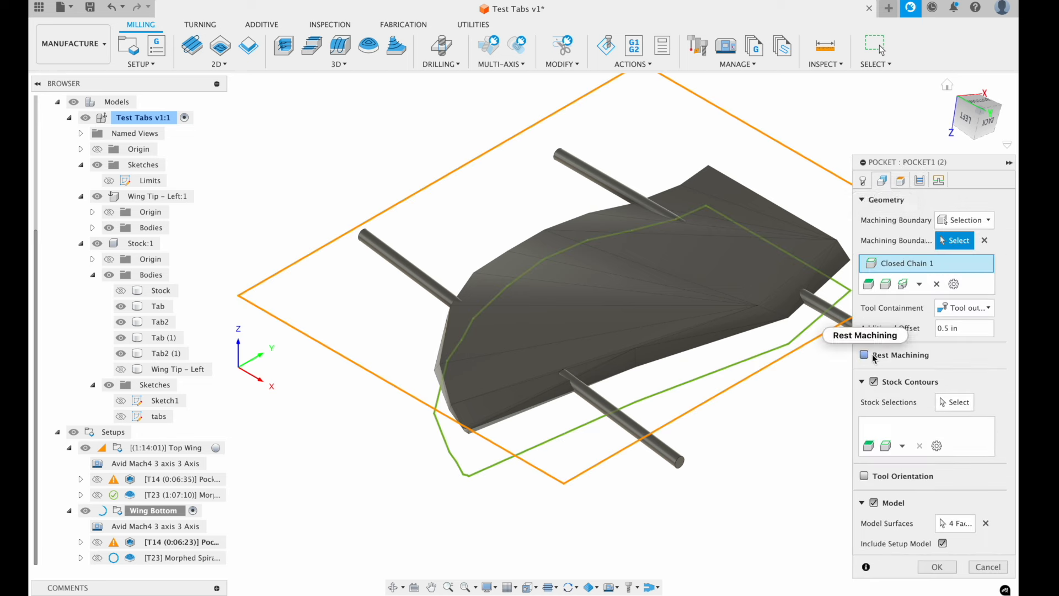
click(946, 565)
- Examine the Wing Bottom Pocket toolpath against the remaining stock and tabs from several angles
shift+scroll(769, 351, up, 10)
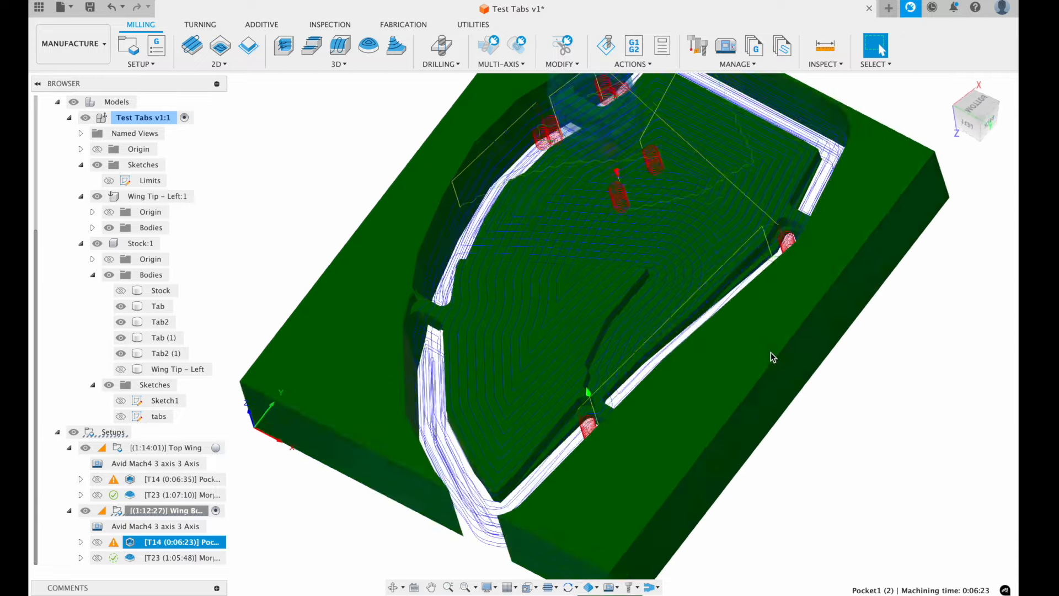
shift+scroll(770, 352, right, 10)
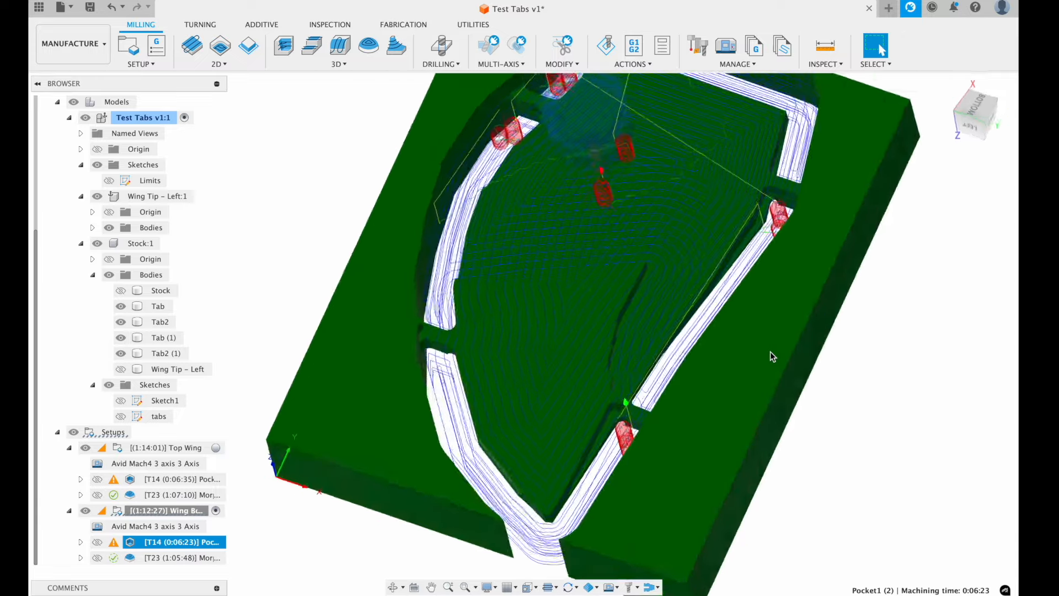
shift+scroll(770, 351, up, 5)
click(881, 370)
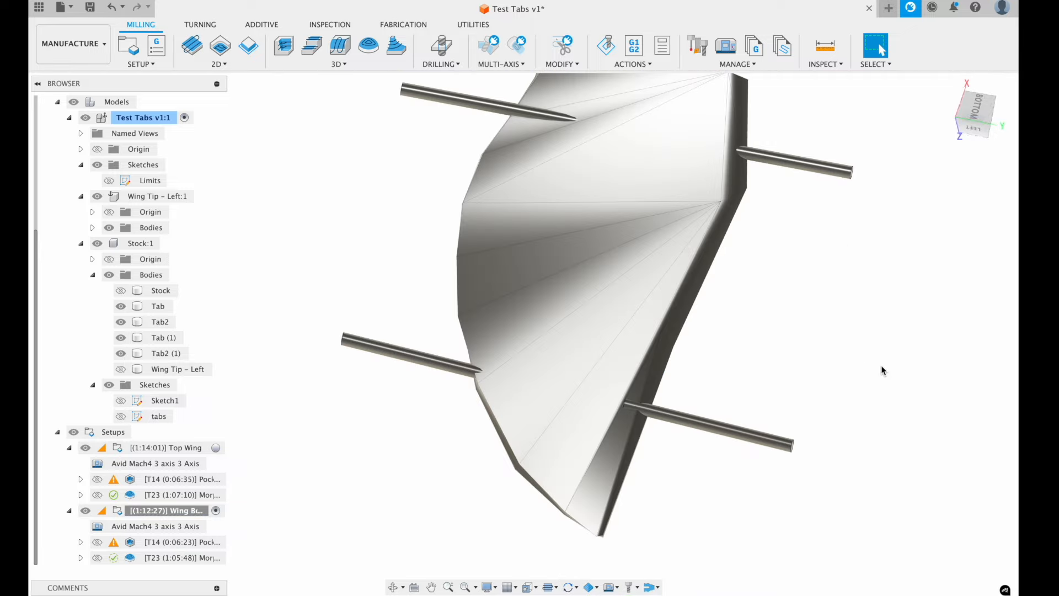
shift+scroll(820, 434, down, 10)
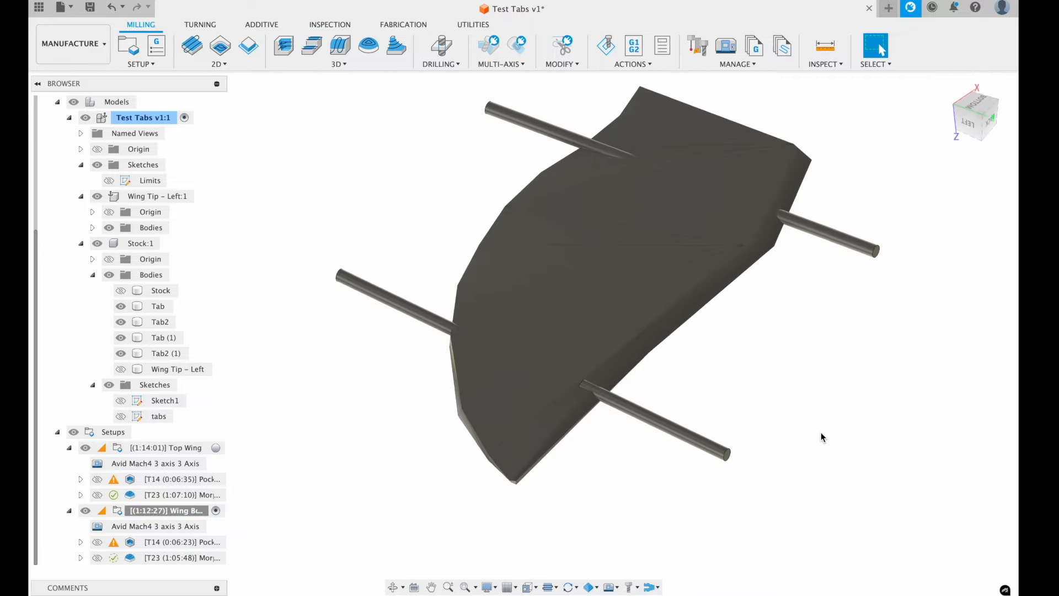
click(127, 542)
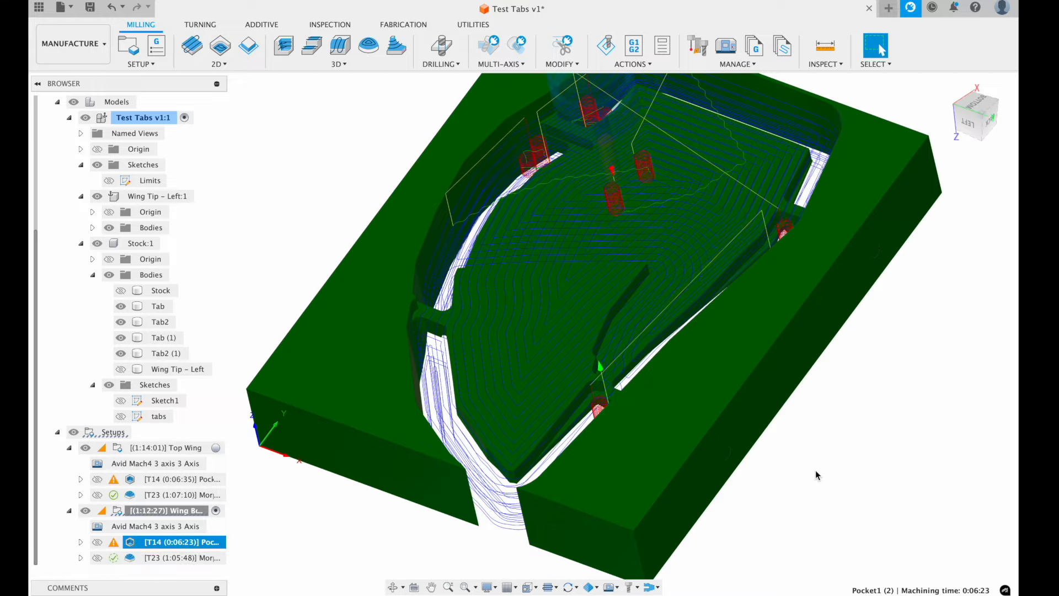
scroll(815, 471, down, 3)
shift+scroll(815, 472, left, 5)
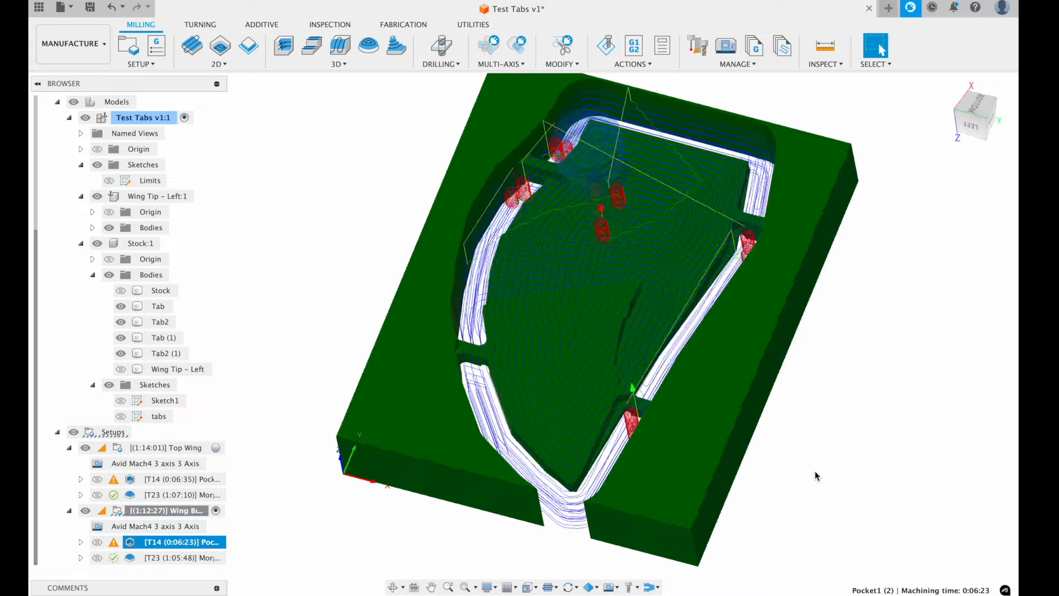
shift+scroll(815, 471, up, 5)
shift+scroll(815, 471, down, 10)
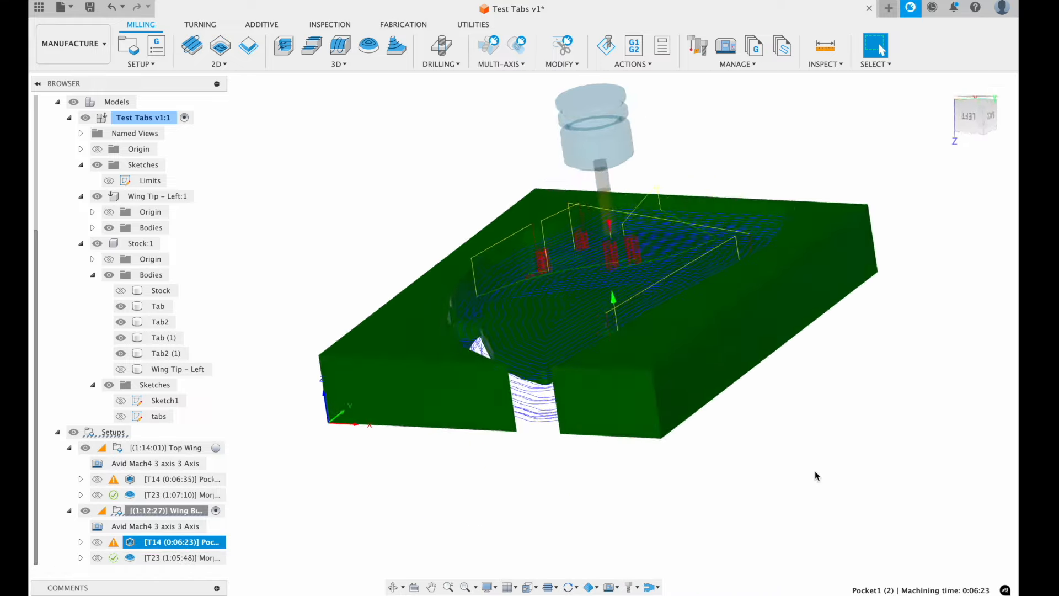
shift+scroll(814, 475, up, 3)
- Display the Wing Bottom Morphed Spiral toolpath, then inspect the bare wing tip and its tabs from below
click(141, 557)
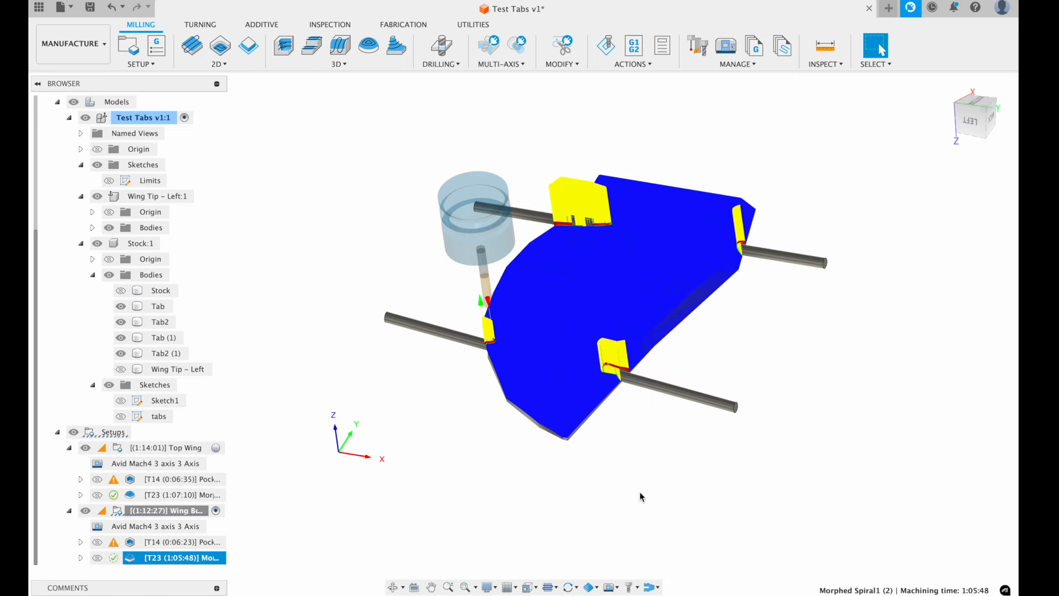
click(284, 512)
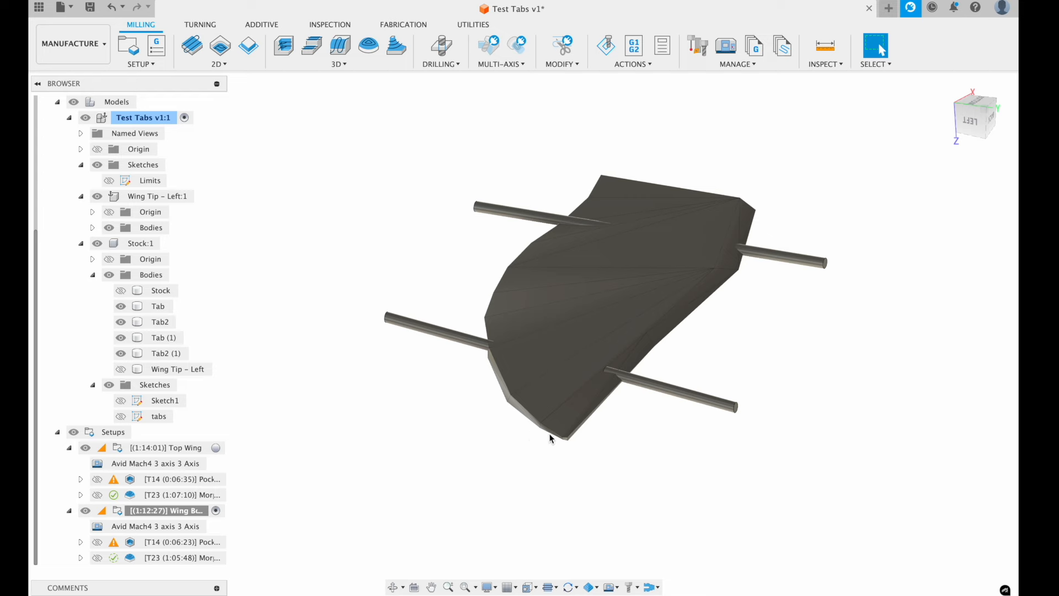
shift+scroll(558, 434, up, 10)
shift+scroll(494, 357, down, 5)
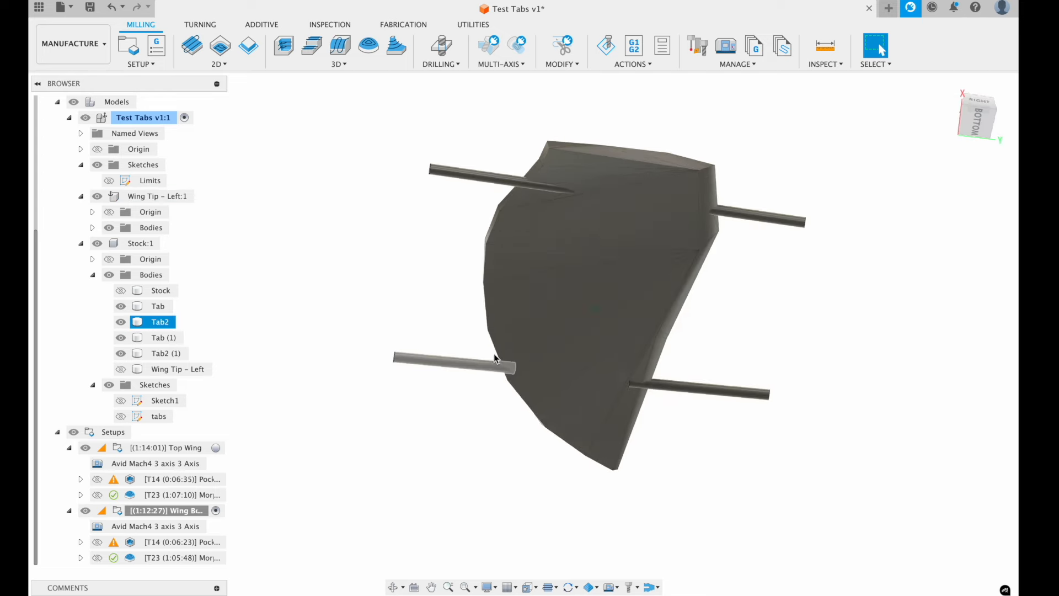
shift+scroll(494, 354, down, 5)
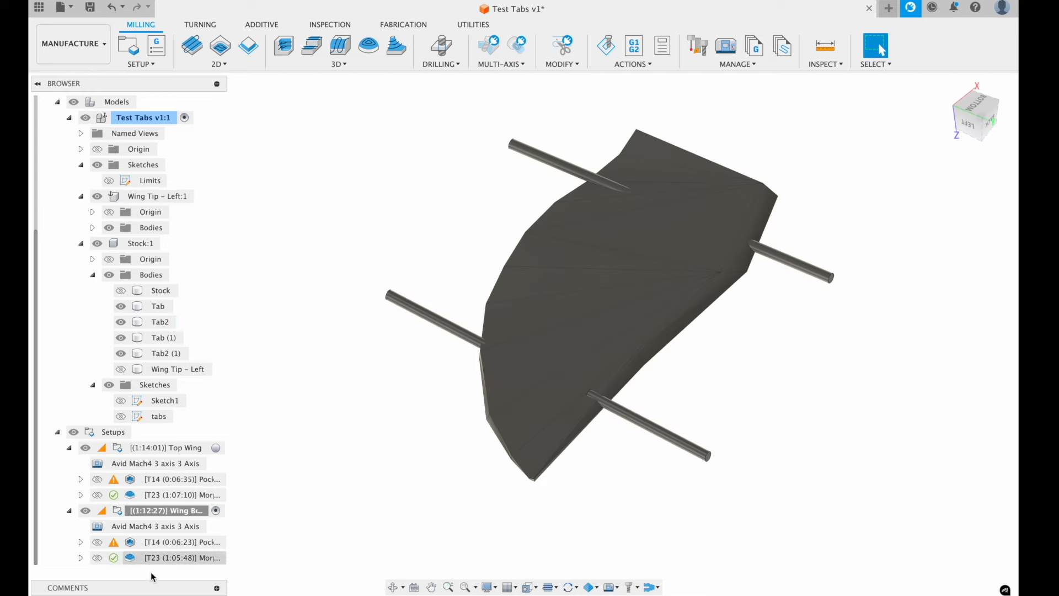
- Examine the Wing Bottom Morphed Spiral toolpath within the remaining stock, checking its coverage and the moves around the tabs
click(113, 557)
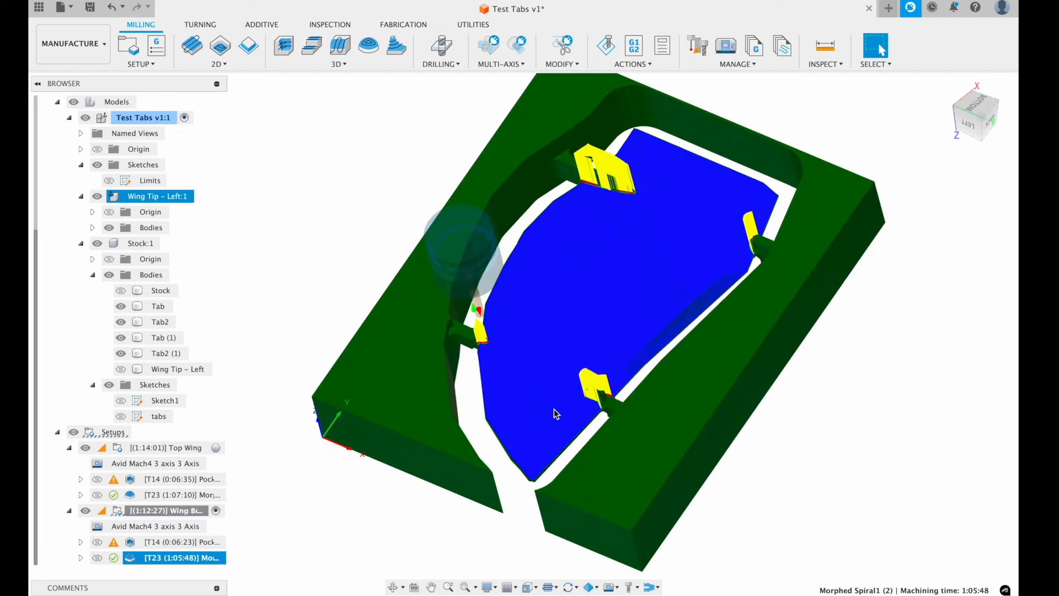
click(842, 407)
click(175, 557)
shift+scroll(555, 386, down, 5)
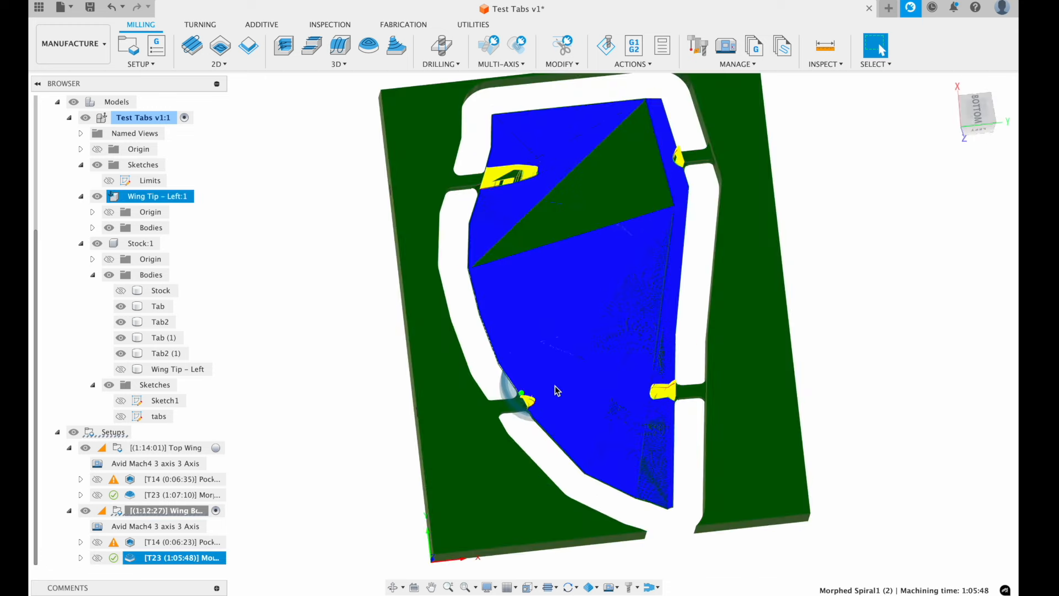
shift+scroll(555, 386, up, 5)
shift+scroll(555, 386, down, 5)
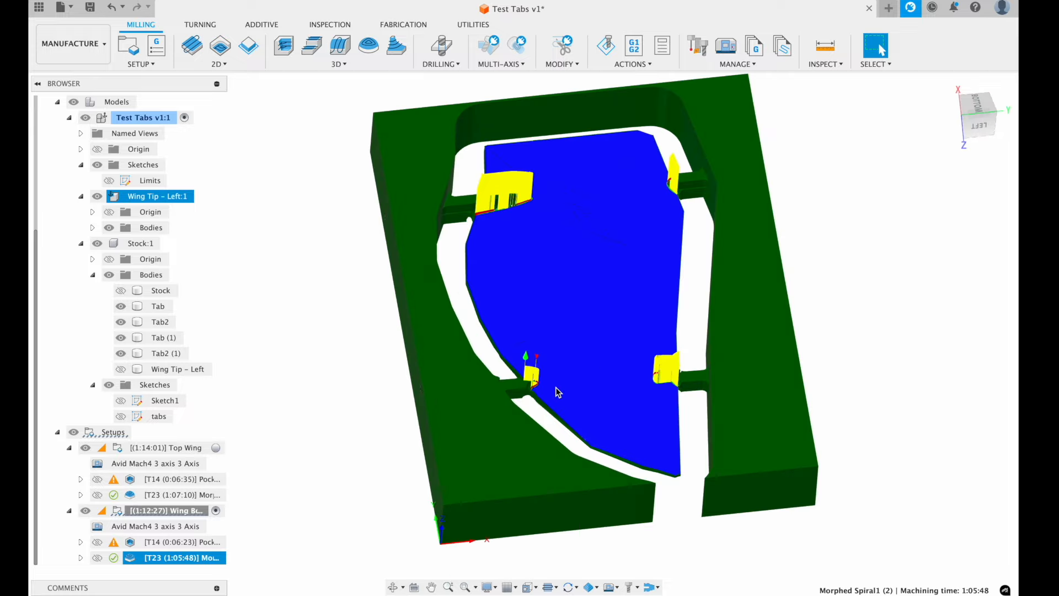
scroll(555, 386, up, 5)
shift+scroll(555, 386, up, 5)
shift+scroll(554, 386, down, 5)
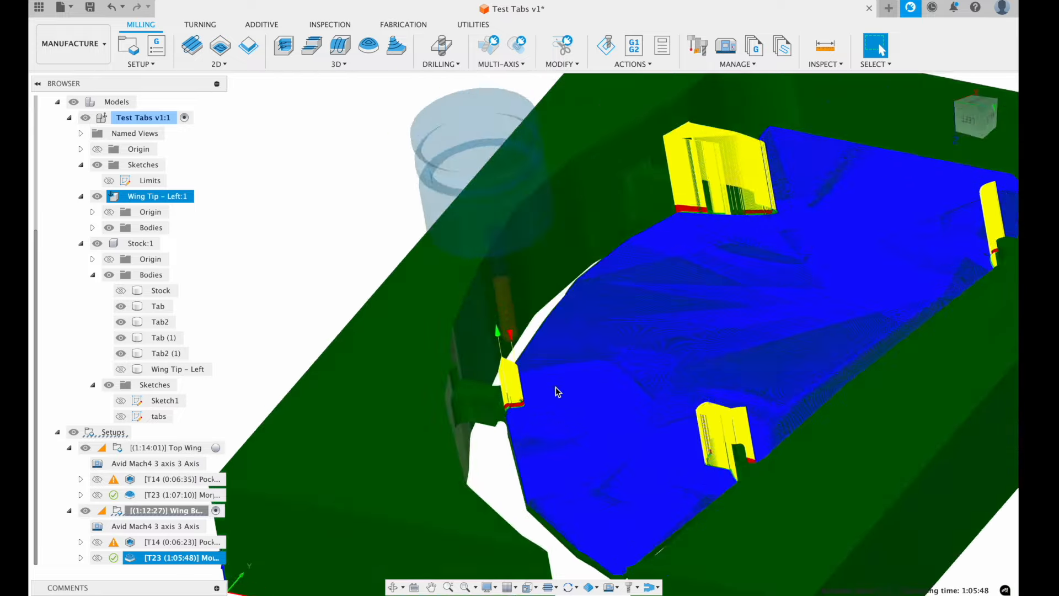
- Inspect the already machined top side of the stock beneath the Morphed Spiral, including the tab connections
shift+scroll(554, 386, up, 10)
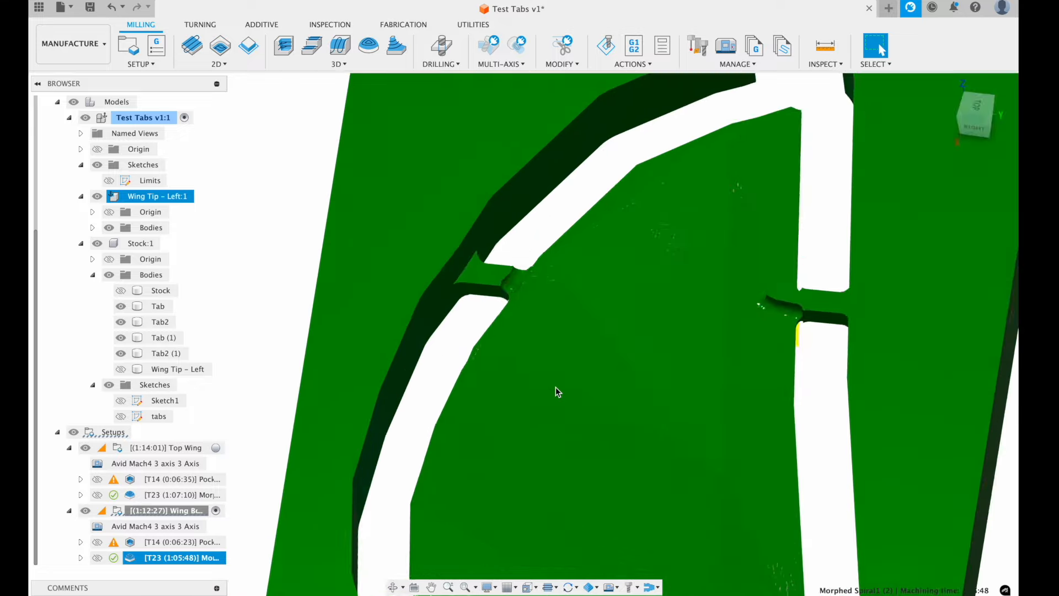
scroll(555, 386, down, 3)
shift+scroll(600, 386, right, 3)
scroll(600, 386, down, 5)
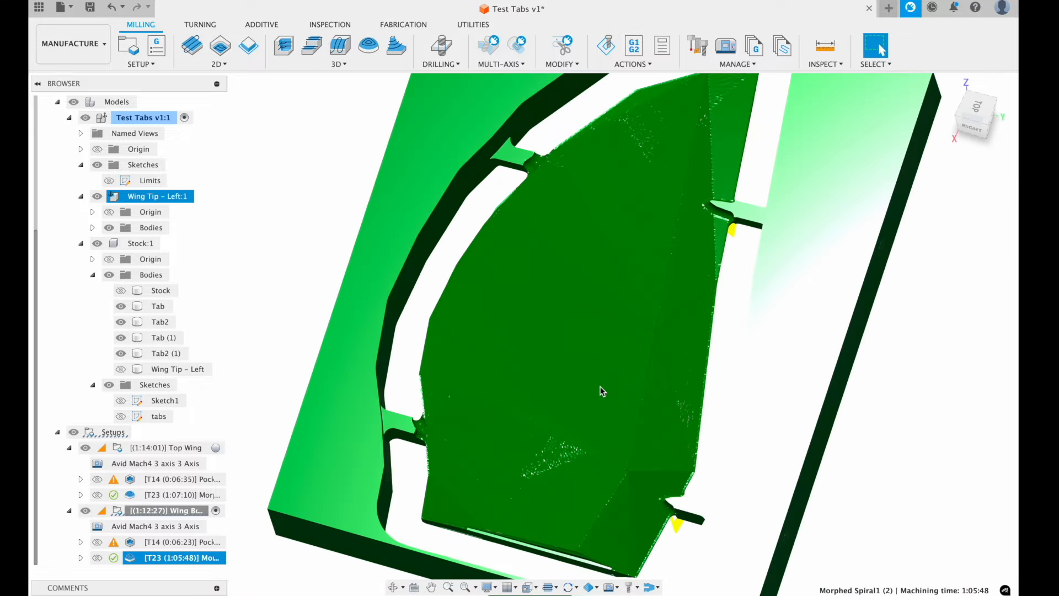
shift+scroll(600, 386, down, 5)
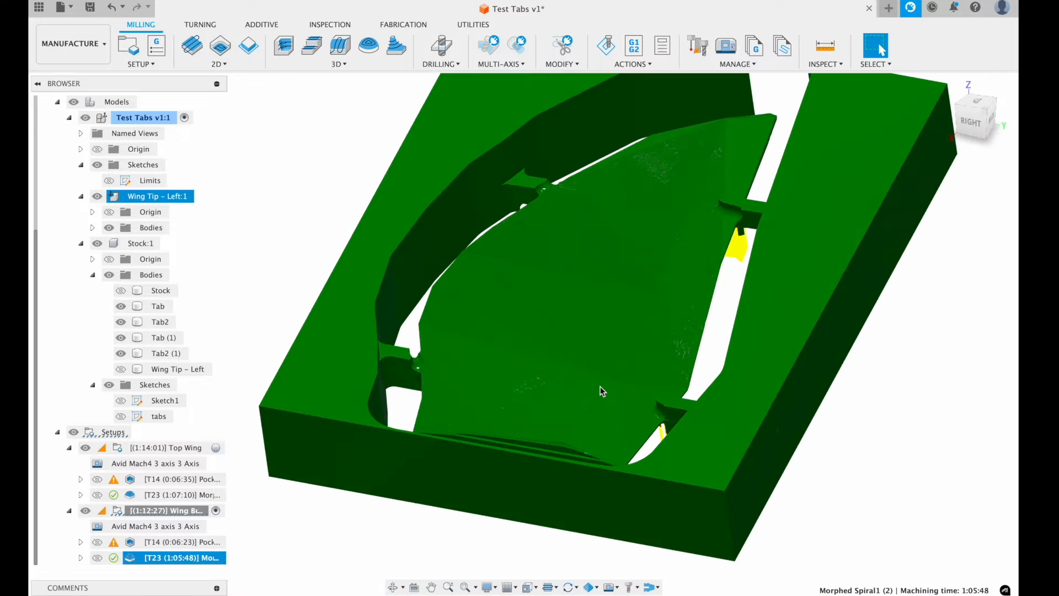
shift+scroll(599, 386, down, 15)
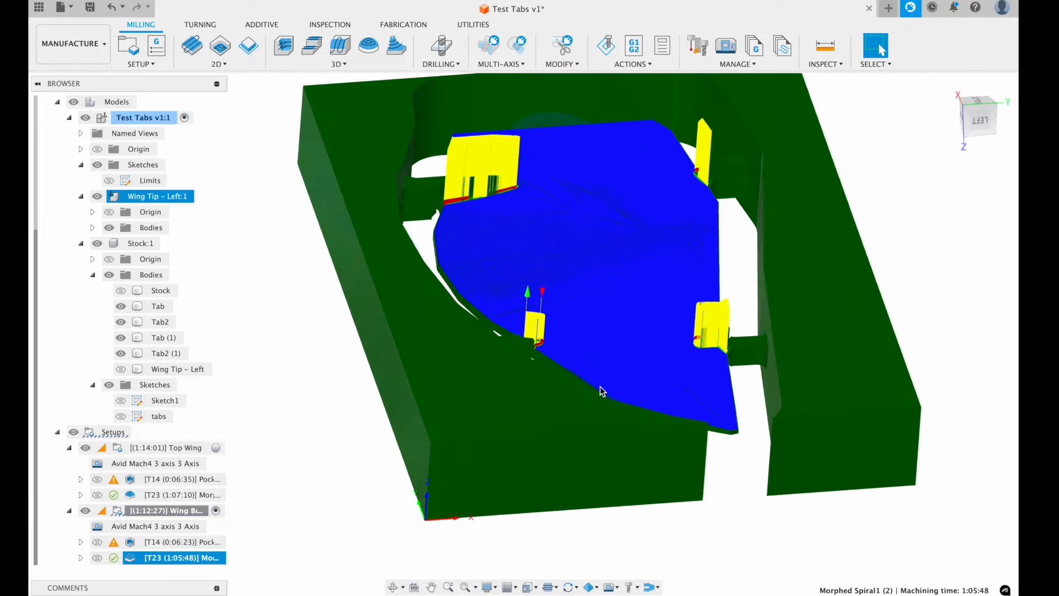
shift+scroll(601, 390, down, 10)
click(843, 516)
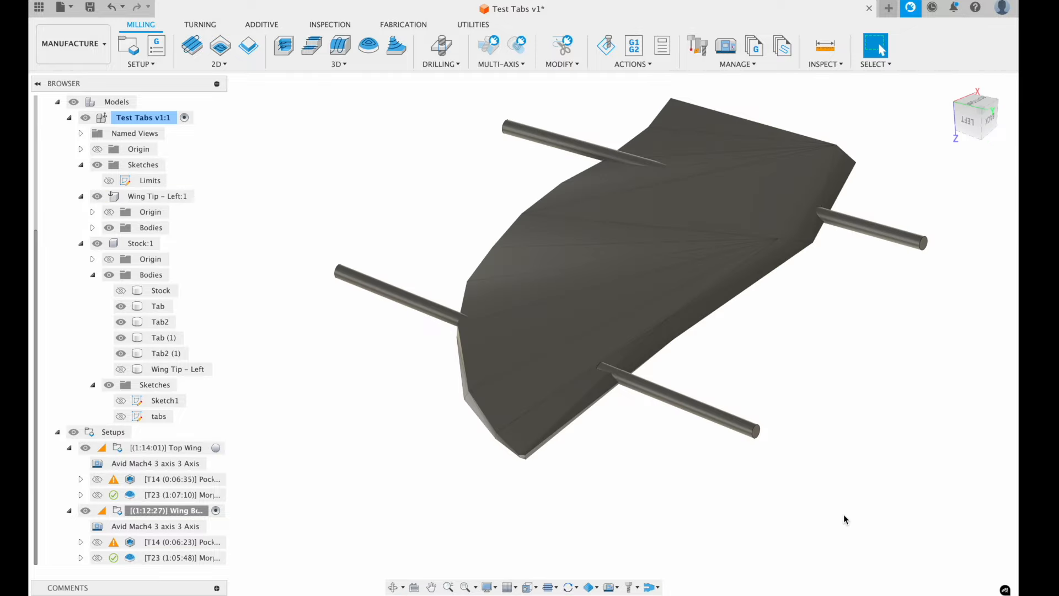
- Select the whole Wing Bottom setup
click(192, 511)
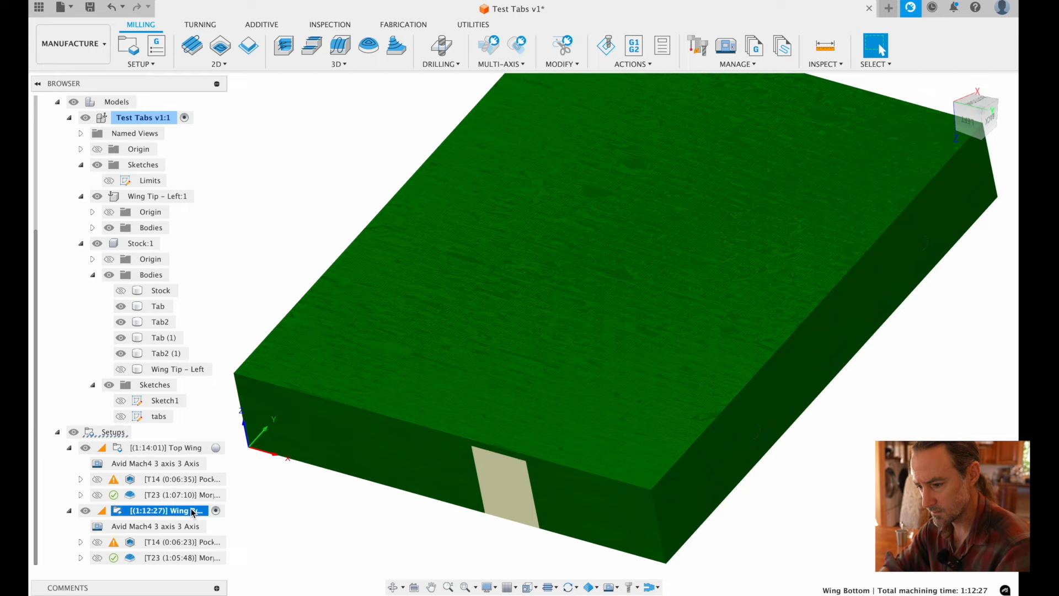